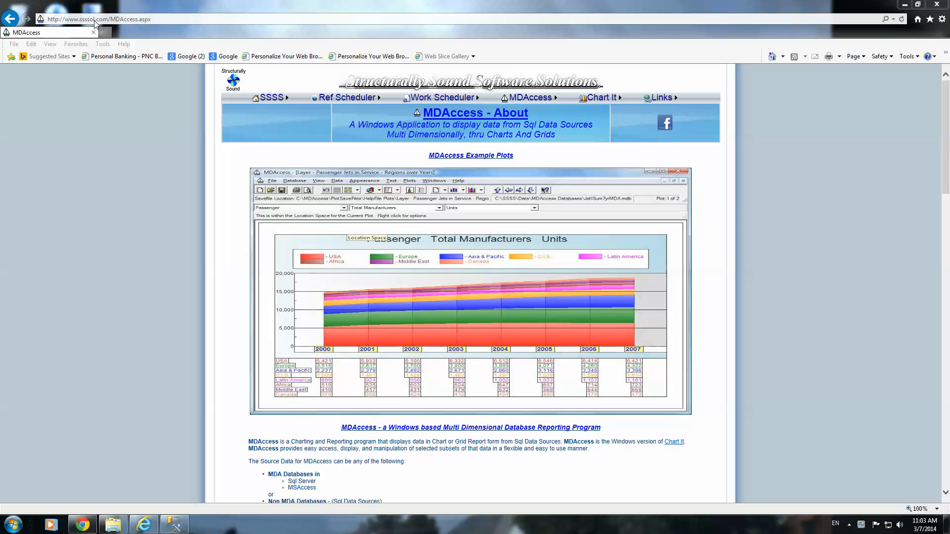
- Look through the MDAccess web page, including the Limited Version, Test Data and Release Version purchasing sections, and the site's MDAccess links
{"action": "mouse_move", "coordinate": [537, 100]}
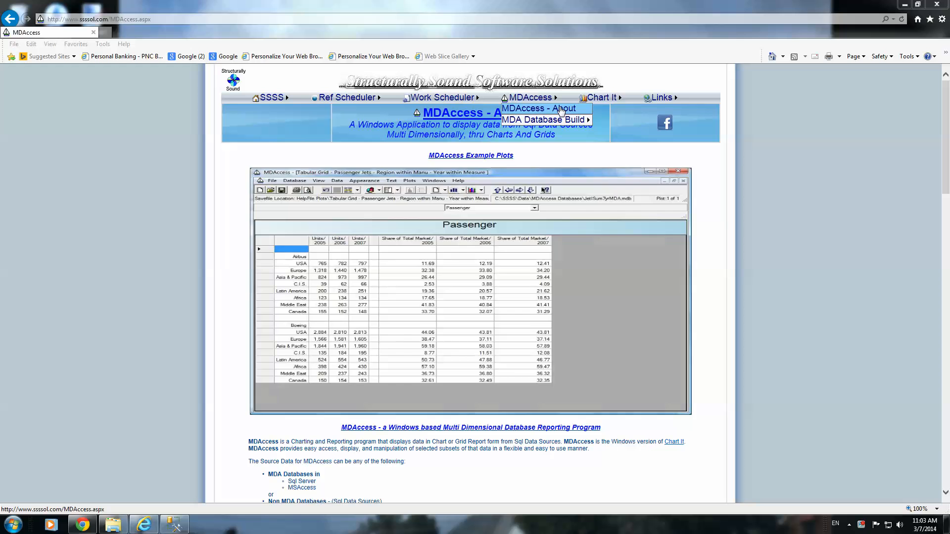
{"action": "mouse_move", "coordinate": [593, 102]}
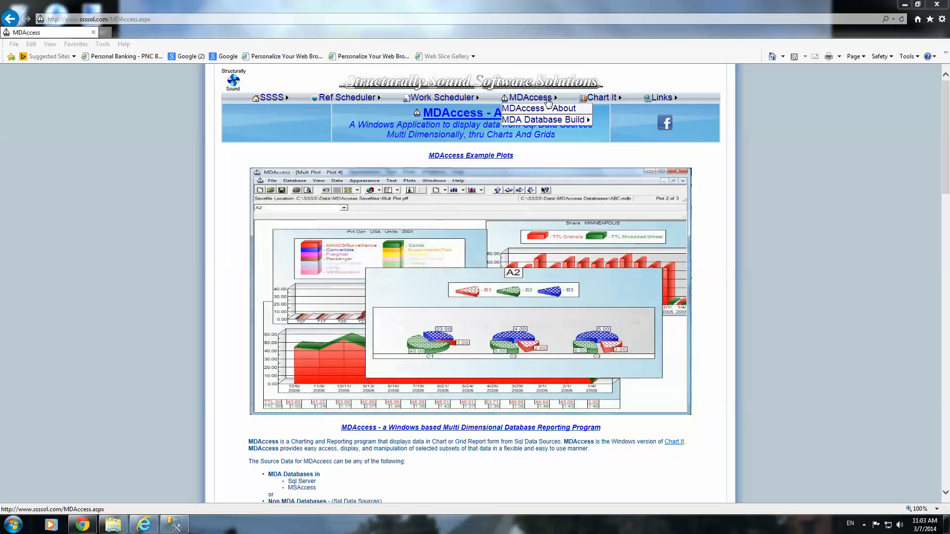
{"action": "mouse_move", "coordinate": [567, 119]}
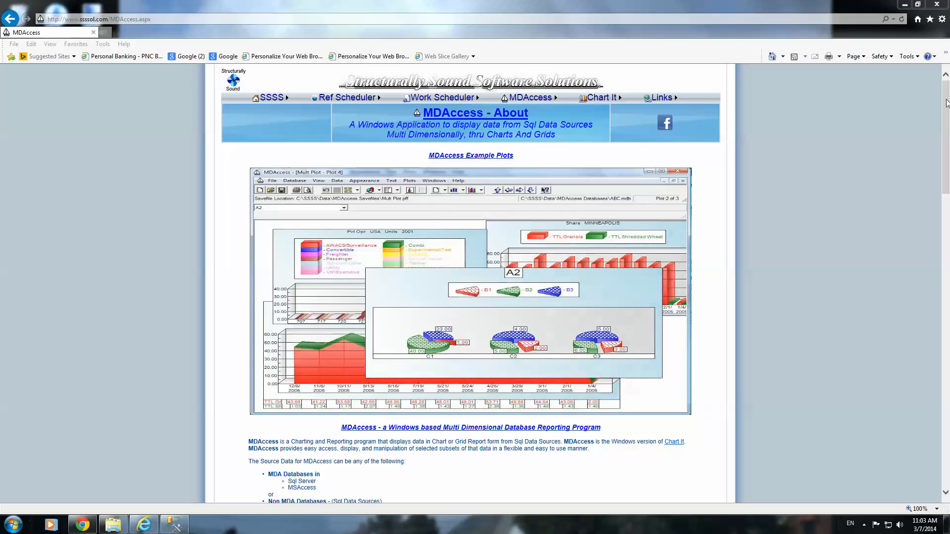
{"action": "left_click_drag", "start_coordinate": [946, 105], "coordinate": [947, 82]}
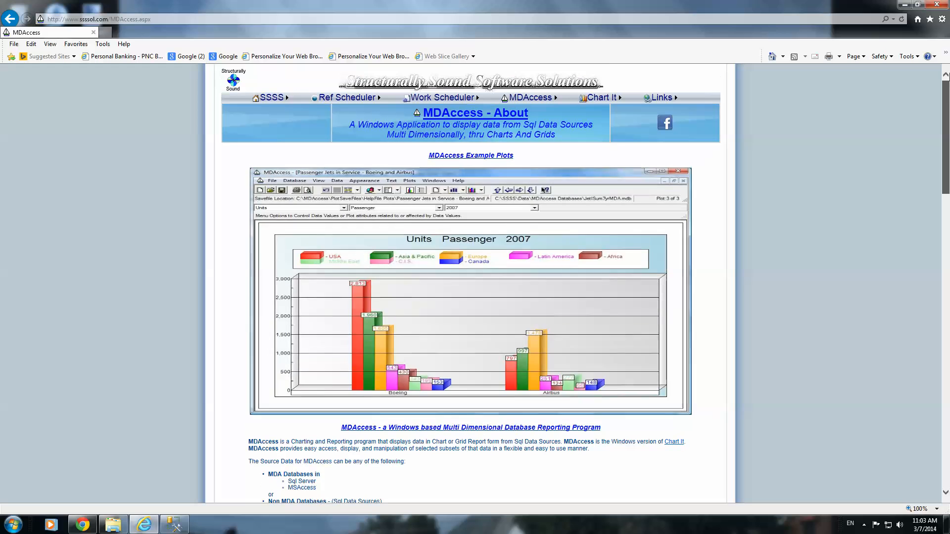
{"action": "mouse_move", "coordinate": [558, 100]}
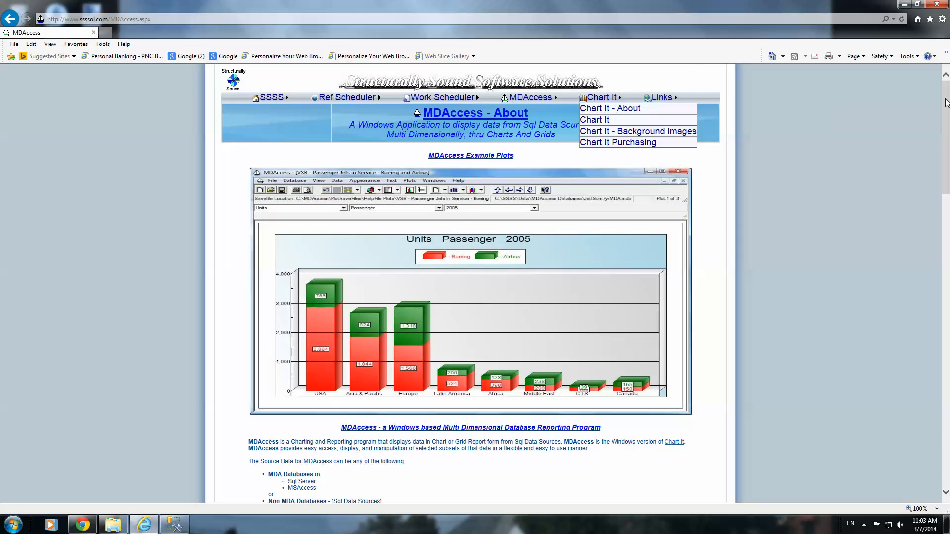
{"action": "left_click_drag", "start_coordinate": [949, 105], "coordinate": [934, 320]}
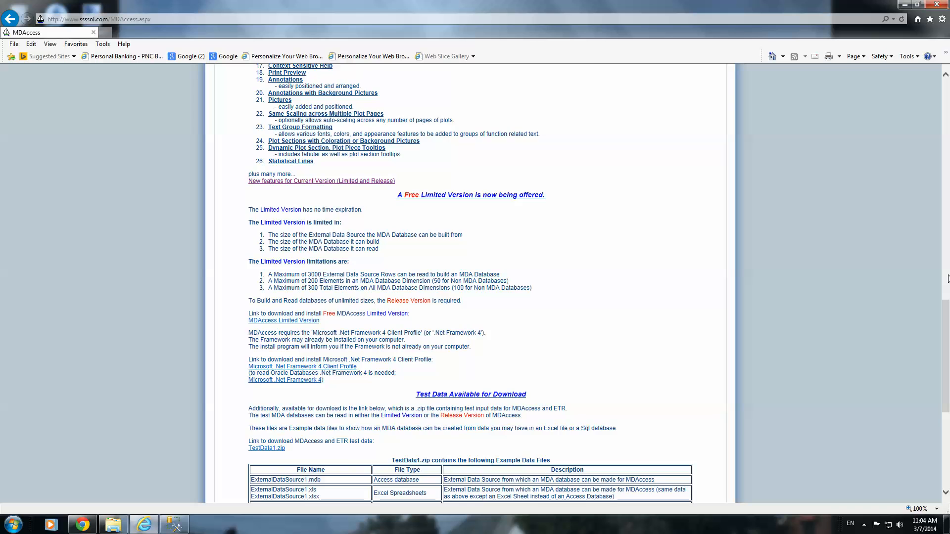
{"action": "left_click", "coordinate": [948, 279]}
{"action": "left_click_drag", "start_coordinate": [947, 261], "coordinate": [948, 454]}
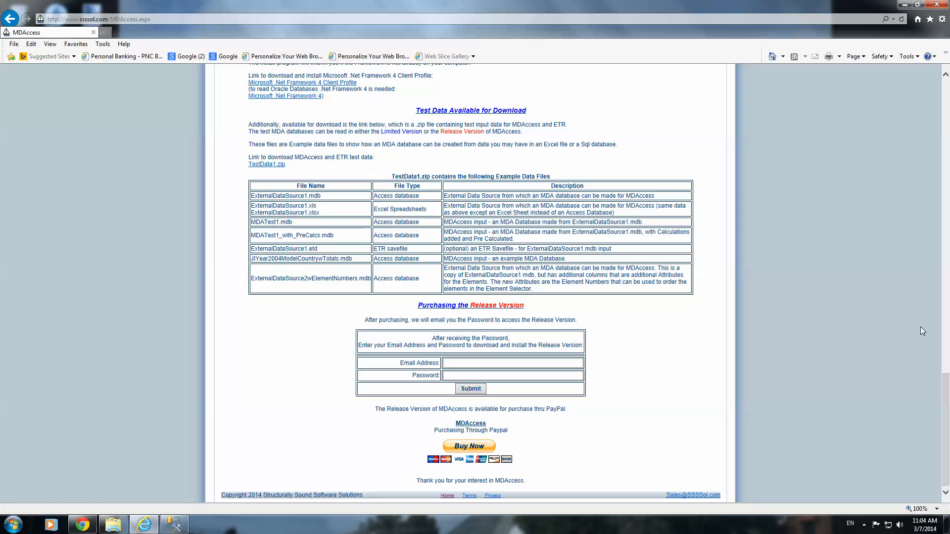
{"action": "left_click_drag", "start_coordinate": [947, 388], "coordinate": [947, 317]}
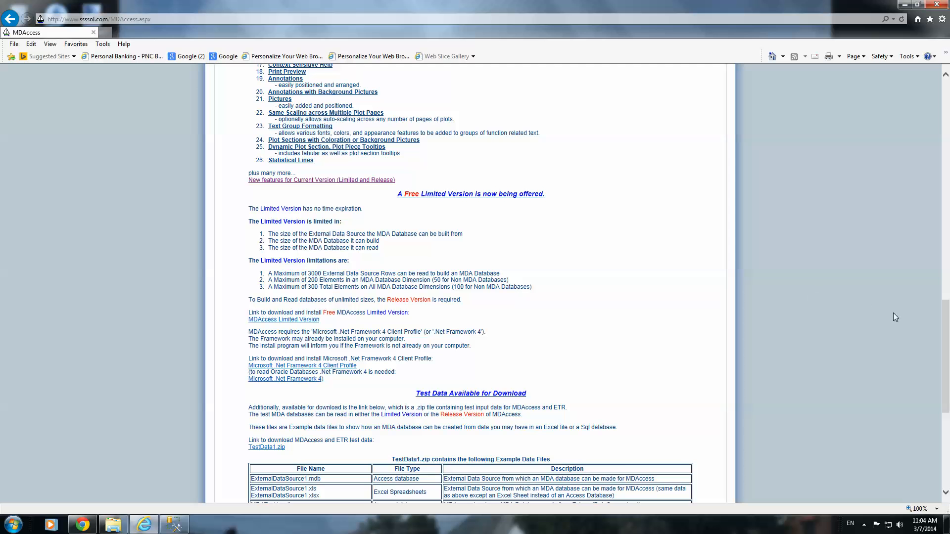
{"action": "left_click_drag", "start_coordinate": [948, 336], "coordinate": [949, 116]}
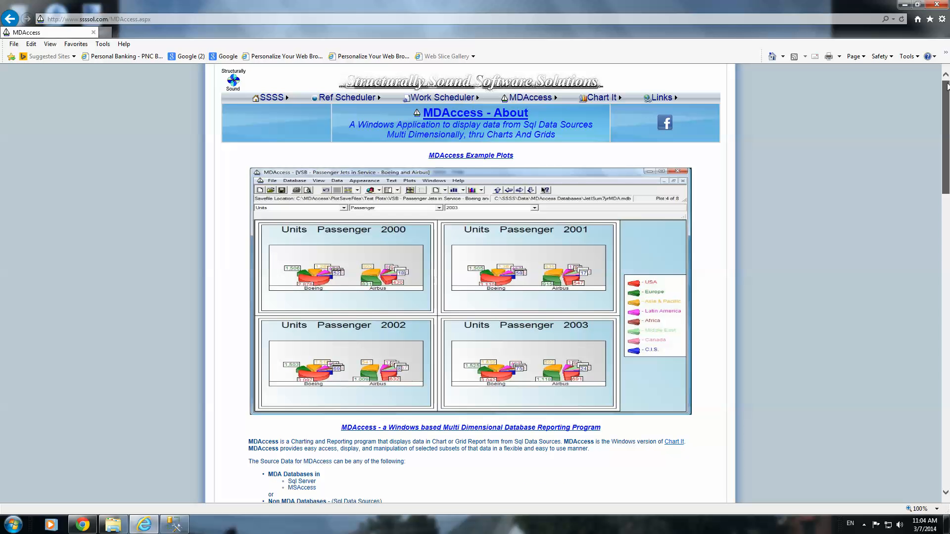
{"action": "mouse_move", "coordinate": [545, 104]}
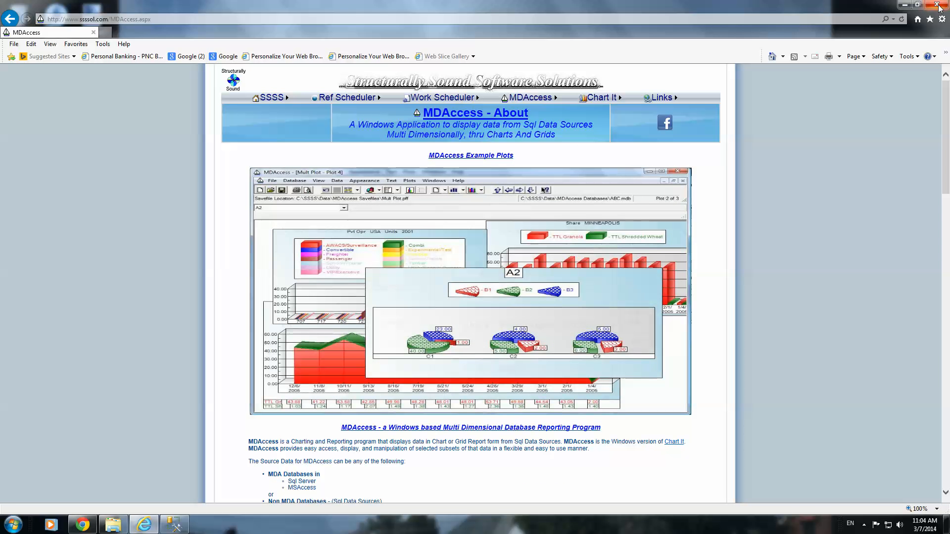
- Close the web browser and start MDAccess 2.7.4
{"action": "left_click", "coordinate": [938, 6]}
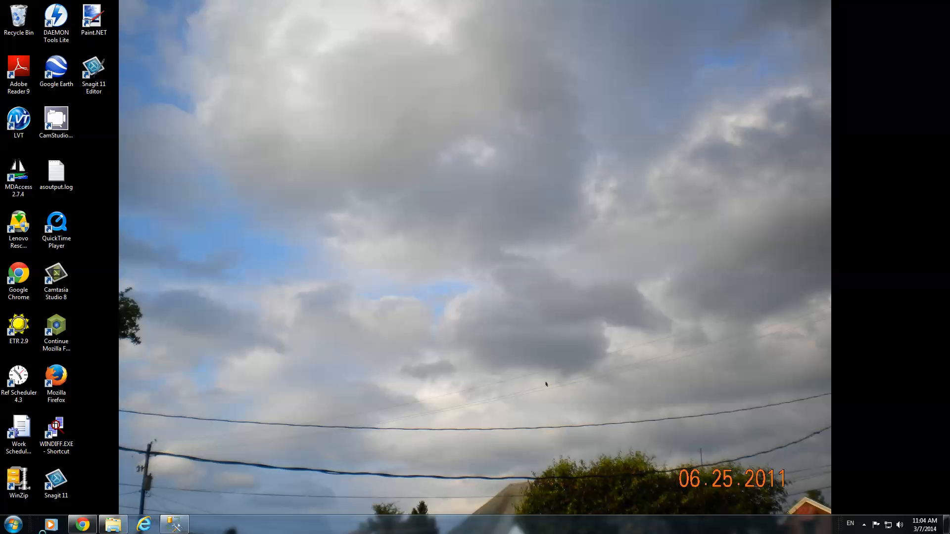
{"action": "left_click", "coordinate": [10, 528]}
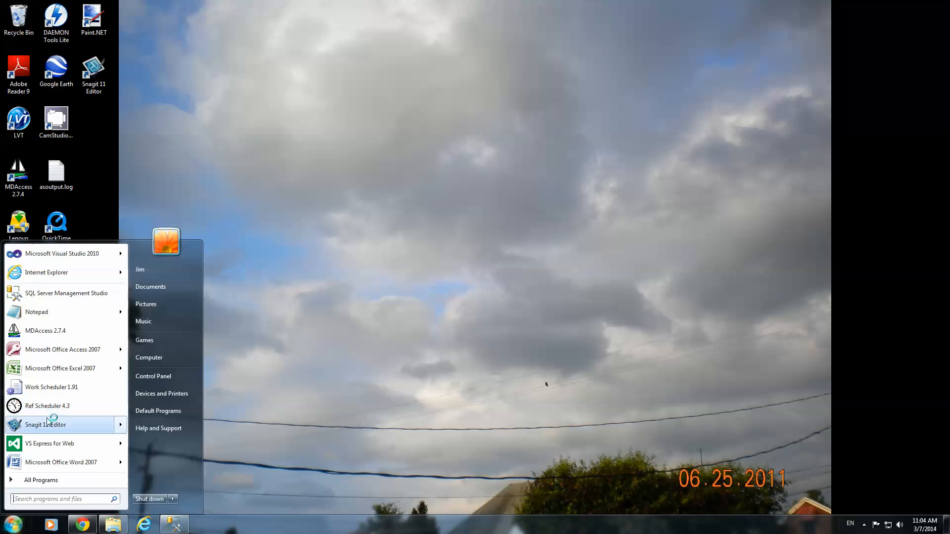
{"action": "left_click", "coordinate": [47, 333]}
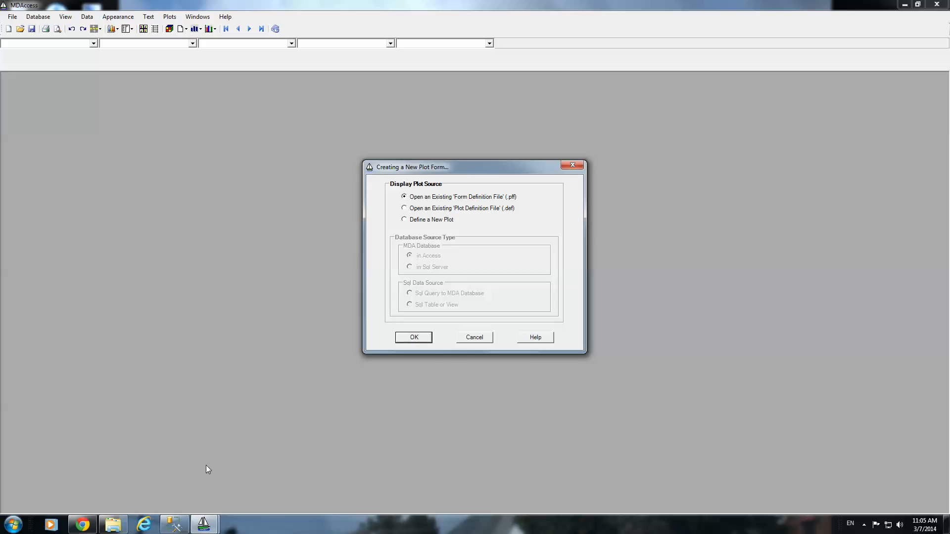
- Review the data columns of ETR_Input.xlsx in the MDAccess ExternalDataSourceFiles folder, fitting the Area_Num column to its heading, and close it without saving
{"action": "left_click", "coordinate": [113, 524]}
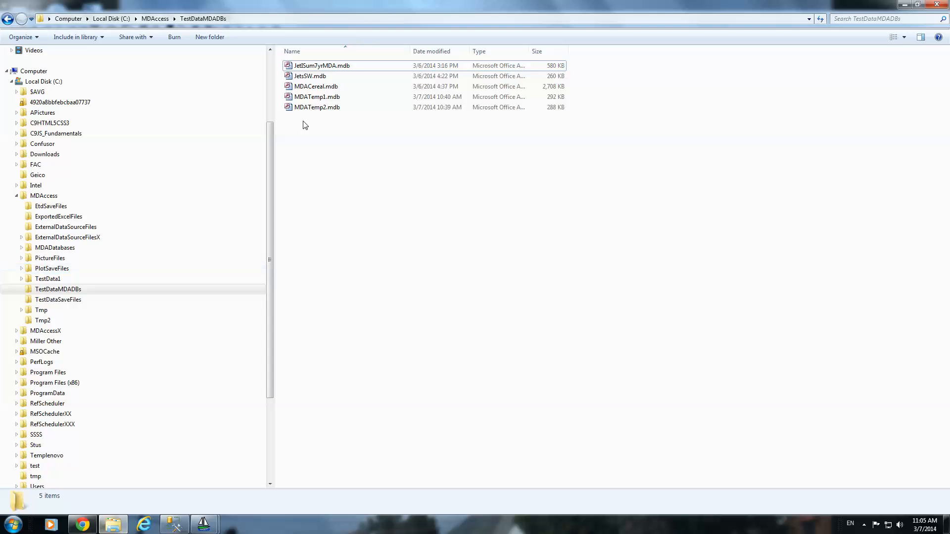
{"action": "left_click", "coordinate": [61, 229]}
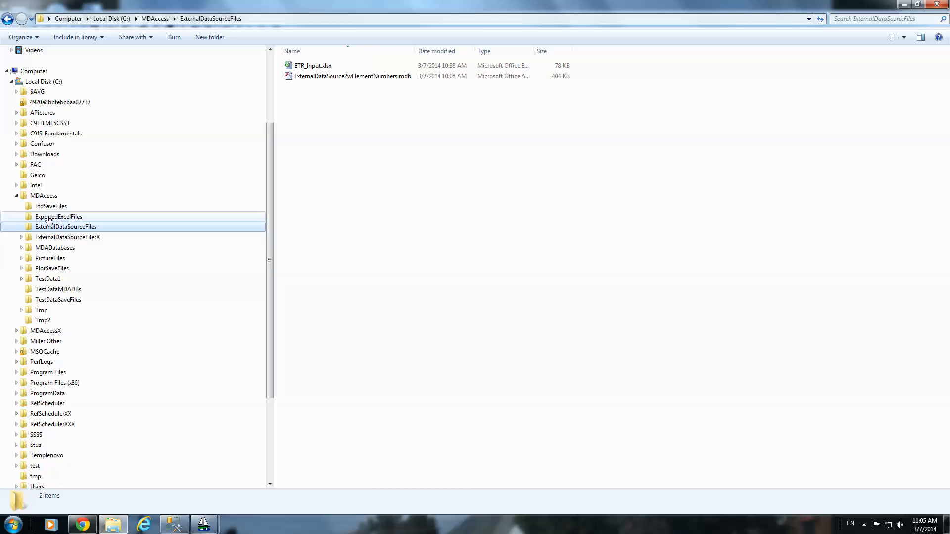
{"action": "double_click", "coordinate": [309, 66]}
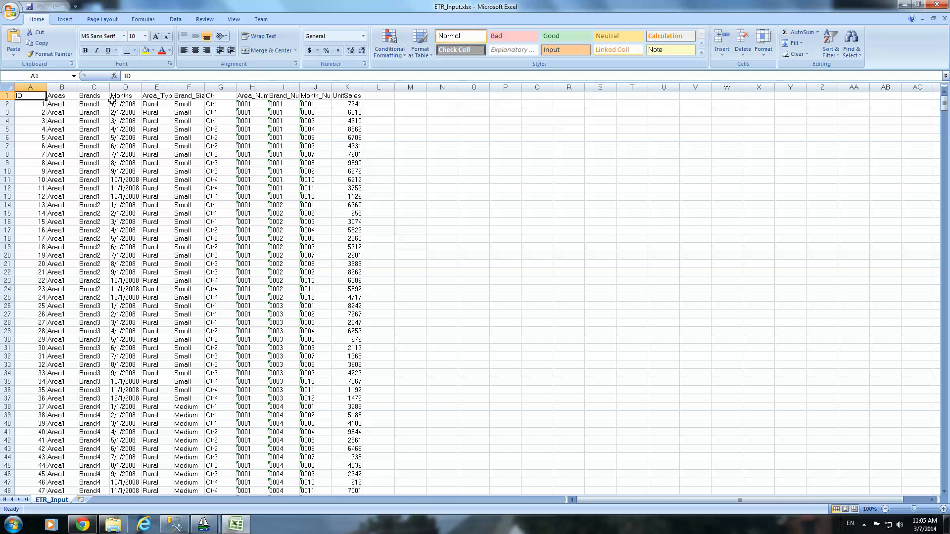
{"action": "double_click", "coordinate": [268, 87]}
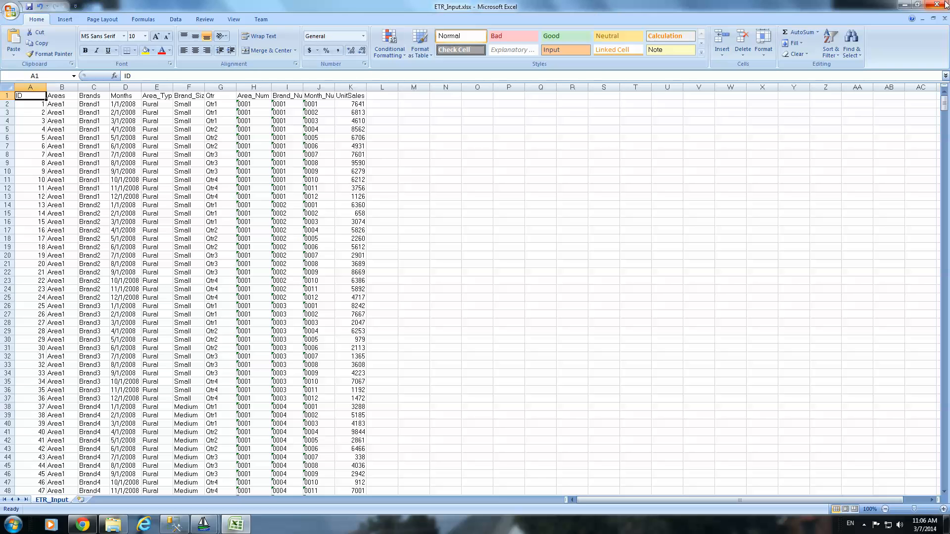
{"action": "left_click", "coordinate": [945, 18]}
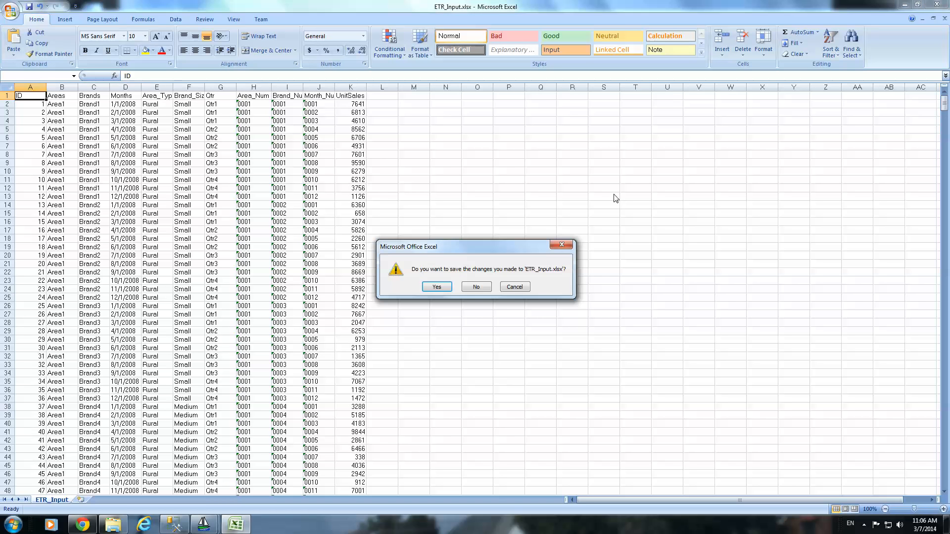
{"action": "left_click", "coordinate": [477, 289]}
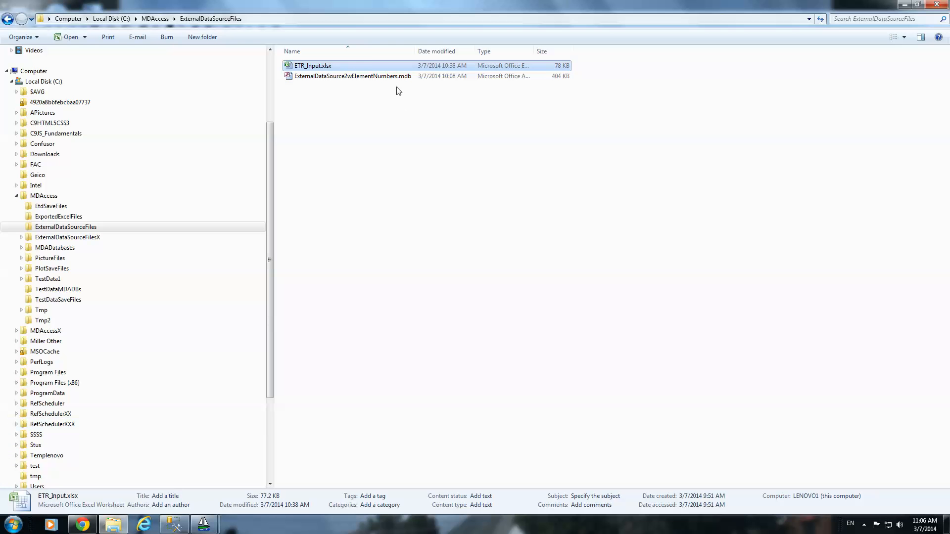
- View the ETR_Input table of ExternalDataSource2wElementNumbers.mdb in Microsoft Access
{"action": "left_click", "coordinate": [367, 77]}
{"action": "double_click", "coordinate": [366, 77]}
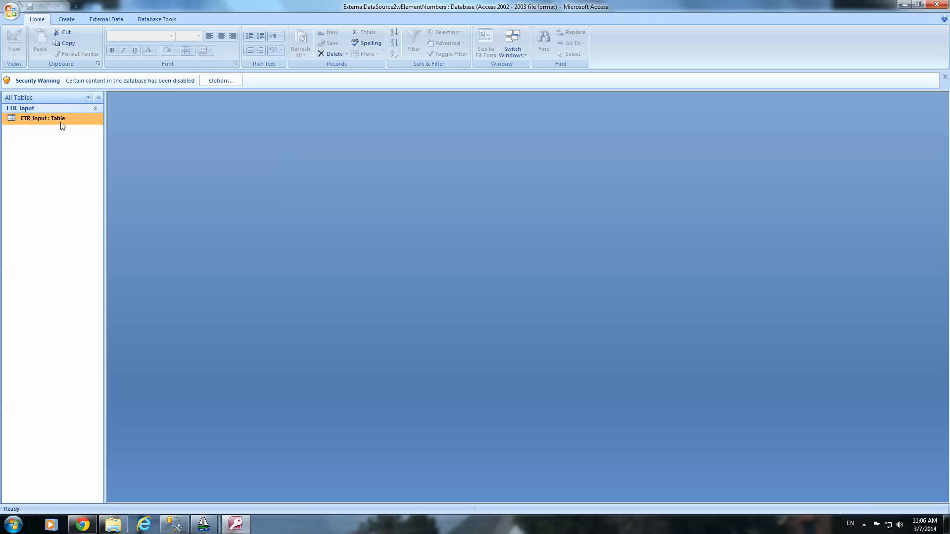
{"action": "double_click", "coordinate": [22, 124]}
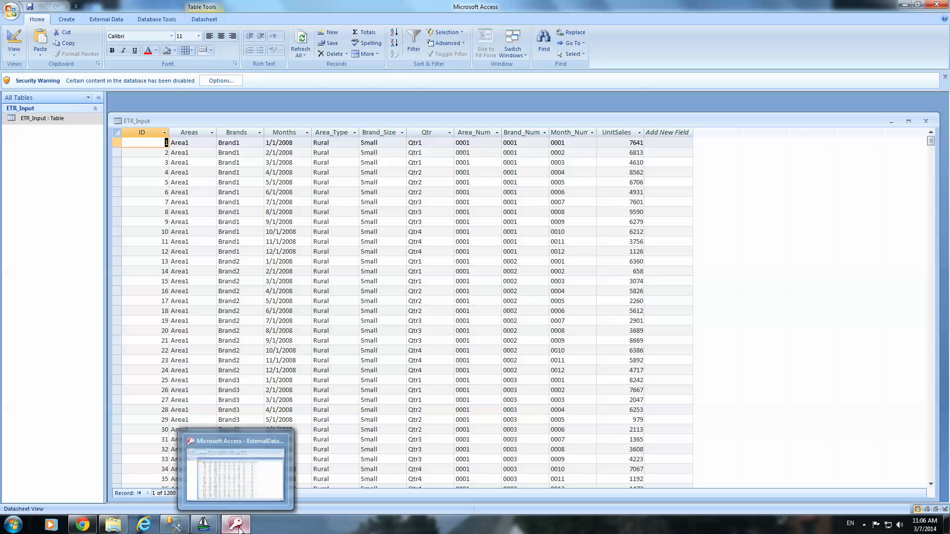
- Switch to SQL Server Management Studio, locate the dbo.ETR_Input table in the ExternalDataSource2wElementNumbers database, and close the old query
{"action": "left_click", "coordinate": [180, 530]}
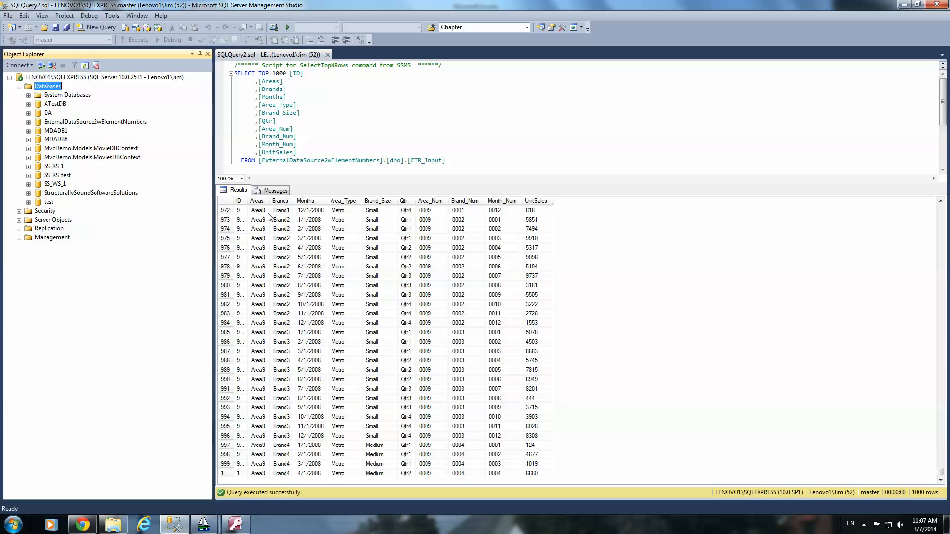
{"action": "left_click", "coordinate": [28, 122]}
{"action": "left_click", "coordinate": [38, 140]}
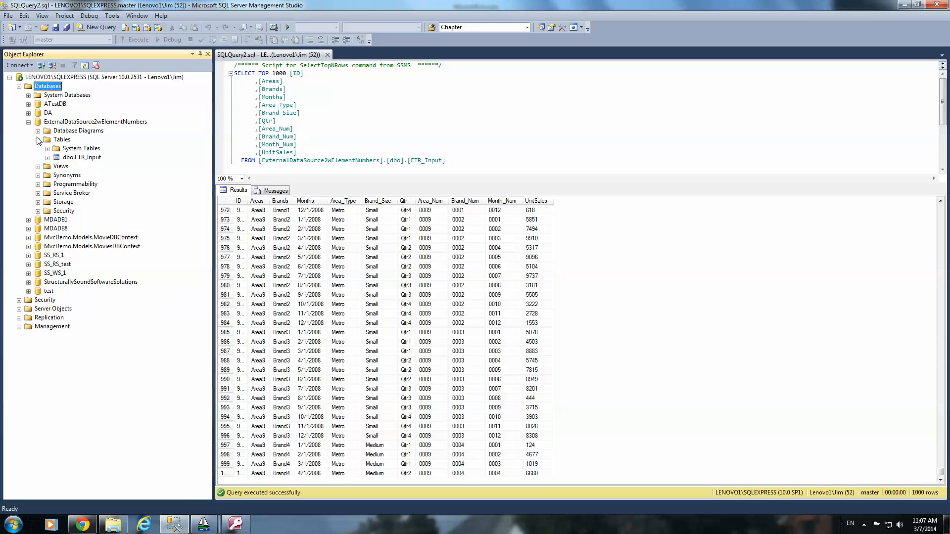
{"action": "left_click", "coordinate": [75, 157]}
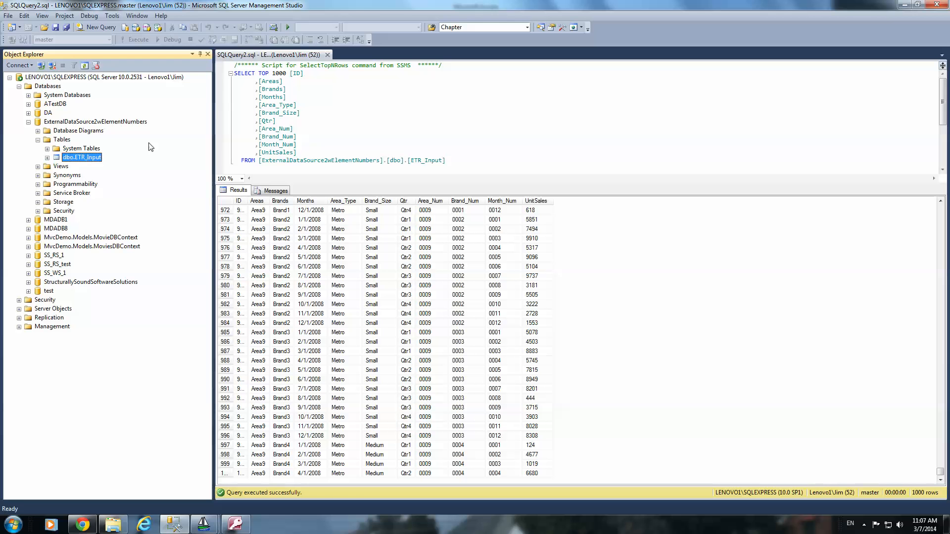
{"action": "left_click", "coordinate": [327, 55]}
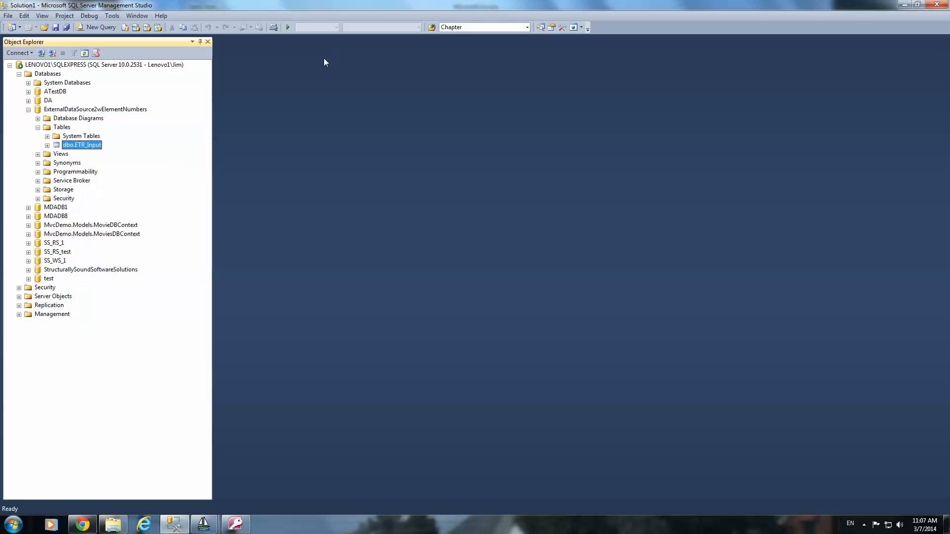
- Query the top 1000 rows of dbo.ETR_Input and enlarge the results grid to view them
{"action": "right_click", "coordinate": [93, 146]}
{"action": "left_click", "coordinate": [129, 176]}
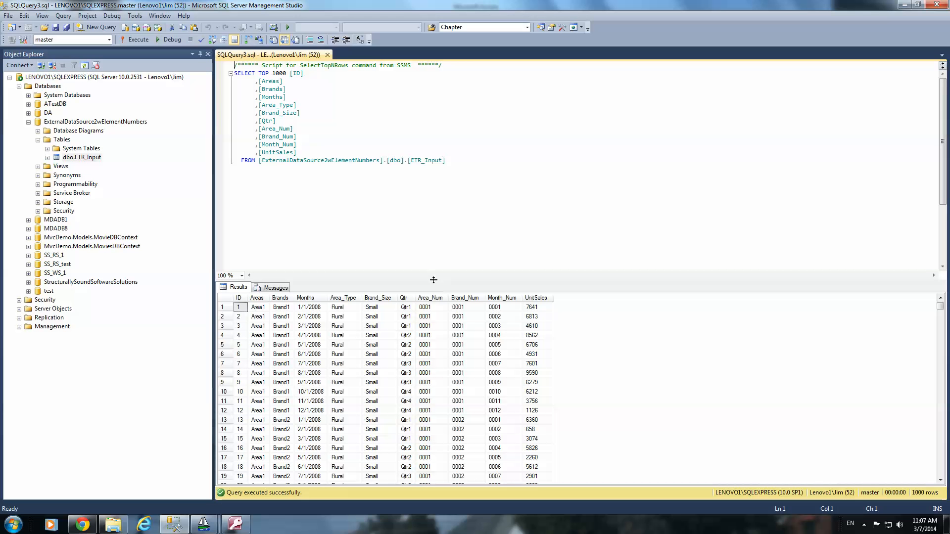
{"action": "left_click_drag", "start_coordinate": [434, 281], "coordinate": [434, 183]}
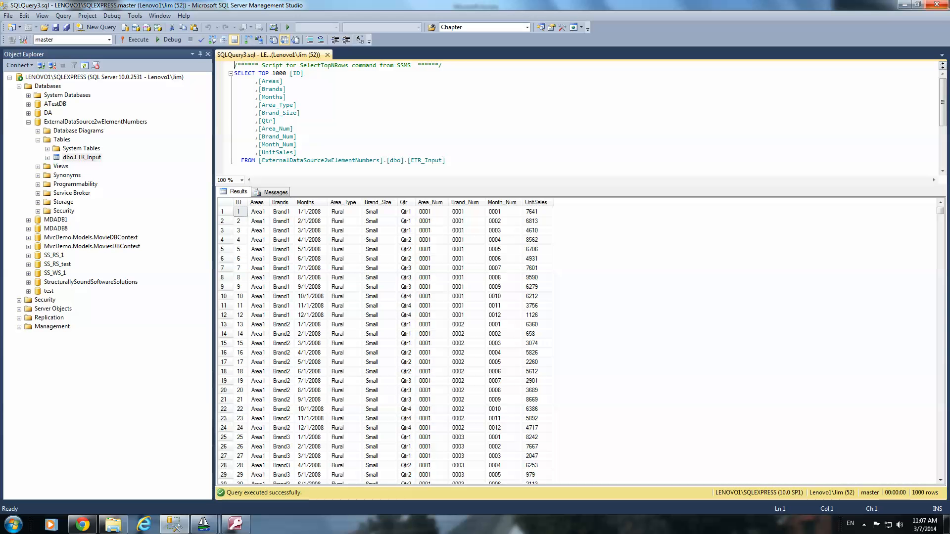
- Minimize SQL Server Management Studio, Access and the file explorer to return to MDAccess
{"action": "left_click", "coordinate": [906, 6]}
{"action": "left_click", "coordinate": [906, 6]}
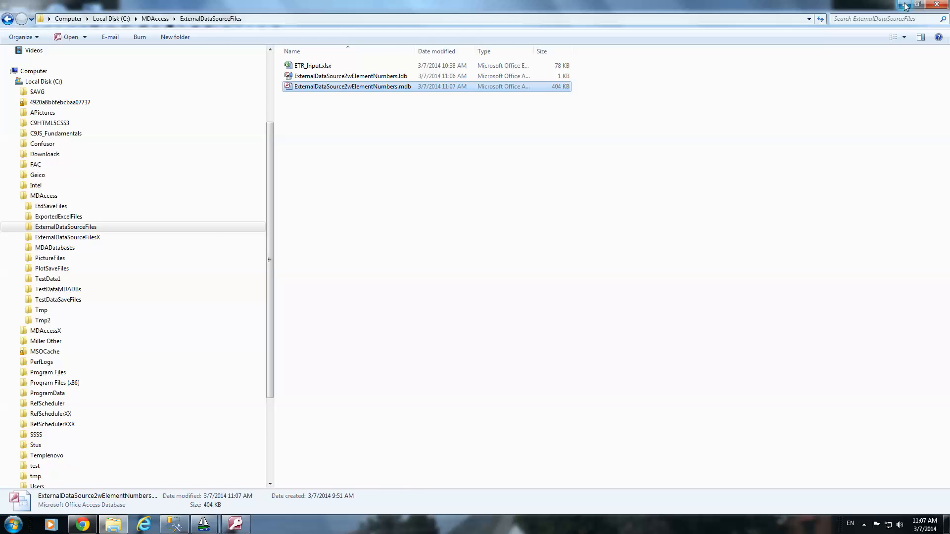
{"action": "left_click", "coordinate": [905, 6]}
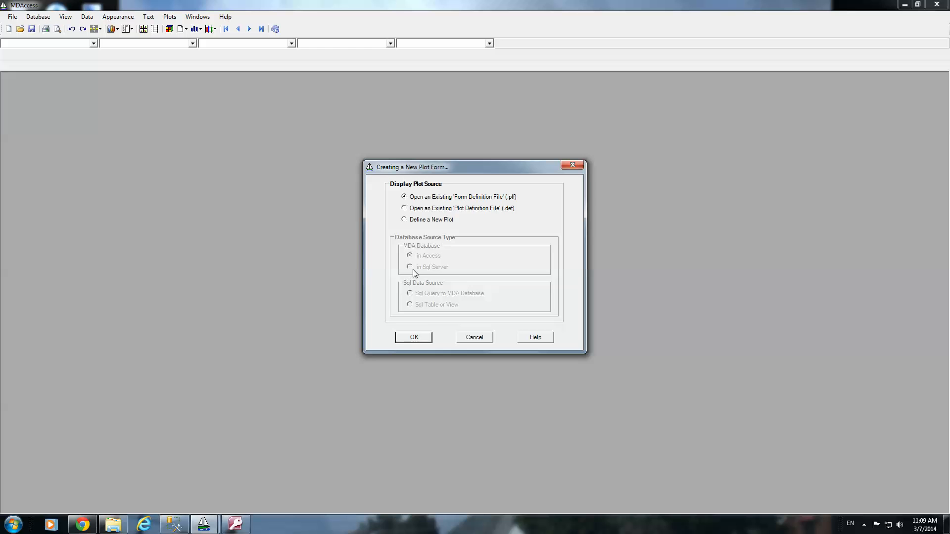
- Examine the MDA database and Sql data source types offered for defining a new plot, and cancel the new plot form
{"action": "left_click", "coordinate": [405, 220]}
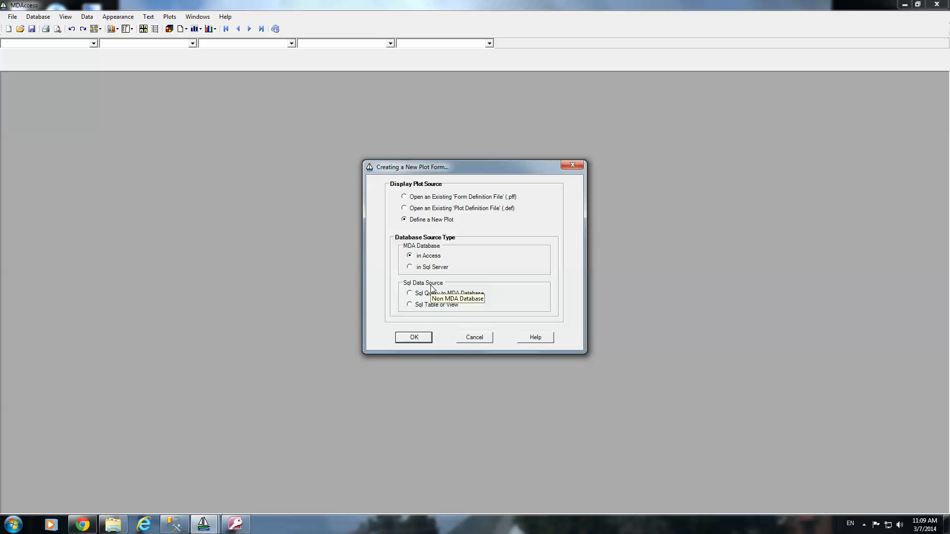
{"action": "left_click", "coordinate": [413, 307]}
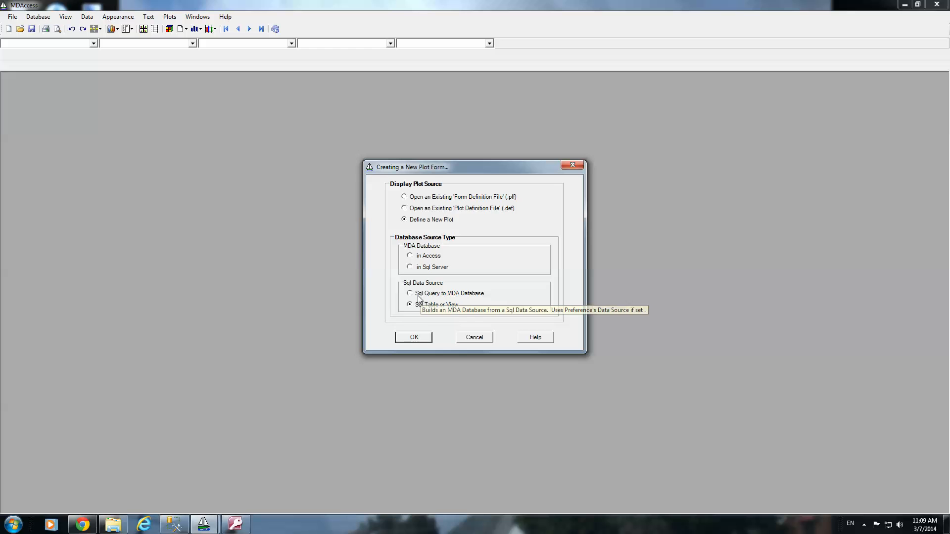
{"action": "left_click", "coordinate": [415, 295]}
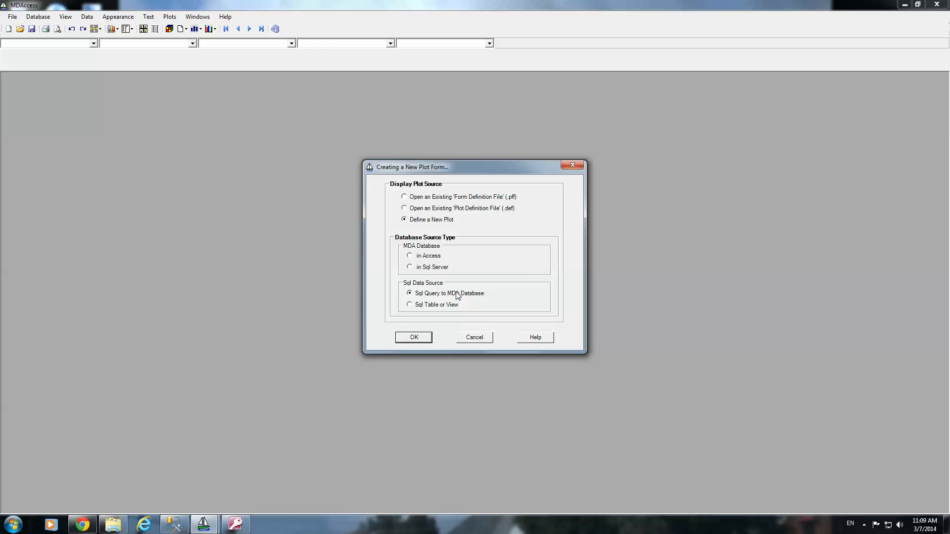
{"action": "left_click", "coordinate": [433, 258]}
{"action": "left_click", "coordinate": [433, 268]}
{"action": "left_click", "coordinate": [433, 296]}
{"action": "left_click", "coordinate": [422, 306]}
{"action": "left_click", "coordinate": [474, 338]}
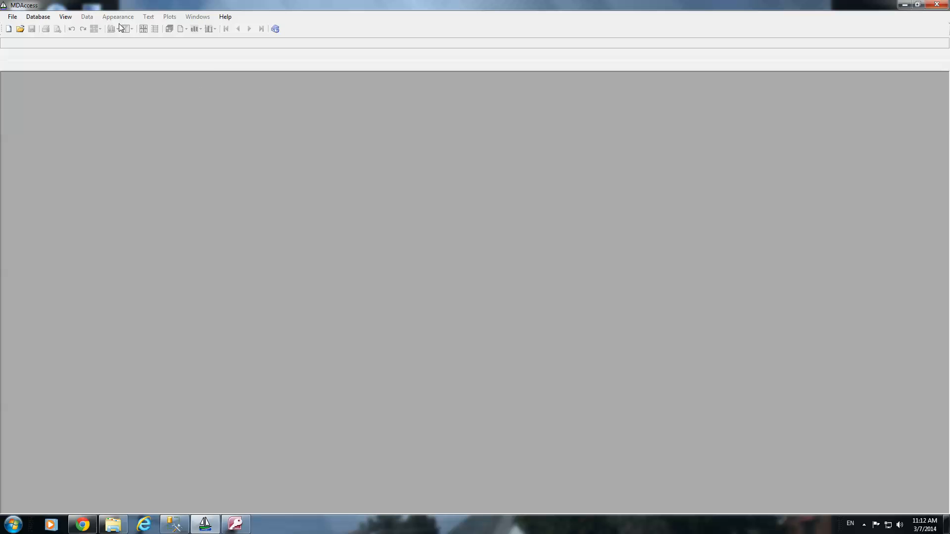
{"action": "left_click", "coordinate": [47, 17]}
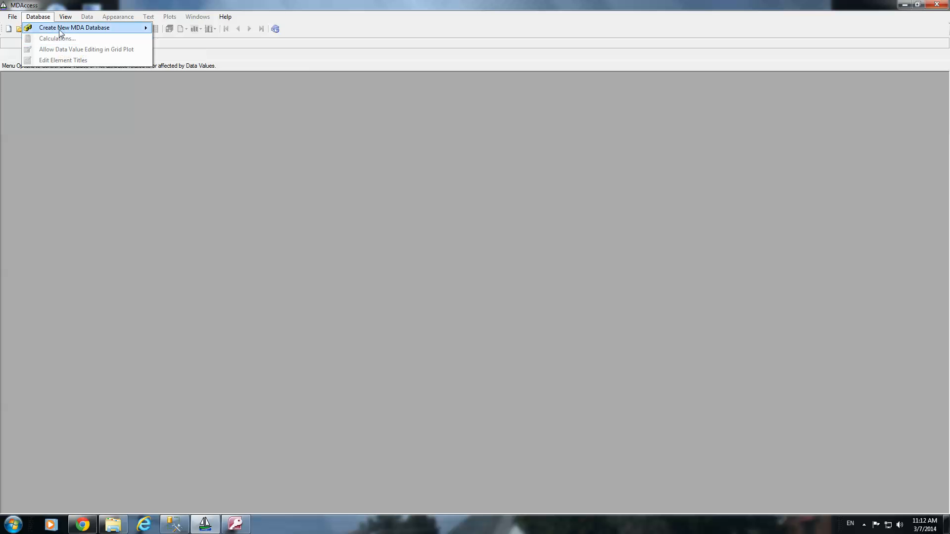
{"action": "mouse_move", "coordinate": [60, 32]}
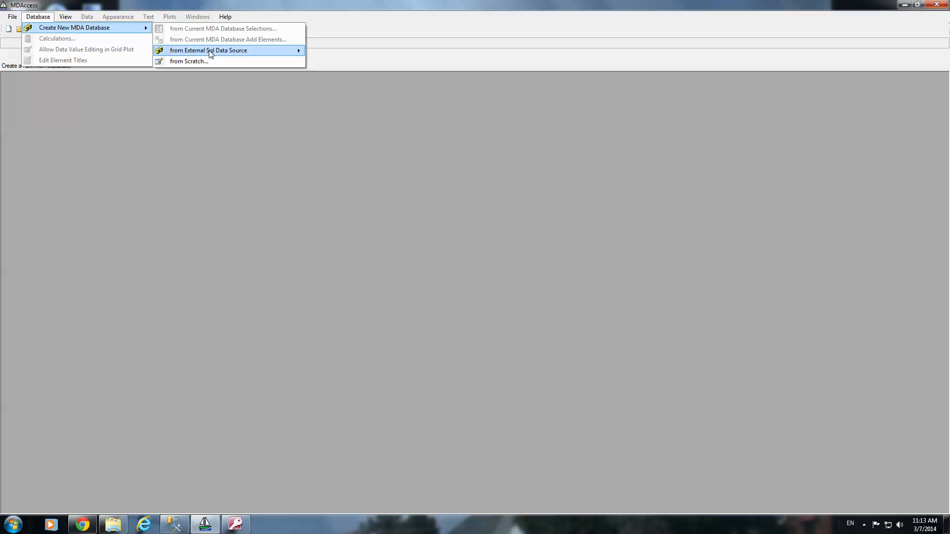
- Create a new plot form that defines a new plot from a Sql Query to MDA Database, and acknowledge the build instructions
{"action": "left_click", "coordinate": [9, 28]}
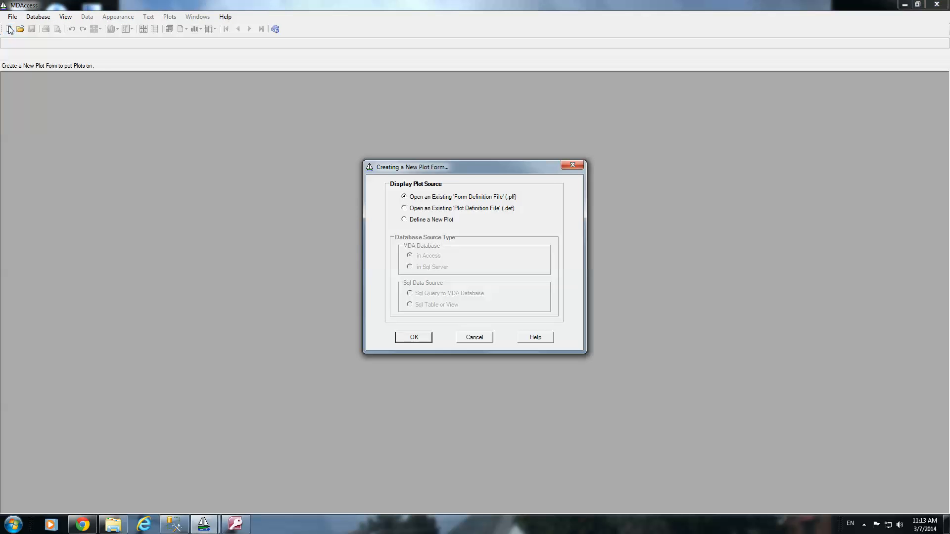
{"action": "left_click", "coordinate": [417, 221]}
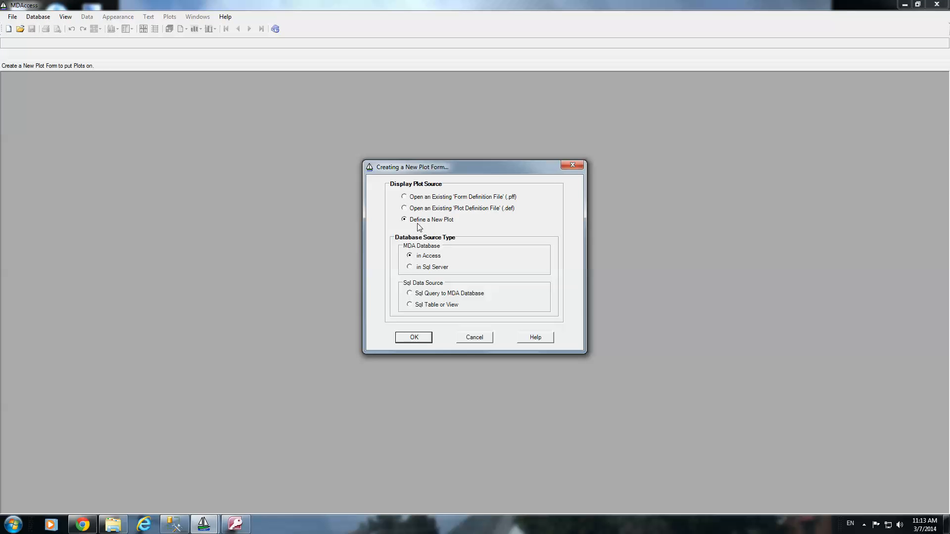
{"action": "left_click", "coordinate": [414, 296]}
{"action": "left_click", "coordinate": [418, 337]}
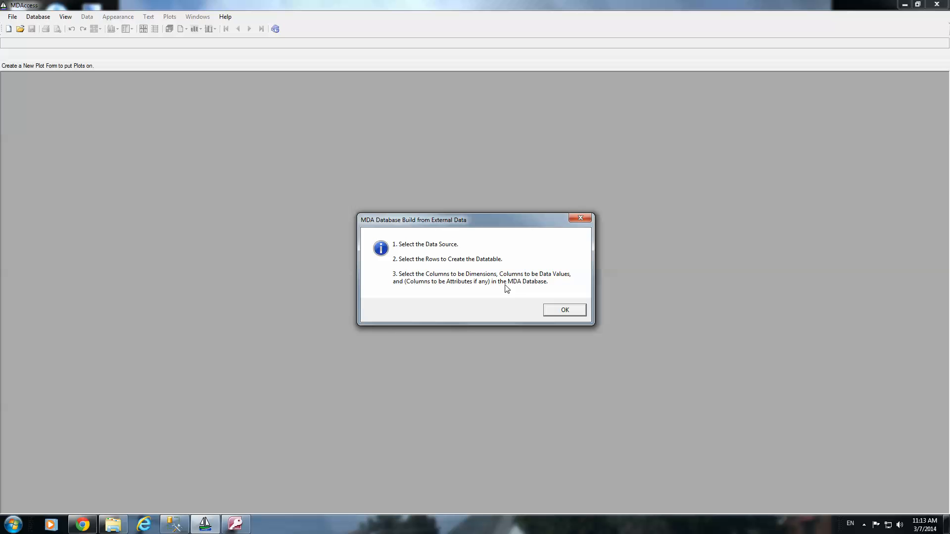
{"action": "left_click", "coordinate": [563, 310]}
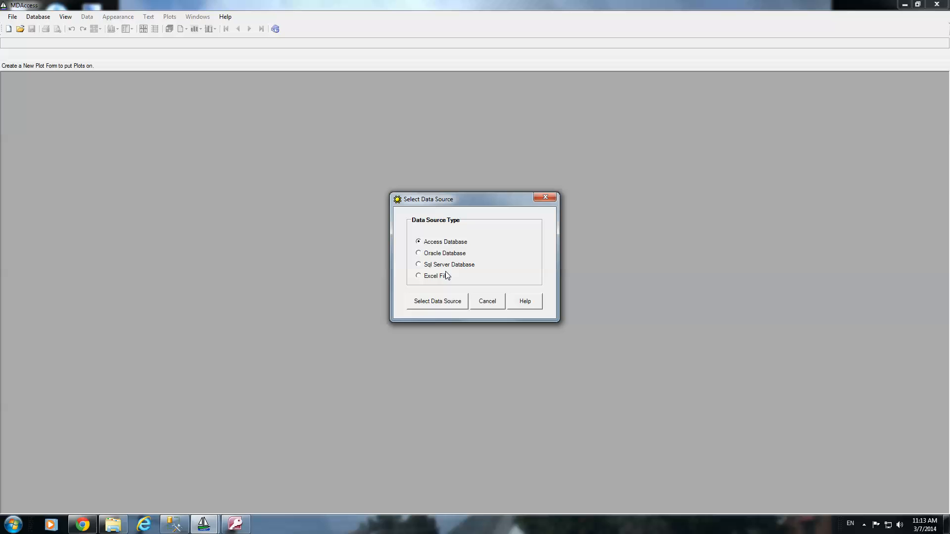
- Use the Access database ExternalDataSource2wElementNumbers.mdb as the data source, checking the ExternalDataSourceFiles folder in the file explorer before opening it
{"action": "left_click", "coordinate": [447, 303]}
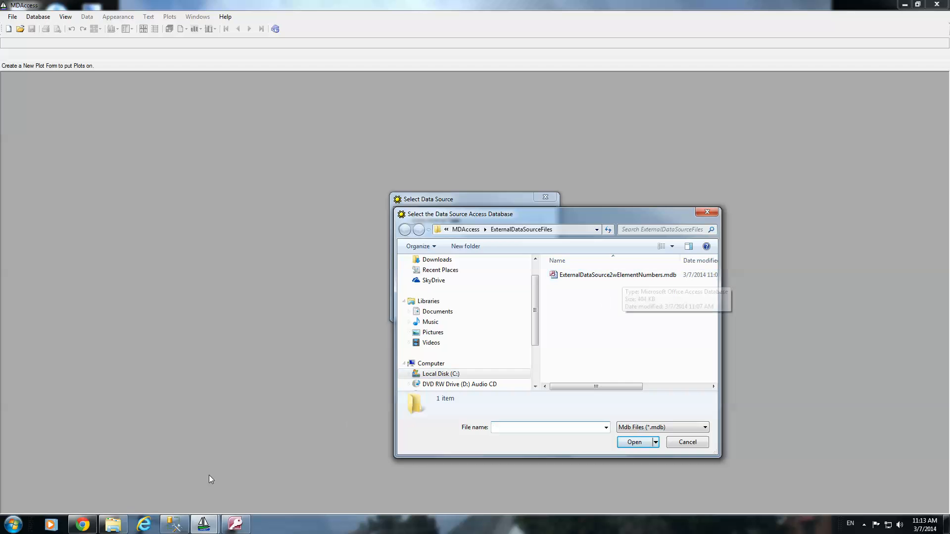
{"action": "mouse_move", "coordinate": [113, 524]}
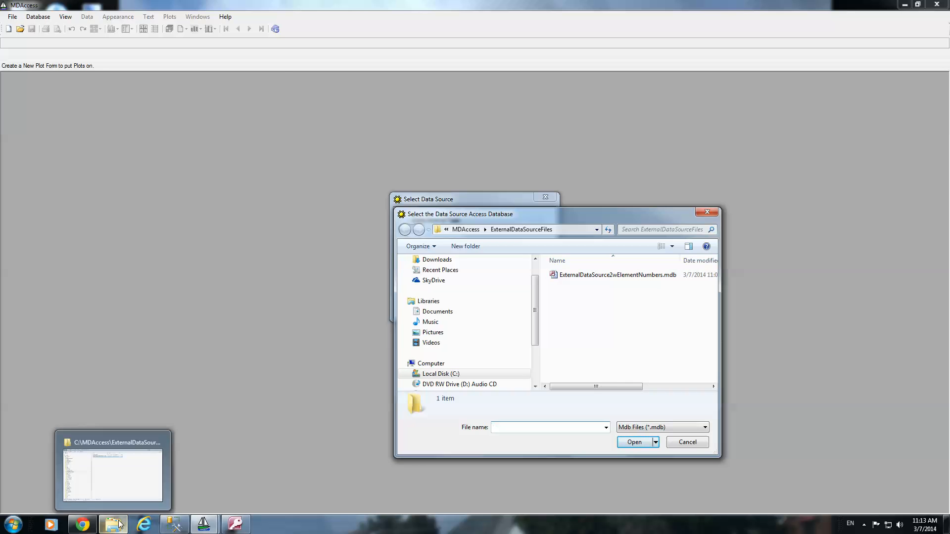
{"action": "left_click", "coordinate": [109, 458]}
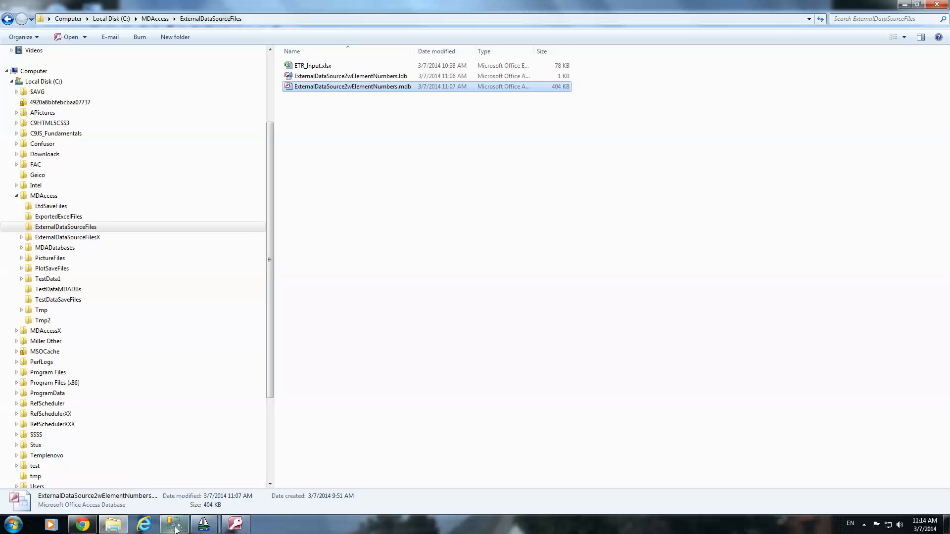
{"action": "left_click", "coordinate": [217, 527]}
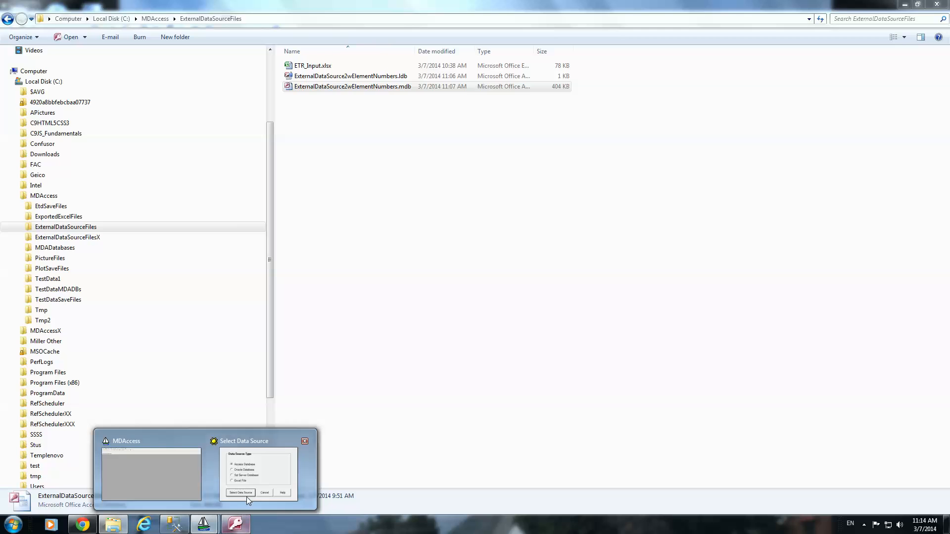
{"action": "left_click", "coordinate": [250, 479]}
{"action": "double_click", "coordinate": [600, 278]}
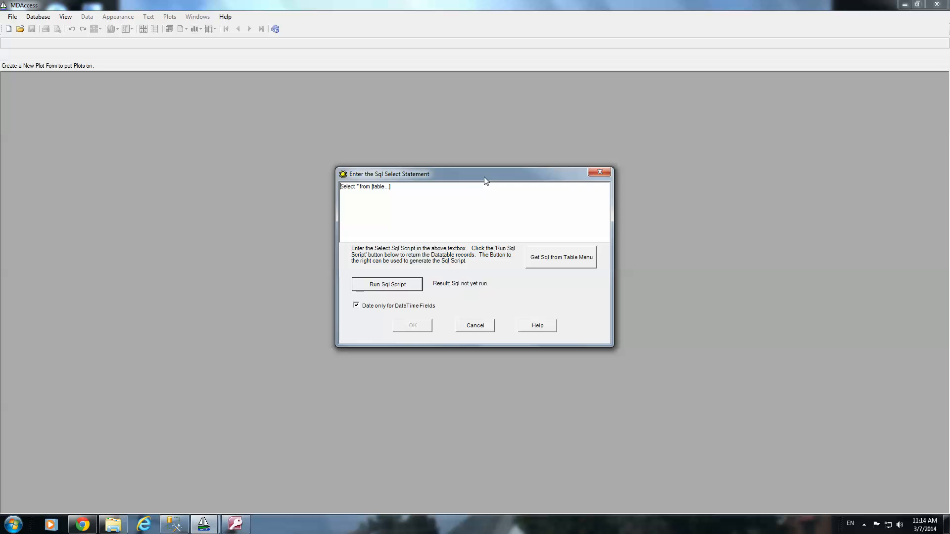
- Generate a Sql statement selecting all fields of the ETR_Input table, and run it to supply the datatable
{"action": "left_click", "coordinate": [556, 260]}
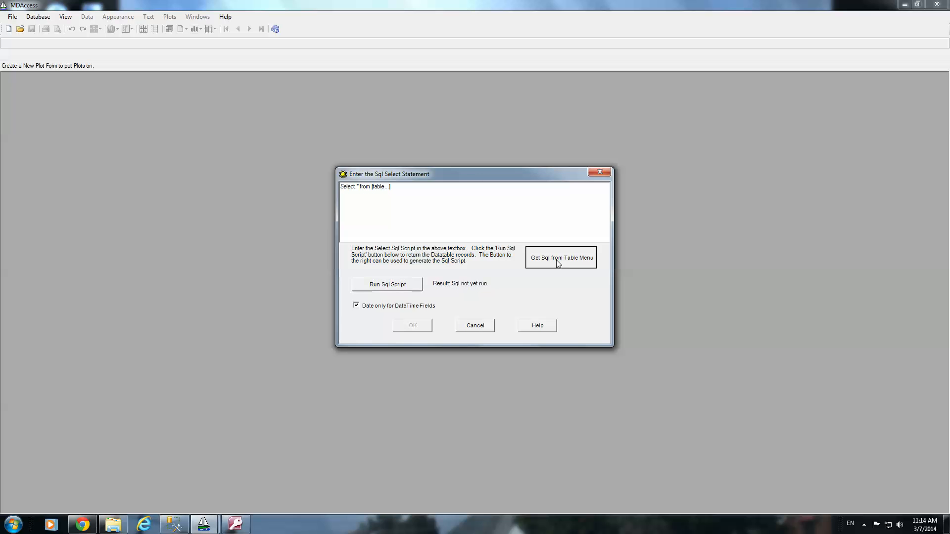
{"action": "left_click", "coordinate": [468, 168]}
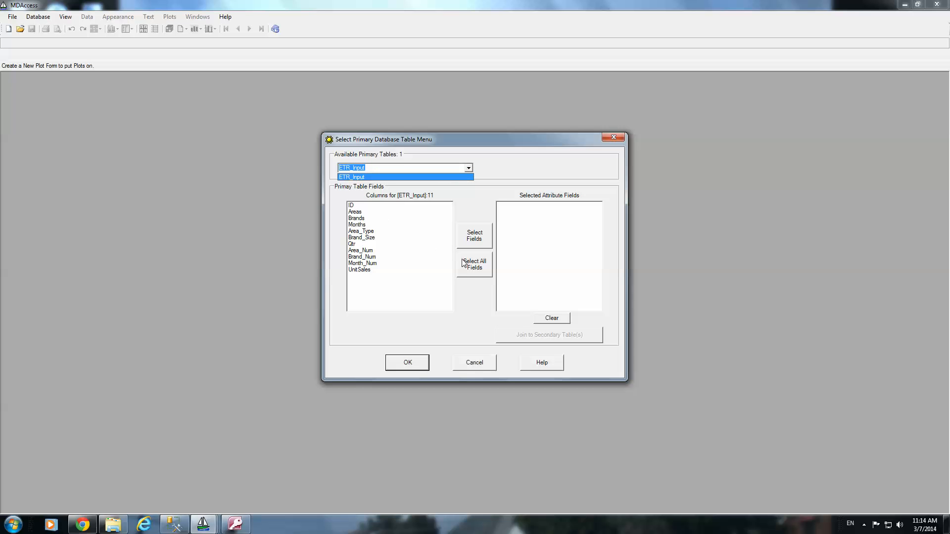
{"action": "left_click", "coordinate": [473, 276]}
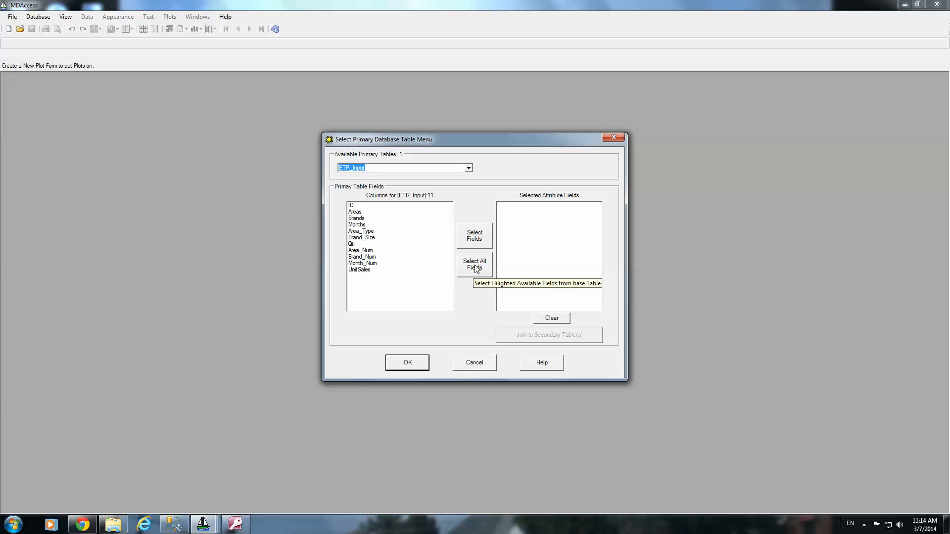
{"action": "left_click", "coordinate": [477, 269]}
{"action": "left_click", "coordinate": [408, 362]}
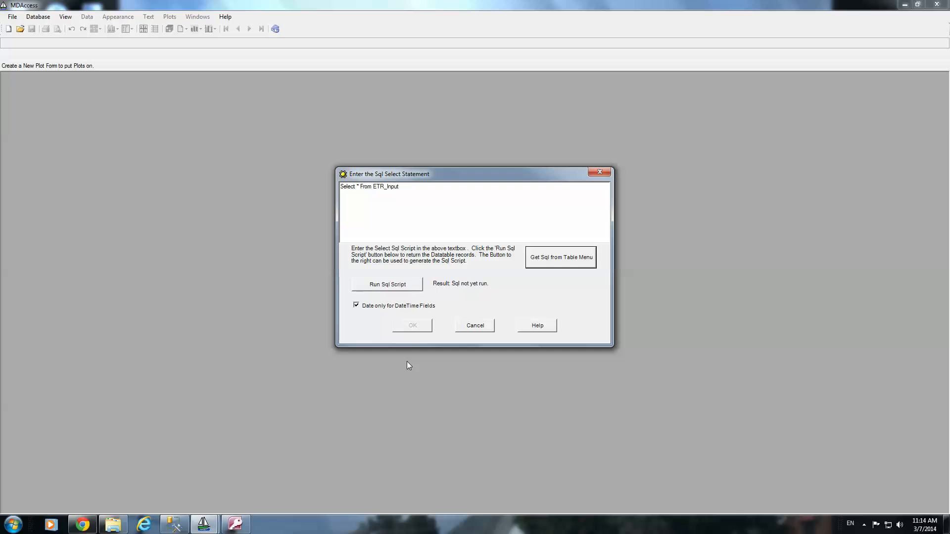
{"action": "left_click", "coordinate": [399, 285]}
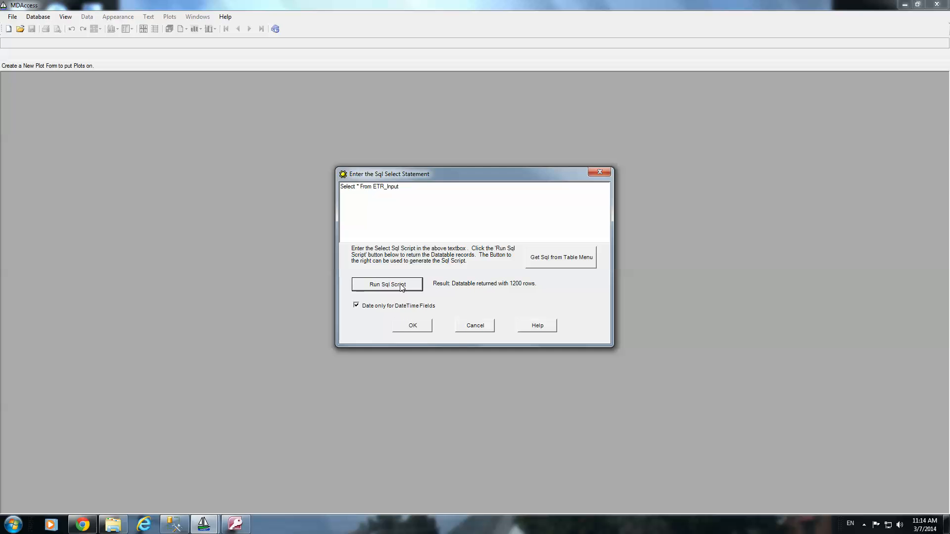
{"action": "left_click", "coordinate": [420, 326]}
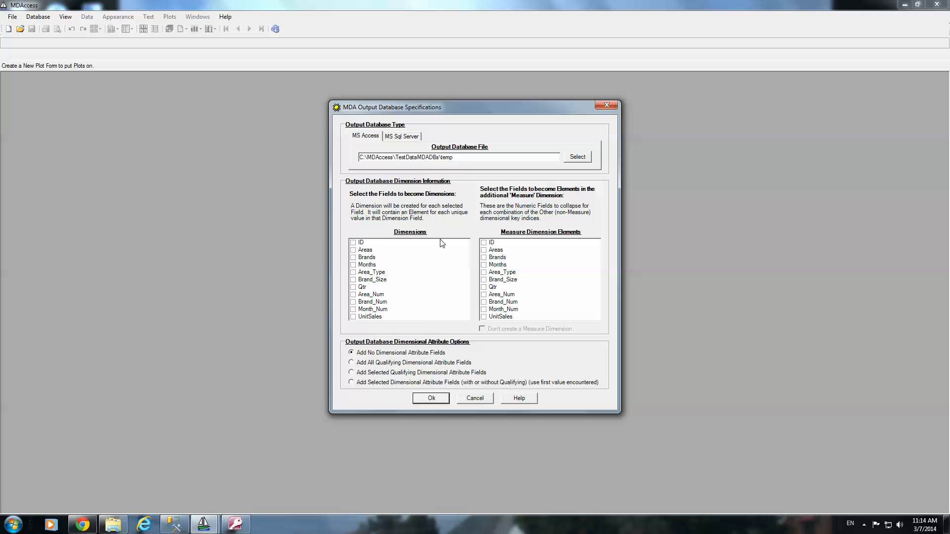
- Set Areas, Brands and Months as the output database's dimensions and UnitSales as its measure dimension element
{"action": "left_click", "coordinate": [354, 250]}
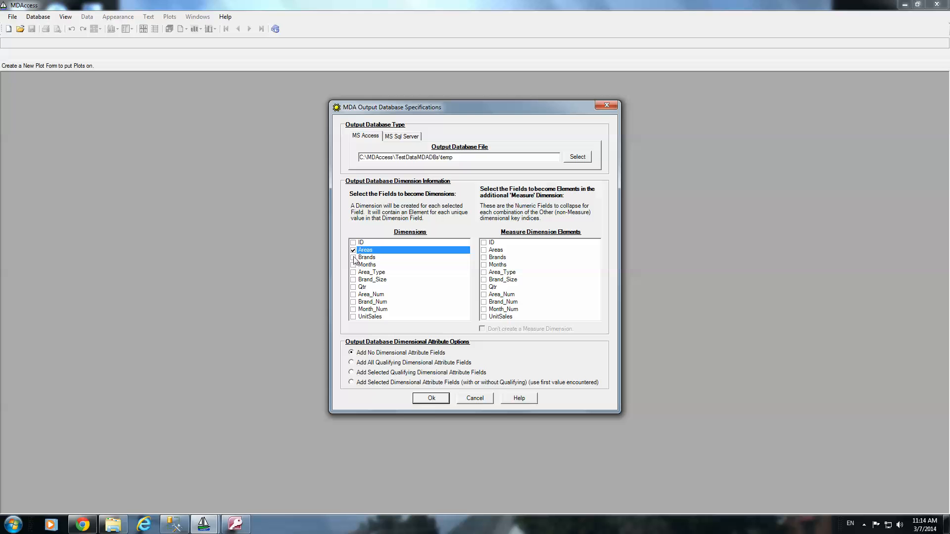
{"action": "left_click", "coordinate": [354, 258]}
{"action": "left_click", "coordinate": [353, 265]}
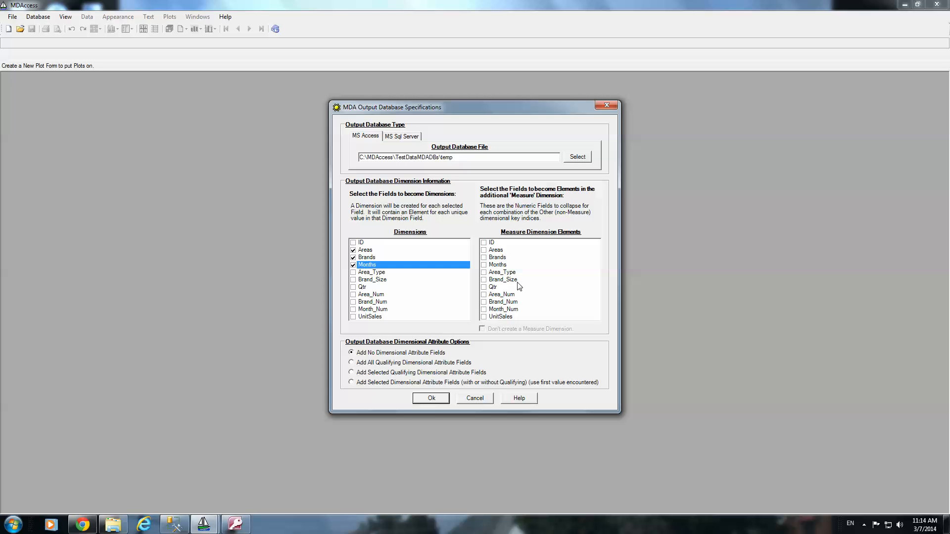
{"action": "left_click", "coordinate": [484, 317]}
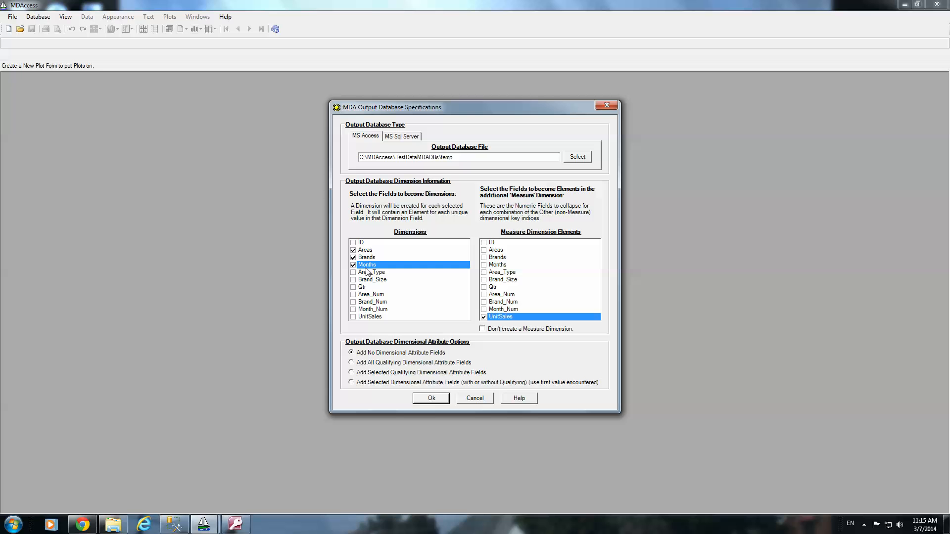
- Include all qualifying dimensional attribute fields and build the Access MDA database C:\MDAccess\TestDataMDADBs\temp
{"action": "mouse_move", "coordinate": [538, 335]}
{"action": "left_click", "coordinate": [485, 310]}
{"action": "left_click", "coordinate": [484, 310]}
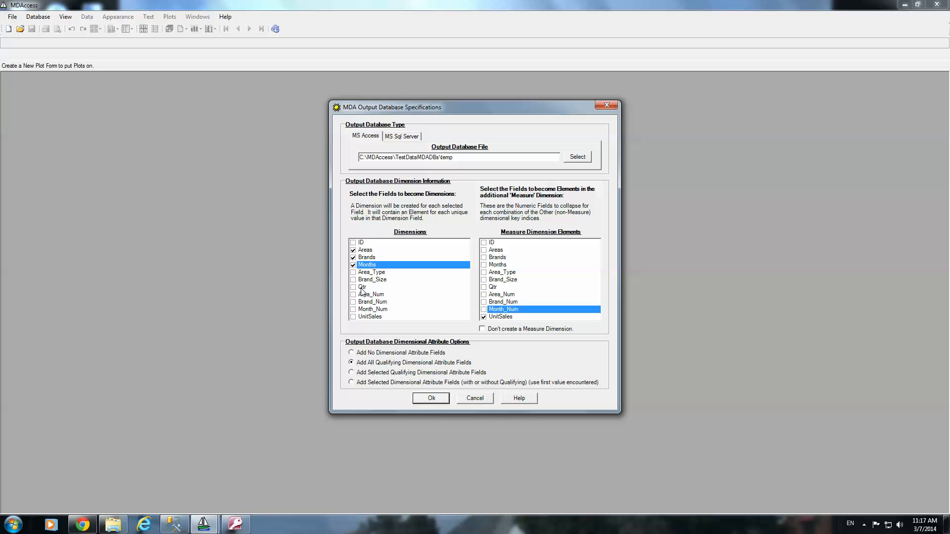
{"action": "left_click", "coordinate": [362, 290]}
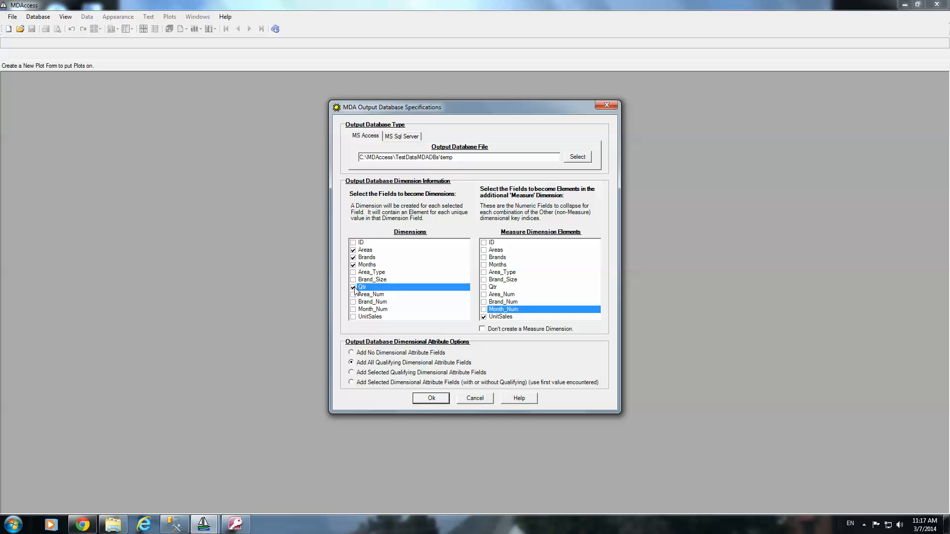
{"action": "left_click", "coordinate": [354, 288]}
{"action": "left_click", "coordinate": [442, 400]}
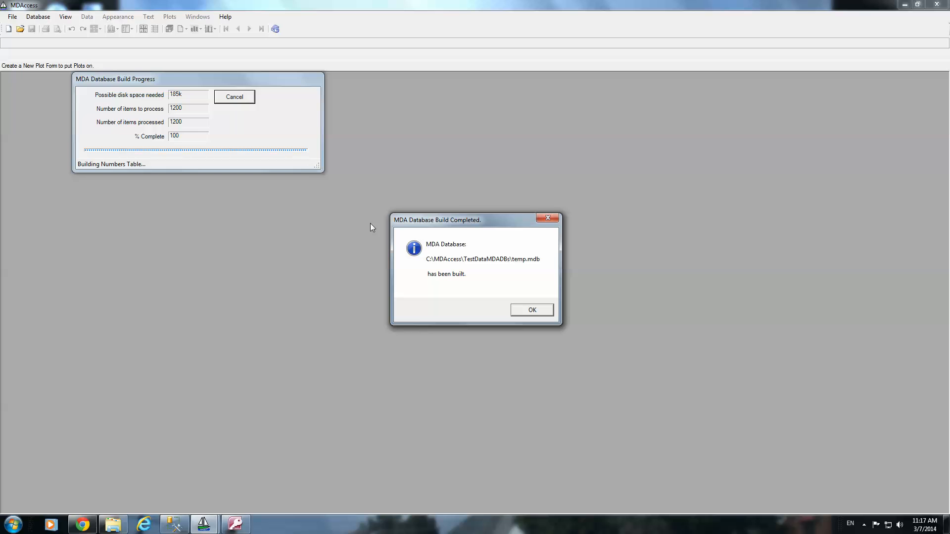
{"action": "left_click", "coordinate": [547, 314]}
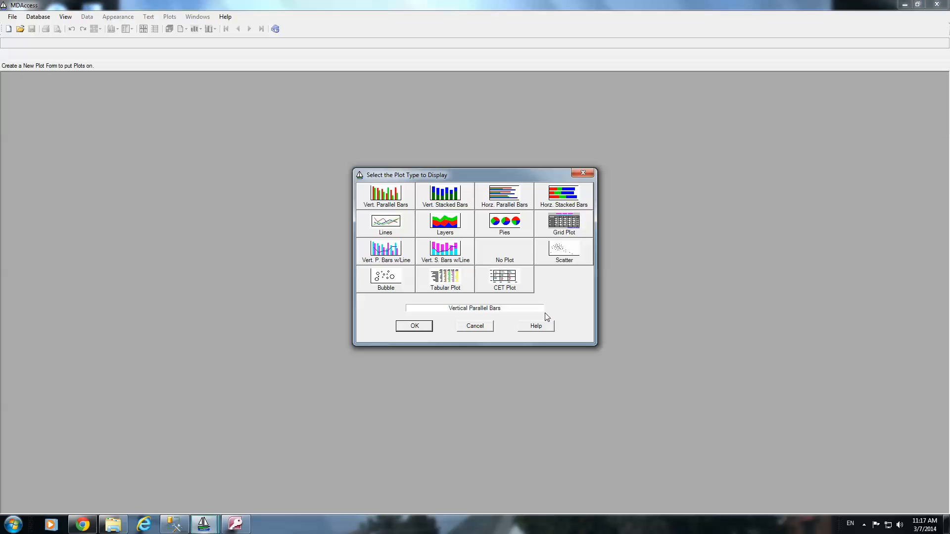
- Choose the Vertical Parallel Bars plot type and bring up the available Months after viewing the Areas and Brands
{"action": "double_click", "coordinate": [385, 204]}
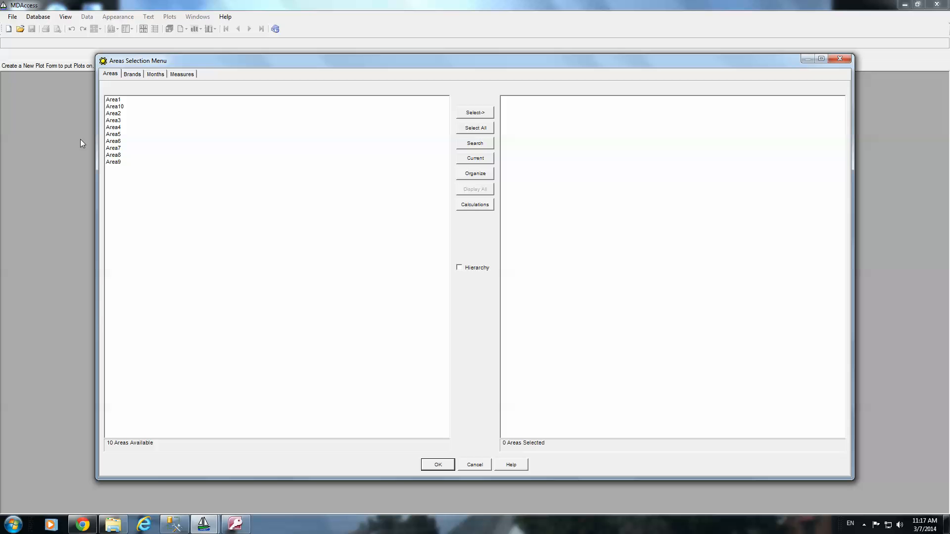
{"action": "left_click", "coordinate": [132, 74]}
{"action": "left_click", "coordinate": [154, 74]}
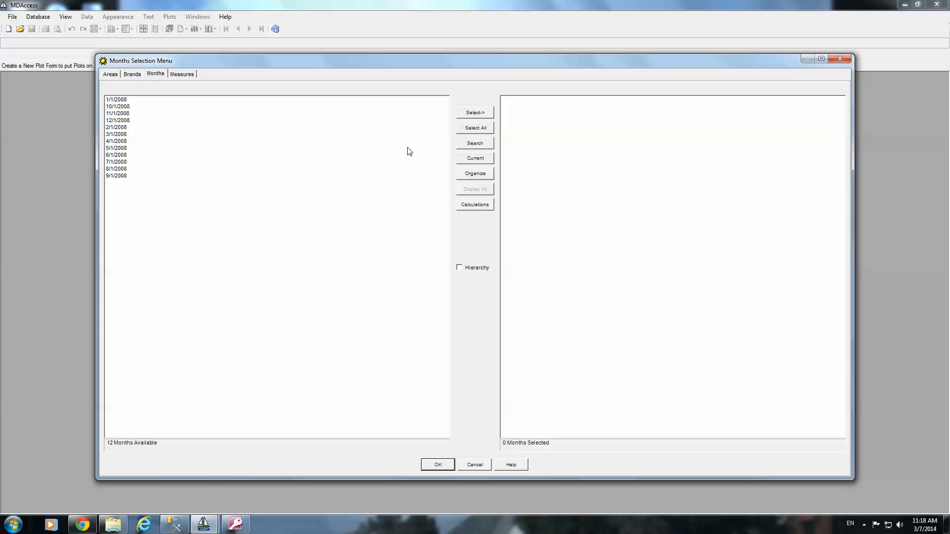
- Organize the Months selection menu to sort by Month_Num and show all available display attributes
{"action": "left_click", "coordinate": [478, 177]}
{"action": "left_click", "coordinate": [387, 178]}
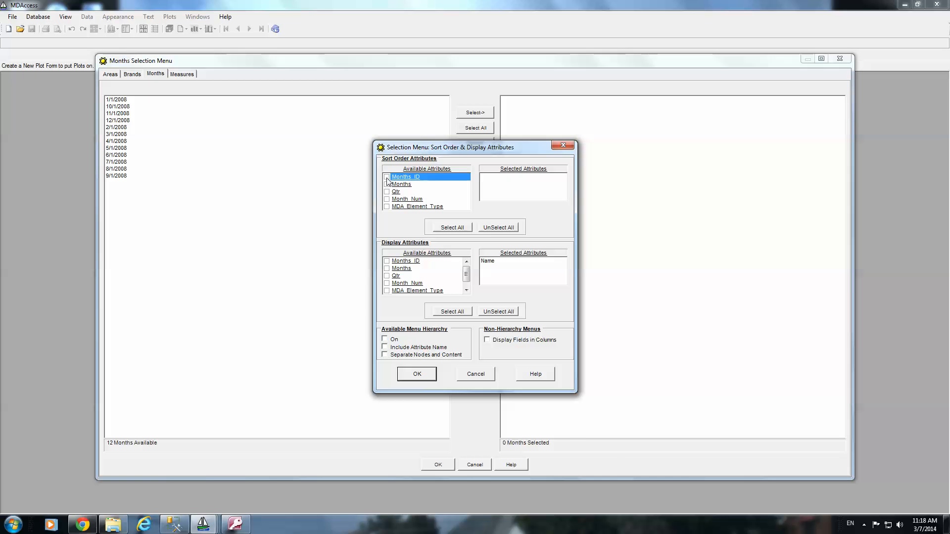
{"action": "left_click", "coordinate": [387, 200]}
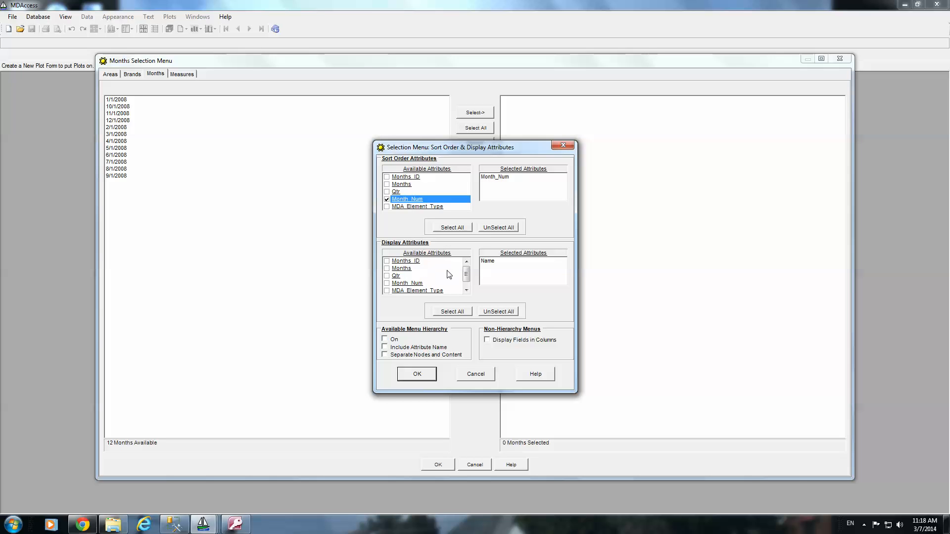
{"action": "left_click_drag", "start_coordinate": [467, 281], "coordinate": [467, 285]}
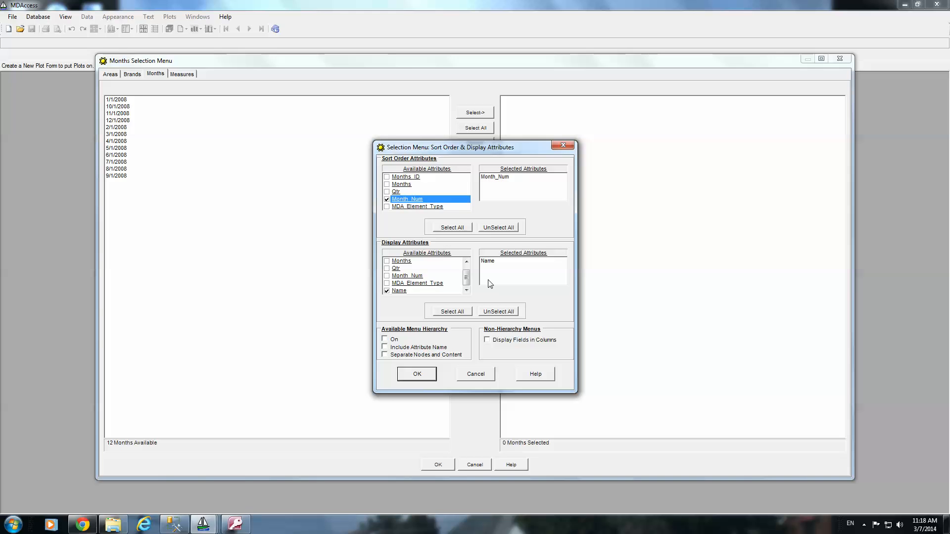
{"action": "left_click", "coordinate": [453, 311]}
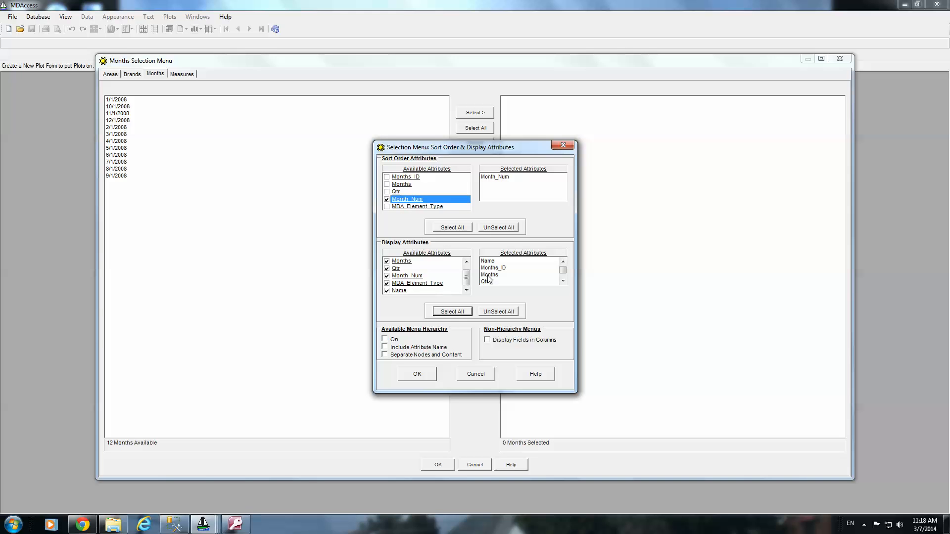
- Turn on the Months menu hierarchy with separate nodes and content, and display fields in columns for non-hierarchy menus
{"action": "left_click", "coordinate": [385, 340]}
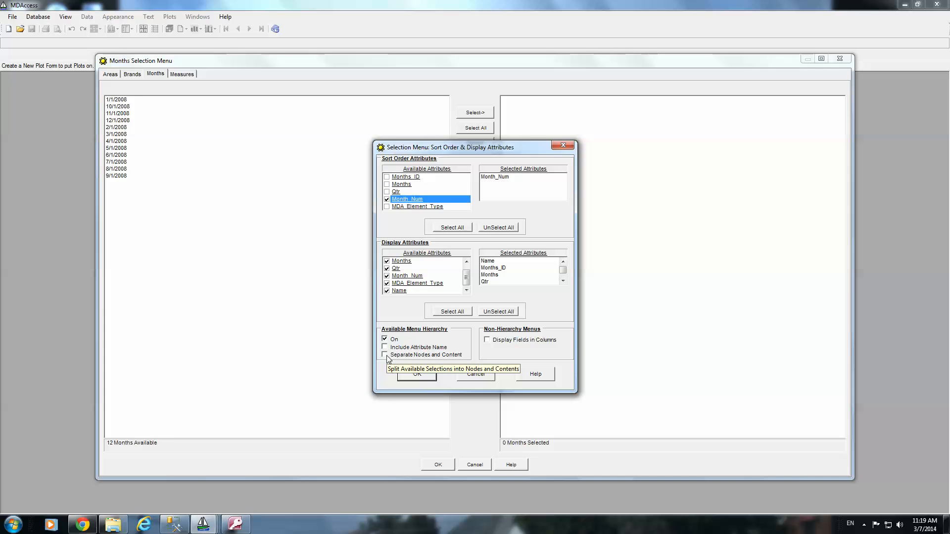
{"action": "left_click", "coordinate": [385, 355]}
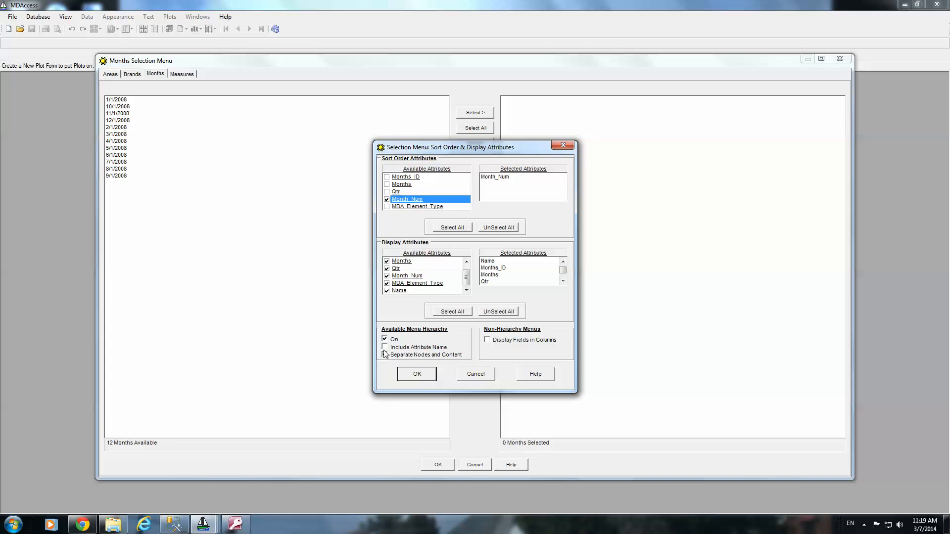
{"action": "left_click", "coordinate": [487, 341]}
{"action": "left_click", "coordinate": [417, 378]}
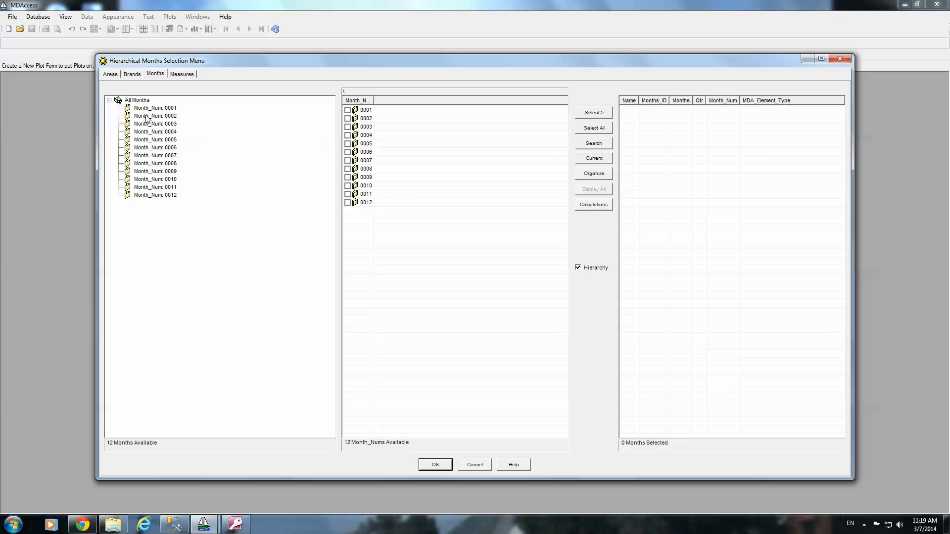
- View the contents of the Month_Num 0001 and 0002 nodes in the months hierarchy
{"action": "left_click", "coordinate": [141, 109]}
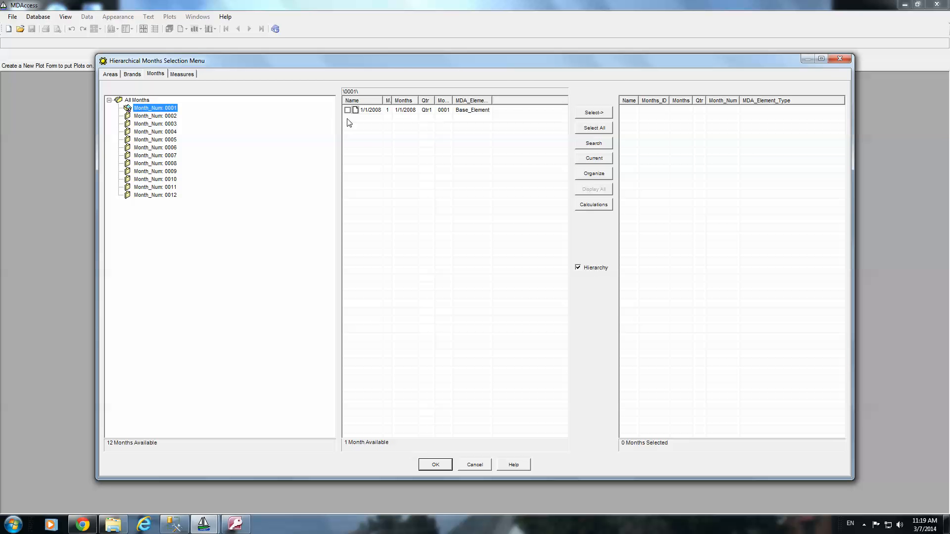
{"action": "left_click", "coordinate": [171, 118]}
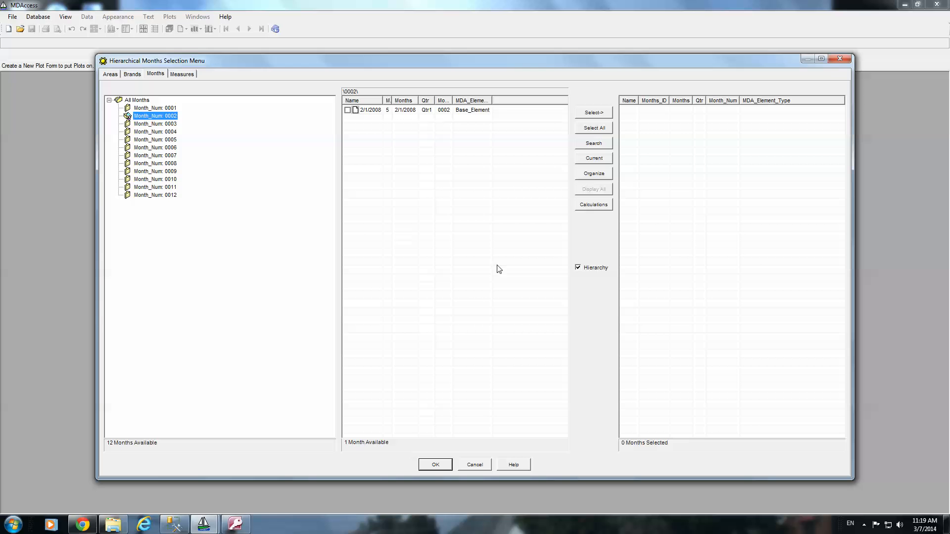
- View the available Months as a flat list with the Month_Num column widened, and return to the hierarchical view
{"action": "left_click", "coordinate": [579, 268]}
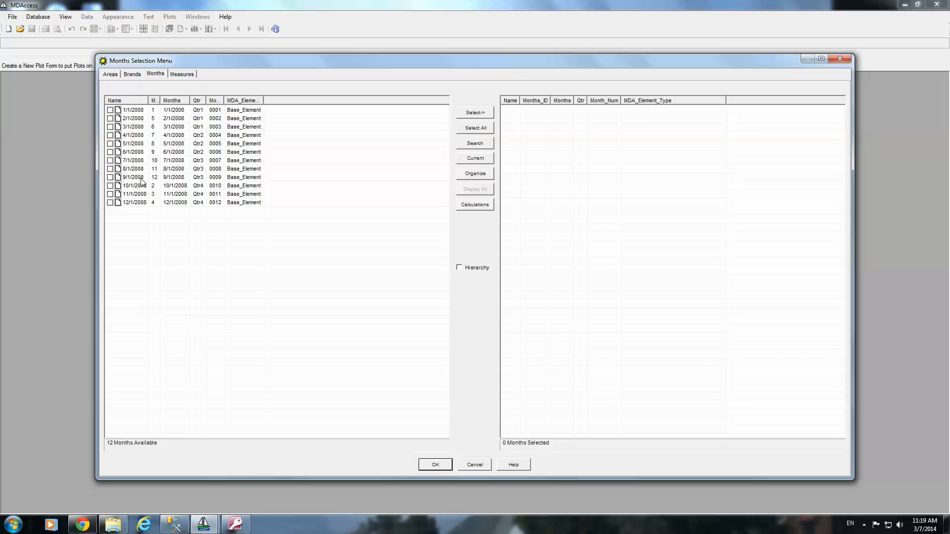
{"action": "left_click_drag", "start_coordinate": [224, 100], "coordinate": [241, 101]}
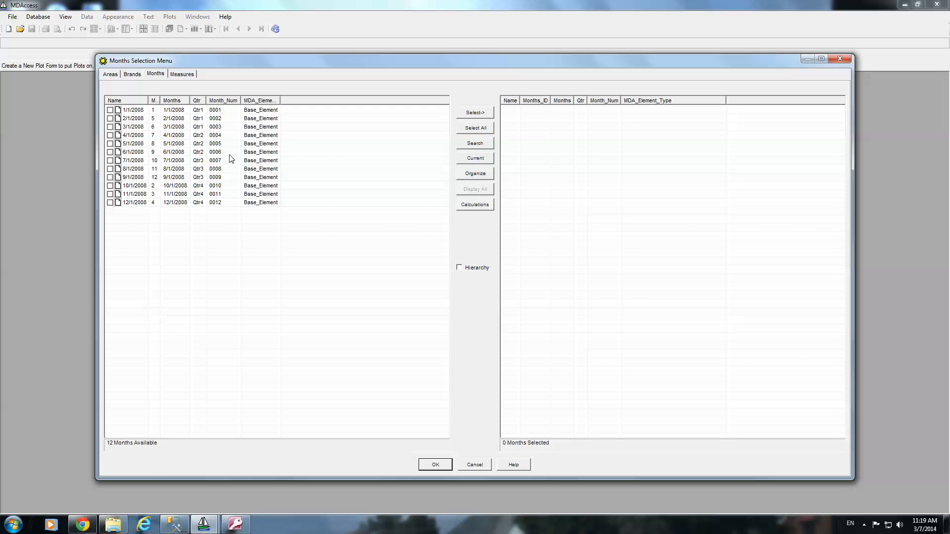
{"action": "left_click", "coordinate": [459, 268]}
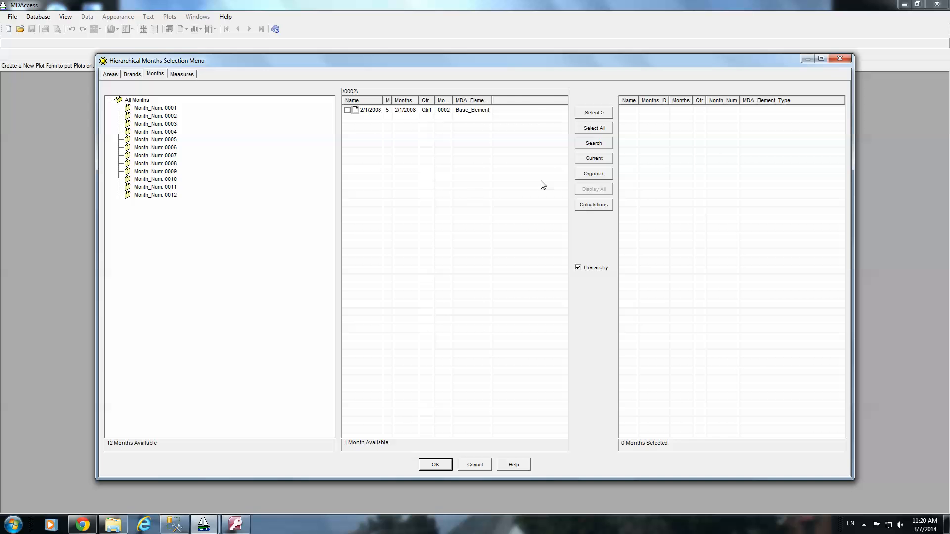
- Organize the Months selection menu so its hierarchy is sorted by Qtr instead of Month_Num
{"action": "left_click", "coordinate": [595, 175]}
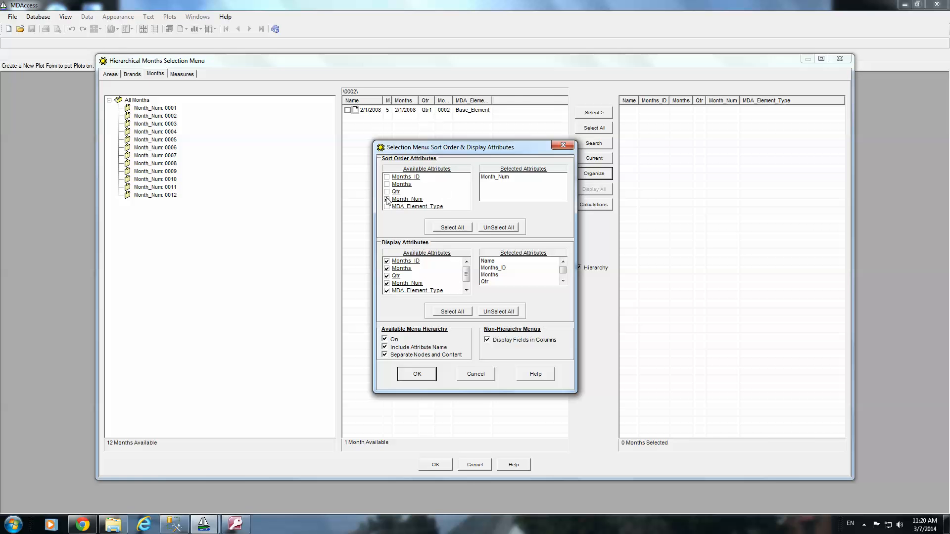
{"action": "left_click", "coordinate": [387, 200]}
{"action": "left_click", "coordinate": [387, 192]}
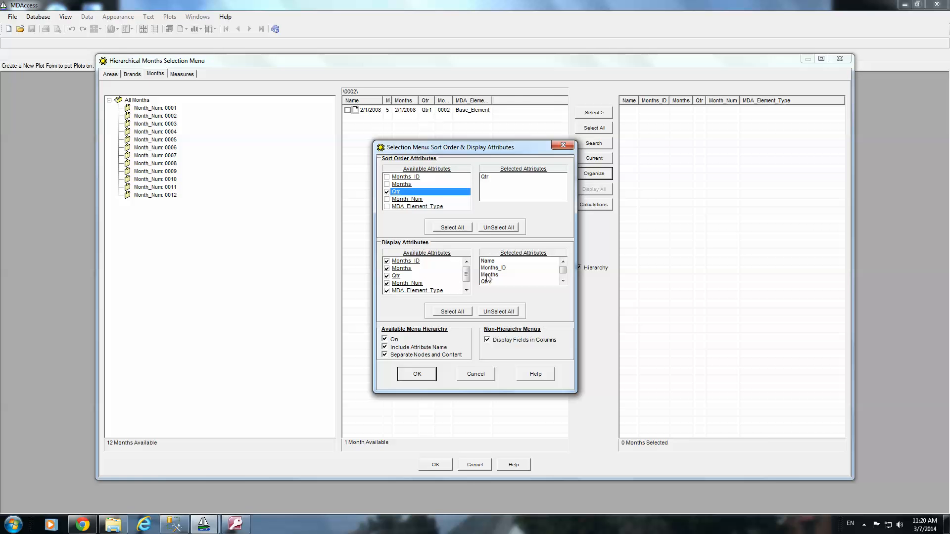
{"action": "left_click", "coordinate": [415, 375]}
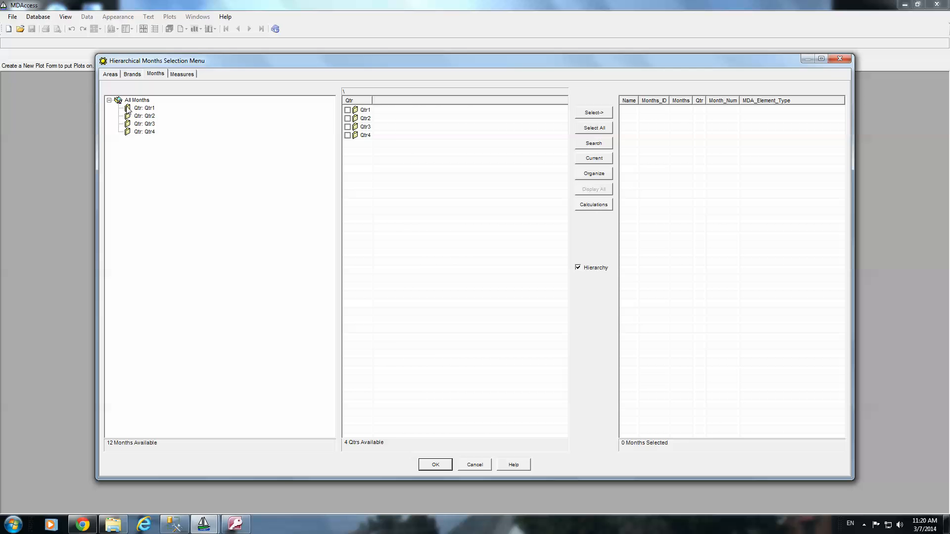
- View the months contained in the Qtr1, Qtr2, Qtr3 and Qtr4 nodes
{"action": "left_click", "coordinate": [128, 108]}
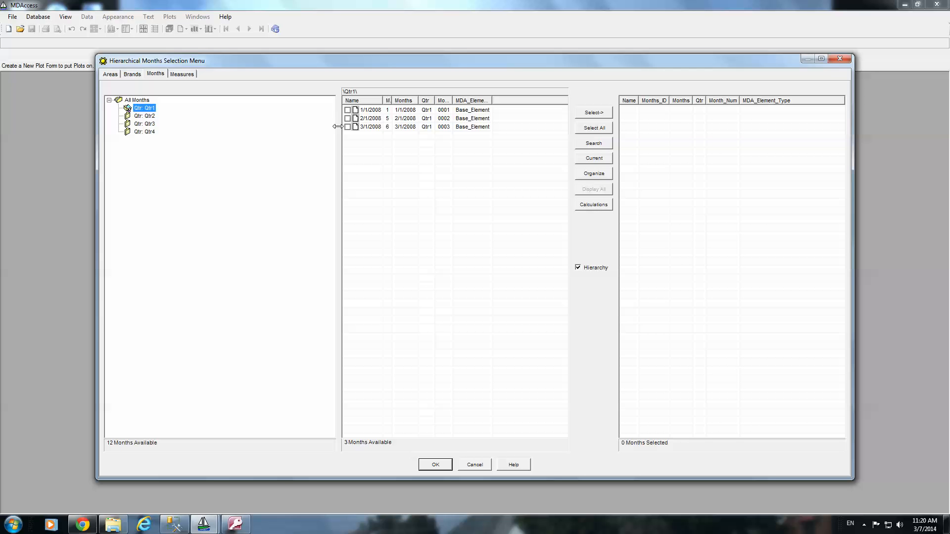
{"action": "left_click", "coordinate": [149, 116]}
{"action": "left_click", "coordinate": [151, 124]}
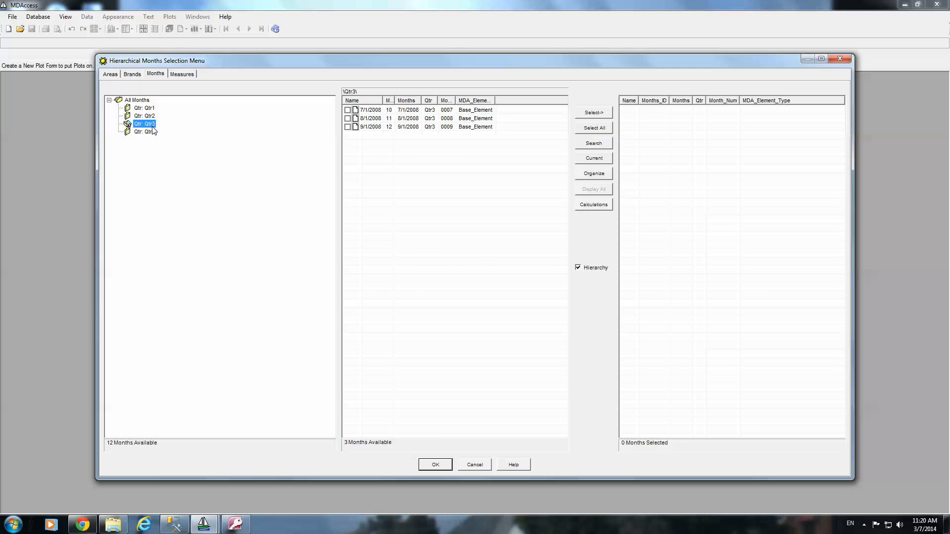
{"action": "left_click", "coordinate": [151, 132]}
- Organize the Areas selection menu to sort by Area_Num instead of Areas_ID
{"action": "left_click", "coordinate": [111, 74]}
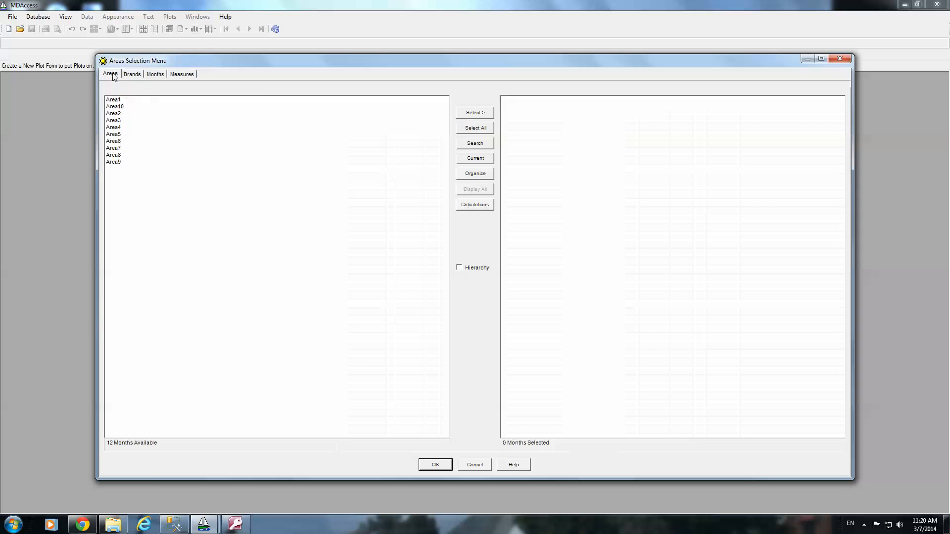
{"action": "left_click", "coordinate": [480, 176]}
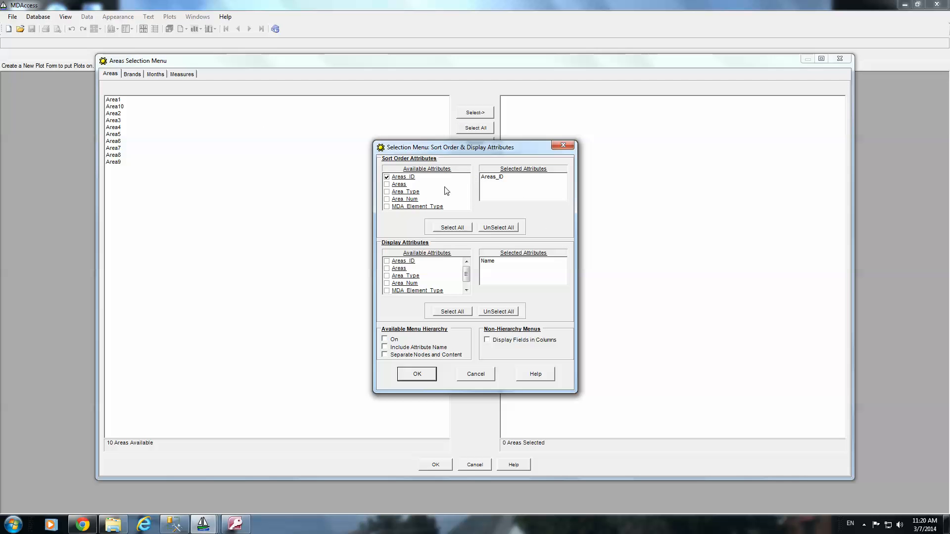
{"action": "left_click", "coordinate": [387, 177]}
{"action": "left_click", "coordinate": [387, 199]}
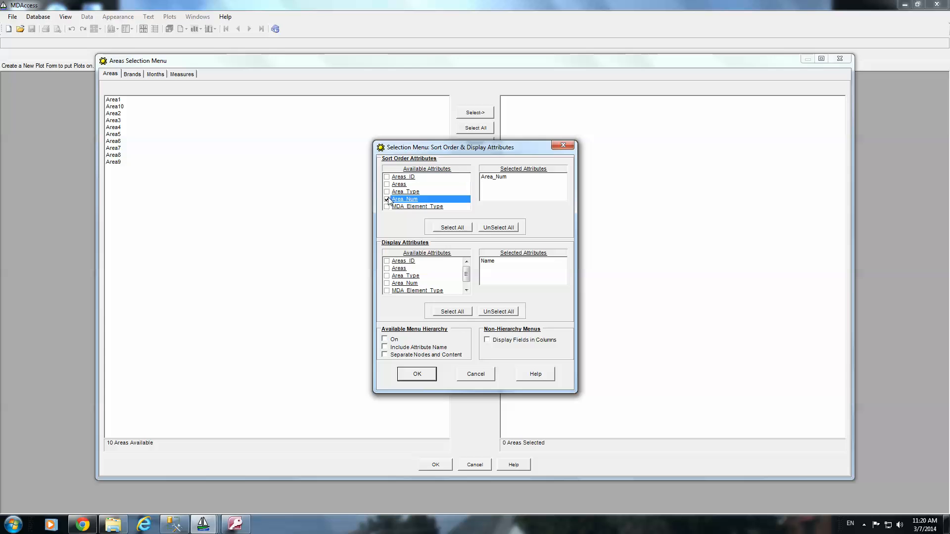
{"action": "left_click", "coordinate": [417, 374]}
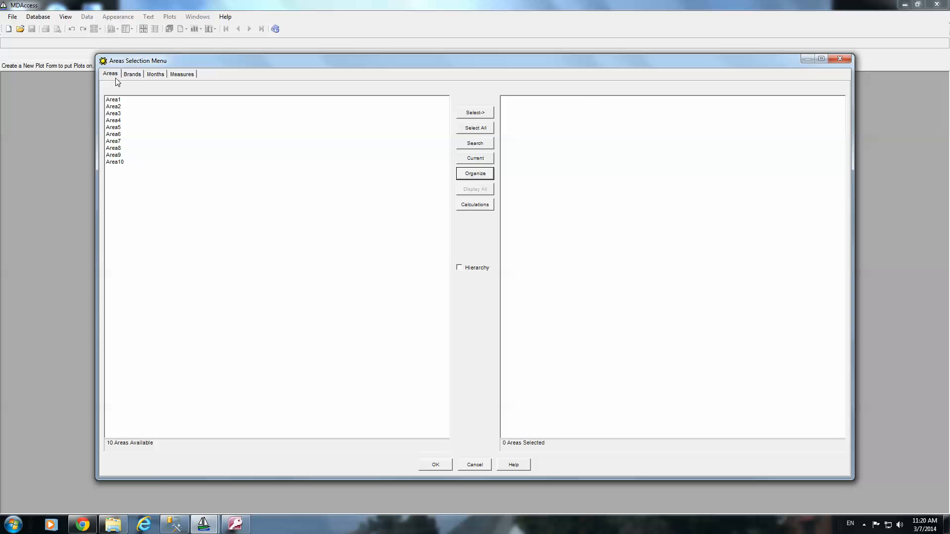
- Organize the Brands selection menu to sort by Brand_Num instead of Brands_ID
{"action": "left_click", "coordinate": [134, 75]}
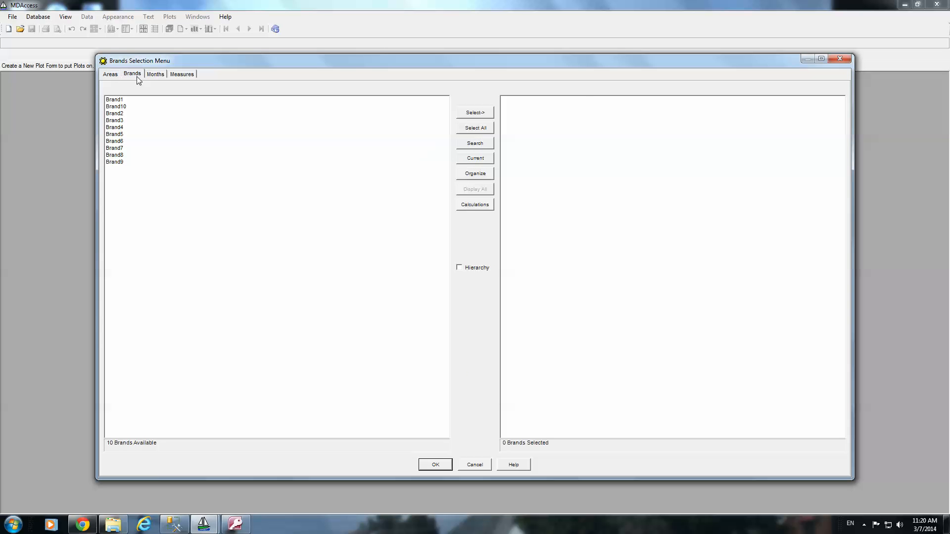
{"action": "left_click", "coordinate": [476, 174]}
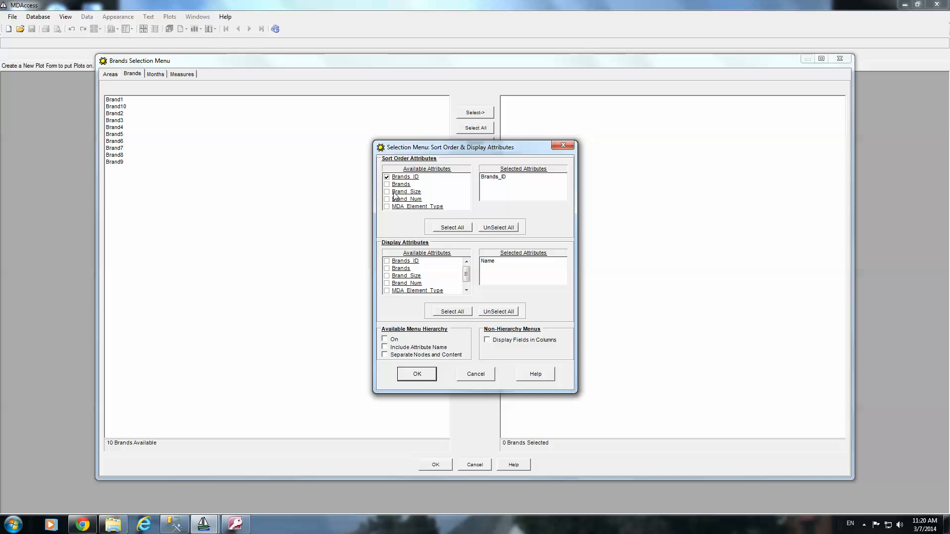
{"action": "left_click", "coordinate": [387, 178]}
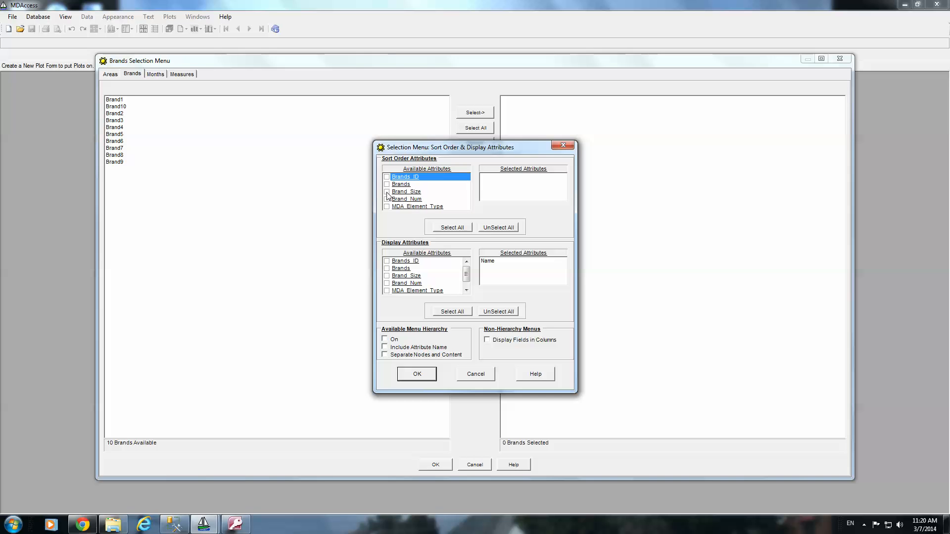
{"action": "left_click", "coordinate": [386, 199]}
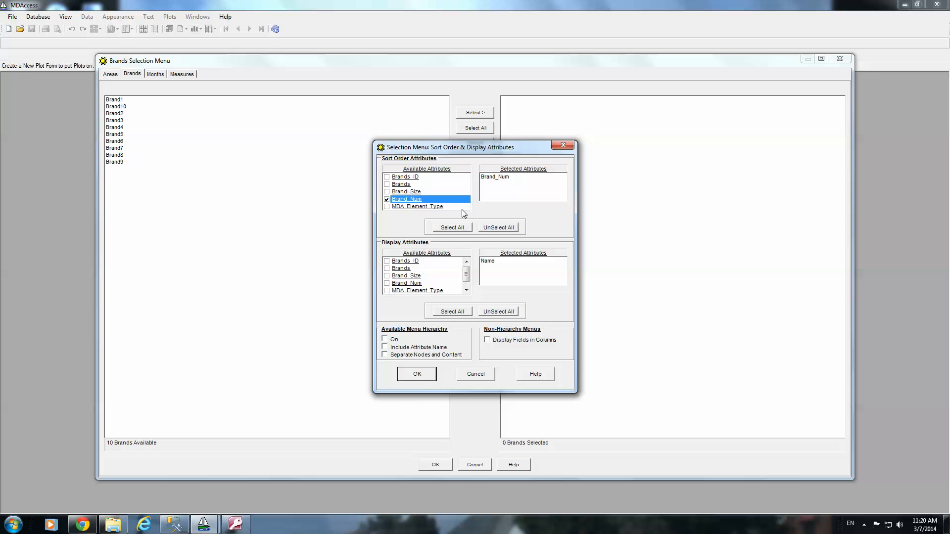
{"action": "left_click", "coordinate": [414, 377]}
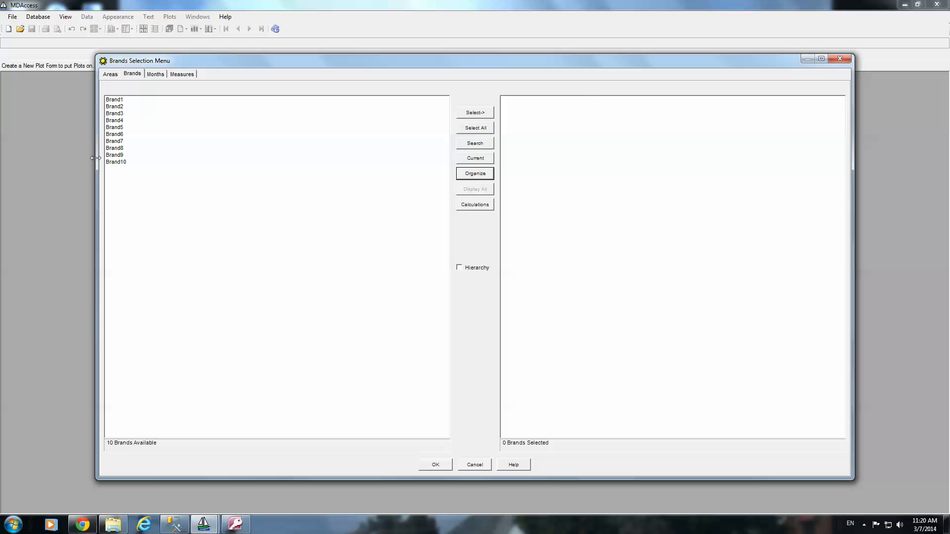
- Organize the Brands menu as a Brand_Size hierarchy with all display attributes, attribute names included, and nodes separated from content
{"action": "left_click", "coordinate": [111, 74]}
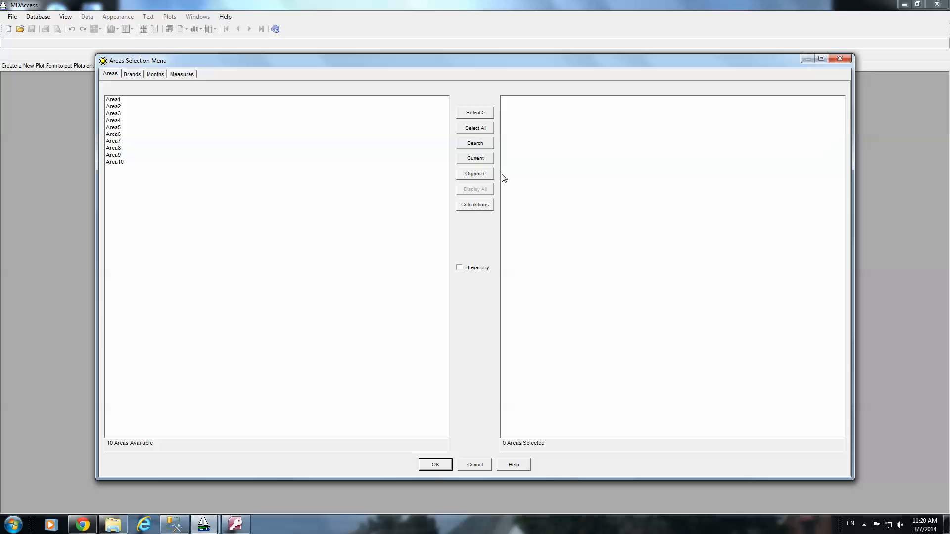
{"action": "left_click", "coordinate": [138, 77]}
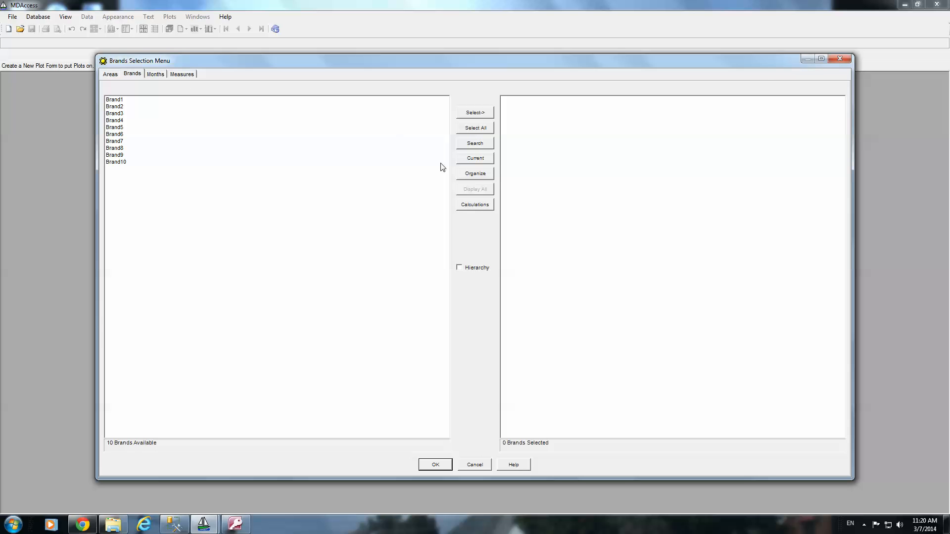
{"action": "left_click", "coordinate": [465, 174]}
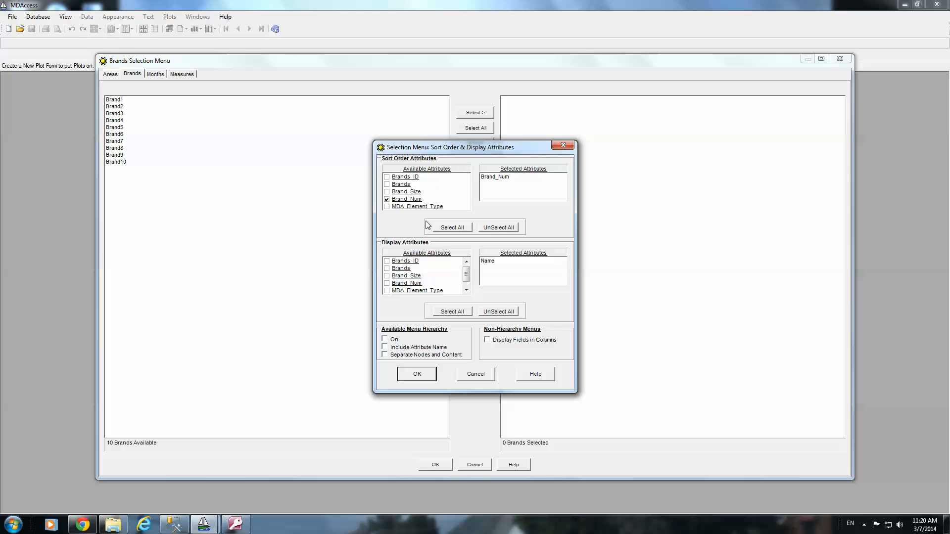
{"action": "left_click", "coordinate": [453, 311]}
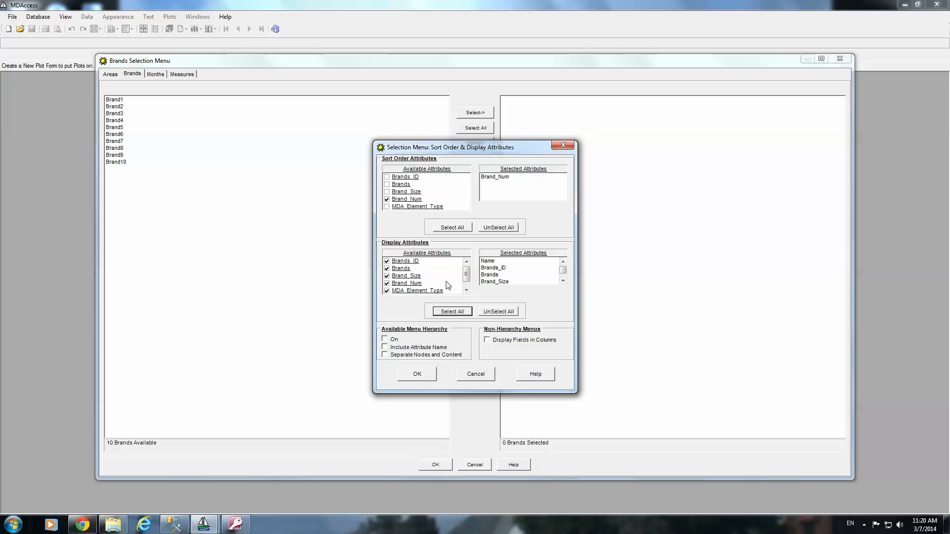
{"action": "left_click", "coordinate": [387, 199]}
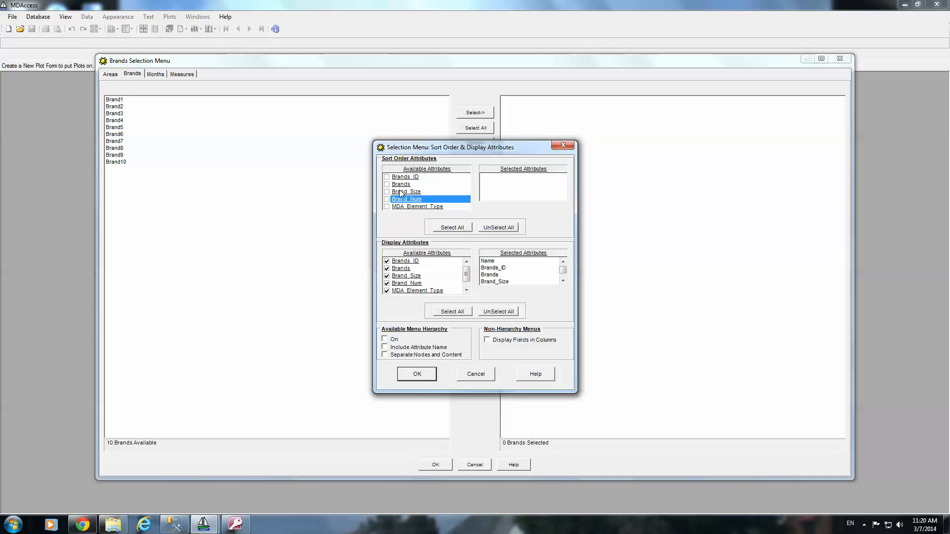
{"action": "left_click", "coordinate": [387, 192]}
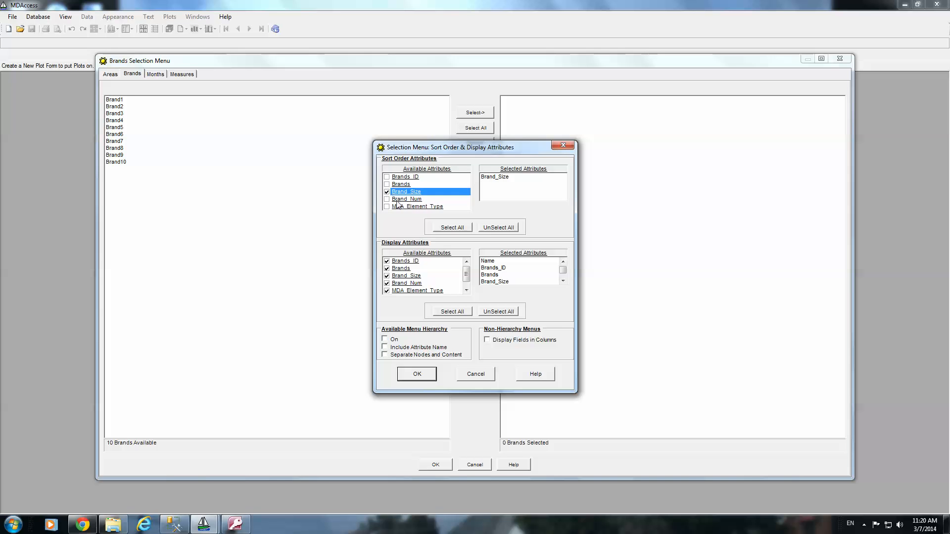
{"action": "left_click", "coordinate": [384, 347]}
{"action": "left_click", "coordinate": [384, 355]}
{"action": "left_click", "coordinate": [419, 375]}
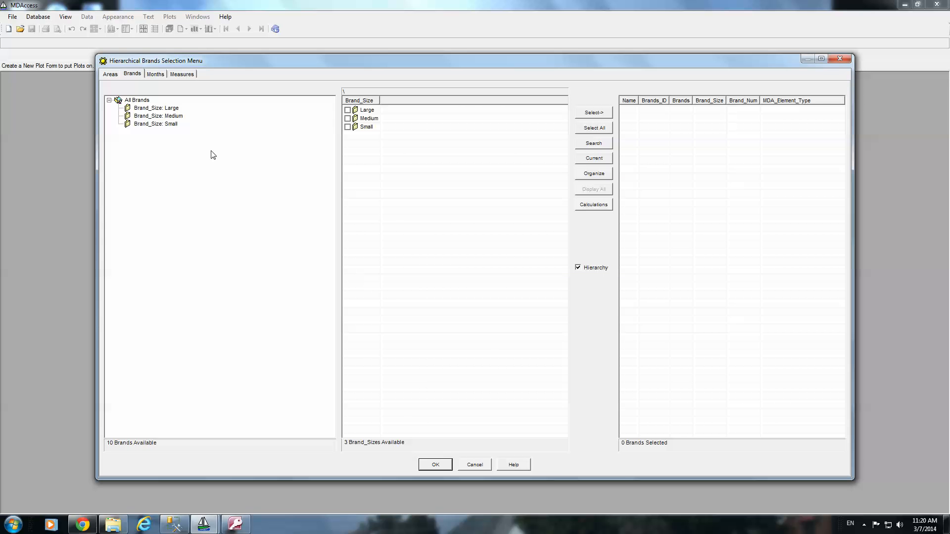
- View the brands in the Large, Medium and Small nodes and in the non-hierarchical list with the Brand_Size column widened
{"action": "left_click", "coordinate": [173, 108]}
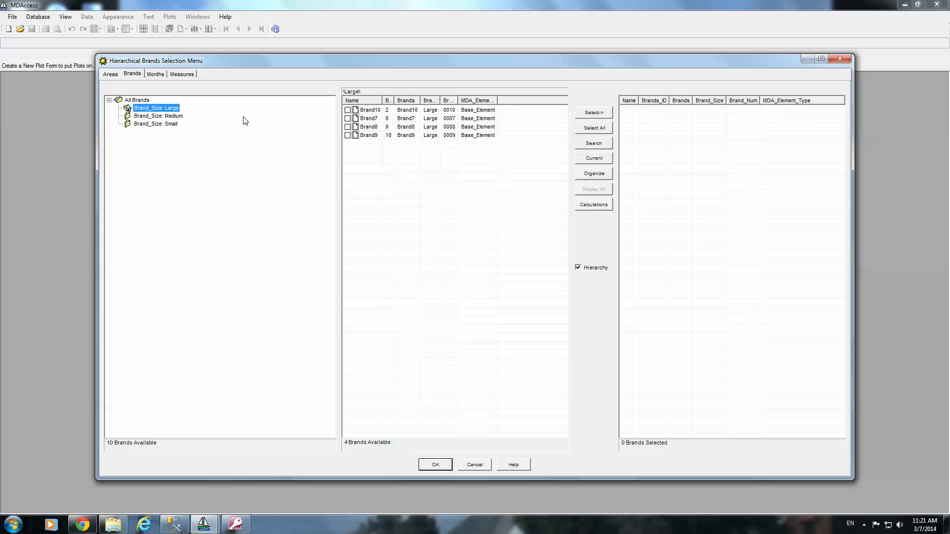
{"action": "left_click", "coordinate": [162, 118]}
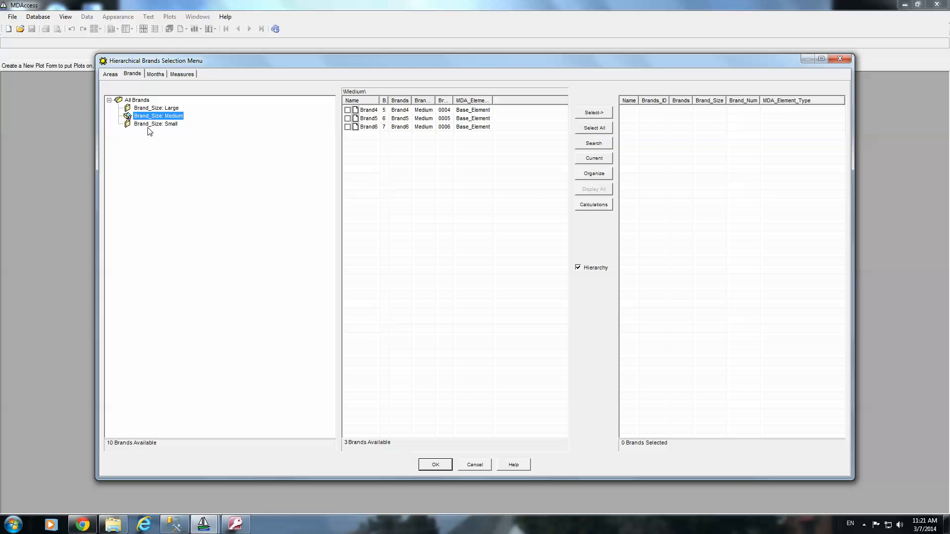
{"action": "left_click", "coordinate": [166, 124]}
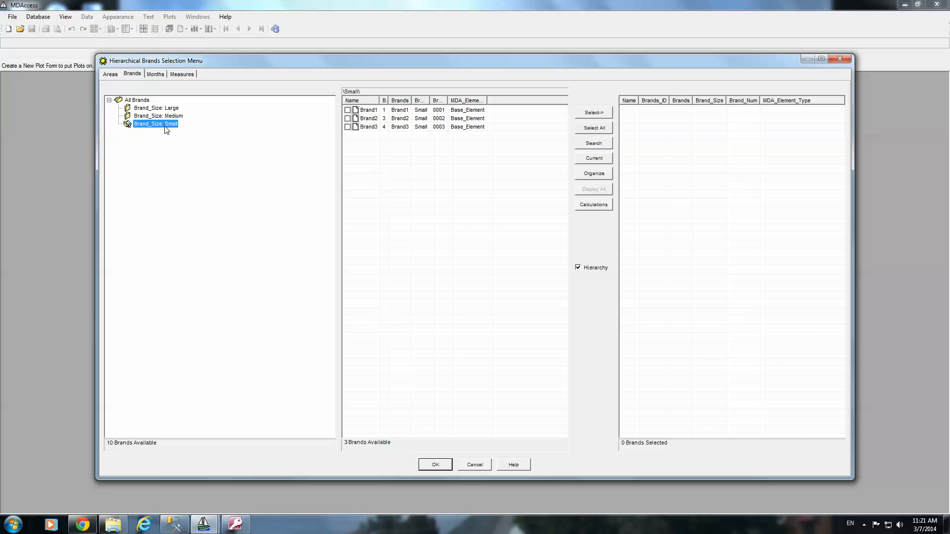
{"action": "left_click", "coordinate": [578, 268]}
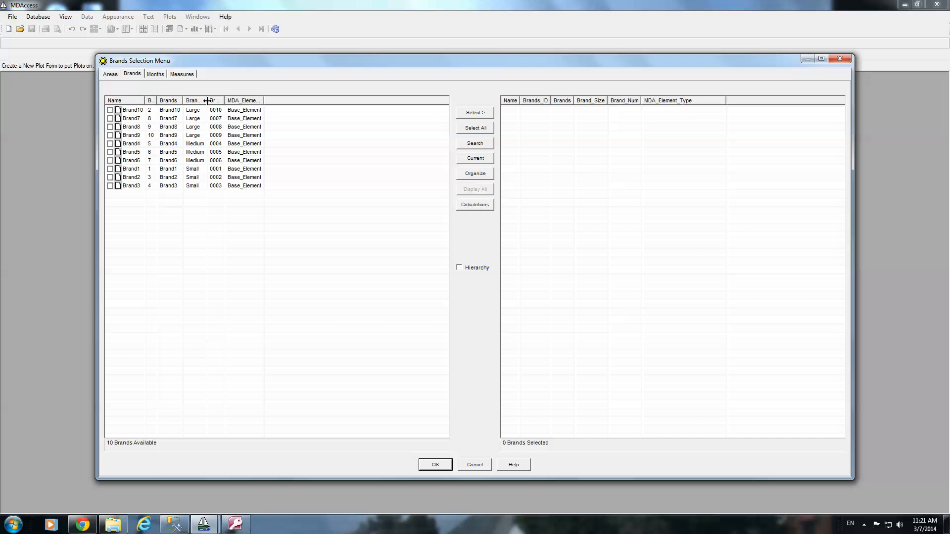
{"action": "left_click_drag", "start_coordinate": [207, 101], "coordinate": [217, 100]}
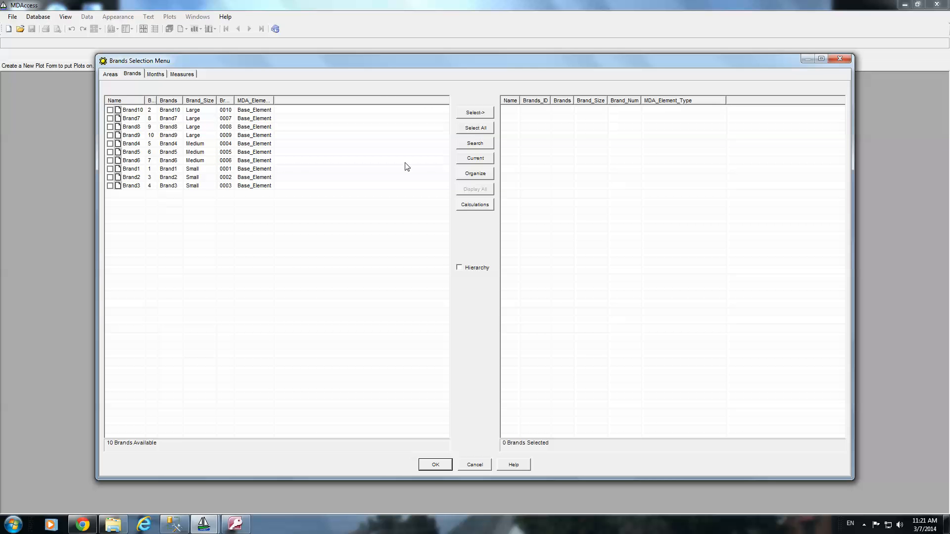
- Change the Brands menu sort order from Brand_Size to Brand_Num, leaving the hierarchy off
{"action": "left_click", "coordinate": [474, 173]}
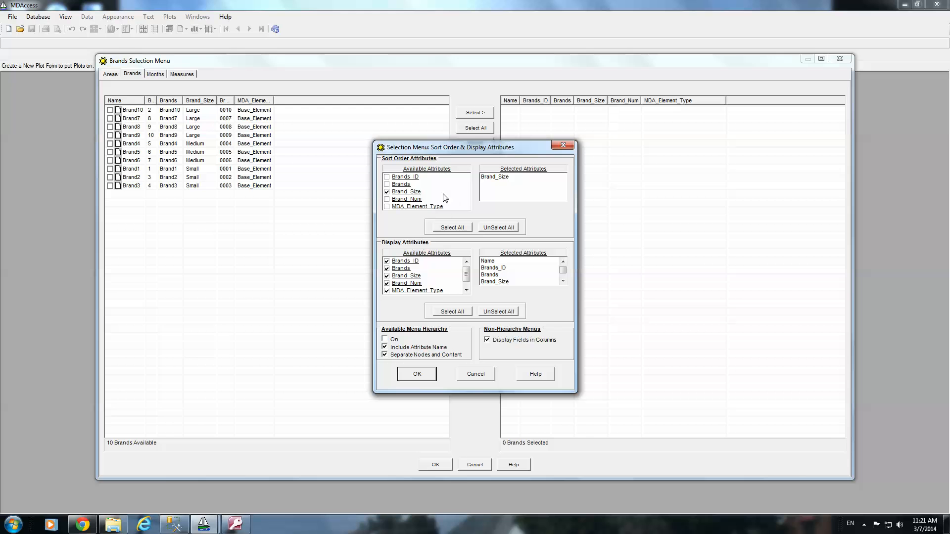
{"action": "left_click", "coordinate": [386, 191]}
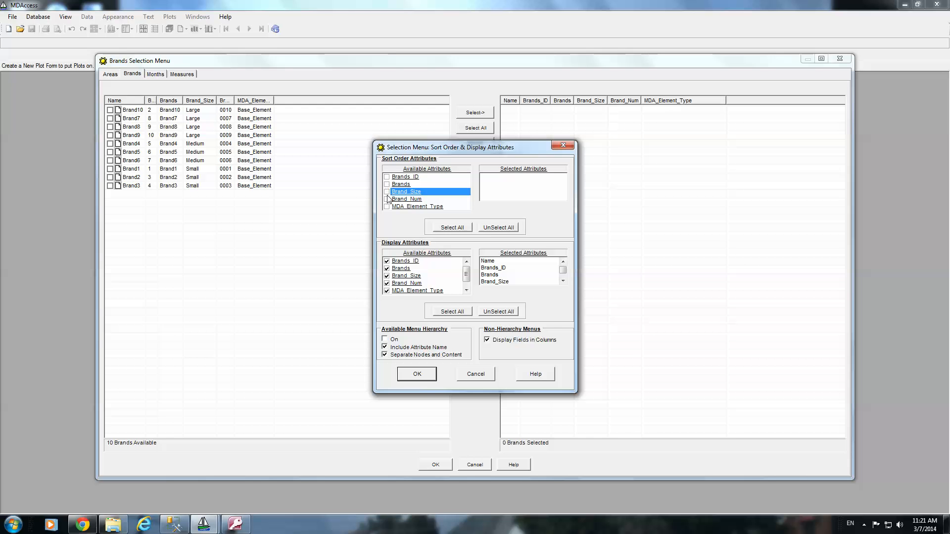
{"action": "left_click", "coordinate": [387, 199]}
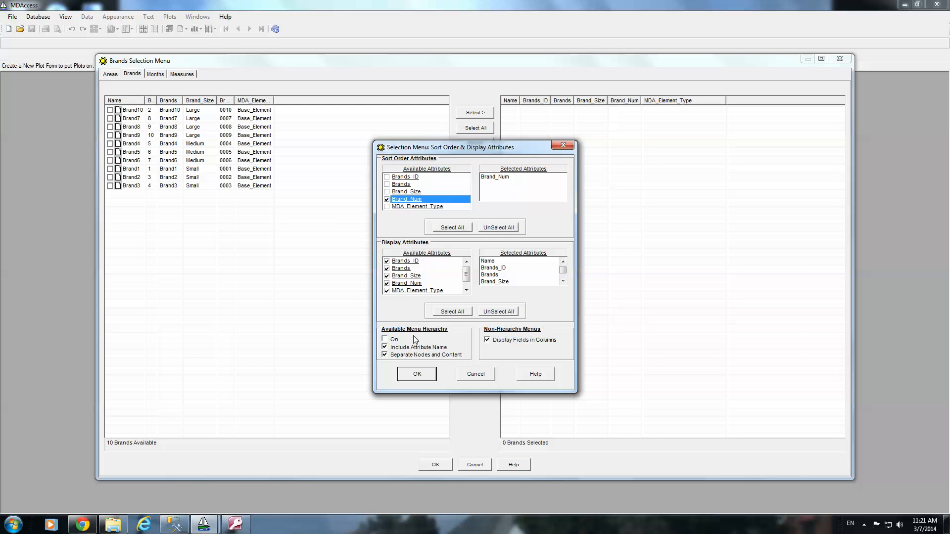
{"action": "left_click", "coordinate": [407, 374]}
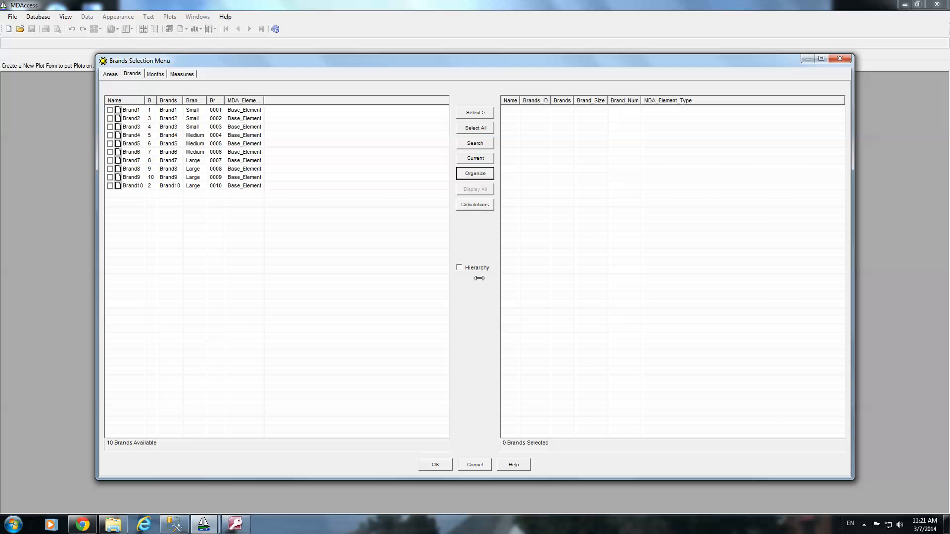
- Reorganize the Brands menu to display only the Brands attribute, with attribute names and separation of nodes and content turned off
{"action": "left_click", "coordinate": [475, 174]}
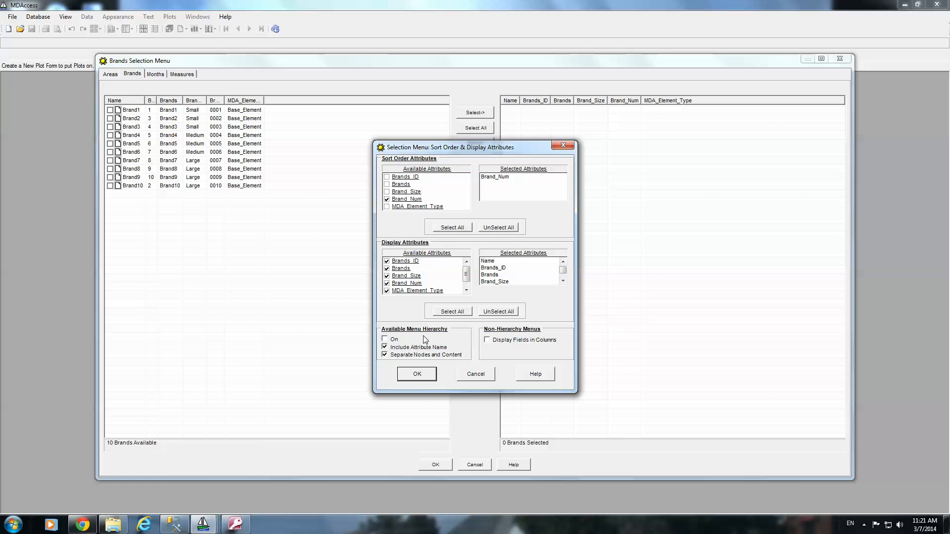
{"action": "left_click", "coordinate": [386, 355]}
{"action": "left_click", "coordinate": [498, 312]}
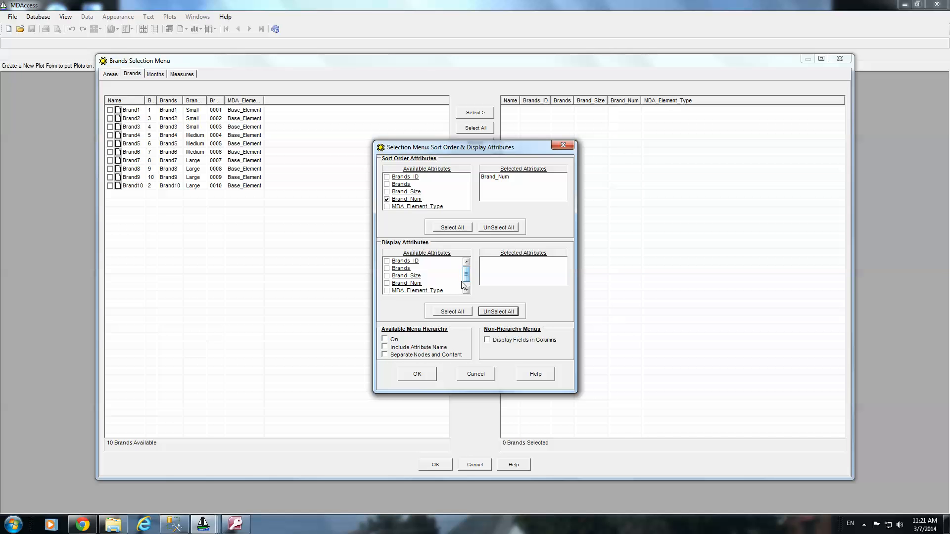
{"action": "left_click", "coordinate": [388, 270]}
{"action": "left_click", "coordinate": [387, 269]}
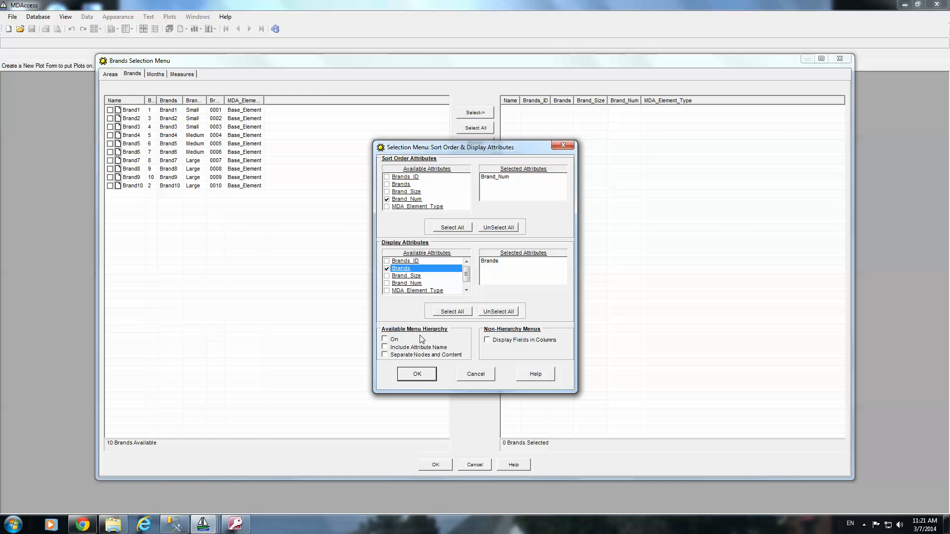
{"action": "left_click", "coordinate": [418, 375]}
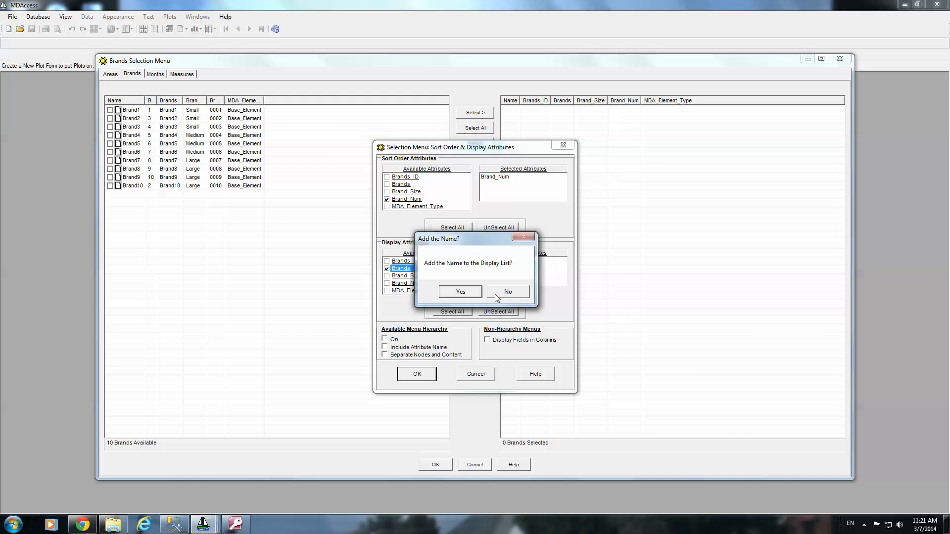
{"action": "left_click", "coordinate": [471, 293]}
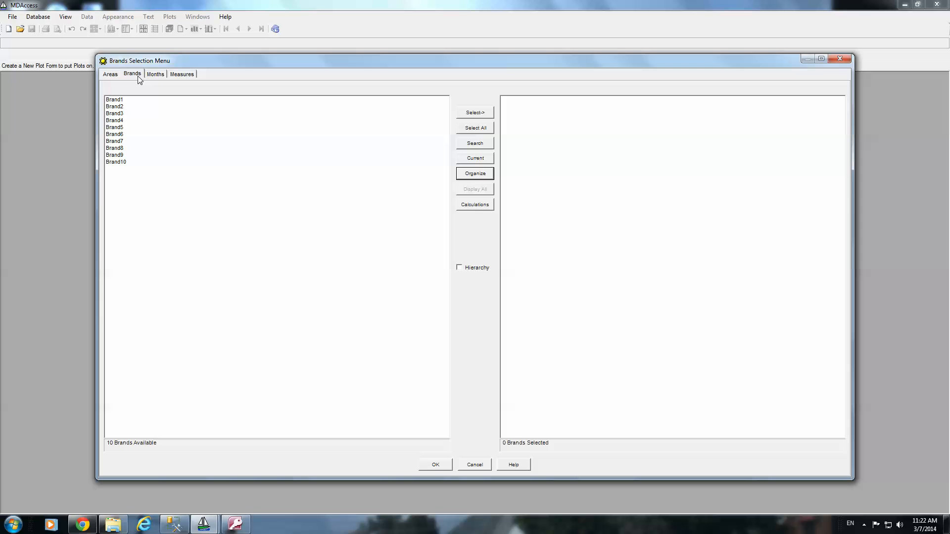
- Select all available elements in the Areas, Brands, Months and Measures menus and generate the plot
{"action": "left_click", "coordinate": [113, 73]}
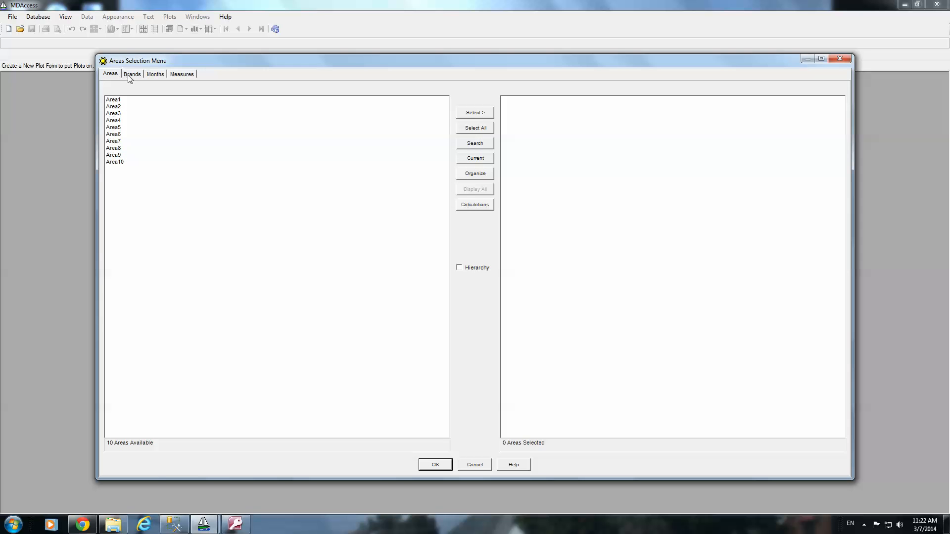
{"action": "left_click", "coordinate": [130, 75]}
{"action": "left_click", "coordinate": [157, 74]}
{"action": "left_click", "coordinate": [182, 75]}
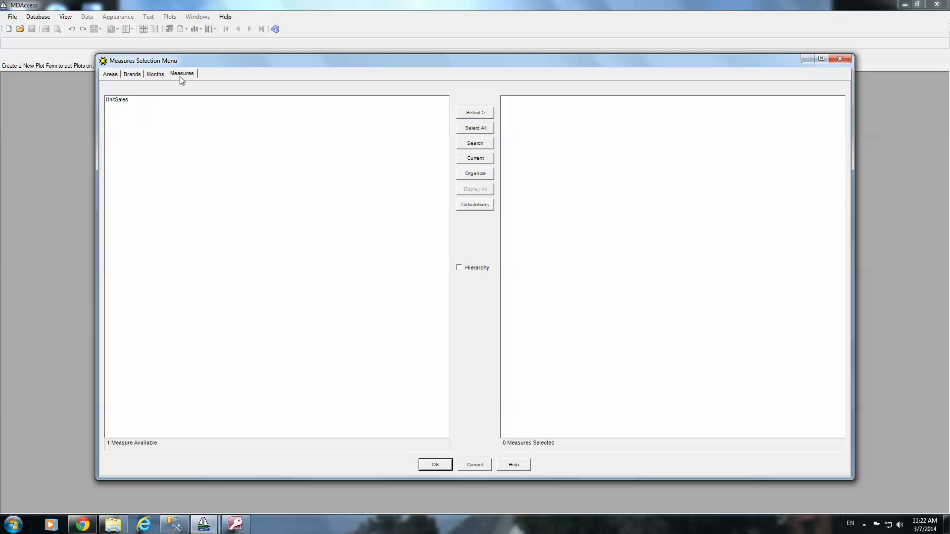
{"action": "left_click", "coordinate": [124, 75]}
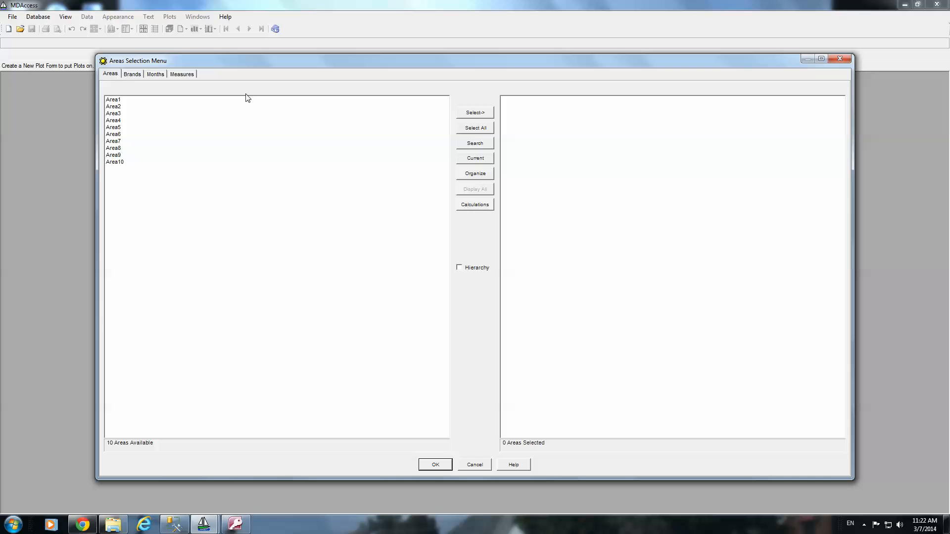
{"action": "left_click", "coordinate": [475, 132]}
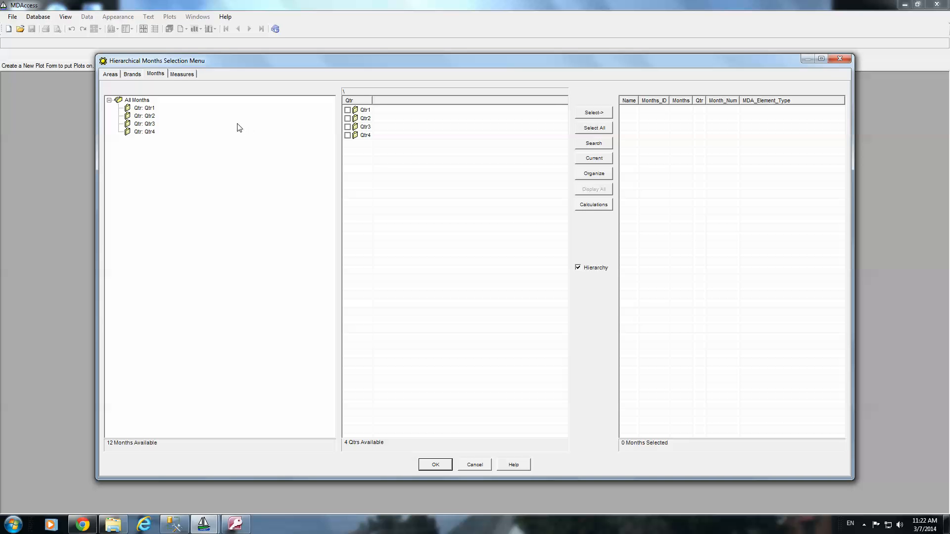
{"action": "left_click", "coordinate": [612, 127]}
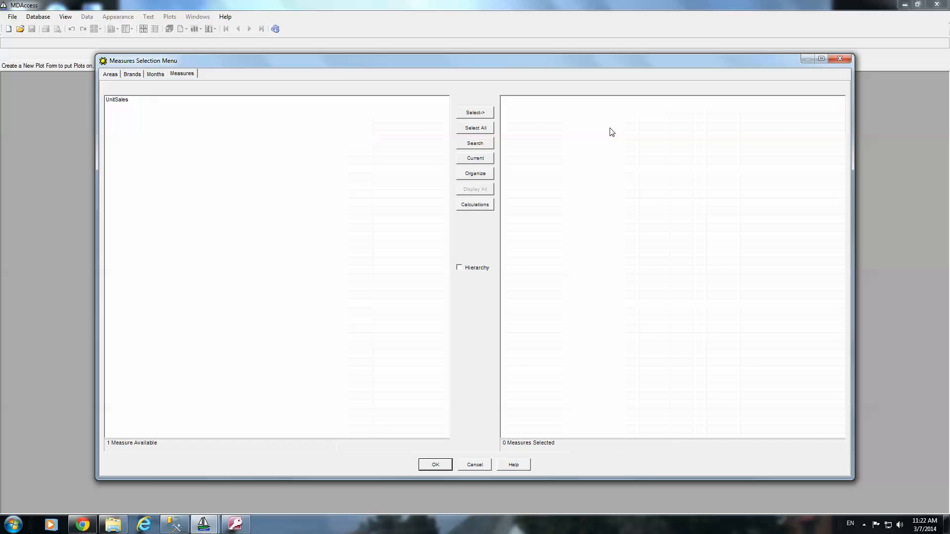
{"action": "left_click", "coordinate": [467, 129]}
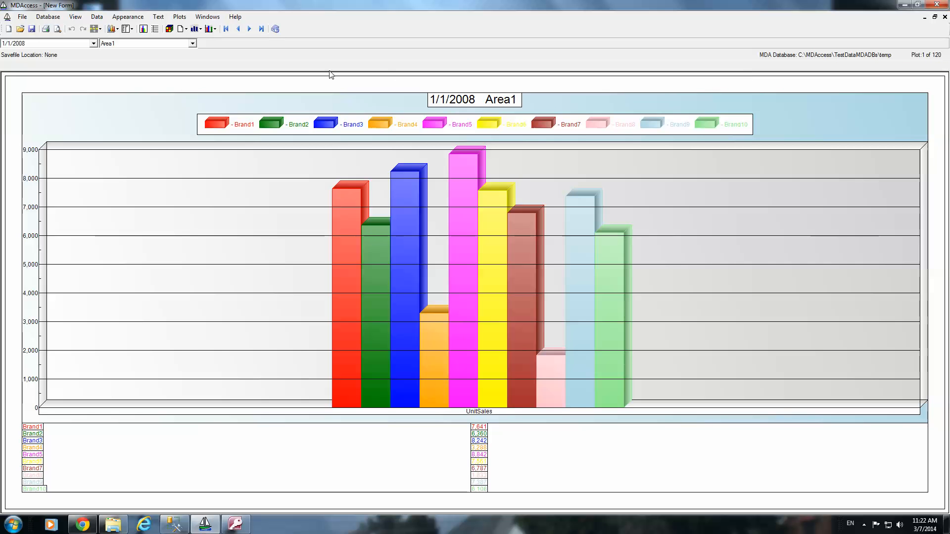
- Assign the Months dimension to the plot groups and the Areas dimension to the pages
{"action": "left_click", "coordinate": [201, 30]}
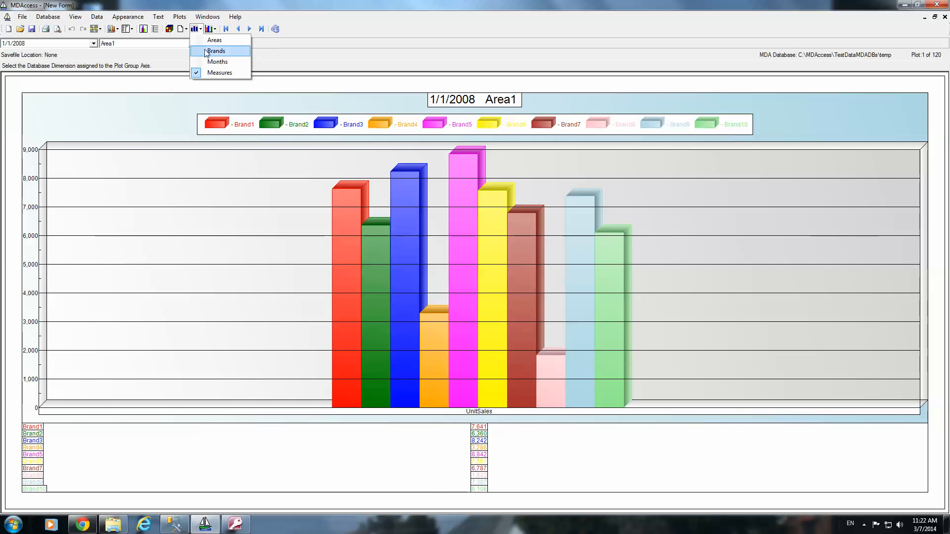
{"action": "left_click", "coordinate": [212, 63]}
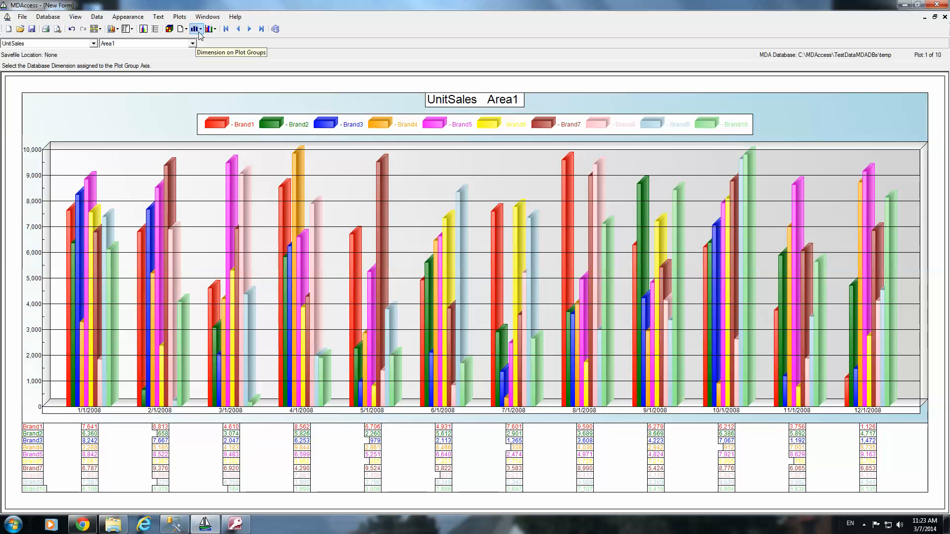
{"action": "left_click", "coordinate": [169, 28]}
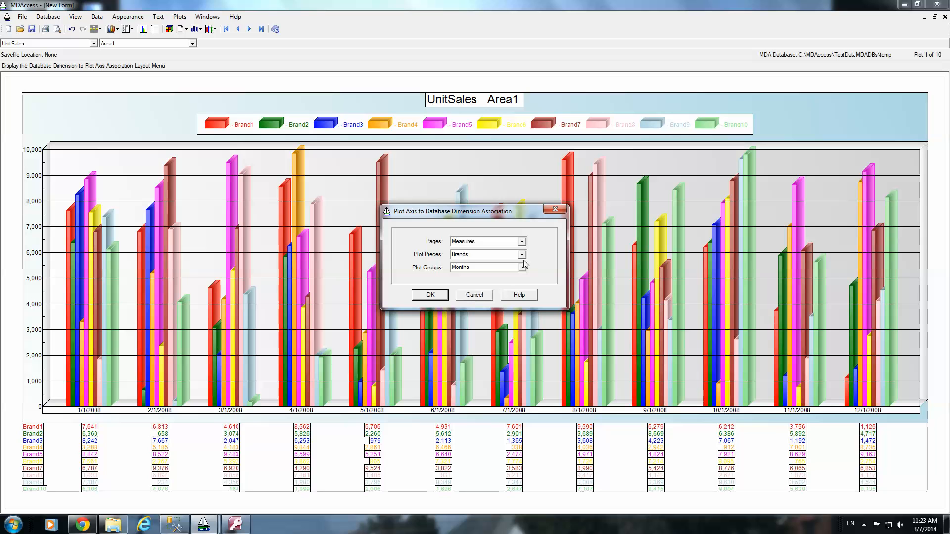
{"action": "left_click", "coordinate": [522, 242]}
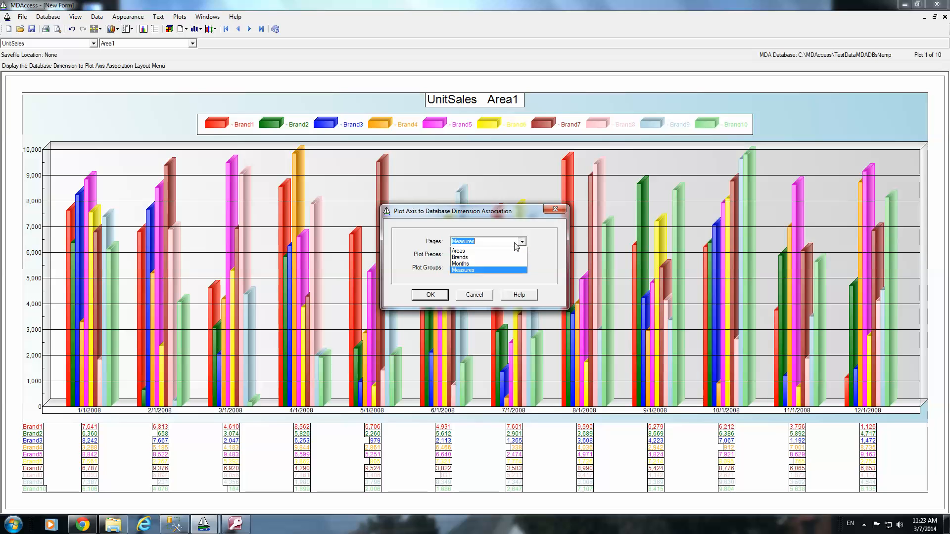
{"action": "left_click", "coordinate": [475, 252]}
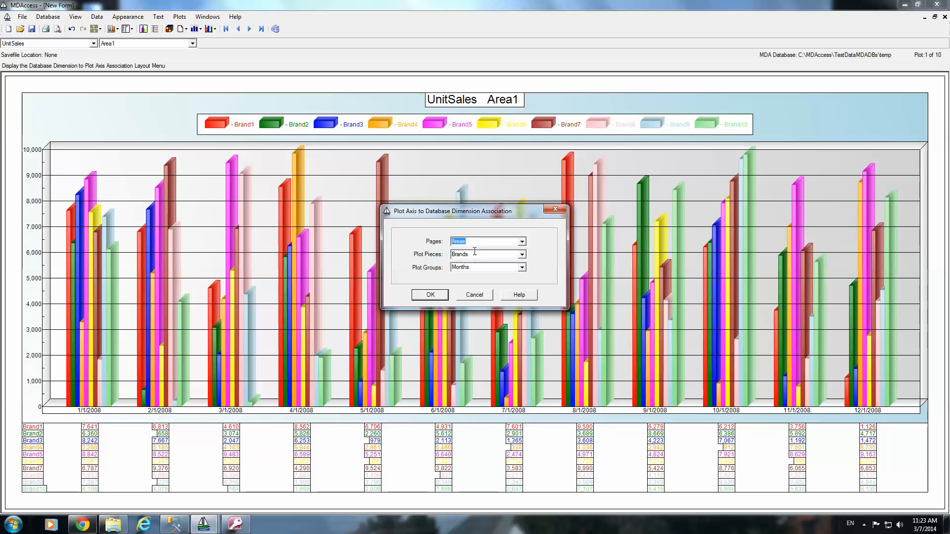
{"action": "left_click", "coordinate": [442, 296]}
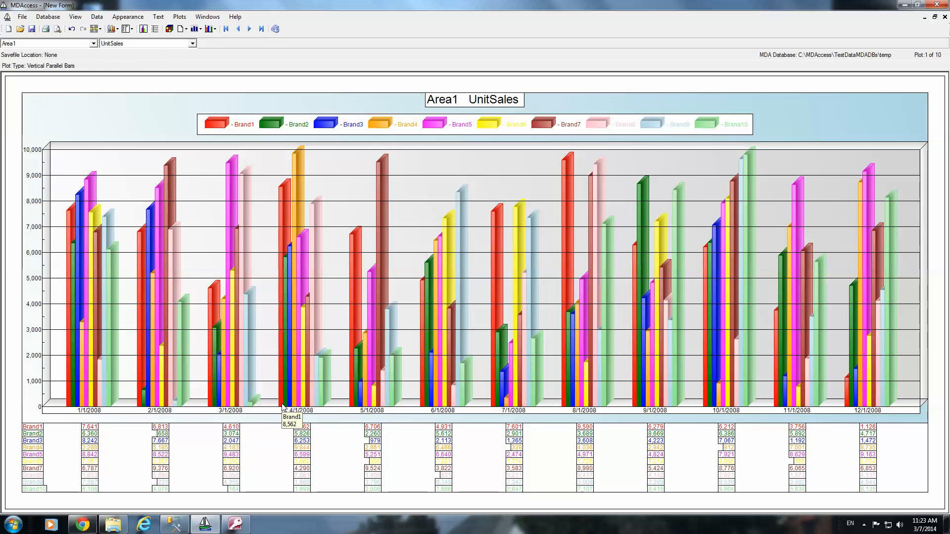
- Review which database dimensions are assigned to the plot's pages, pieces and groups, leaving the associations as they are
{"action": "left_click", "coordinate": [201, 30]}
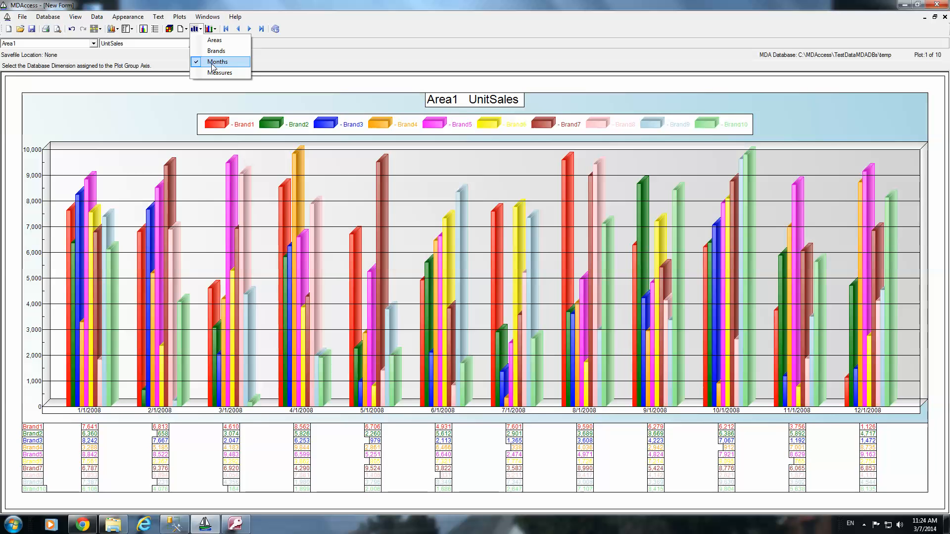
{"action": "left_click", "coordinate": [202, 29]}
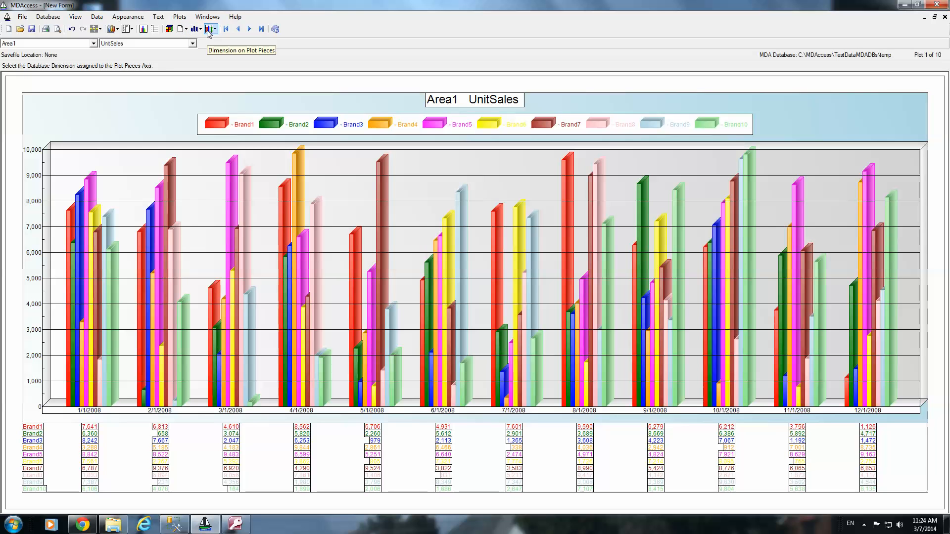
{"action": "left_click", "coordinate": [169, 29]}
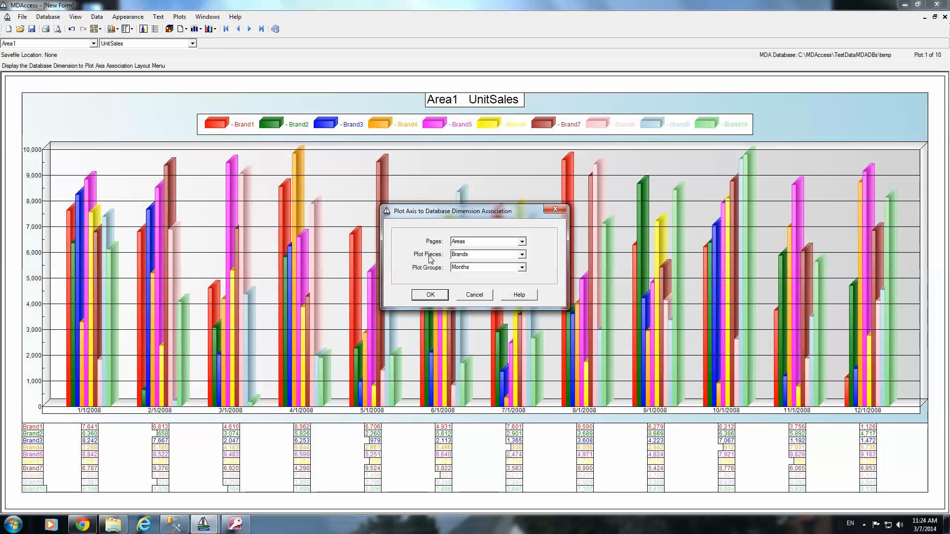
{"action": "left_click", "coordinate": [473, 296]}
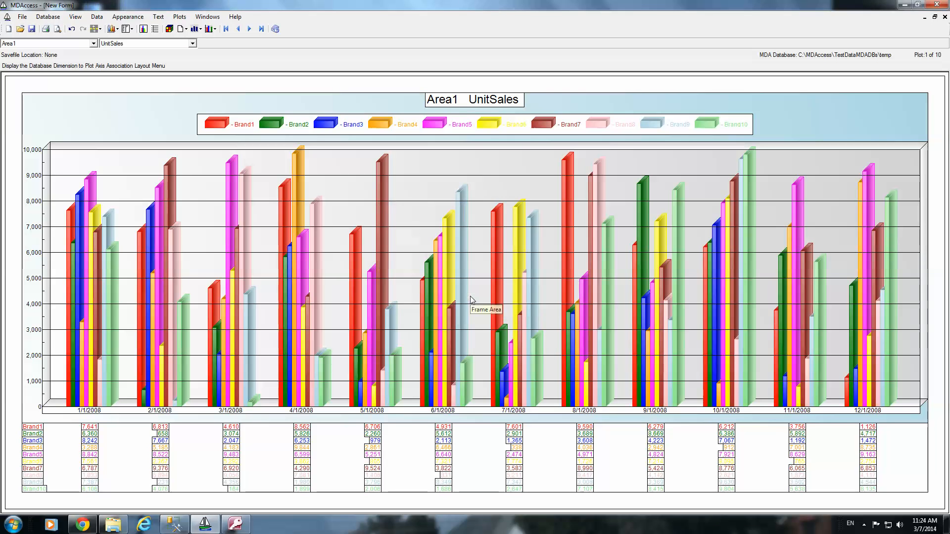
- Assign Areas to the plot groups, Months to the plot pieces and Measures to the pages
{"action": "left_click", "coordinate": [200, 30]}
{"action": "left_click", "coordinate": [213, 40]}
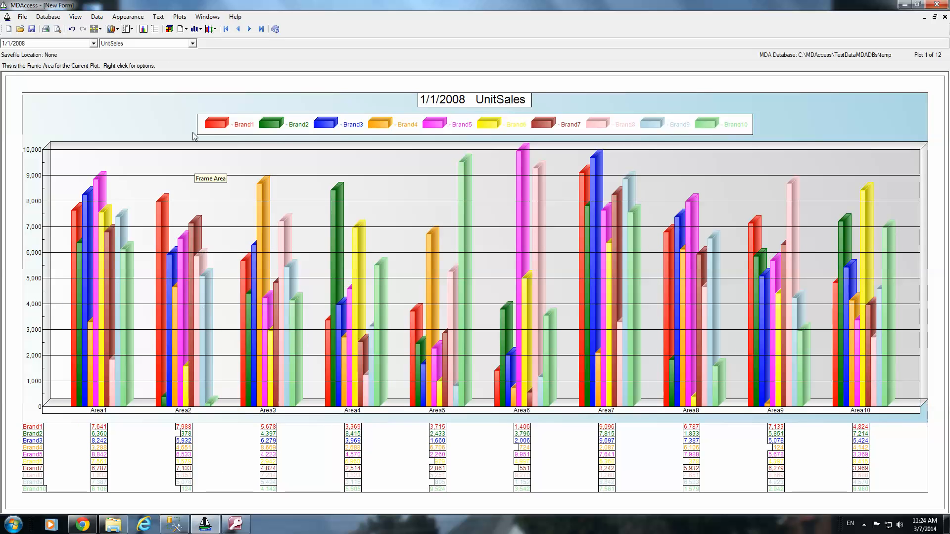
{"action": "left_click", "coordinate": [214, 29]}
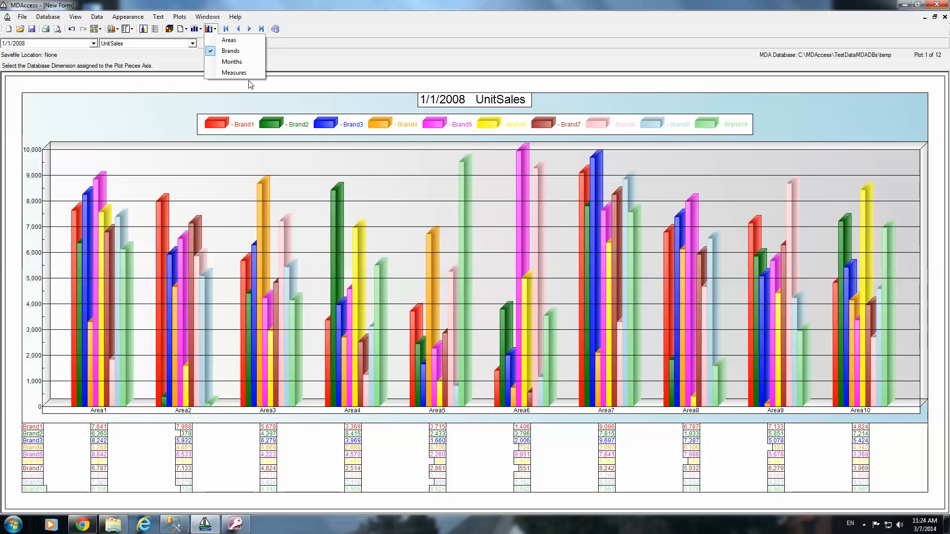
{"action": "left_click", "coordinate": [235, 63]}
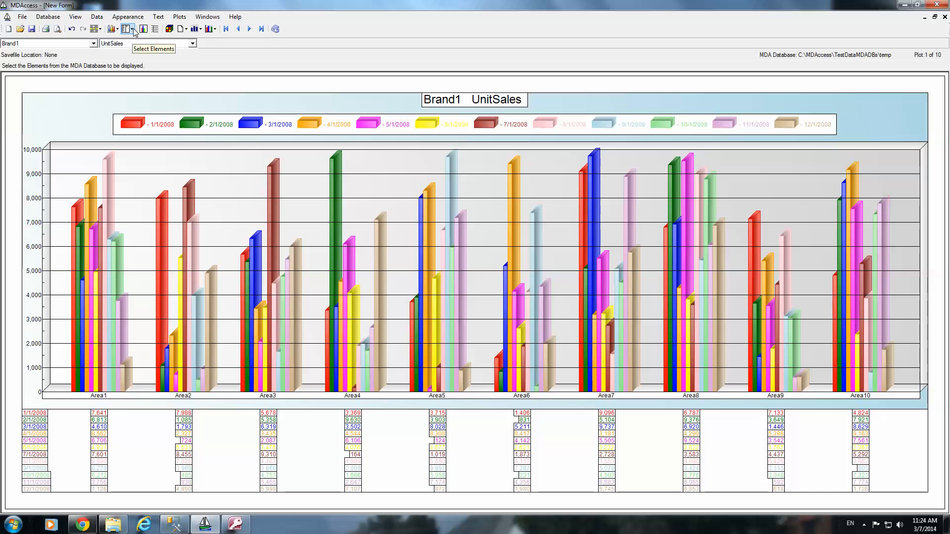
{"action": "left_click", "coordinate": [186, 31]}
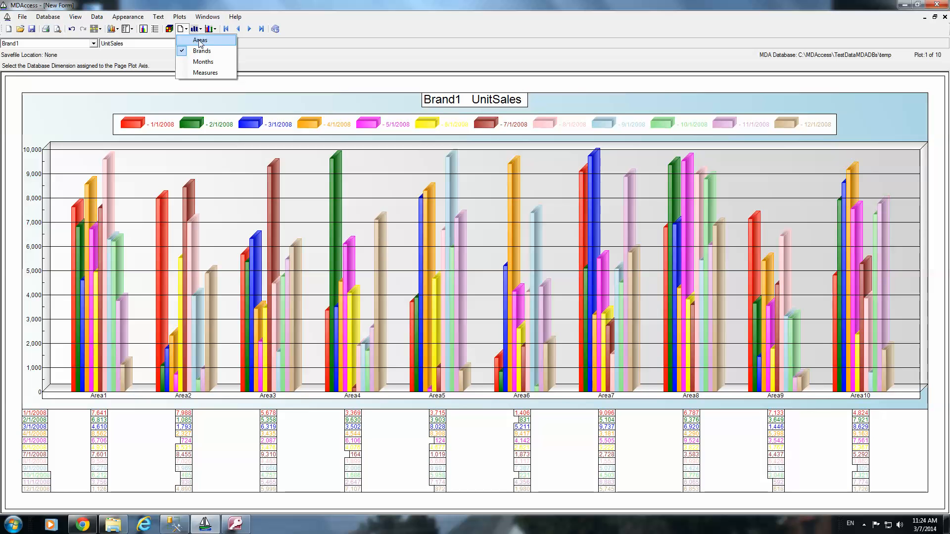
{"action": "left_click", "coordinate": [207, 75]}
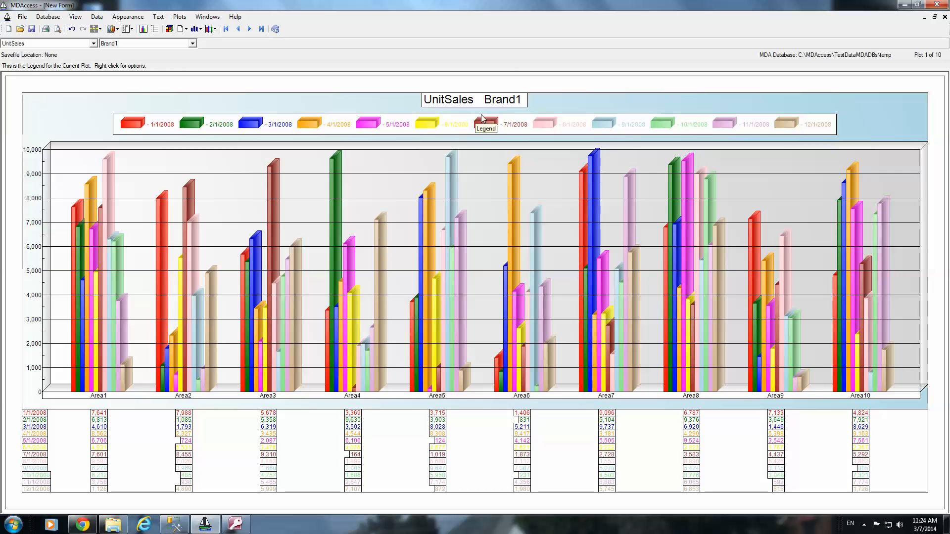
- Remove Brand4 through Brand10 from the selected brands and assign the Brands dimension to the plot groups
{"action": "left_click", "coordinate": [132, 30]}
{"action": "left_click", "coordinate": [141, 38]}
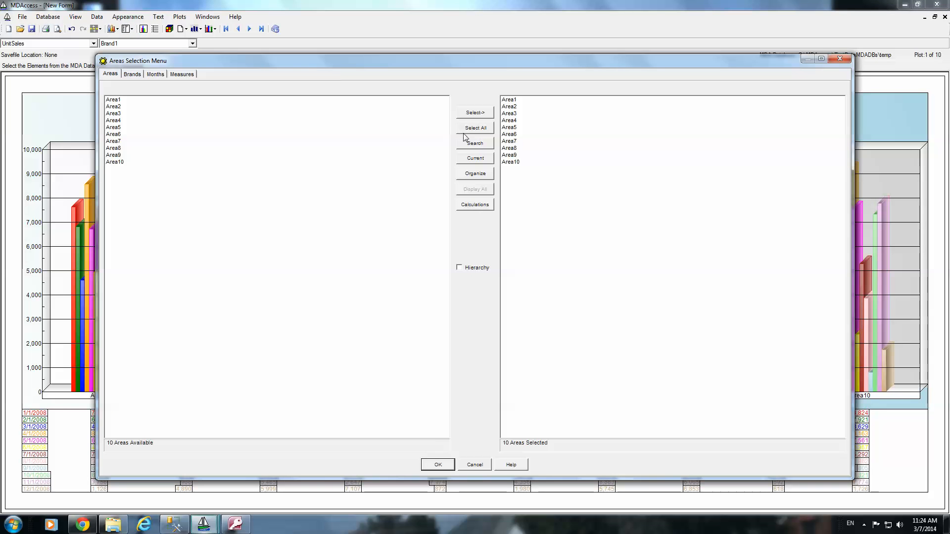
{"action": "left_click", "coordinate": [132, 74]}
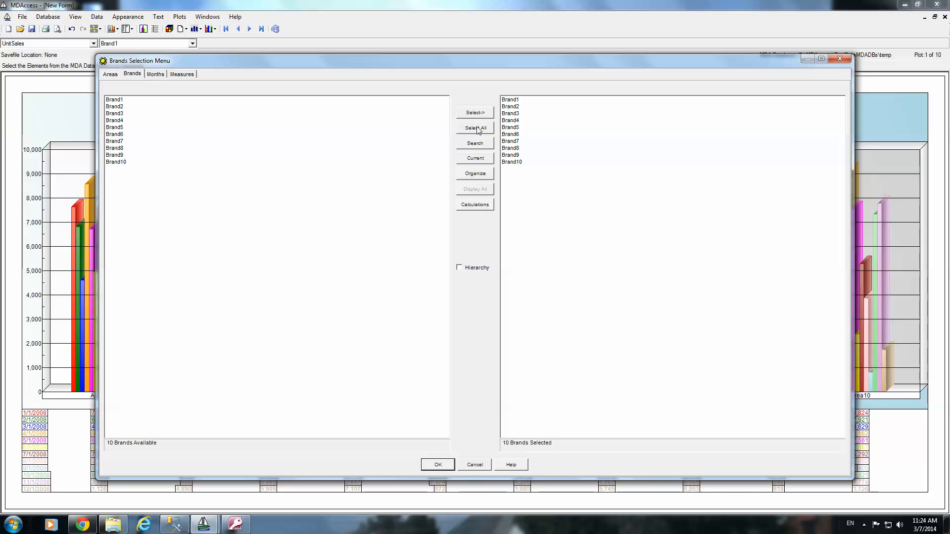
{"action": "left_click_drag", "start_coordinate": [514, 121], "coordinate": [523, 175]}
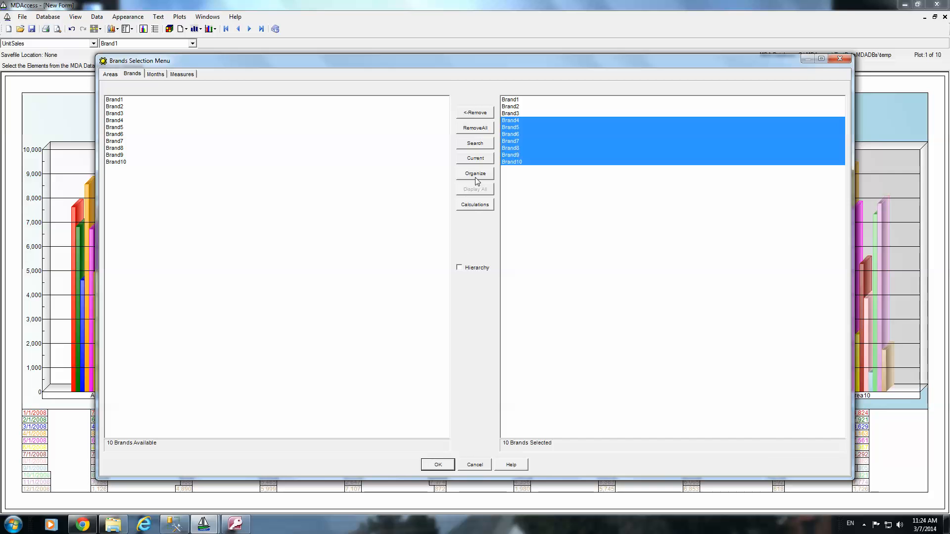
{"action": "left_click", "coordinate": [478, 116]}
{"action": "left_click", "coordinate": [438, 468]}
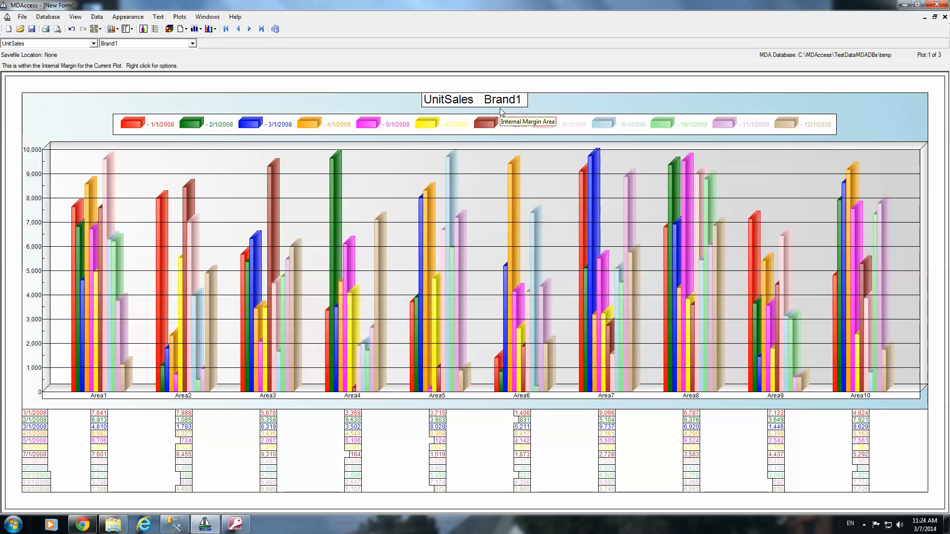
{"action": "left_click", "coordinate": [202, 30]}
{"action": "left_click", "coordinate": [215, 53]}
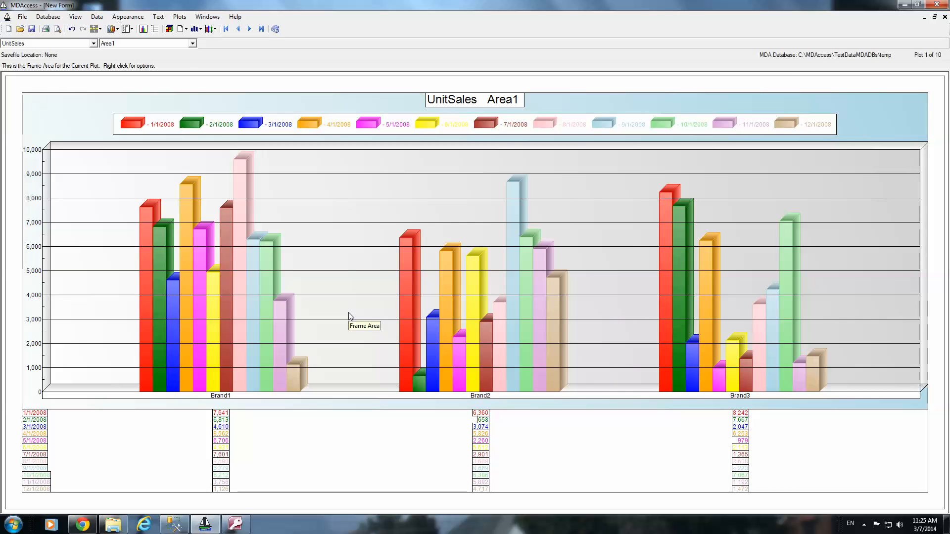
- Show the plot as Vertical Stacked Bars, and change its plot type to Lines
{"action": "left_click", "coordinate": [118, 29]}
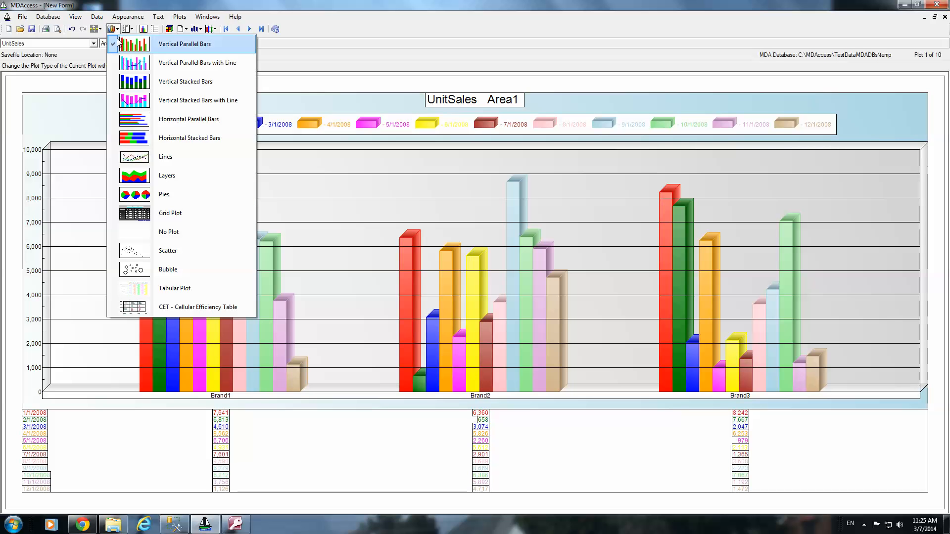
{"action": "left_click", "coordinate": [142, 83]}
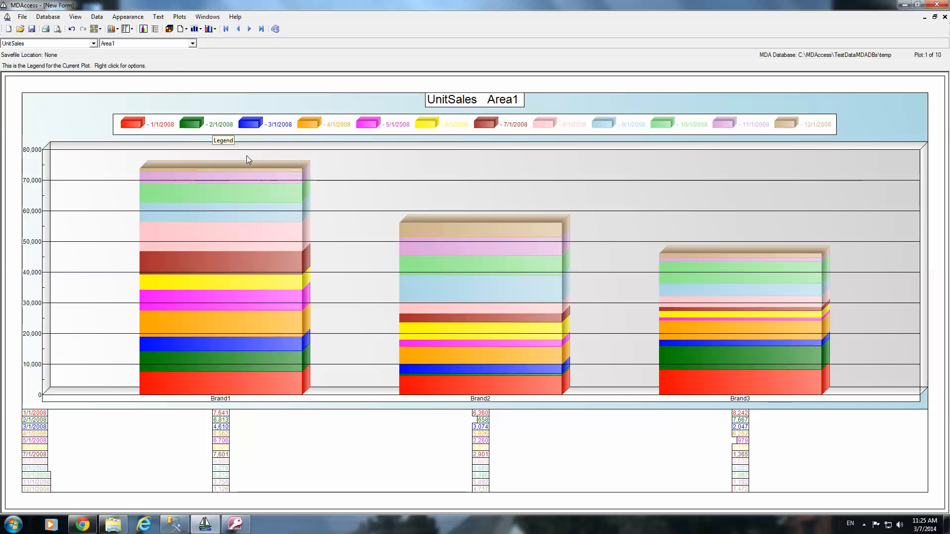
{"action": "left_click", "coordinate": [117, 30]}
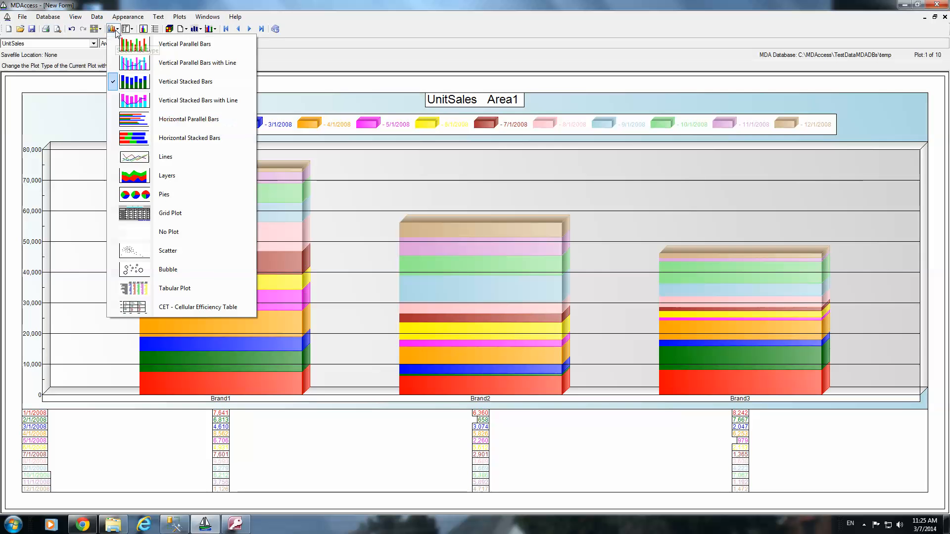
{"action": "left_click", "coordinate": [147, 159]}
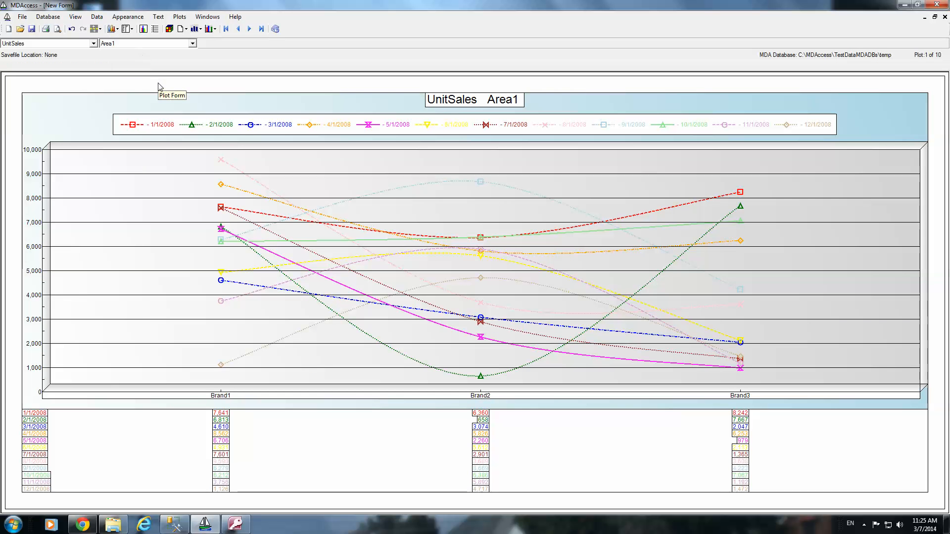
- Show the unit sales plot in turn as Pies, Tabular Plot and Grid Plot
{"action": "left_click", "coordinate": [117, 30]}
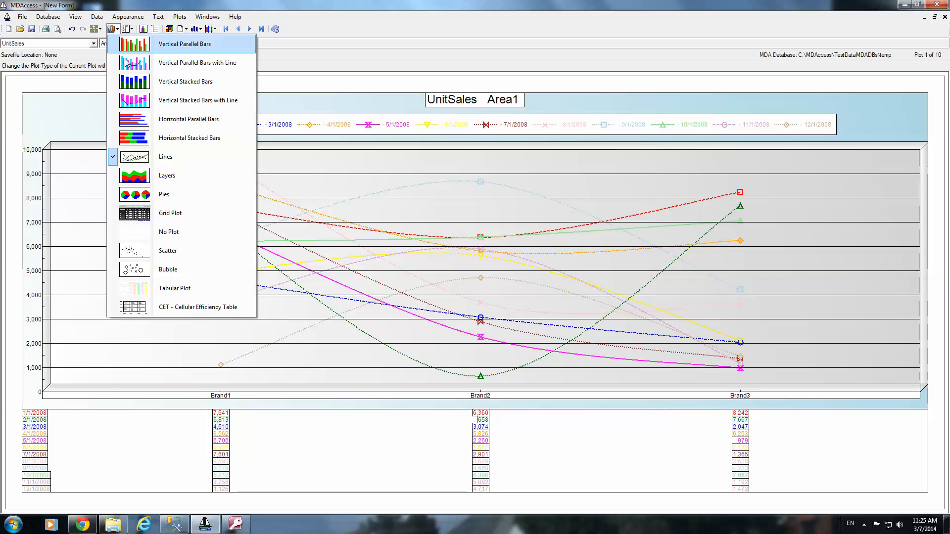
{"action": "left_click", "coordinate": [137, 194]}
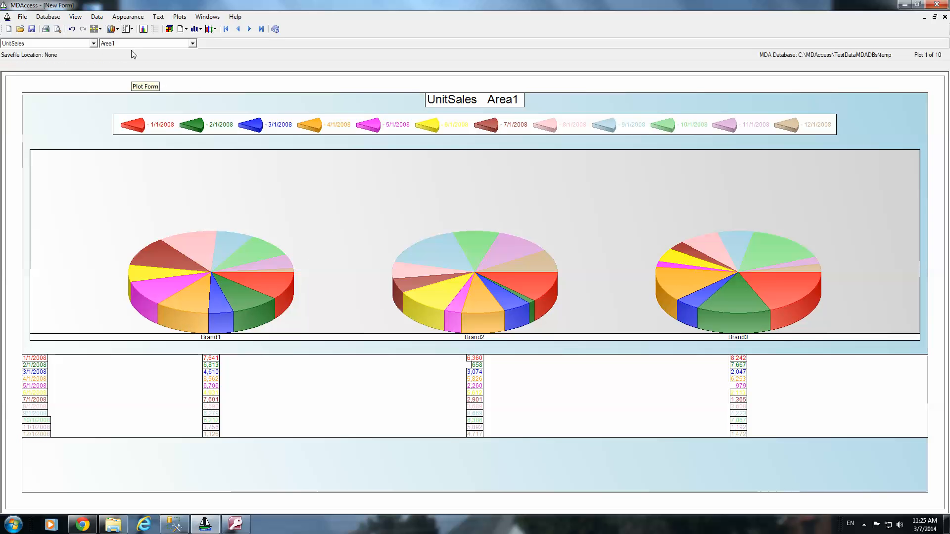
{"action": "left_click", "coordinate": [115, 30]}
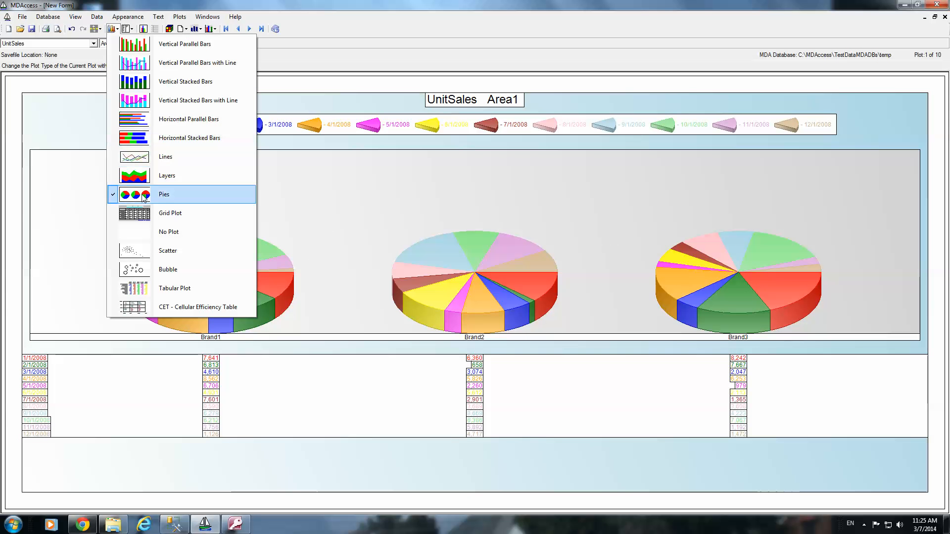
{"action": "left_click", "coordinate": [147, 288]}
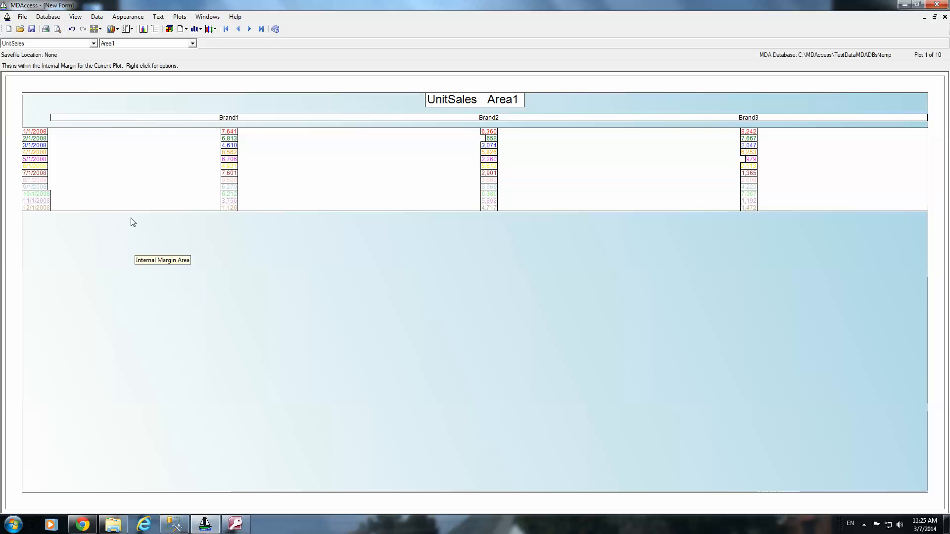
{"action": "left_click", "coordinate": [119, 31]}
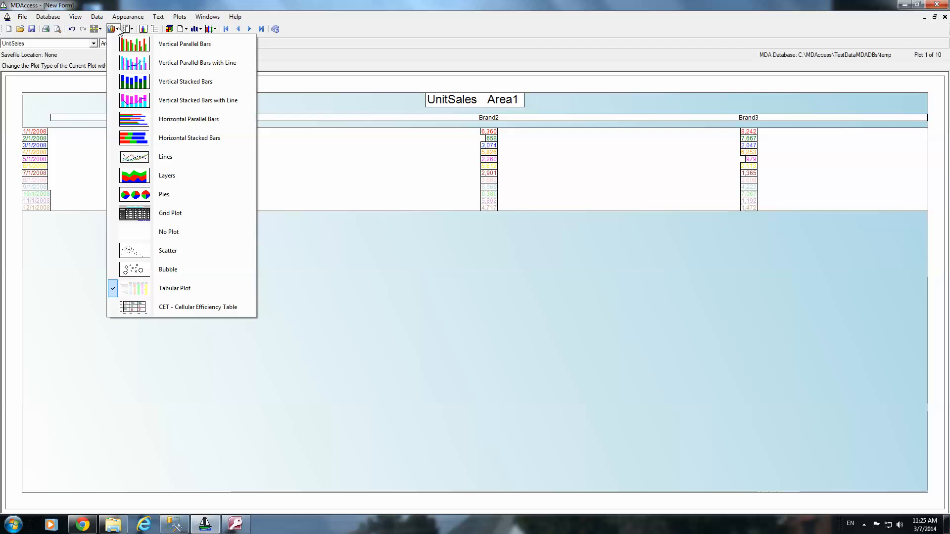
{"action": "left_click", "coordinate": [147, 213]}
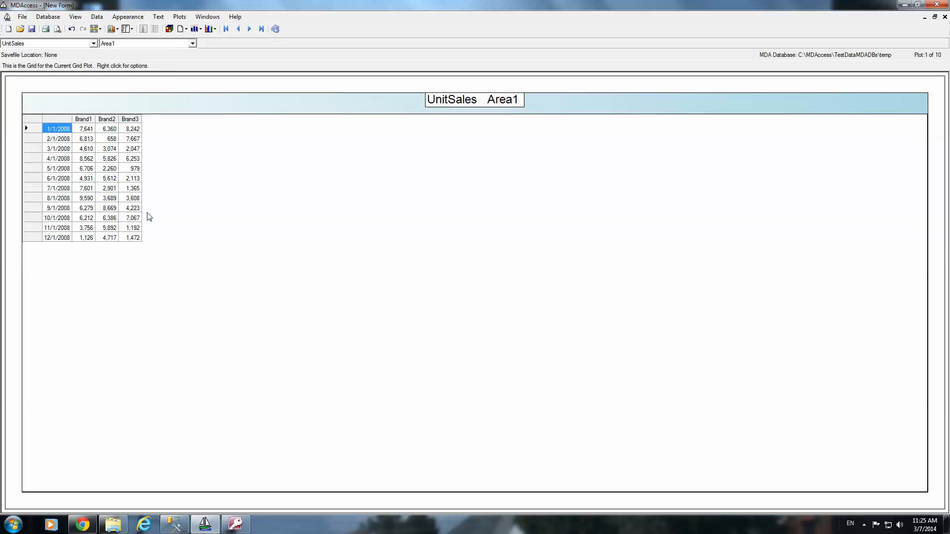
- Change the plot type to Layers and assign the Months dimension to the plot groups
{"action": "left_click", "coordinate": [119, 31]}
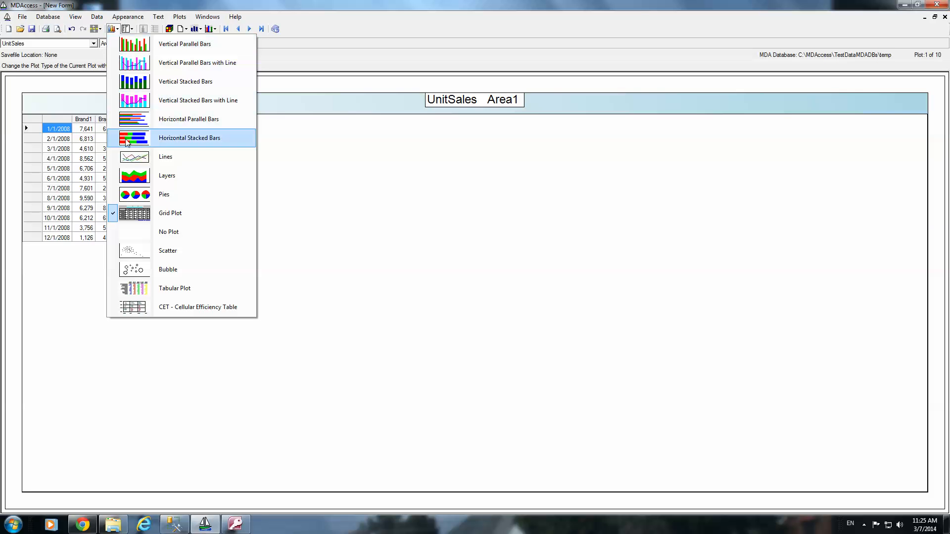
{"action": "left_click", "coordinate": [141, 175]}
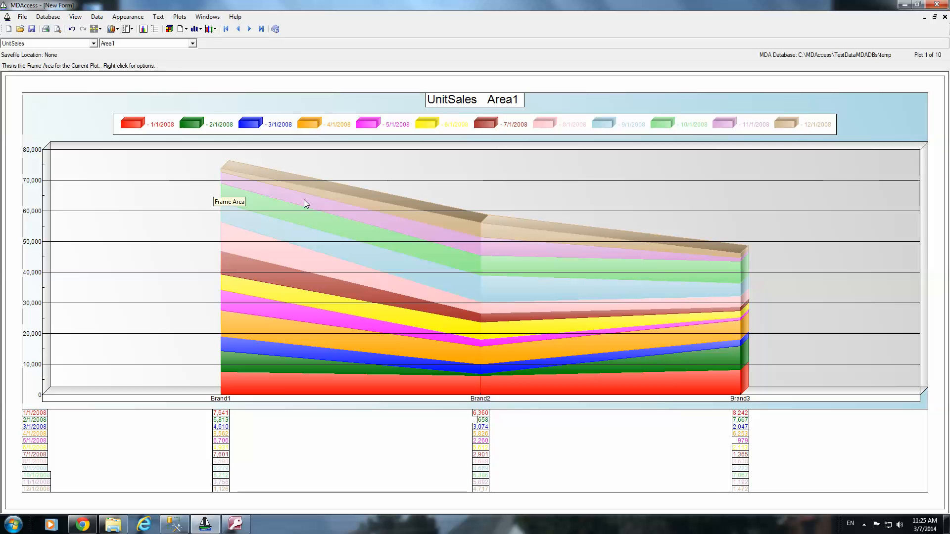
{"action": "left_click", "coordinate": [200, 29]}
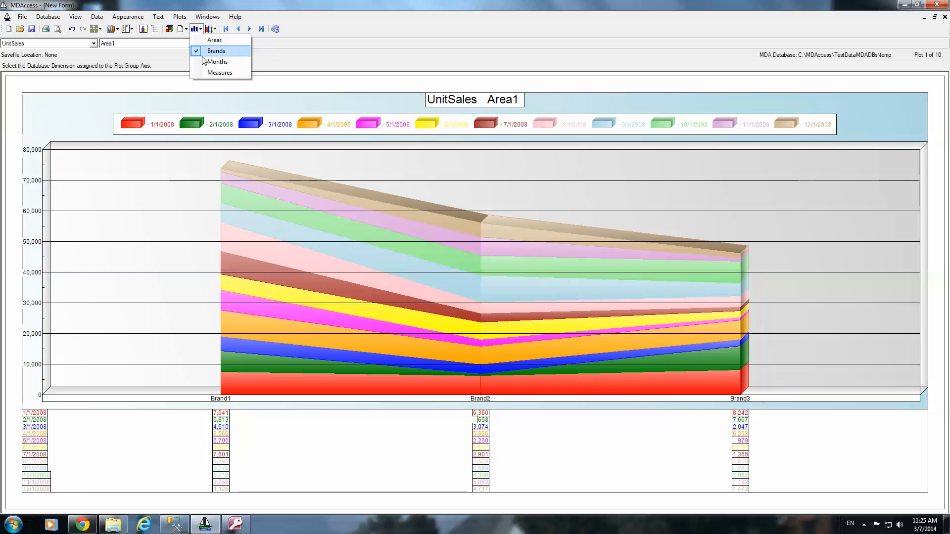
{"action": "left_click", "coordinate": [217, 62]}
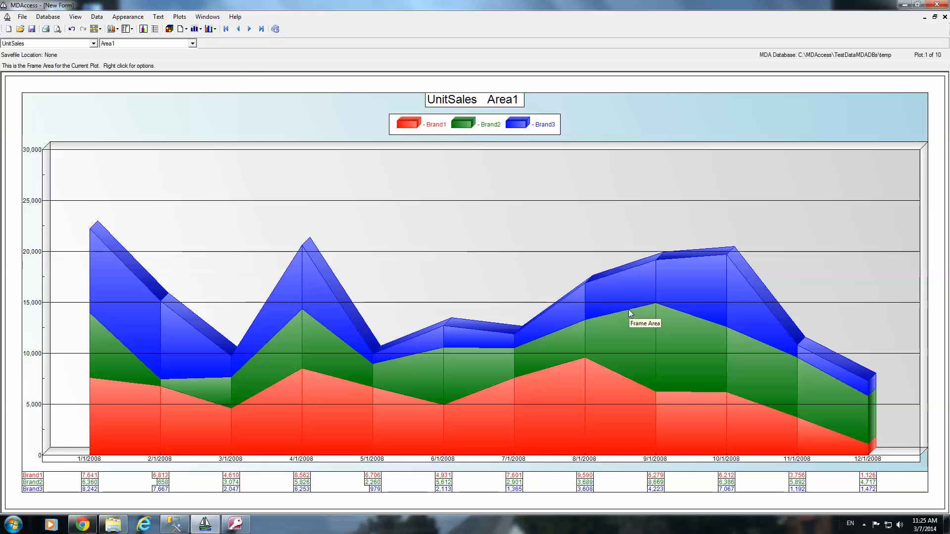
- Show the monthly brand plot as Vertical Stacked Bars, and change its plot type to Vertical Parallel Bars
{"action": "left_click", "coordinate": [118, 29]}
{"action": "left_click", "coordinate": [119, 28]}
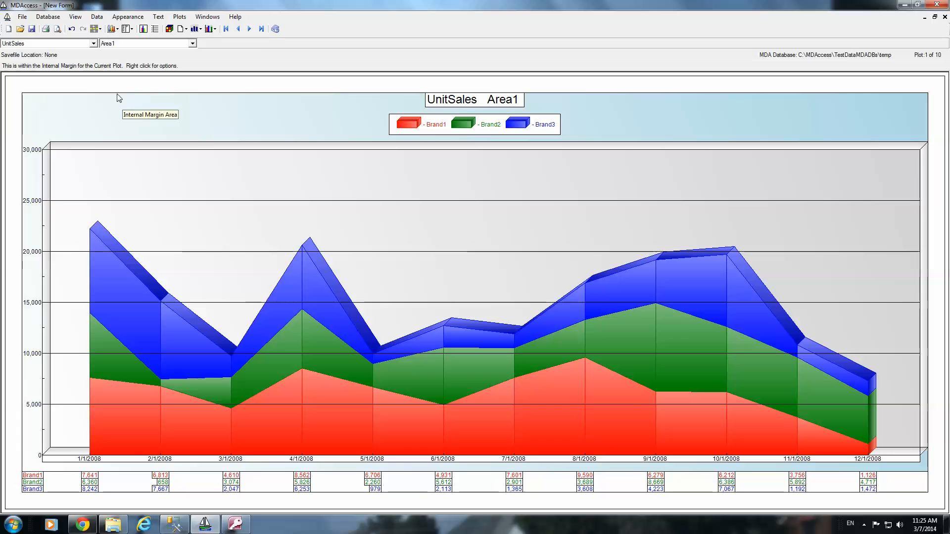
{"action": "left_click", "coordinate": [118, 29]}
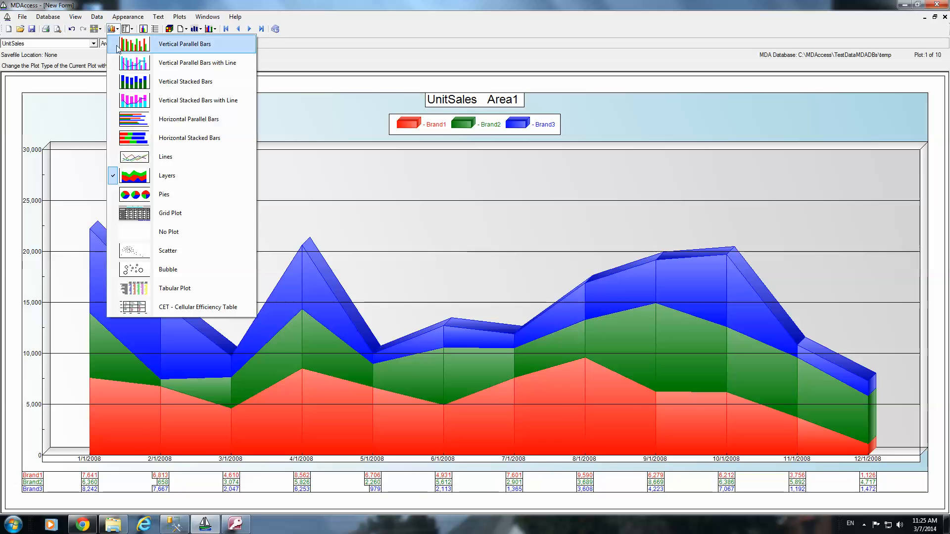
{"action": "left_click", "coordinate": [129, 86]}
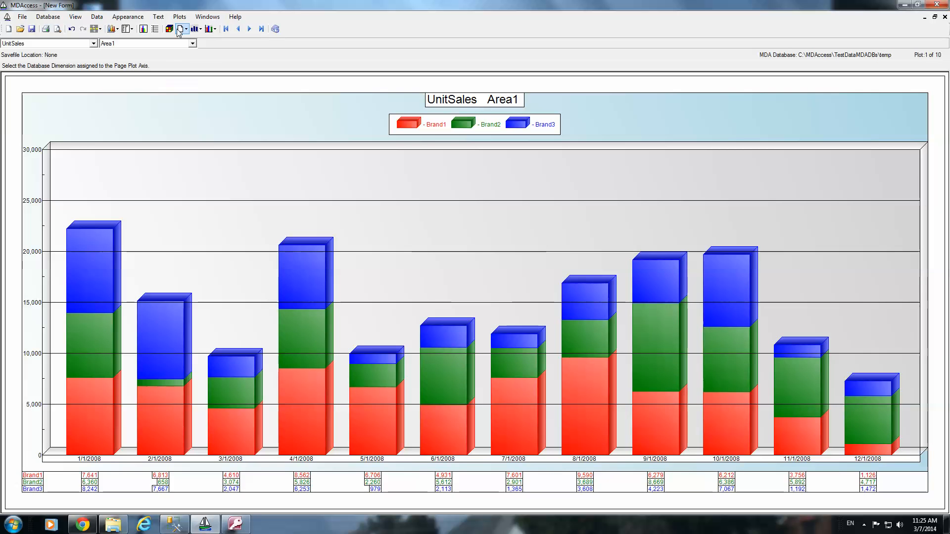
{"action": "left_click", "coordinate": [116, 29]}
{"action": "left_click", "coordinate": [148, 44]}
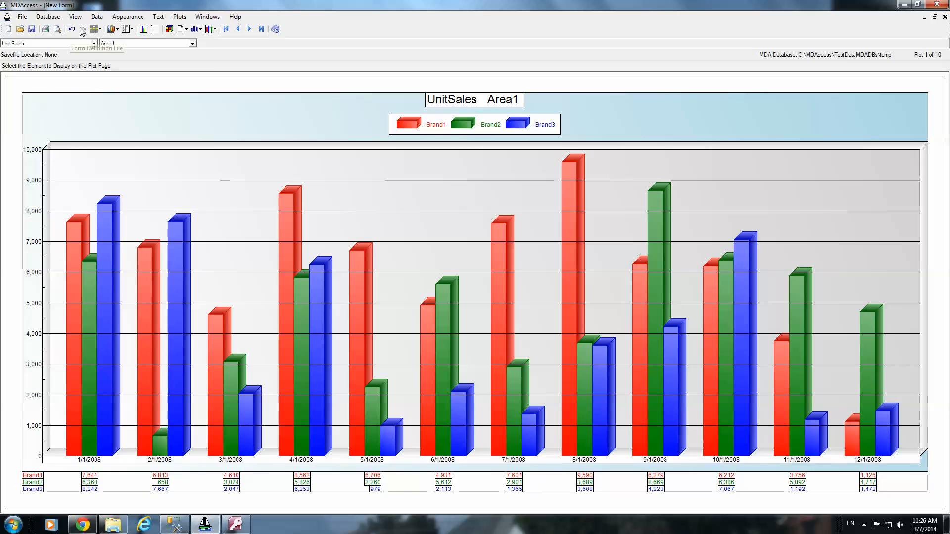
- Convert the plot values to % of Plot Group and set the tabular location to Top Horizontal
{"action": "left_click", "coordinate": [96, 21]}
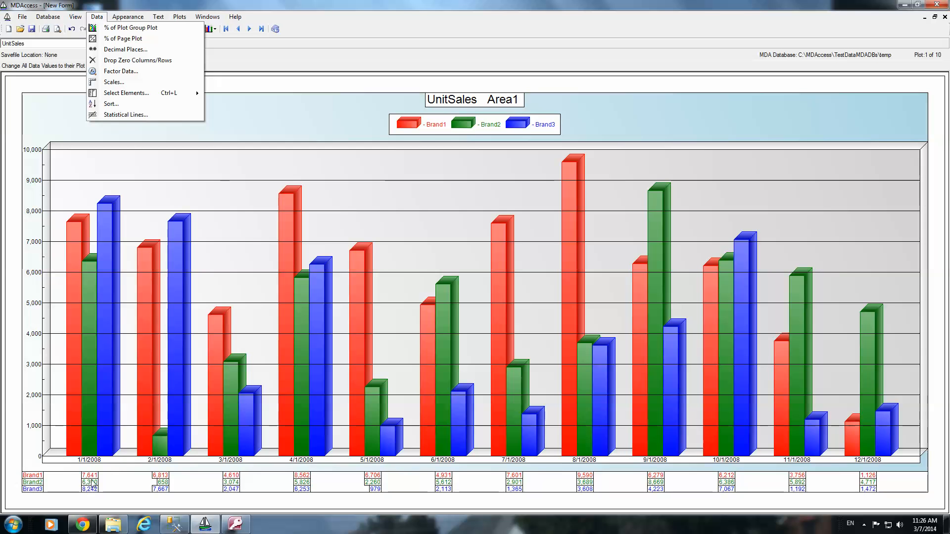
{"action": "left_click", "coordinate": [129, 29]}
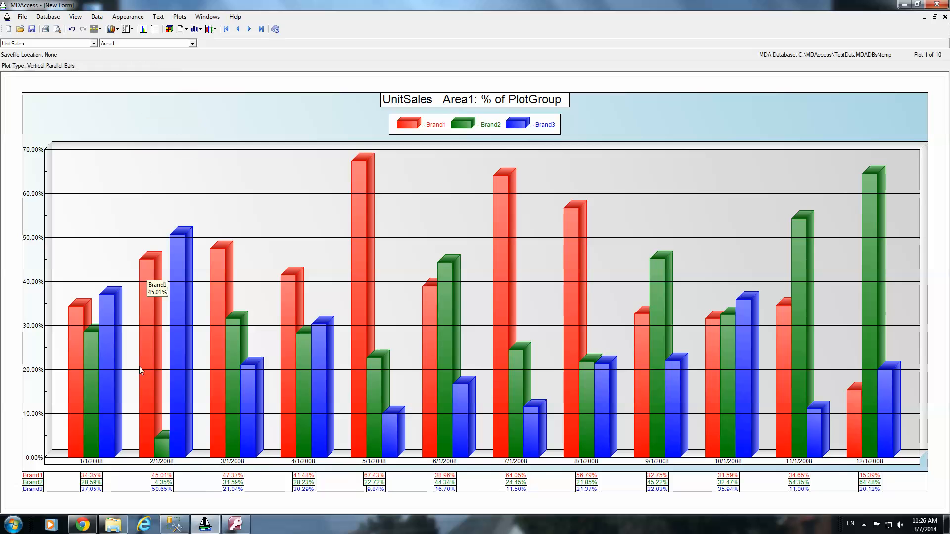
{"action": "right_click", "coordinate": [141, 477]}
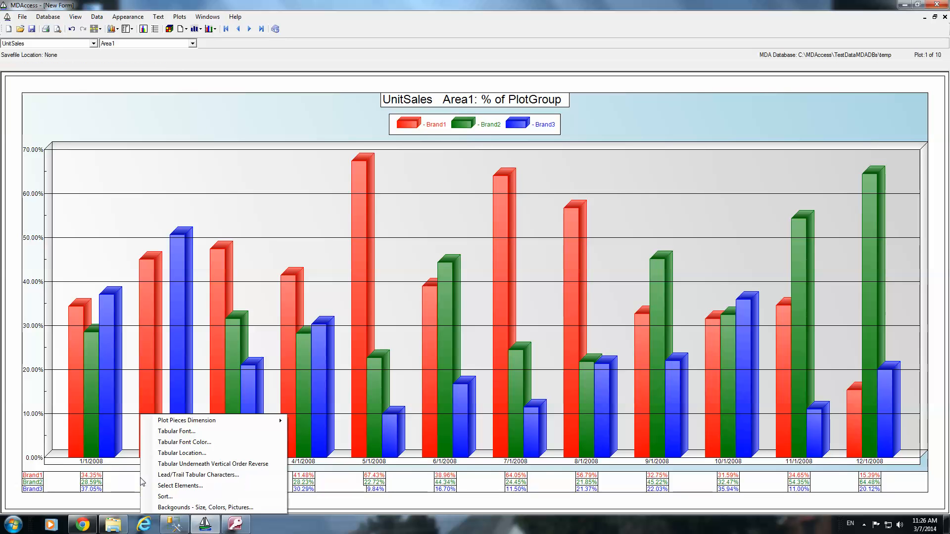
{"action": "left_click", "coordinate": [182, 453]}
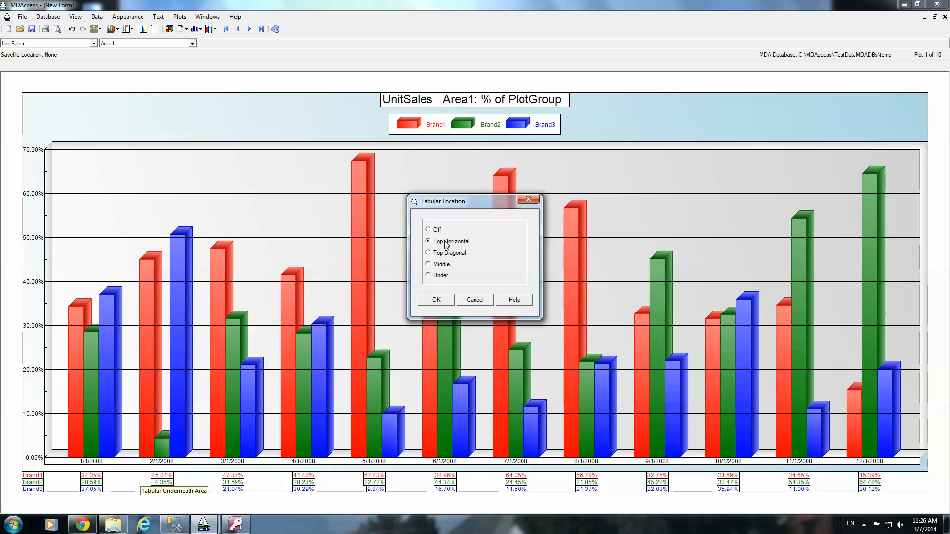
{"action": "left_click", "coordinate": [448, 300]}
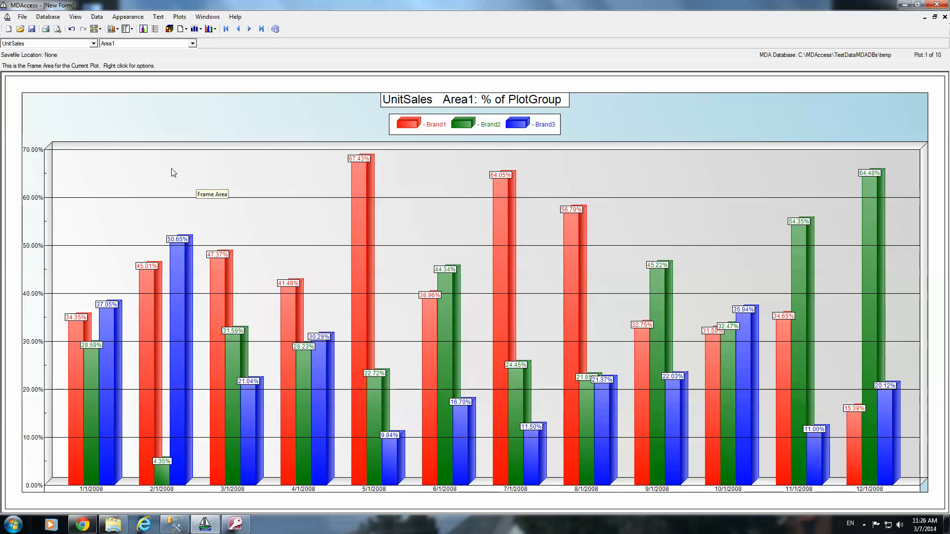
- Show the % of Plot Group data as Vertical Stacked Bars, and return the plot type to Vertical Parallel Bars
{"action": "left_click", "coordinate": [114, 29]}
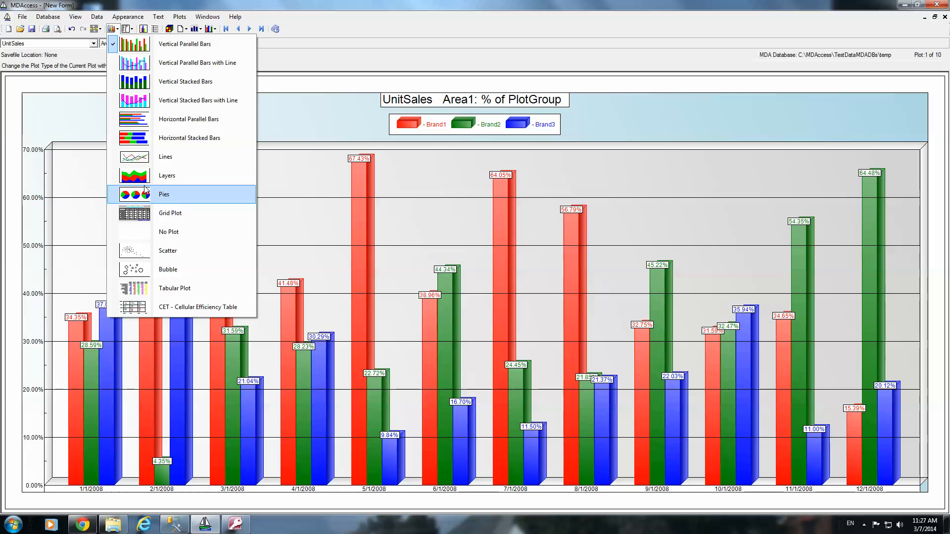
{"action": "left_click", "coordinate": [135, 82]}
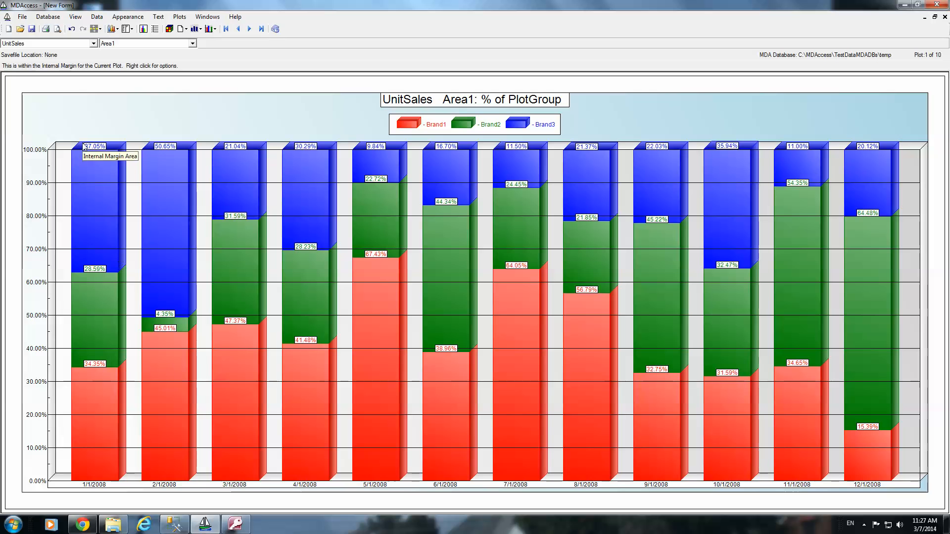
{"action": "left_click", "coordinate": [113, 29]}
{"action": "left_click", "coordinate": [124, 45]}
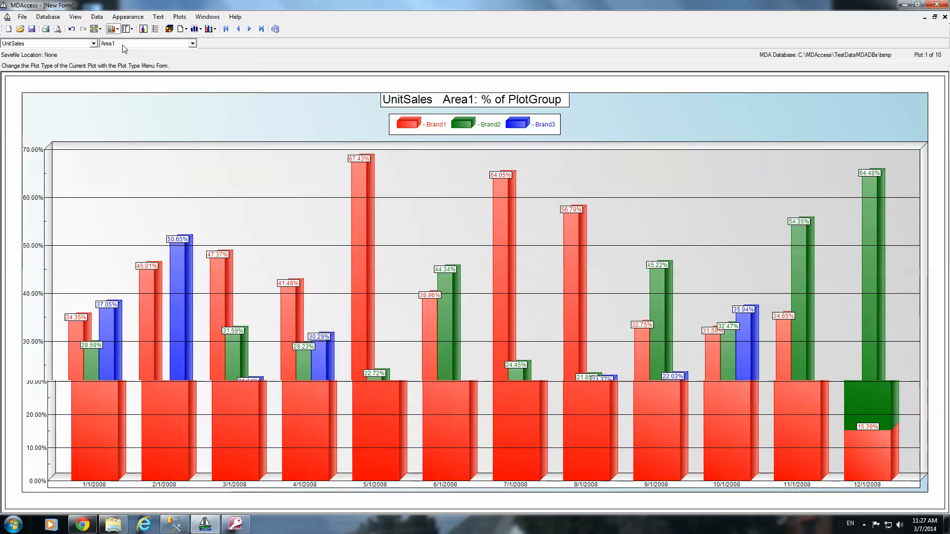
- Convert the plot values to % of Page Plot, and look through the following area pages before returning to the Area1 page
{"action": "left_click", "coordinate": [96, 16]}
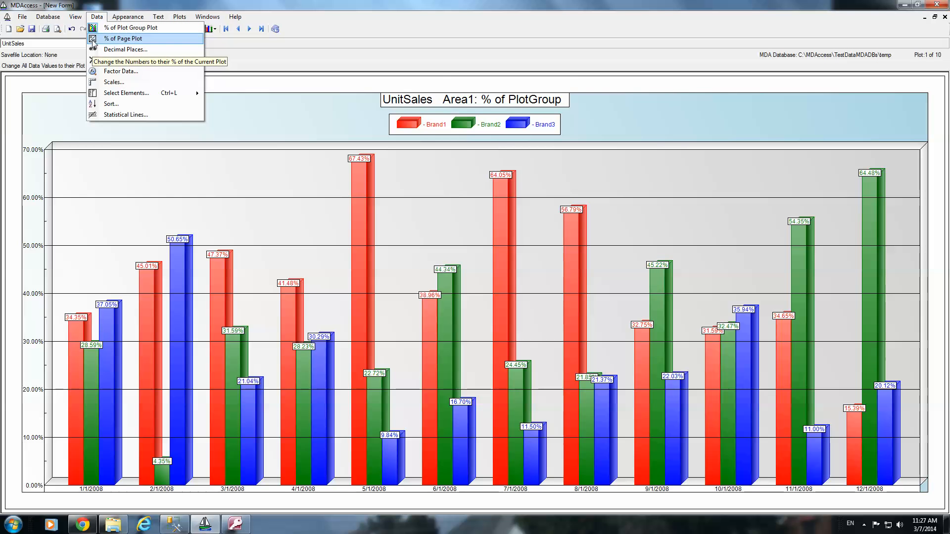
{"action": "left_click", "coordinate": [93, 40]}
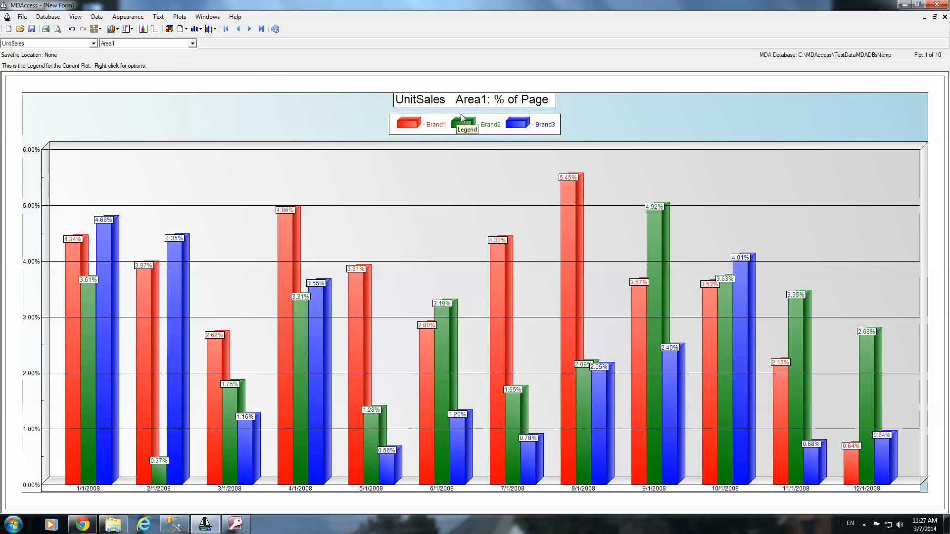
{"action": "left_click", "coordinate": [254, 31]}
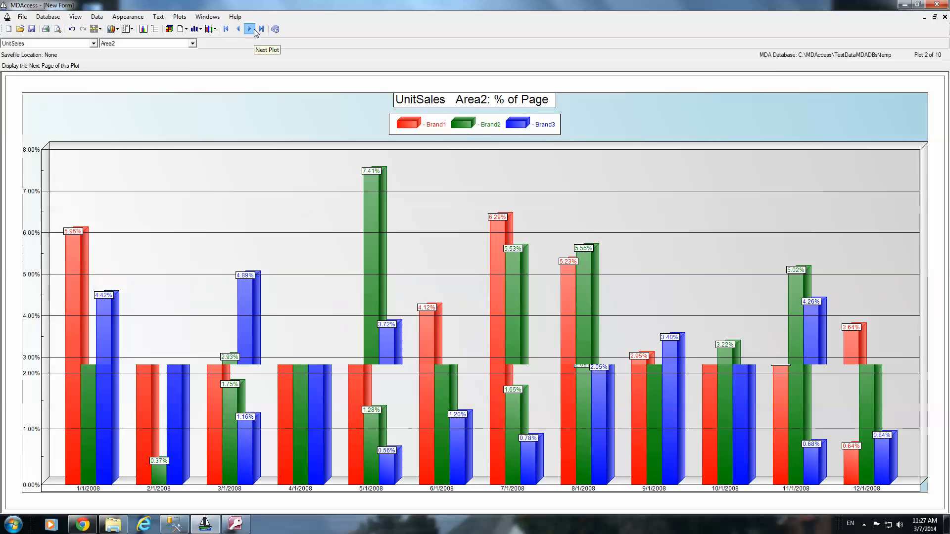
{"action": "left_click", "coordinate": [254, 31]}
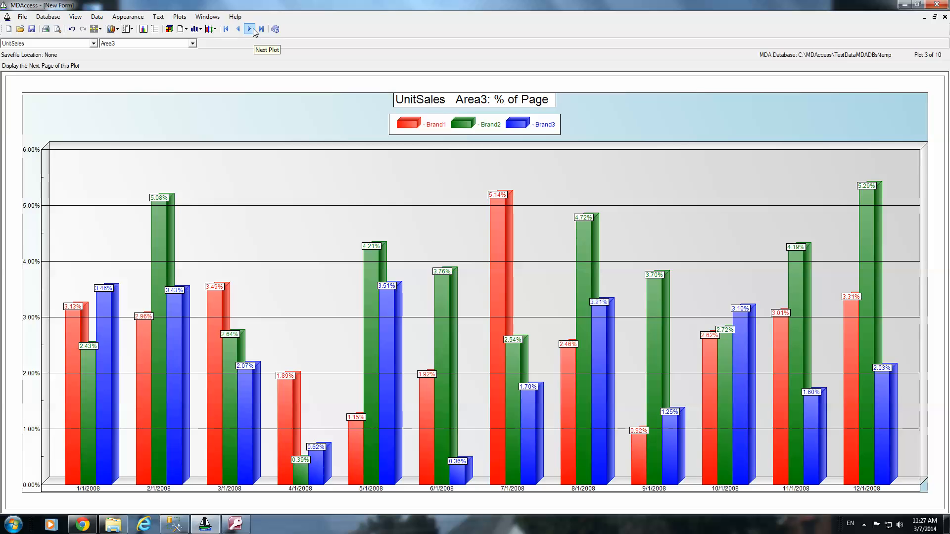
{"action": "left_click", "coordinate": [255, 31]}
{"action": "left_click", "coordinate": [255, 30]}
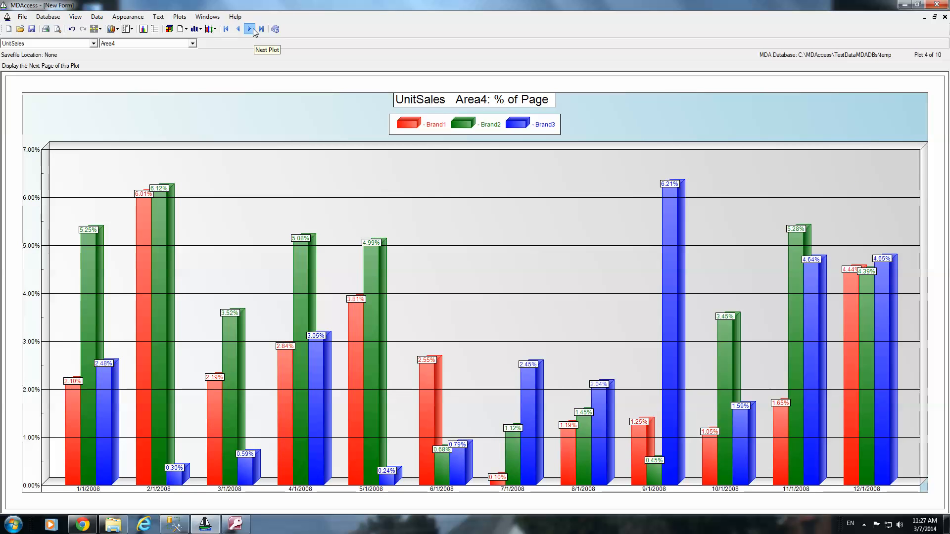
{"action": "left_click", "coordinate": [255, 30]}
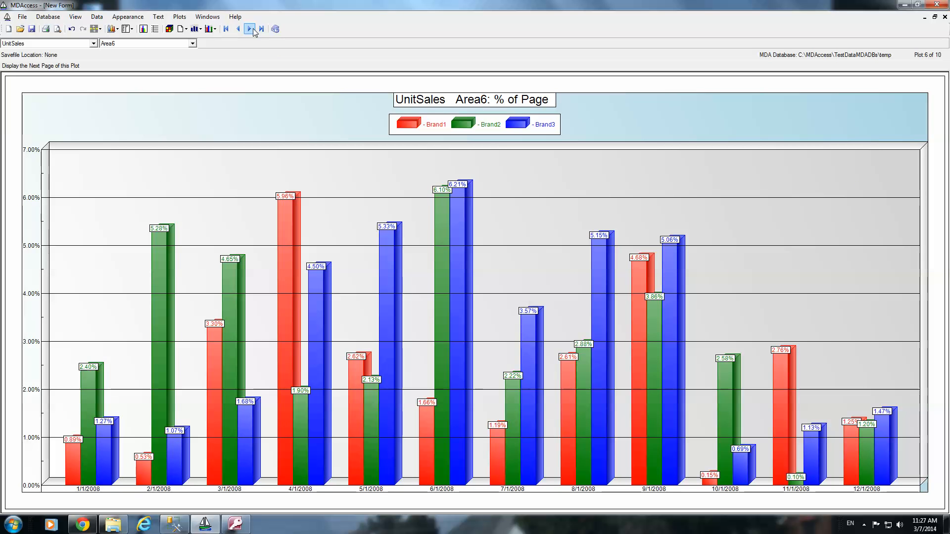
{"action": "left_click", "coordinate": [228, 29]}
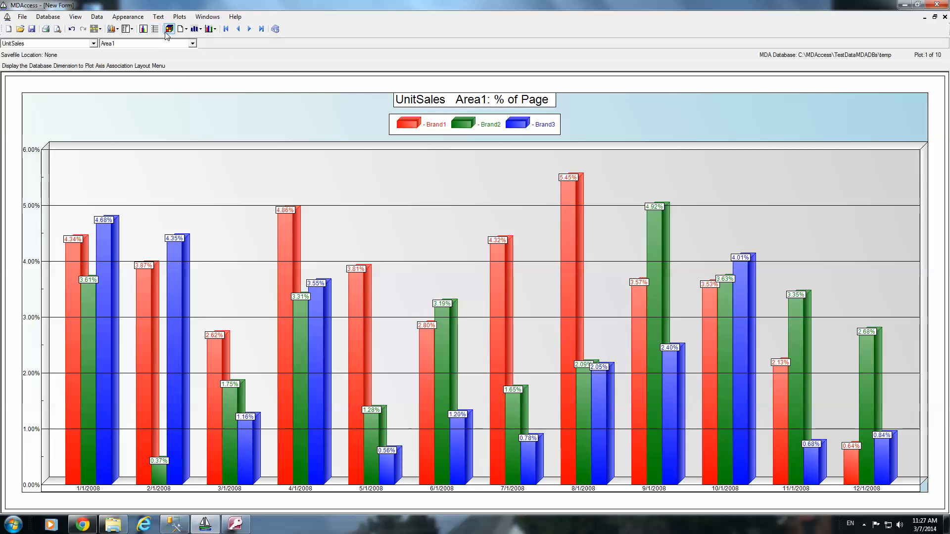
- Review the Multi-Page Plot settings for page counts, margins and annotations, leaving them as they are
{"action": "left_click", "coordinate": [180, 16]}
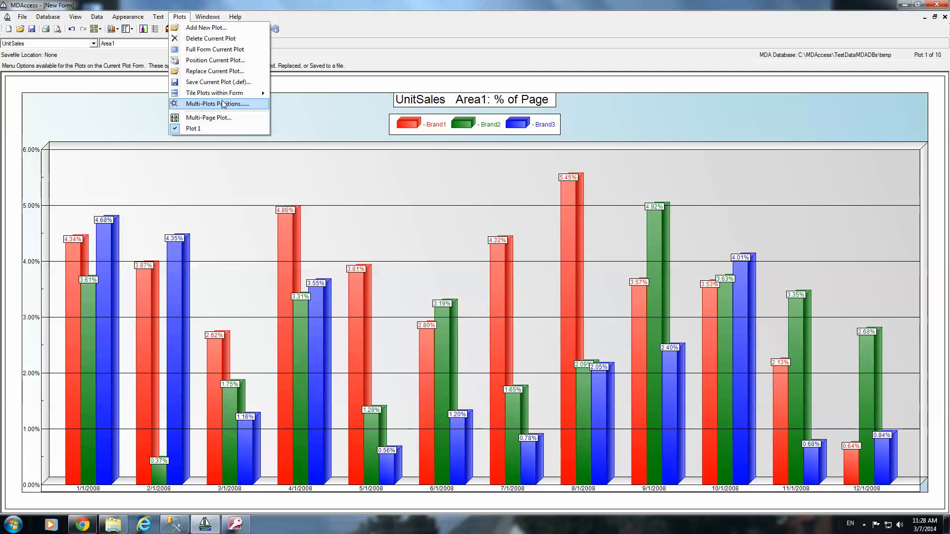
{"action": "left_click", "coordinate": [214, 118]}
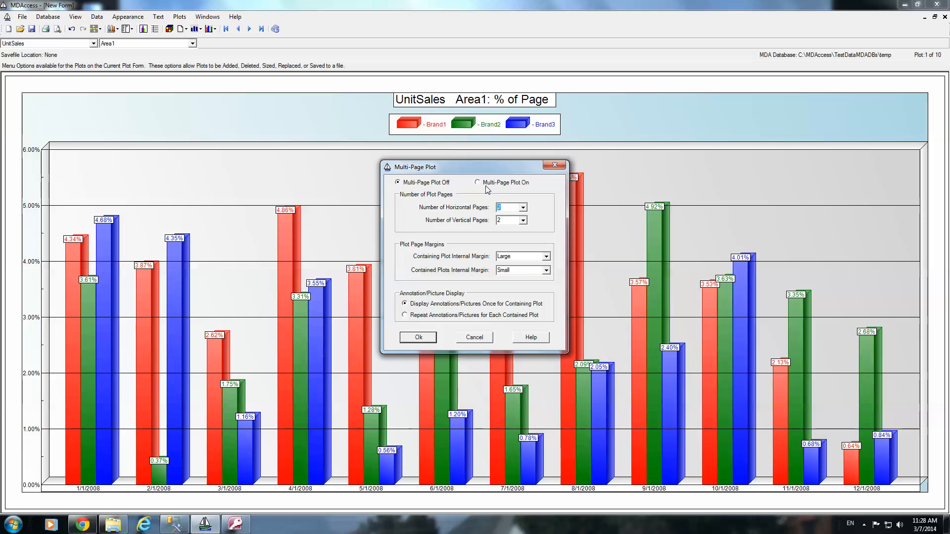
{"action": "left_click", "coordinate": [487, 338]}
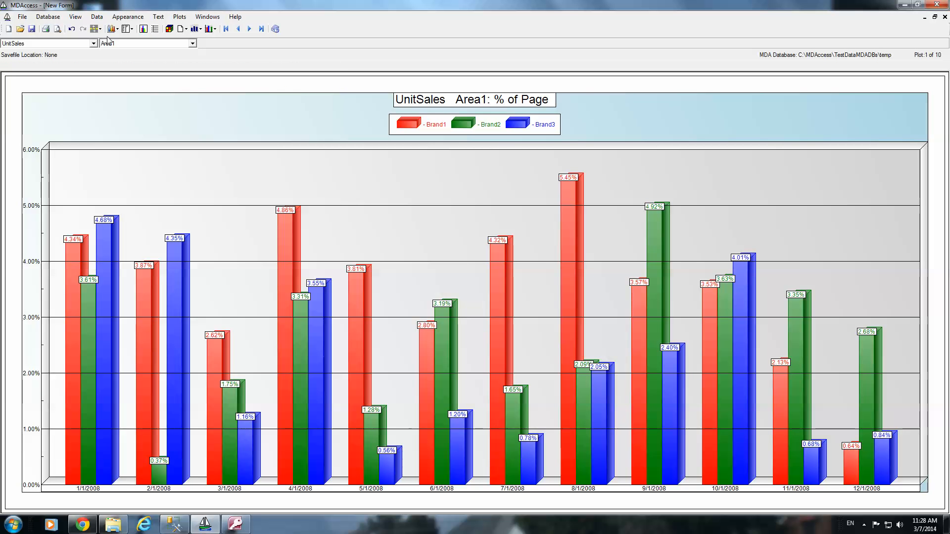
- Turn on the multi-page plot to display four areas at a time, and page through to Area9 and Area10
{"action": "left_click", "coordinate": [144, 28]}
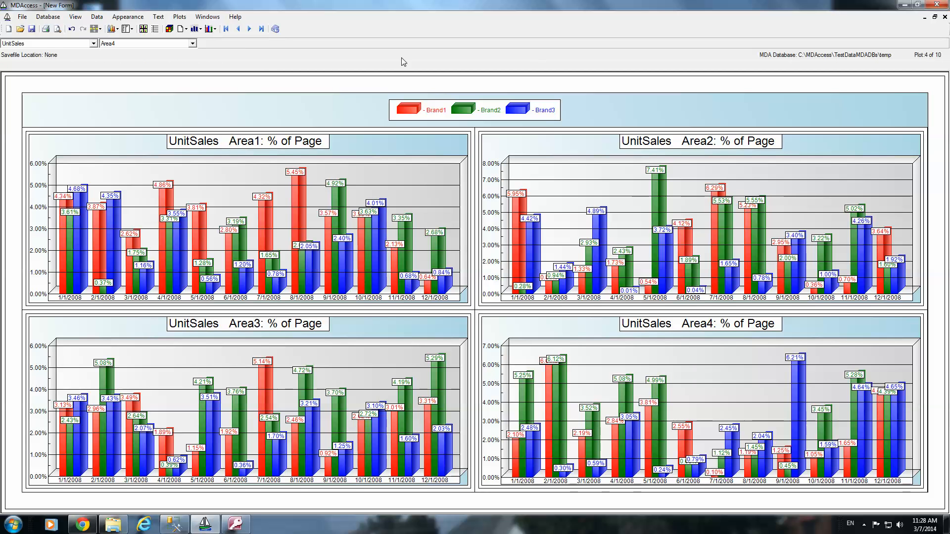
{"action": "left_click", "coordinate": [250, 29]}
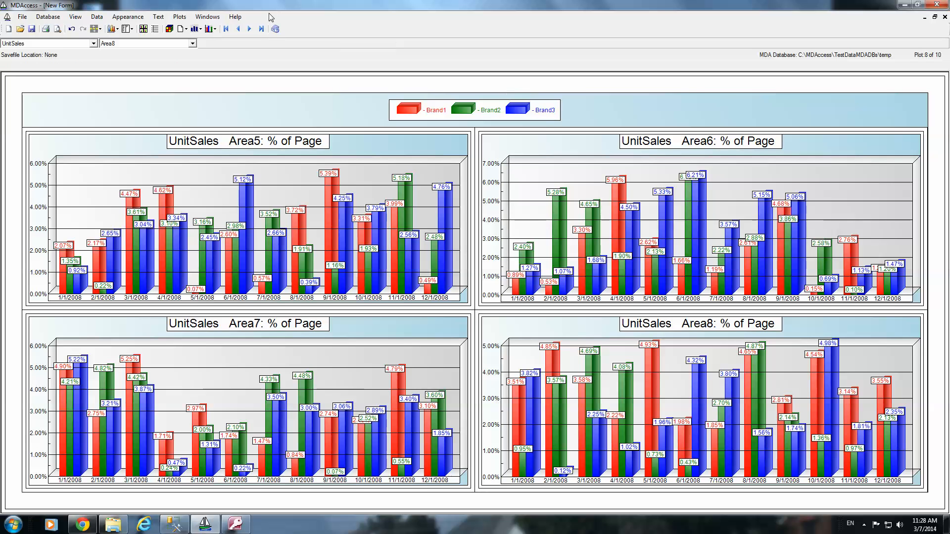
{"action": "left_click", "coordinate": [253, 30]}
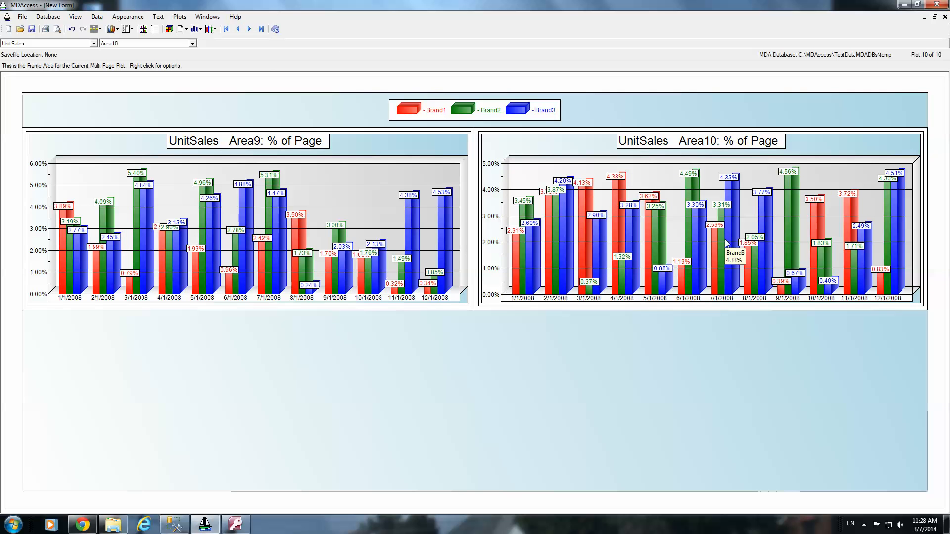
- Return to the Area1 to Area4 page and define a new annotation reading "The Main Title", located as the Main Title
{"action": "left_click", "coordinate": [250, 30]}
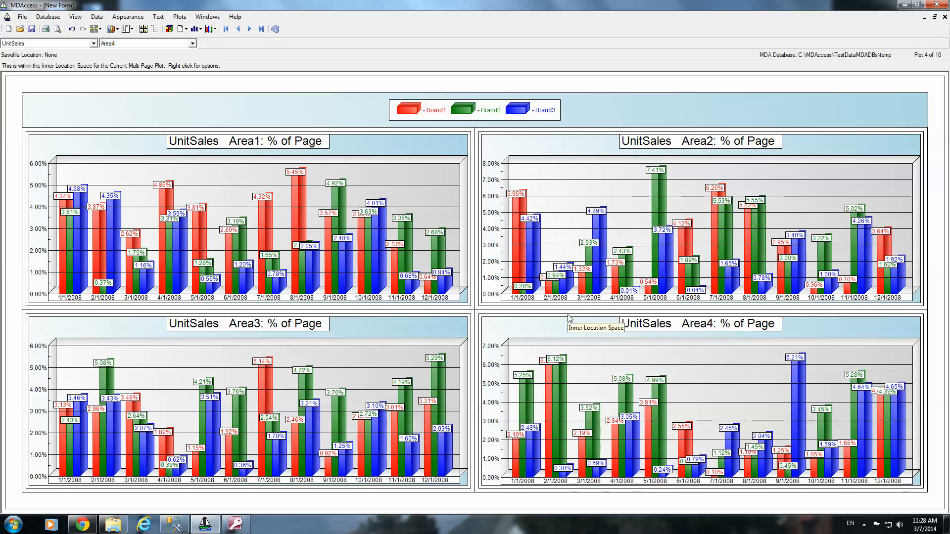
{"action": "right_click", "coordinate": [643, 100]}
{"action": "left_click", "coordinate": [677, 150]}
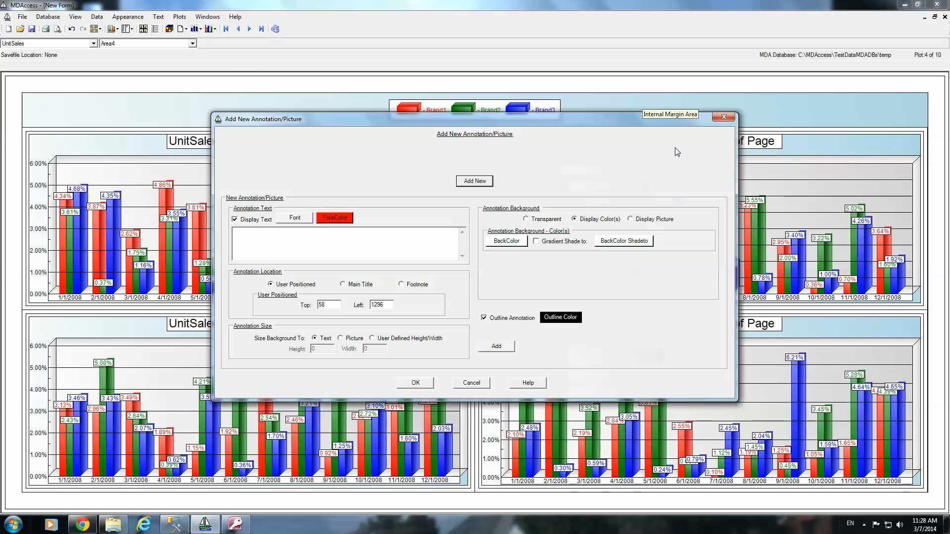
{"action": "left_click", "coordinate": [369, 243]}
{"action": "type", "text": "The "}
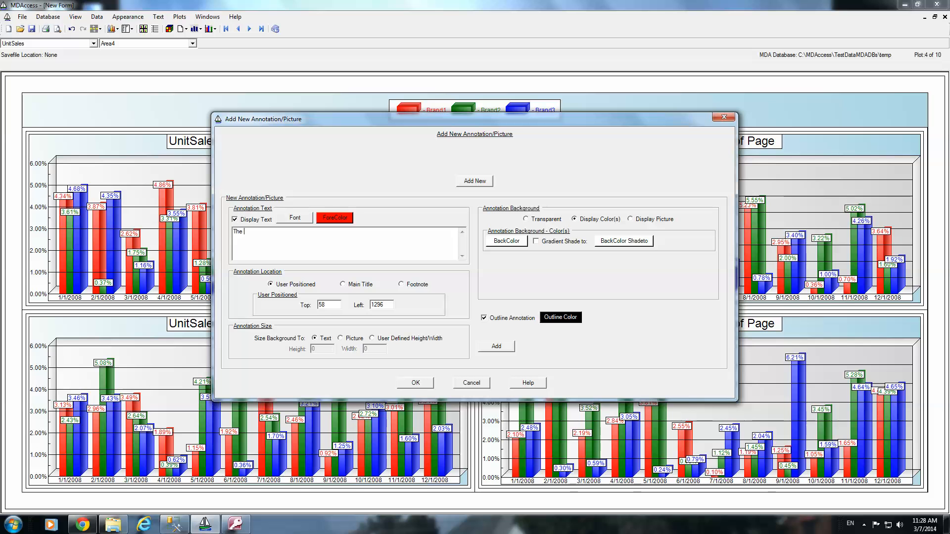
{"action": "type", "text": "Main Title"}
{"action": "left_click", "coordinate": [343, 285]}
- Set the title annotation's font to Arial Bold Italic, size 26, and add it to the defined annotations
{"action": "left_click", "coordinate": [299, 217]}
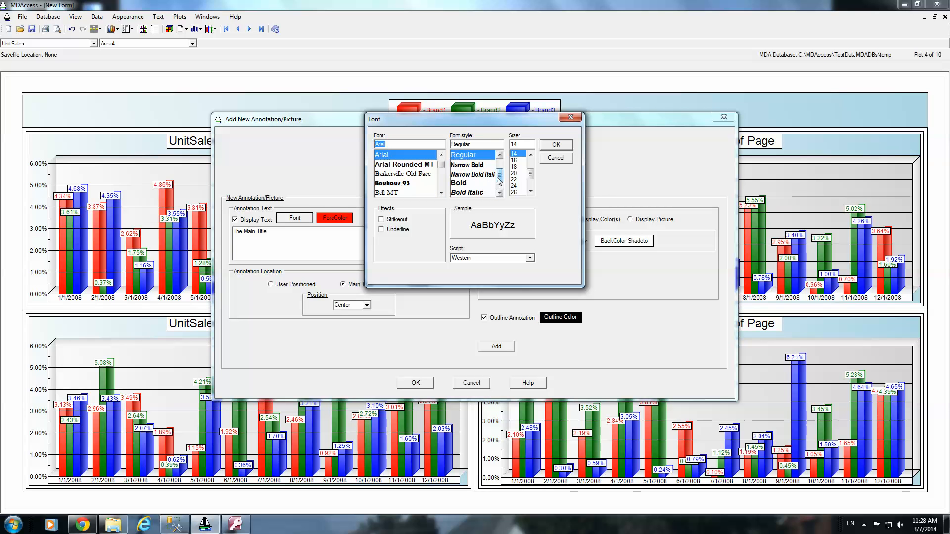
{"action": "left_click", "coordinate": [493, 192]}
{"action": "left_click", "coordinate": [514, 186]}
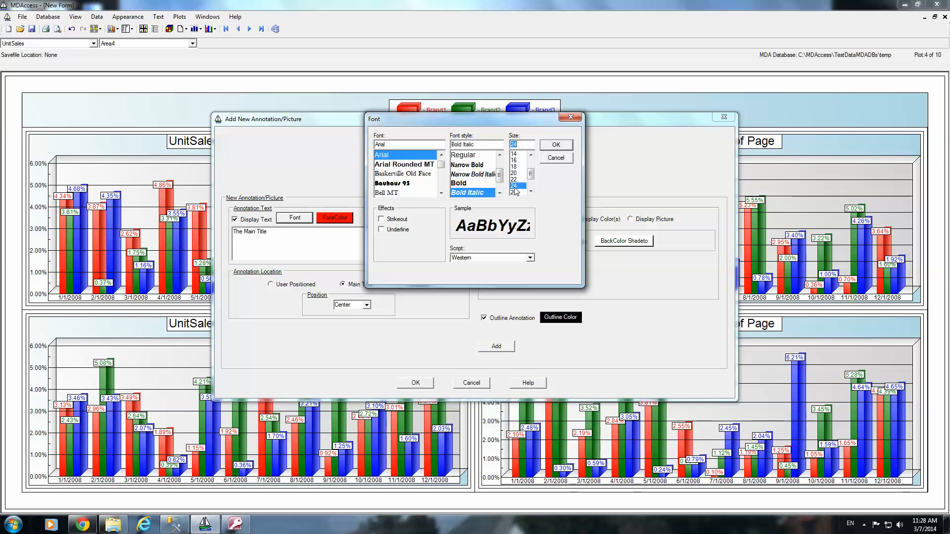
{"action": "left_click", "coordinate": [514, 192]}
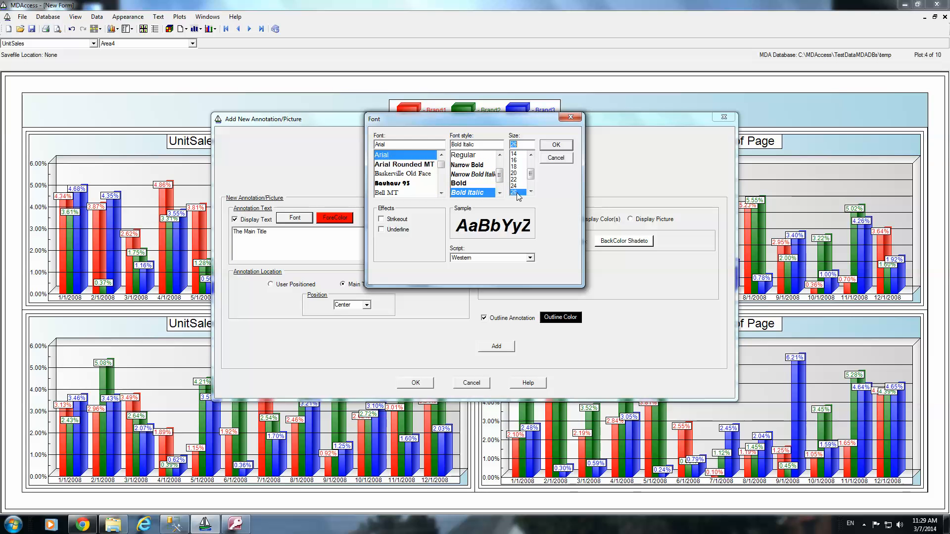
{"action": "left_click", "coordinate": [552, 146]}
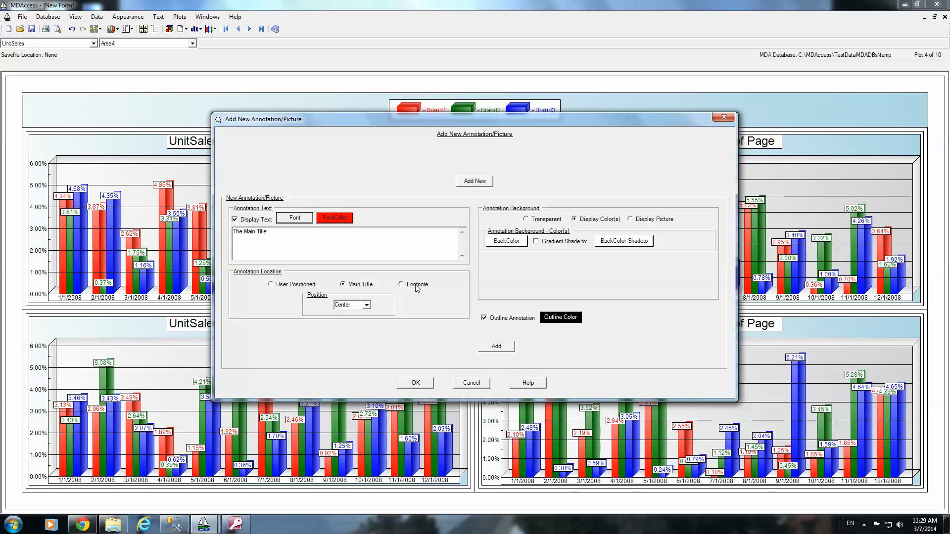
{"action": "left_click", "coordinate": [488, 347]}
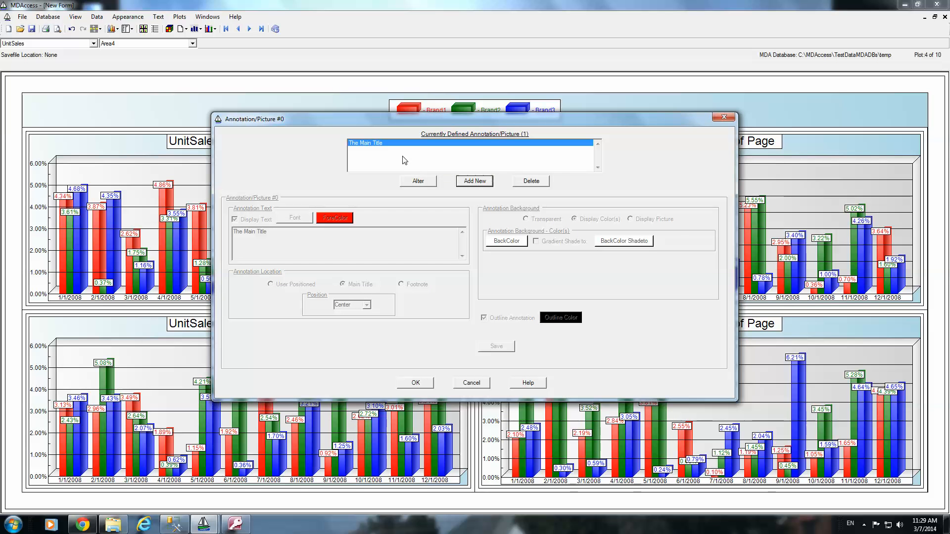
- Add a second annotation reading "Footnote", located as a Footnote, and apply both annotations to the plot
{"action": "left_click", "coordinate": [459, 182]}
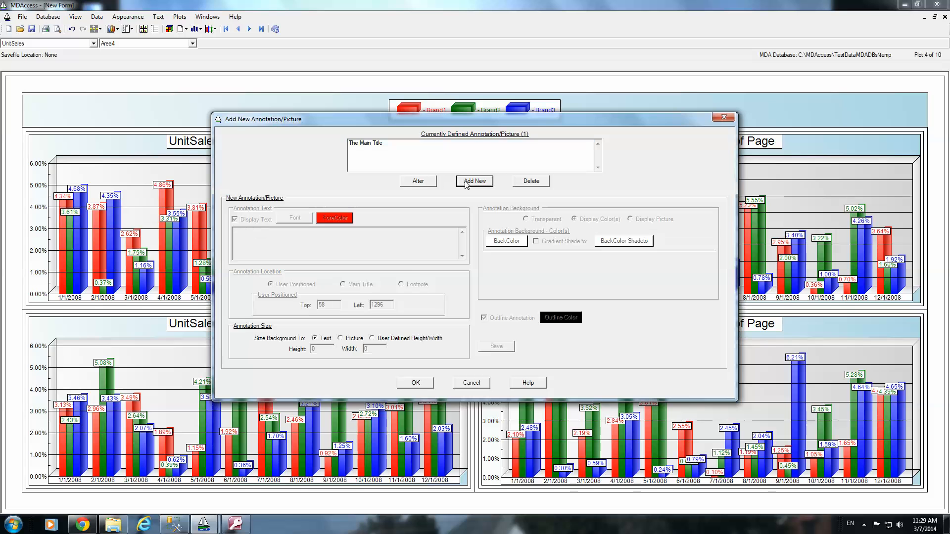
{"action": "type", "text": "Fo"}
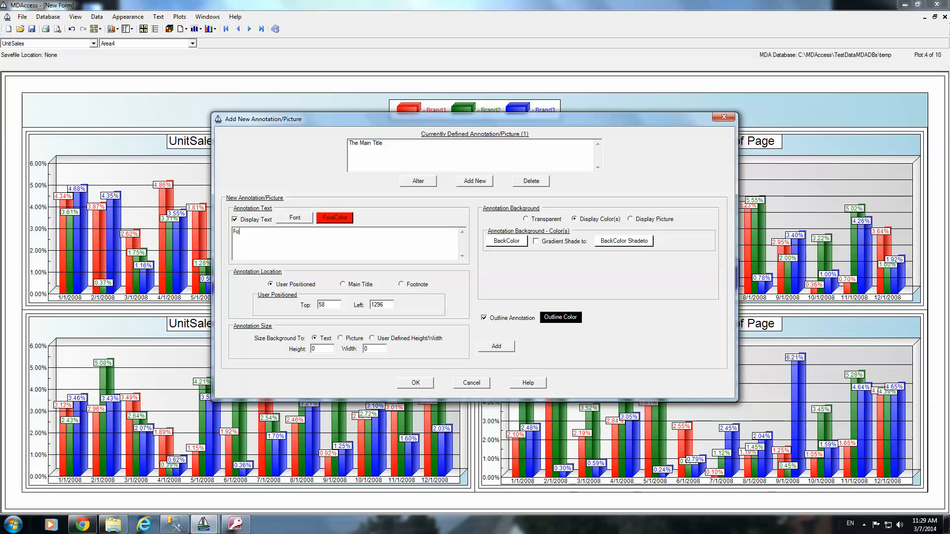
{"action": "type", "text": "otnote"}
{"action": "left_click", "coordinate": [401, 284]}
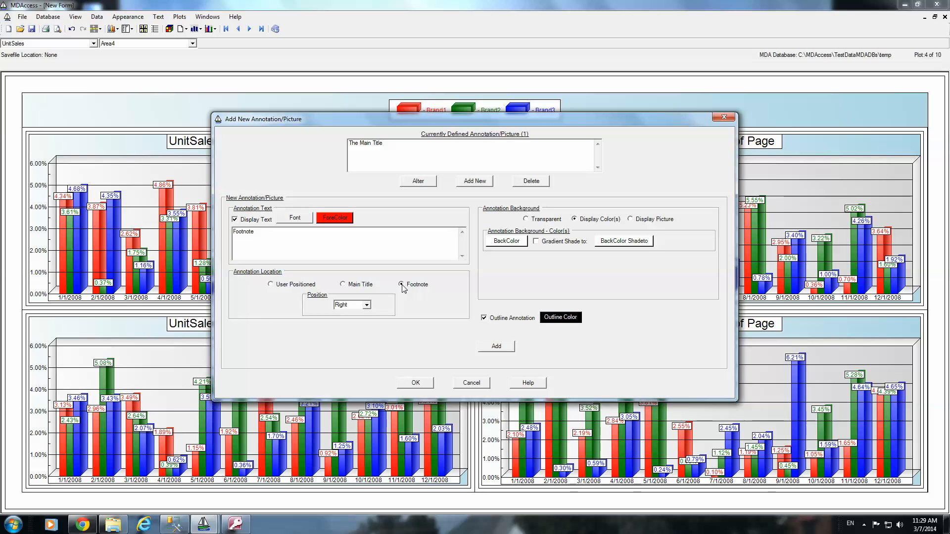
{"action": "left_click", "coordinate": [498, 348]}
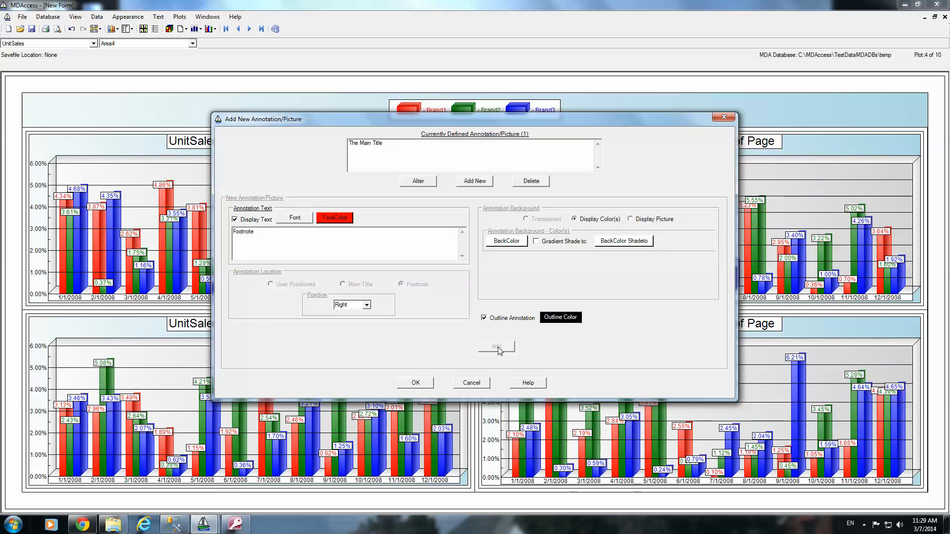
{"action": "left_click", "coordinate": [426, 385]}
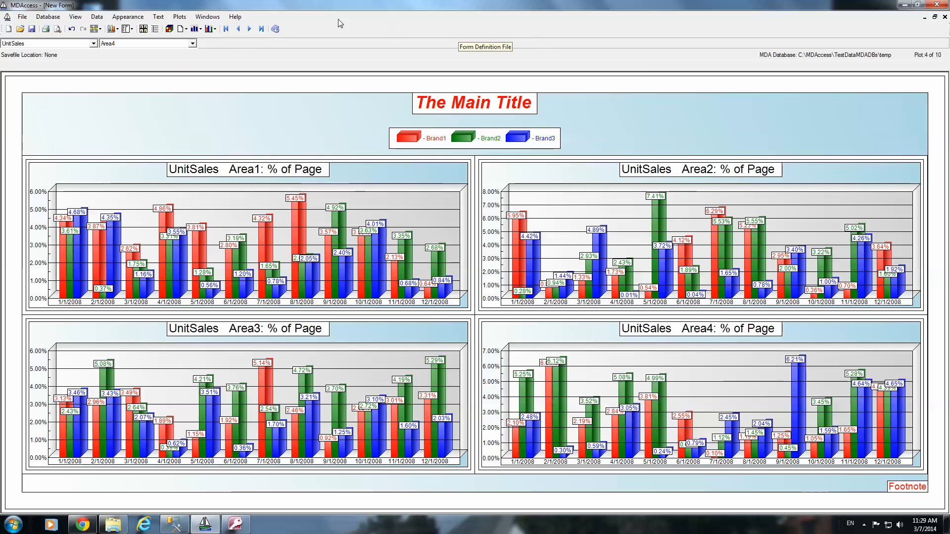
- Page through the remaining area groups with the new title and footnote, and return to the Area1 to Area4 page
{"action": "left_click", "coordinate": [250, 30]}
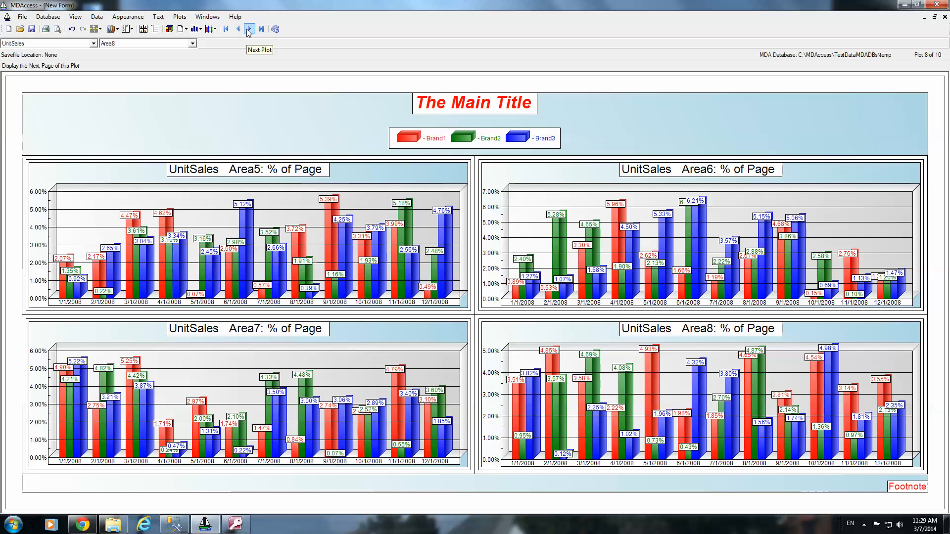
{"action": "left_click", "coordinate": [249, 29]}
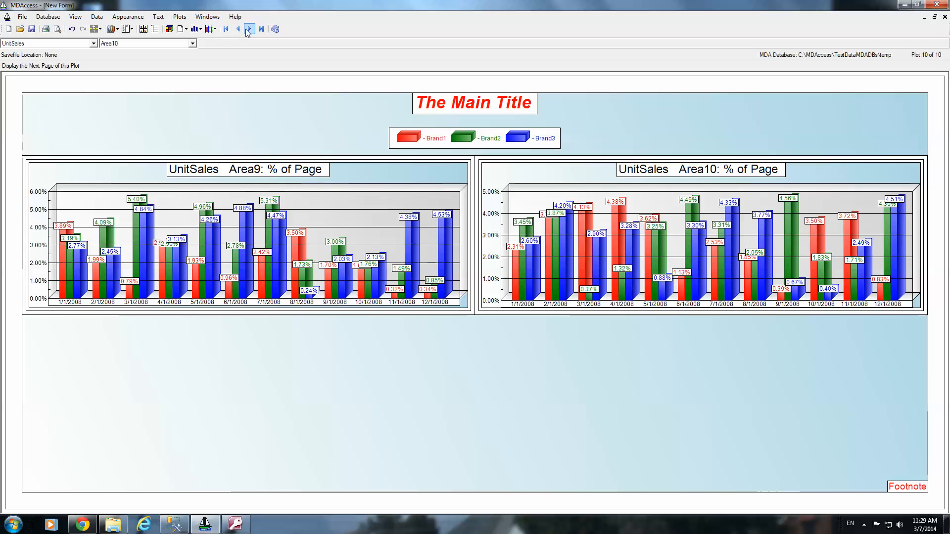
{"action": "left_click", "coordinate": [247, 29]}
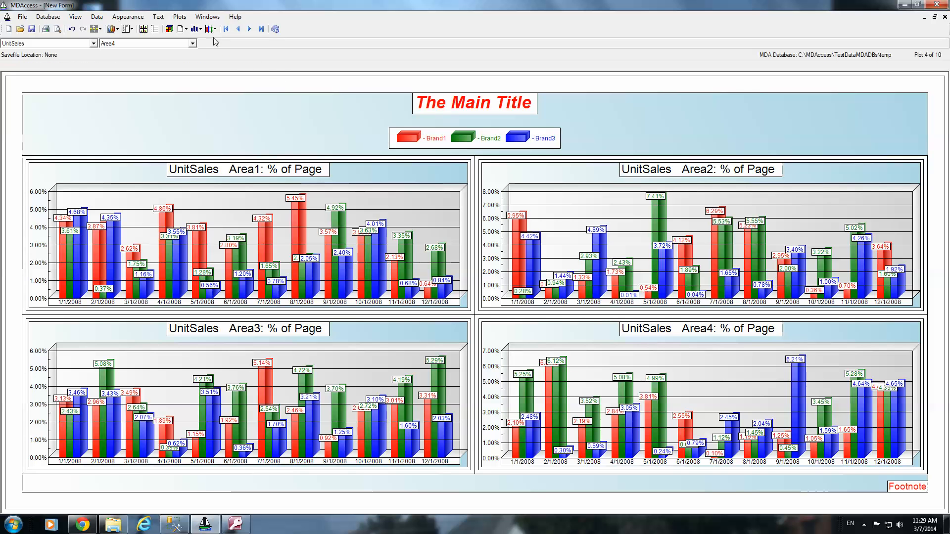
- Switch between the single Area4 plot and the multi-page layout, ending with the multi-page layout on
{"action": "left_click", "coordinate": [144, 29]}
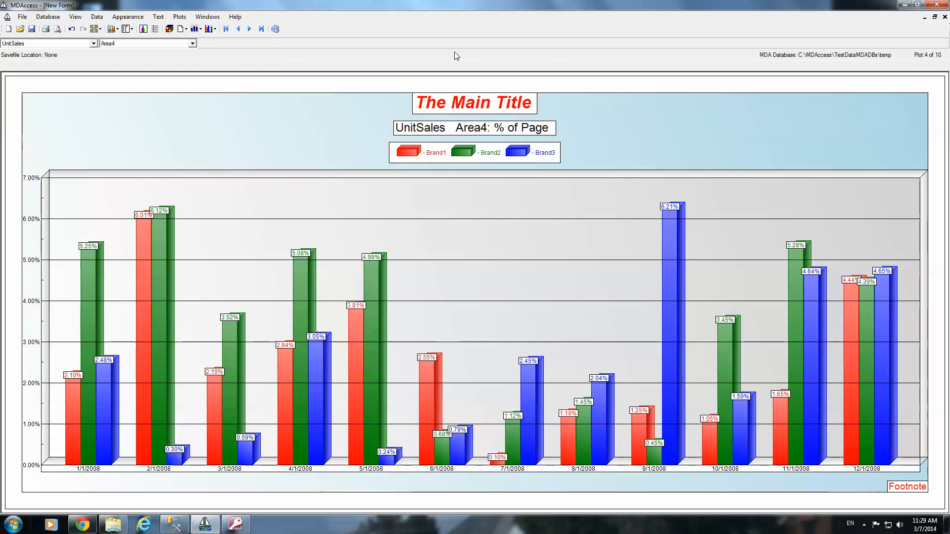
{"action": "left_click", "coordinate": [143, 28]}
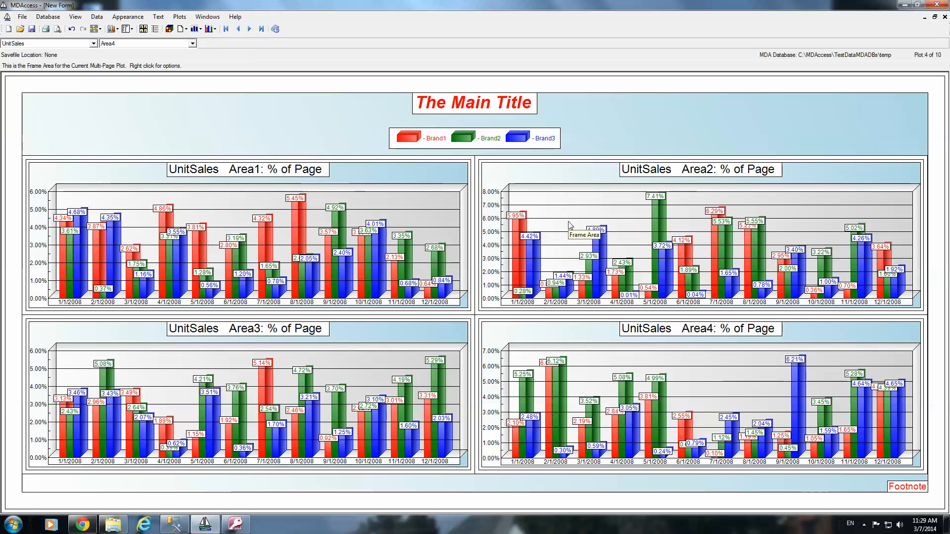
{"action": "left_click", "coordinate": [143, 30]}
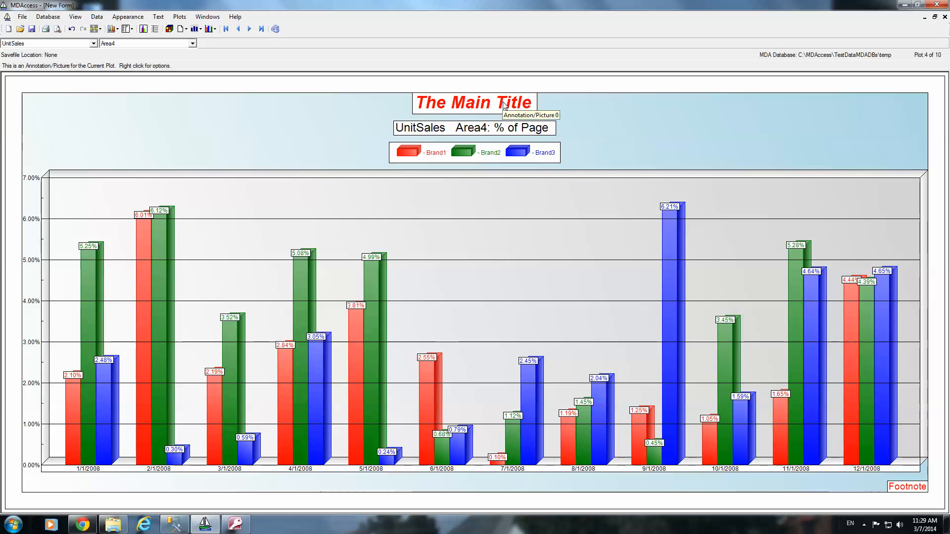
{"action": "right_click", "coordinate": [526, 79]}
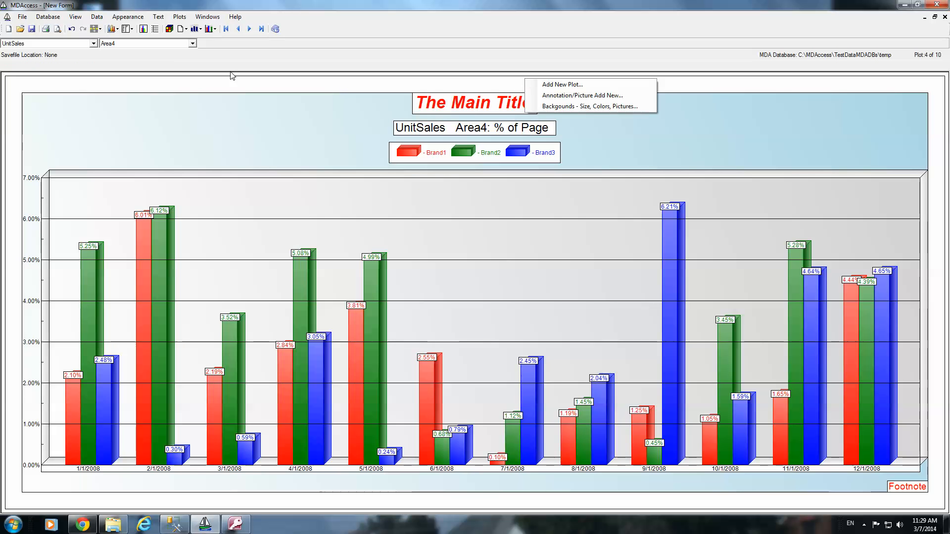
{"action": "left_click", "coordinate": [144, 30]}
- Reposition the current multi-page plot into a smaller frame about two thirds of the form's width, leaving free space on its right side
{"action": "right_click", "coordinate": [485, 87]}
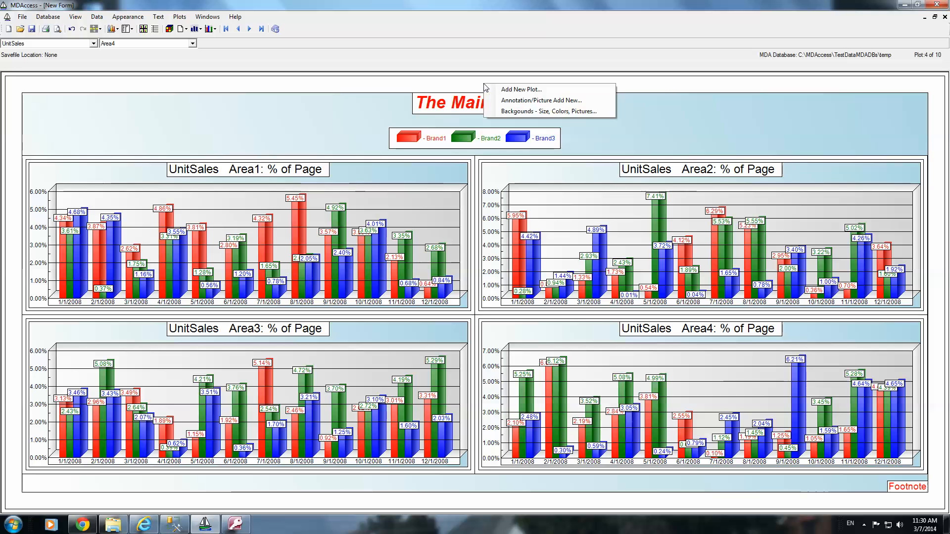
{"action": "right_click", "coordinate": [676, 120]}
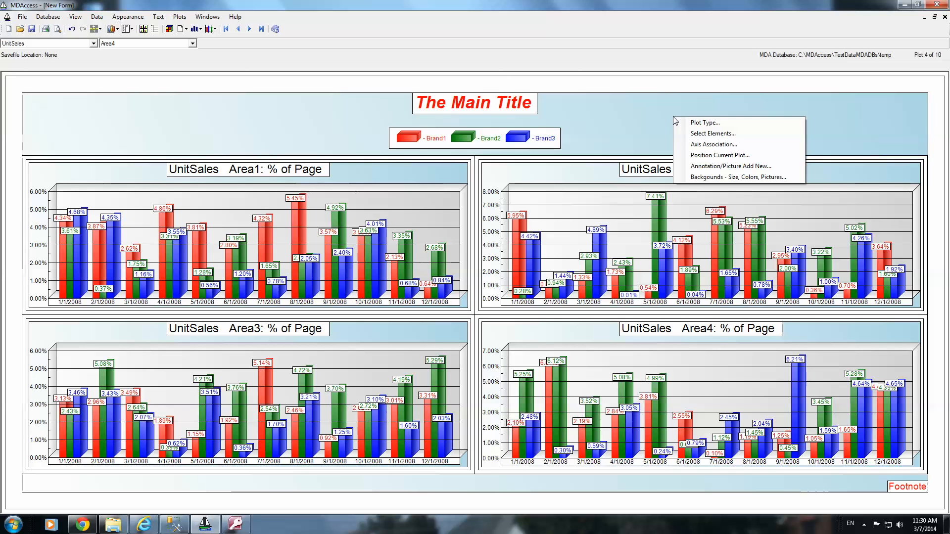
{"action": "left_click", "coordinate": [723, 155]}
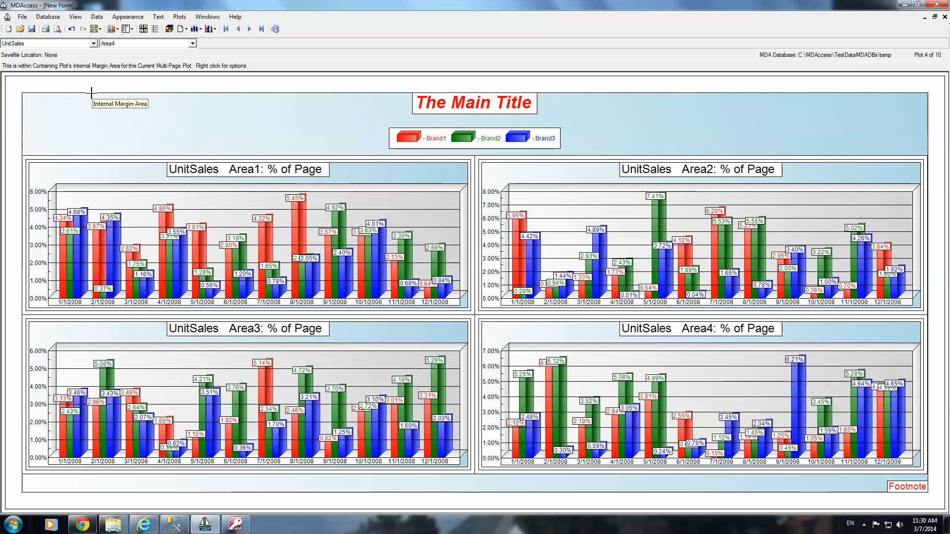
{"action": "left_click_drag", "start_coordinate": [669, 396], "coordinate": [683, 490]}
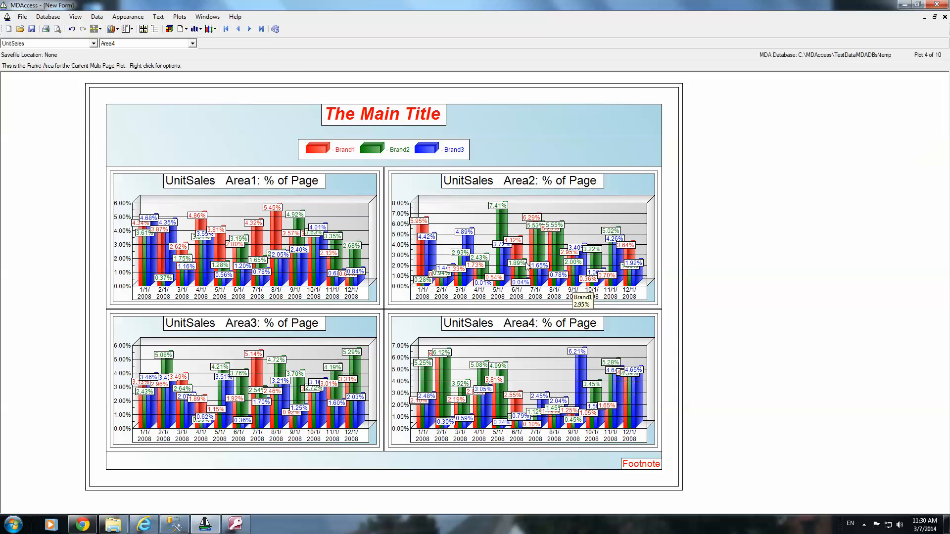
- Add the existing plot definition file ABC.Def from MDAccess\PlotSaveFiles to the form, and move its plot toward the form's upper right
{"action": "left_click", "coordinate": [175, 18]}
{"action": "left_click", "coordinate": [193, 27]}
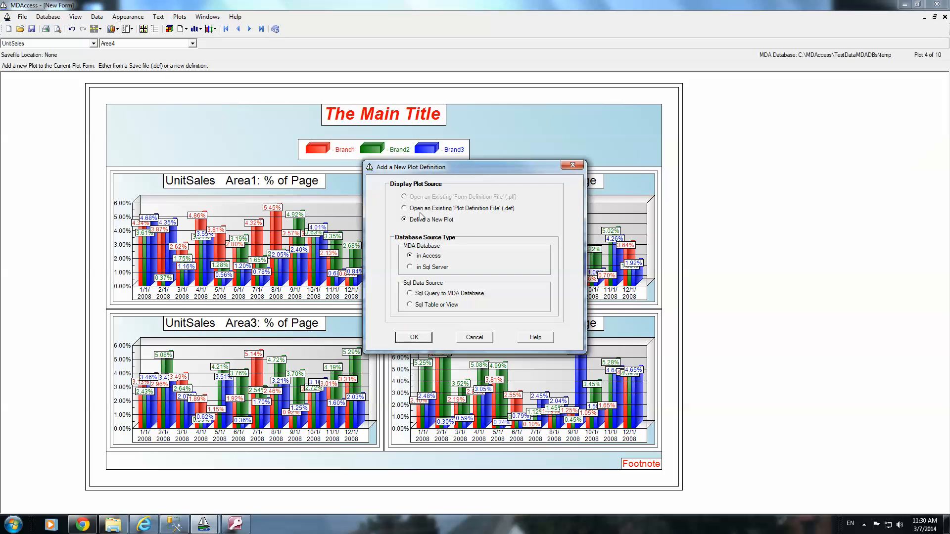
{"action": "left_click", "coordinate": [422, 209]}
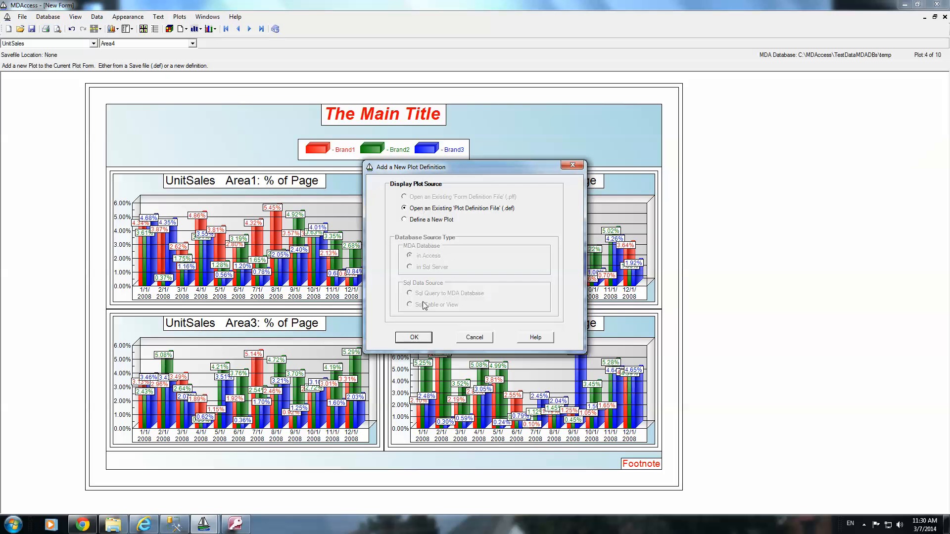
{"action": "left_click", "coordinate": [414, 338]}
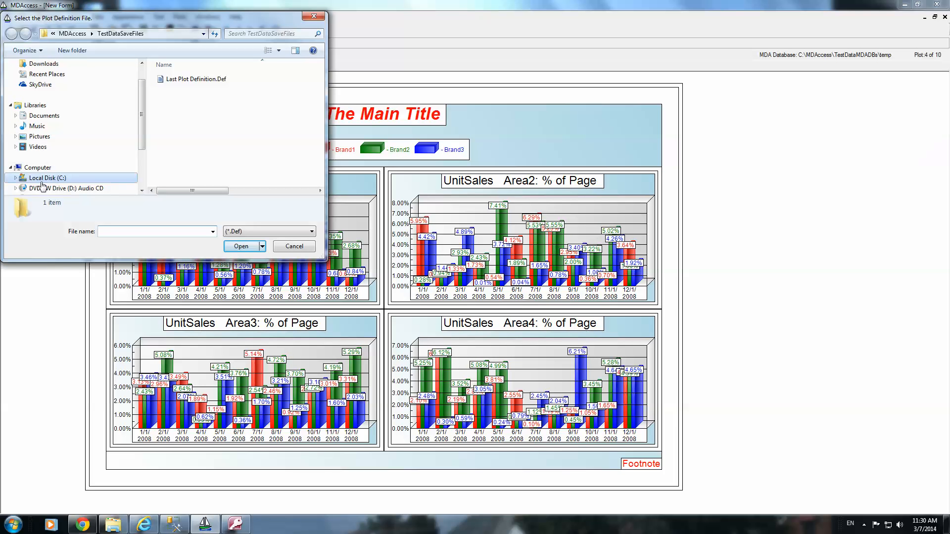
{"action": "left_click", "coordinate": [16, 179]}
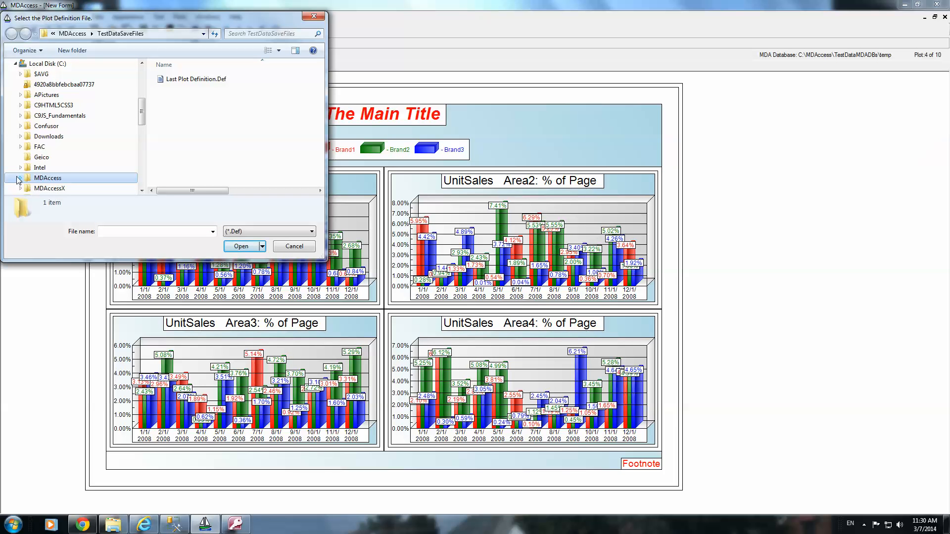
{"action": "left_click", "coordinate": [19, 178]}
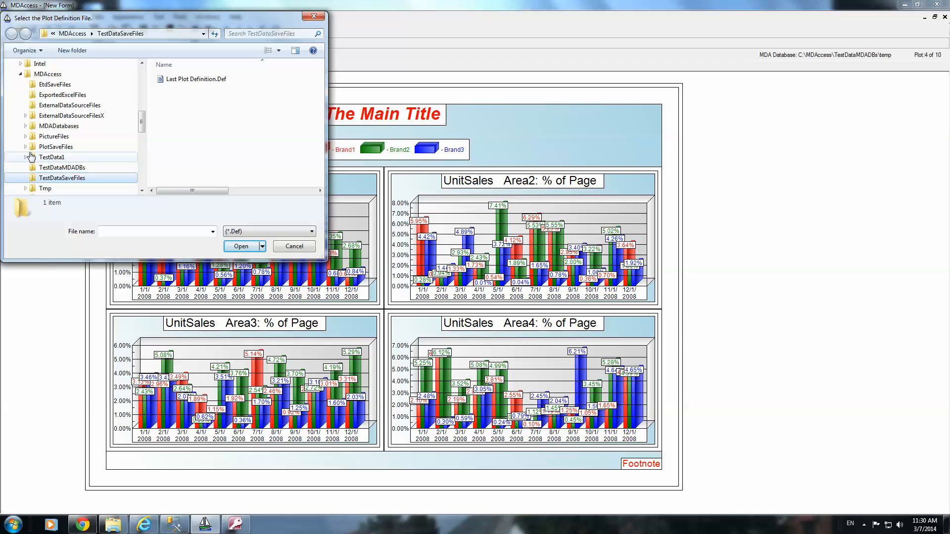
{"action": "left_click", "coordinate": [45, 147]}
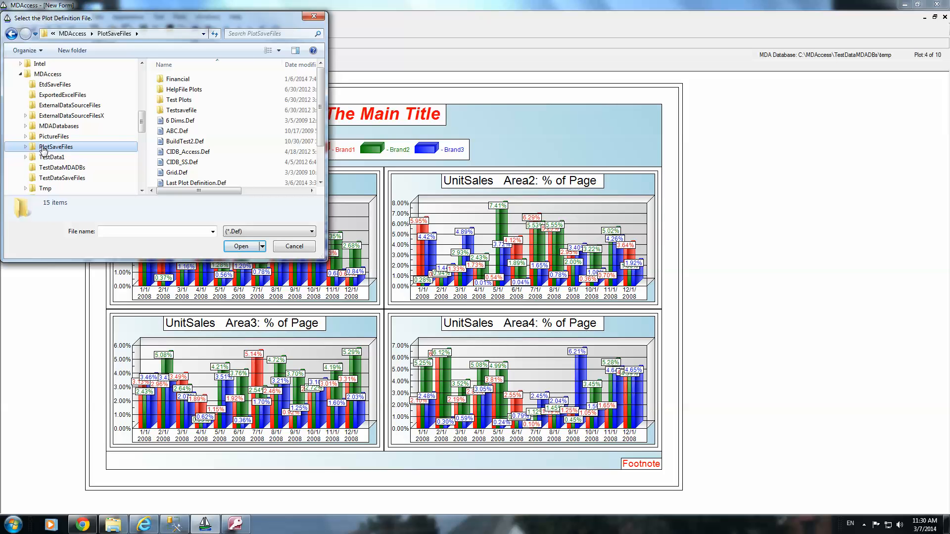
{"action": "double_click", "coordinate": [178, 131]}
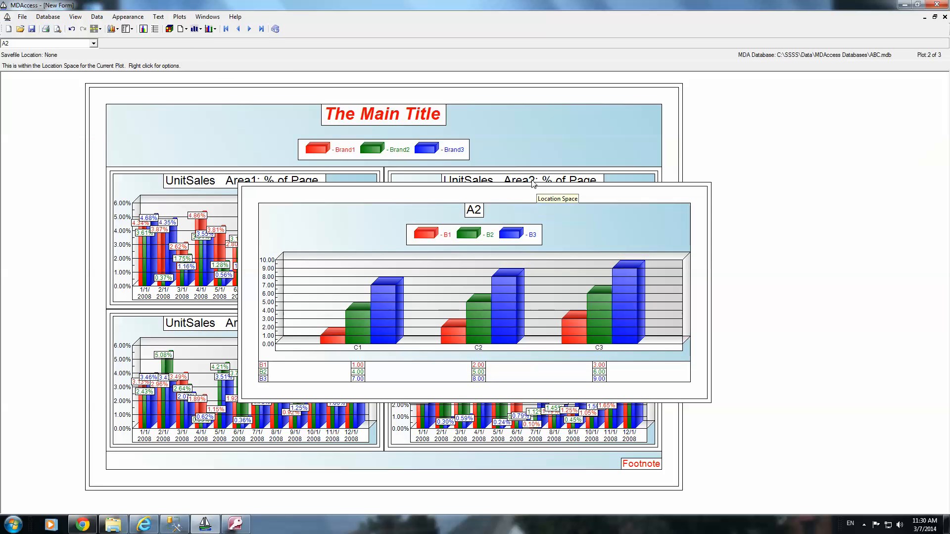
{"action": "left_click_drag", "start_coordinate": [484, 190], "coordinate": [476, 141]}
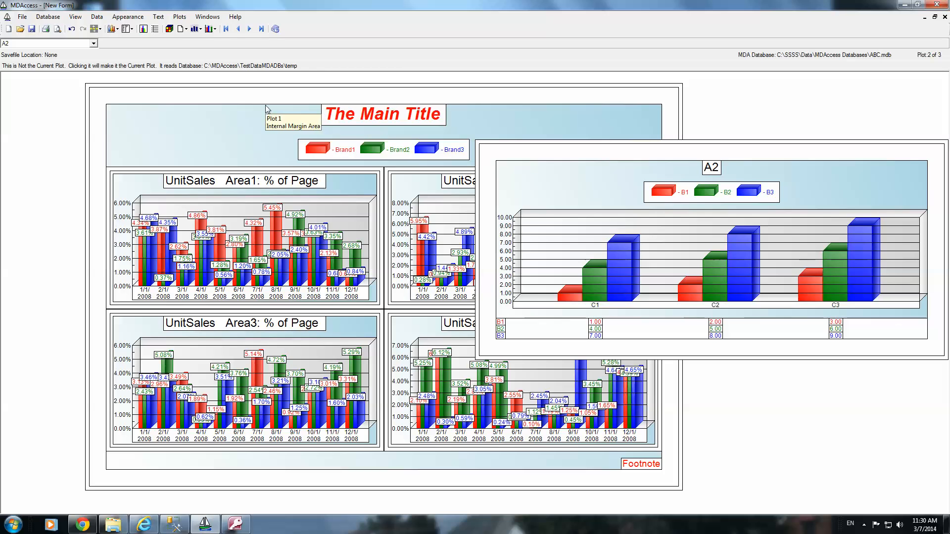
- Turn the Print from Image option off and back on, and check the two-plot form in a print preview before closing it
{"action": "left_click", "coordinate": [22, 18]}
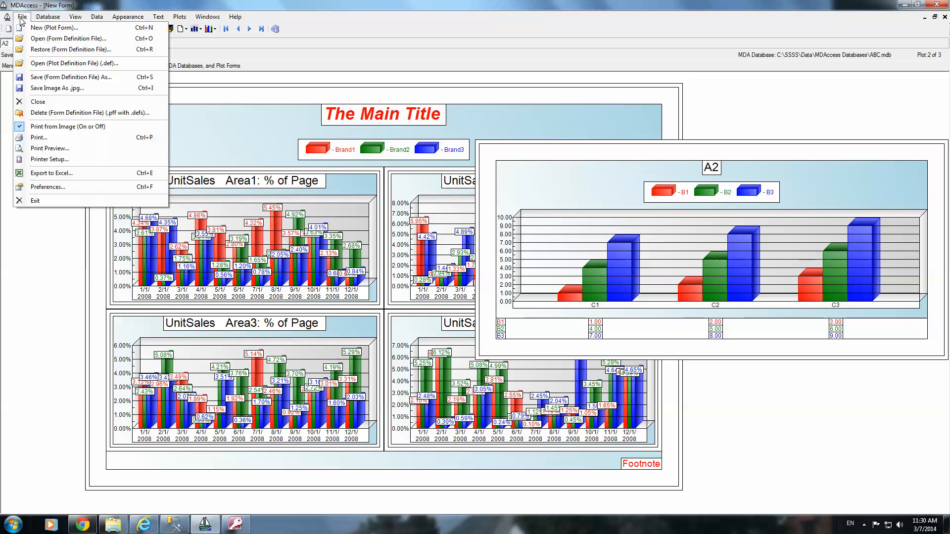
{"action": "left_click", "coordinate": [65, 132]}
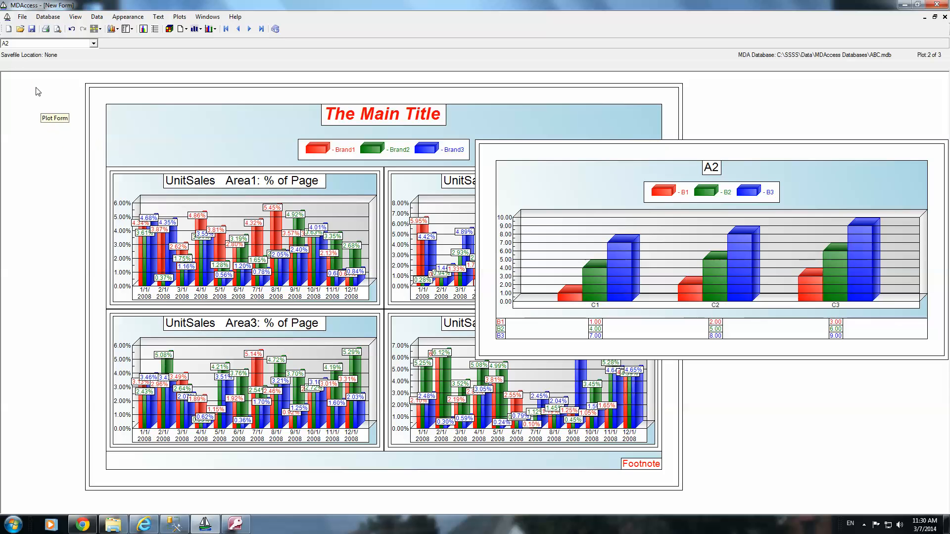
{"action": "left_click", "coordinate": [22, 16]}
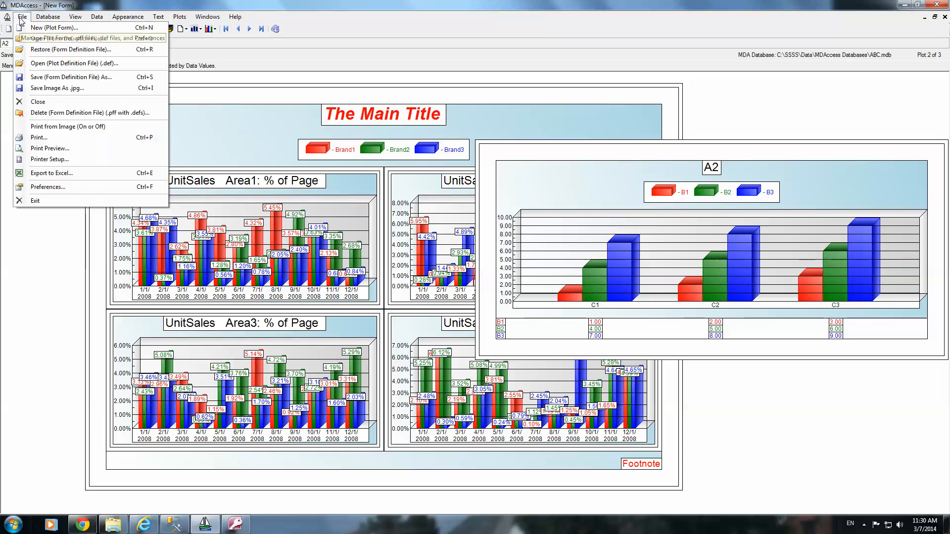
{"action": "left_click", "coordinate": [54, 126]}
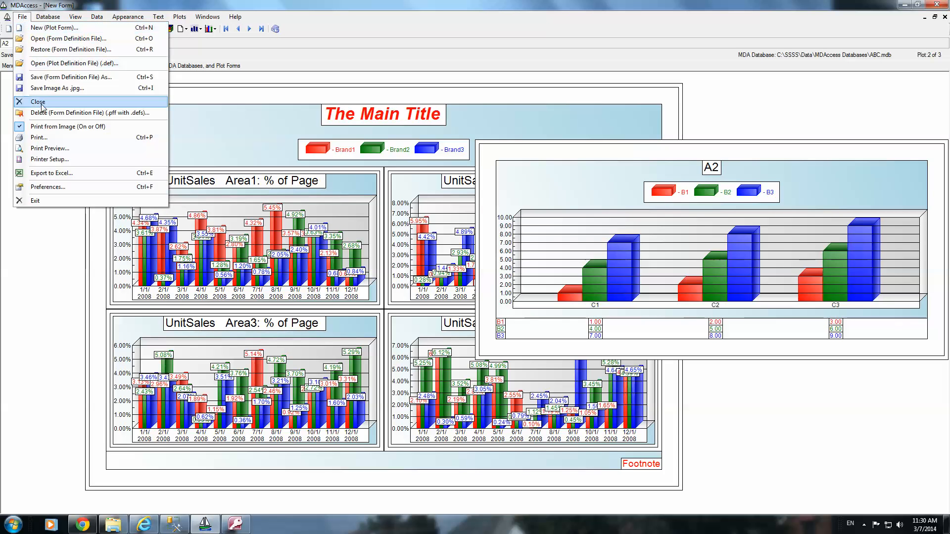
{"action": "left_click", "coordinate": [49, 142]}
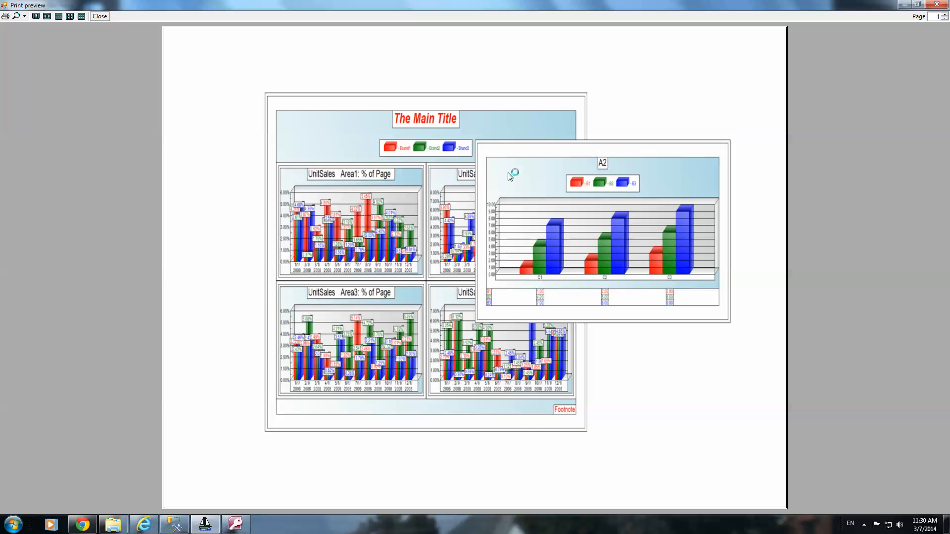
{"action": "left_click", "coordinate": [100, 16]}
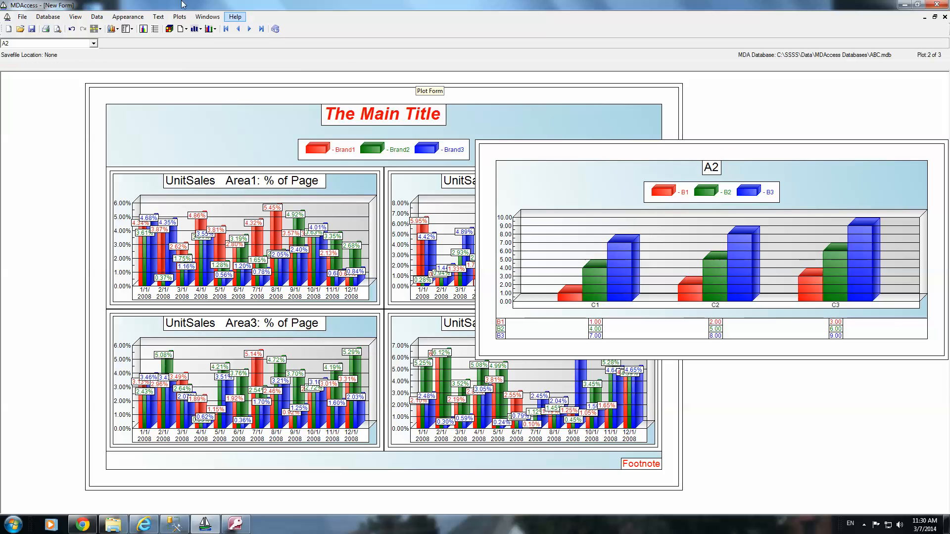
- Save the form definition file as MultiPlot1.pff in the MDAccess\TestDataSaveFiles folder
{"action": "left_click", "coordinate": [22, 16]}
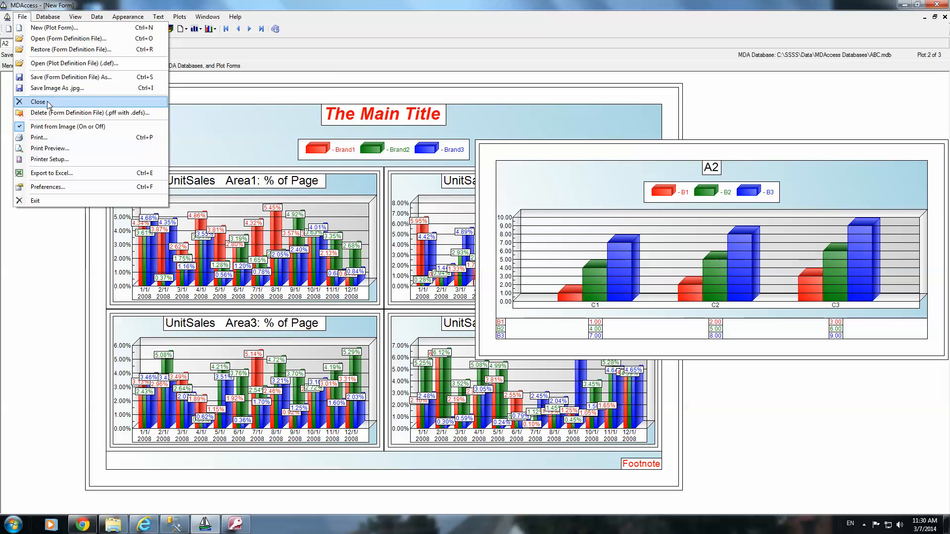
{"action": "left_click", "coordinate": [56, 77]}
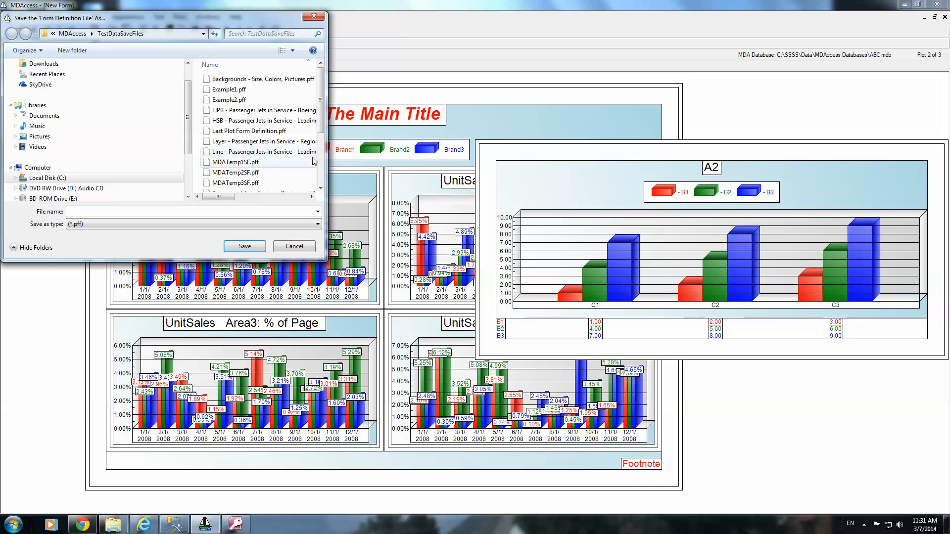
{"action": "left_click_drag", "start_coordinate": [322, 113], "coordinate": [324, 149]}
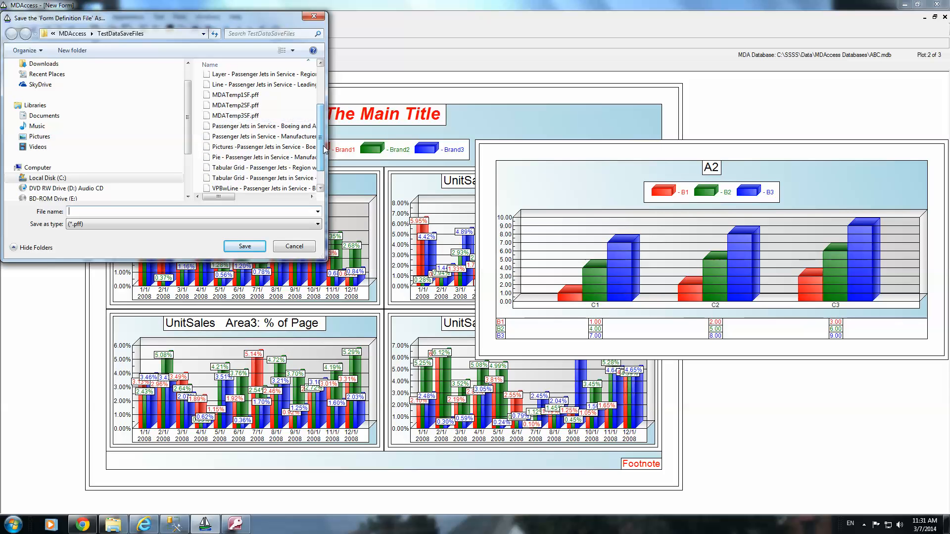
{"action": "left_click", "coordinate": [259, 117]}
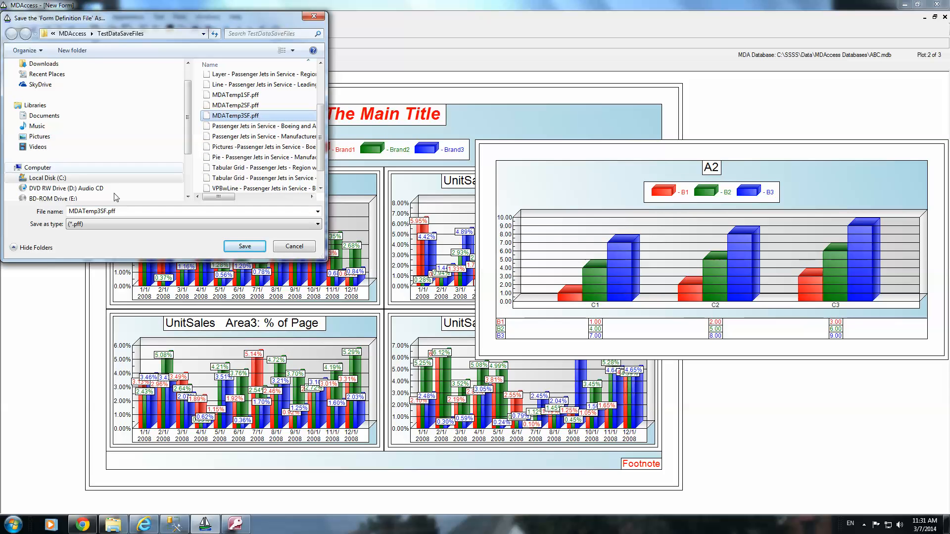
{"action": "double_click", "coordinate": [70, 212]}
{"action": "left_click_drag", "start_coordinate": [106, 212], "coordinate": [84, 211]}
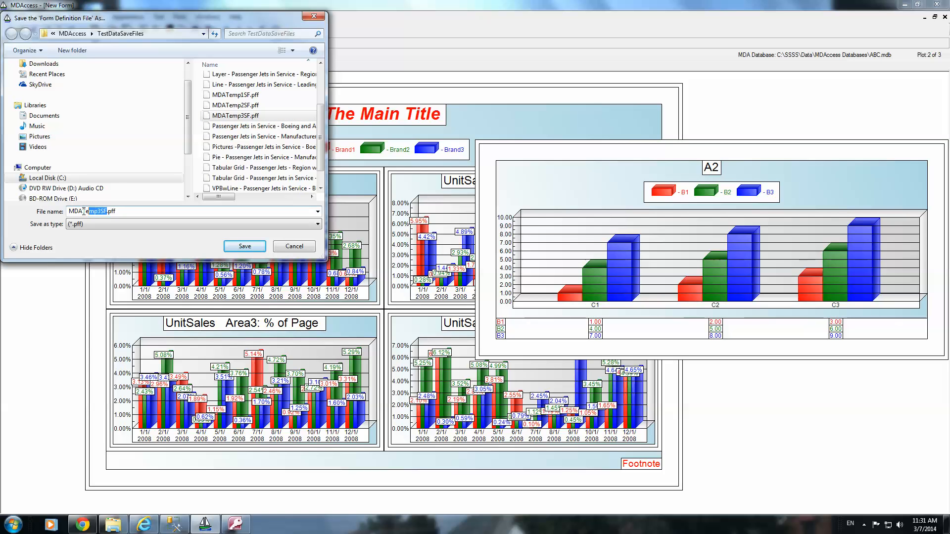
{"action": "type", "text": "MultiPlot1"}
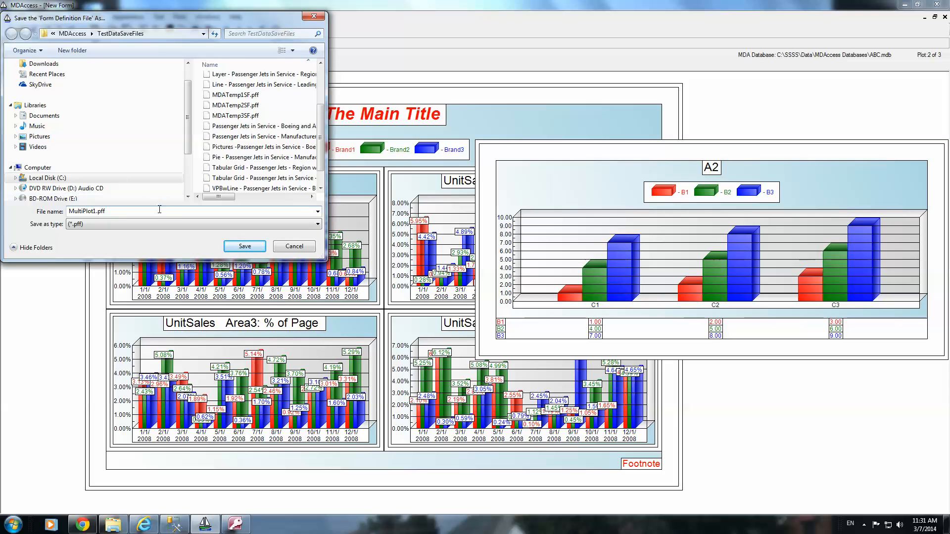
{"action": "left_click", "coordinate": [244, 245]}
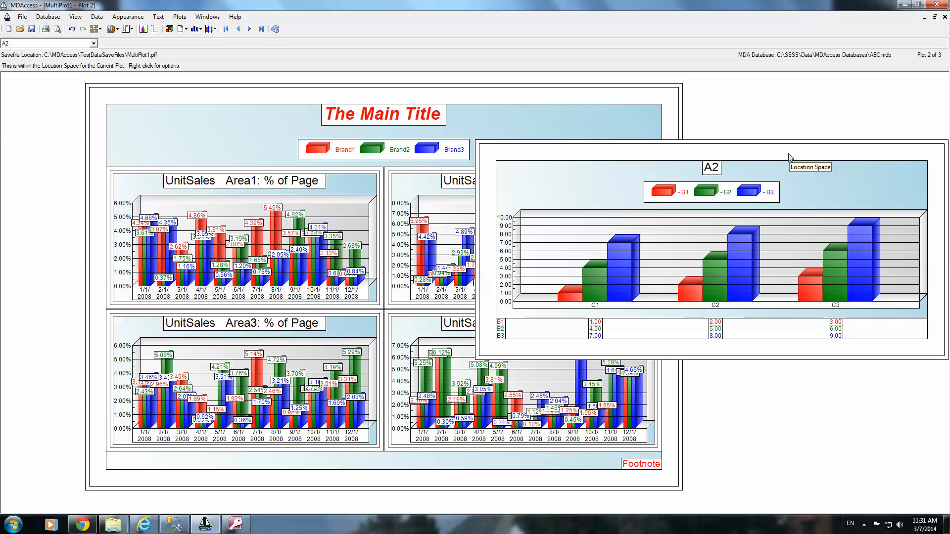
- Set the form's multi-plot positions to the defaults for 1 plot row so both plots sit side by side
{"action": "left_click", "coordinate": [180, 17]}
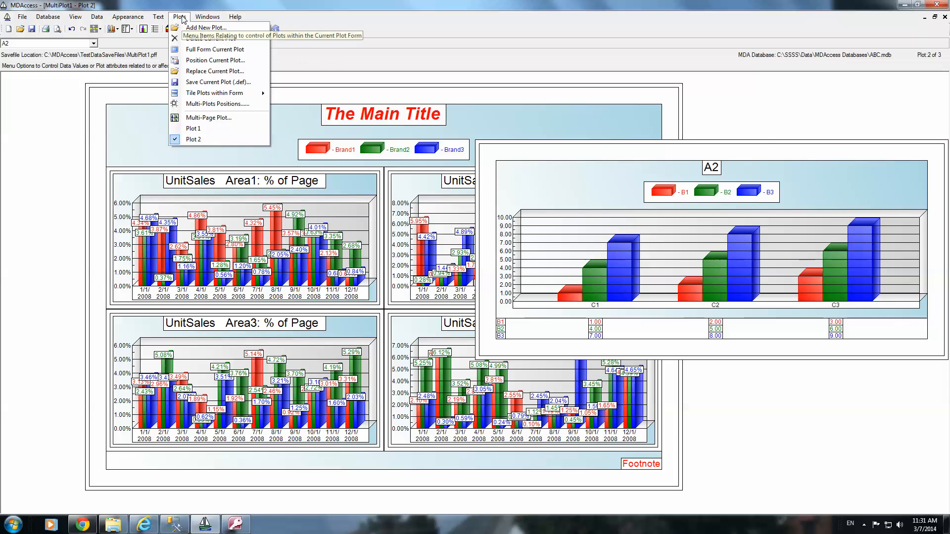
{"action": "left_click", "coordinate": [212, 105]}
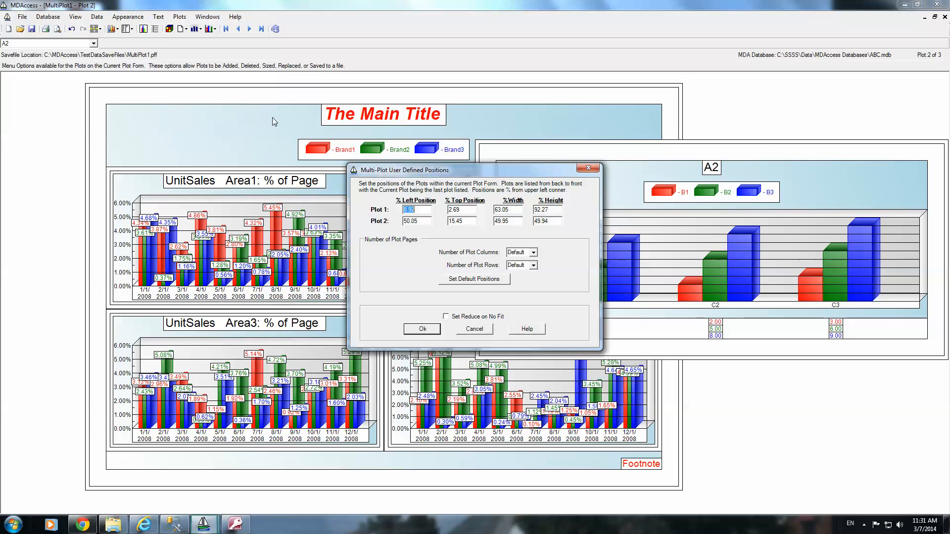
{"action": "left_click", "coordinate": [530, 266]}
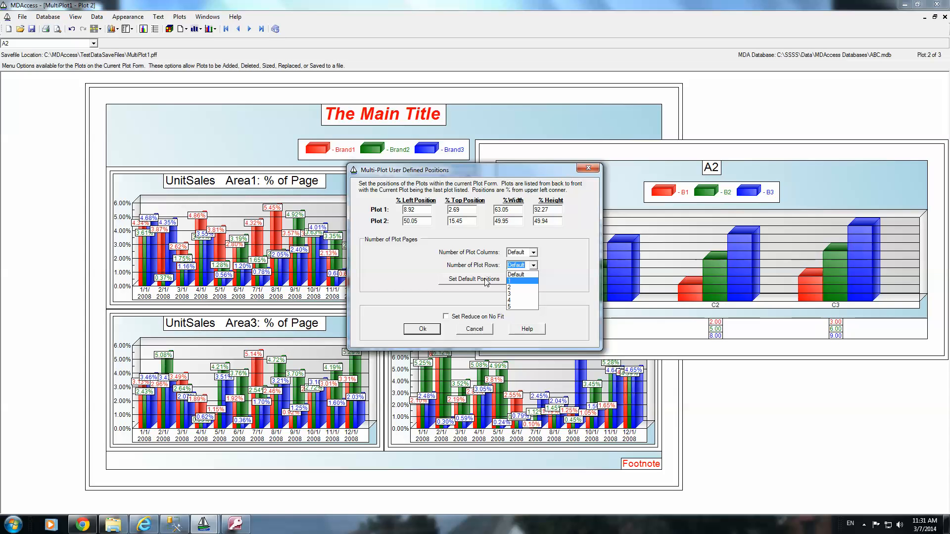
{"action": "left_click", "coordinate": [486, 281]}
{"action": "left_click", "coordinate": [533, 266]}
{"action": "left_click", "coordinate": [522, 281]}
{"action": "left_click", "coordinate": [507, 280]}
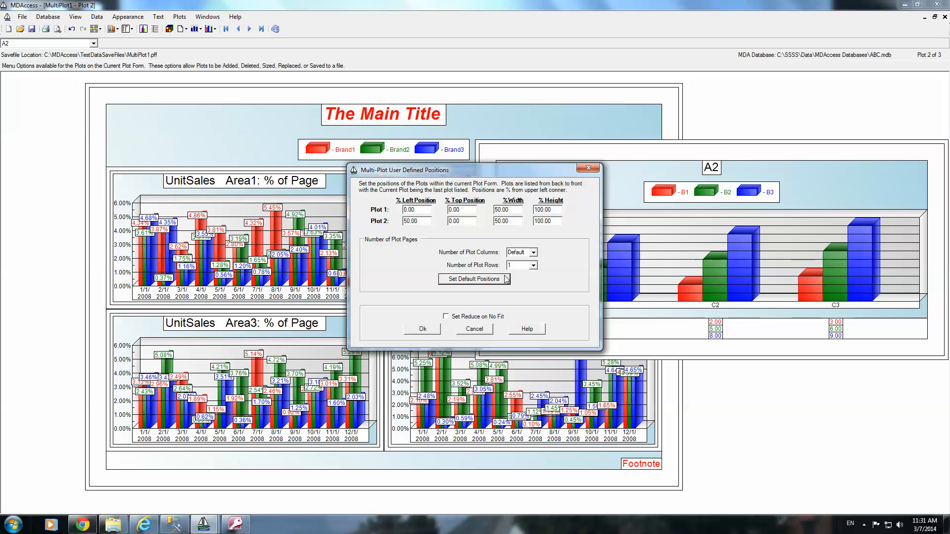
{"action": "left_click", "coordinate": [423, 329]}
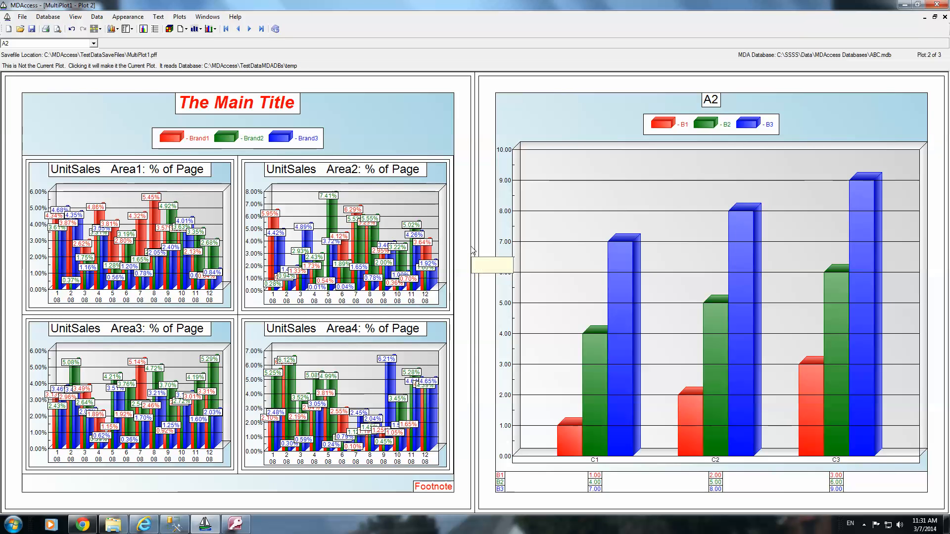
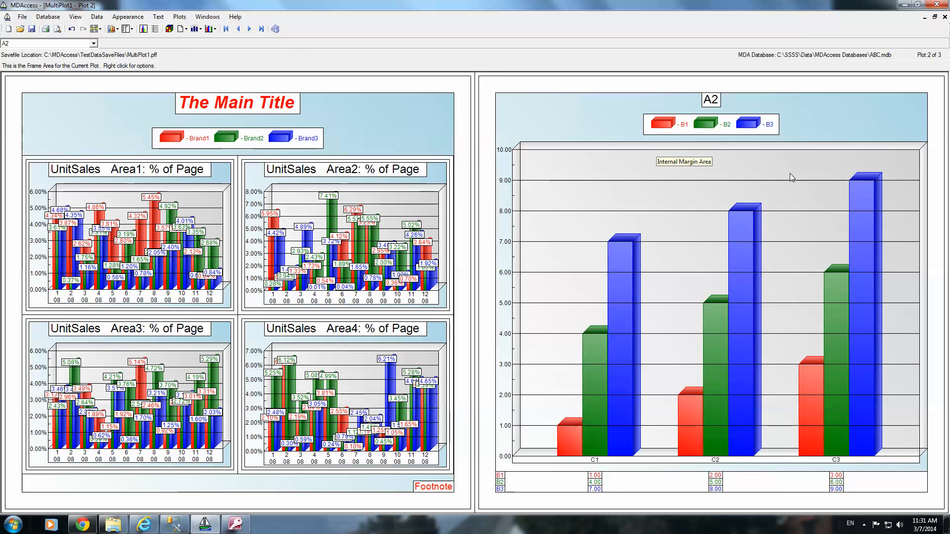
- Review which database dimensions are assigned to the A2 plot's pieces, groups and pages, leaving the axis association unchanged
{"action": "left_click", "coordinate": [214, 29]}
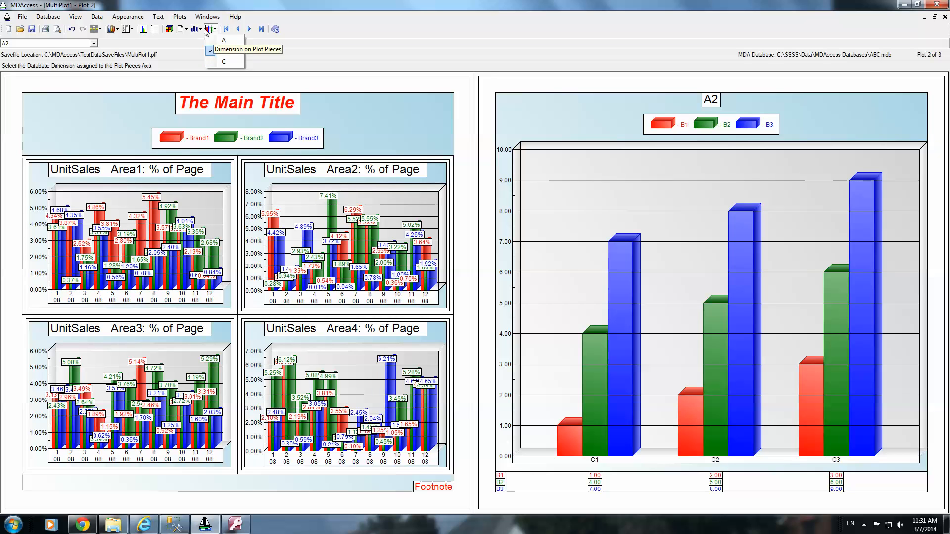
{"action": "left_click", "coordinate": [200, 29]}
{"action": "left_click", "coordinate": [208, 62]}
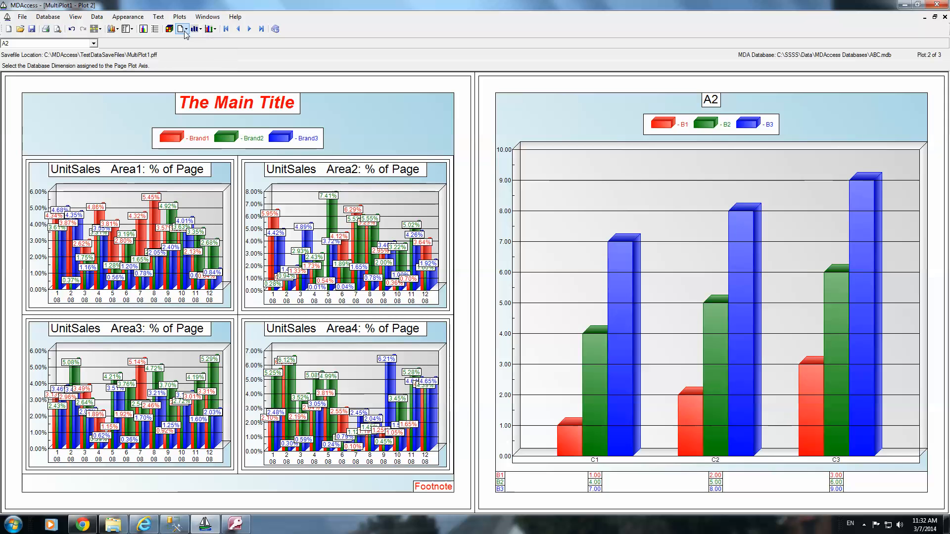
{"action": "left_click", "coordinate": [184, 29]}
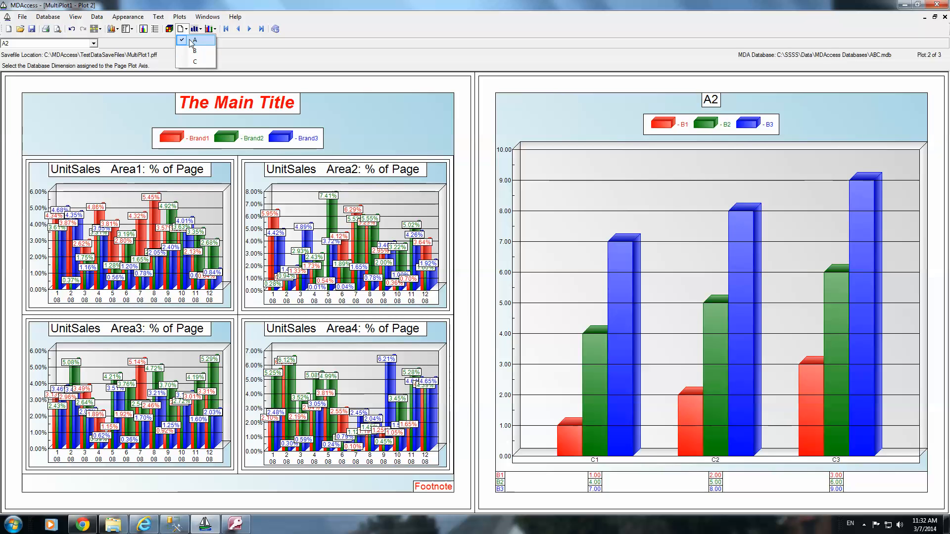
{"action": "left_click", "coordinate": [191, 40]}
{"action": "left_click", "coordinate": [170, 28]}
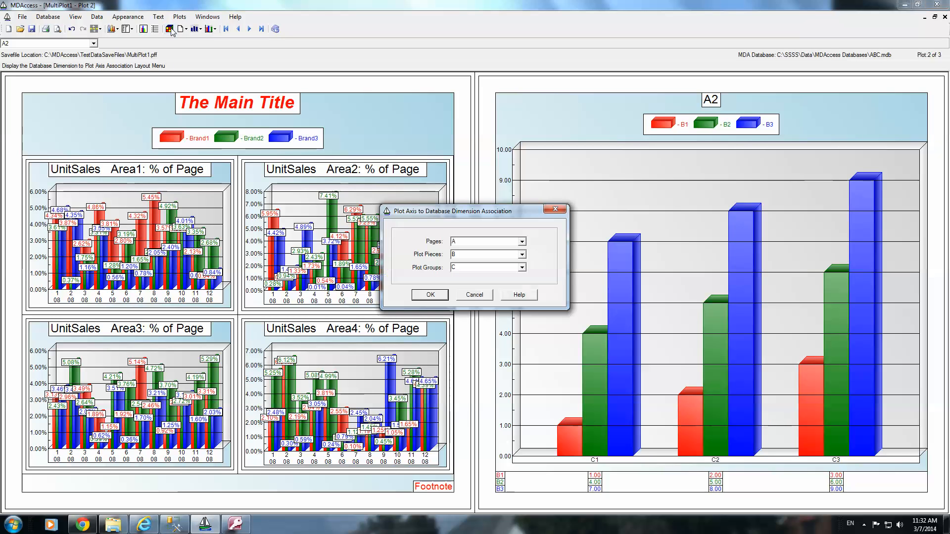
{"action": "left_click", "coordinate": [476, 298]}
- Examine the available and selected elements of dimensions A, B and C for the A2 plot
{"action": "left_click", "coordinate": [132, 28]}
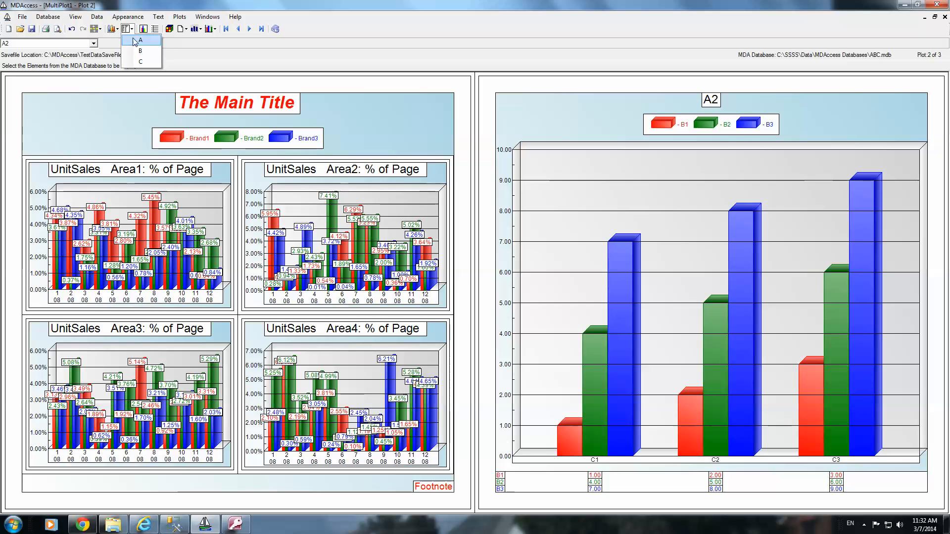
{"action": "left_click", "coordinate": [138, 40]}
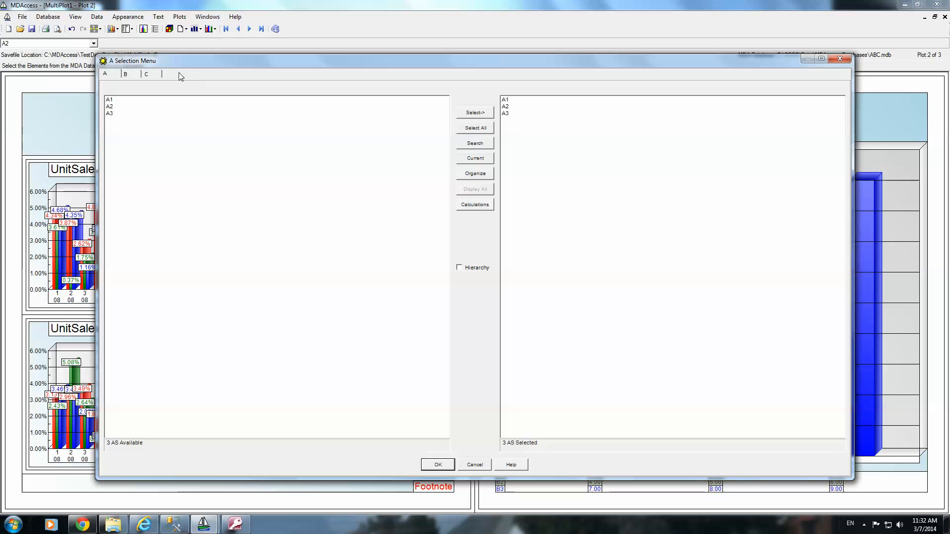
{"action": "left_click", "coordinate": [136, 75]}
{"action": "left_click", "coordinate": [146, 77]}
{"action": "left_click", "coordinate": [135, 76]}
{"action": "left_click", "coordinate": [114, 78]}
{"action": "left_click", "coordinate": [129, 75]}
- Inspect the definition of dimension B's Aggregation 1 calculation without changing it, and close the element selection
{"action": "left_click", "coordinate": [474, 205]}
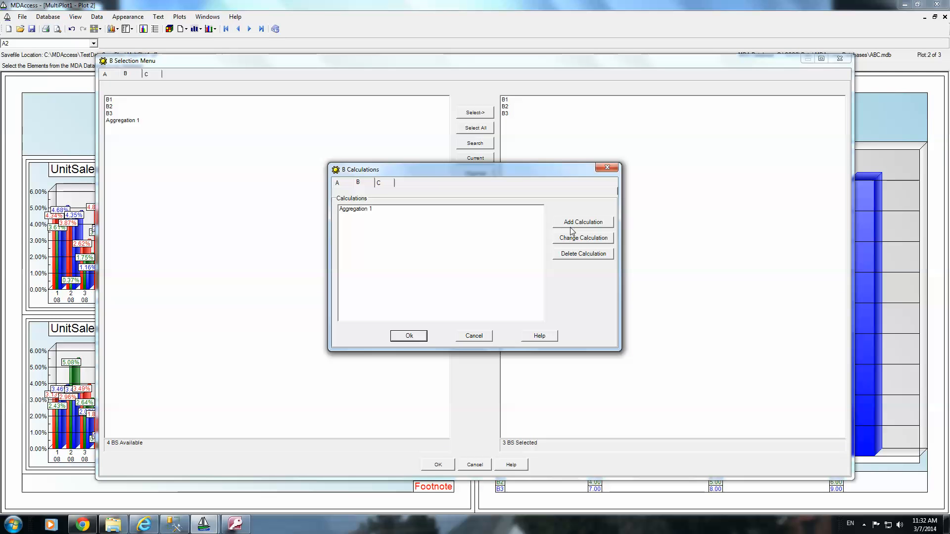
{"action": "left_click", "coordinate": [375, 210]}
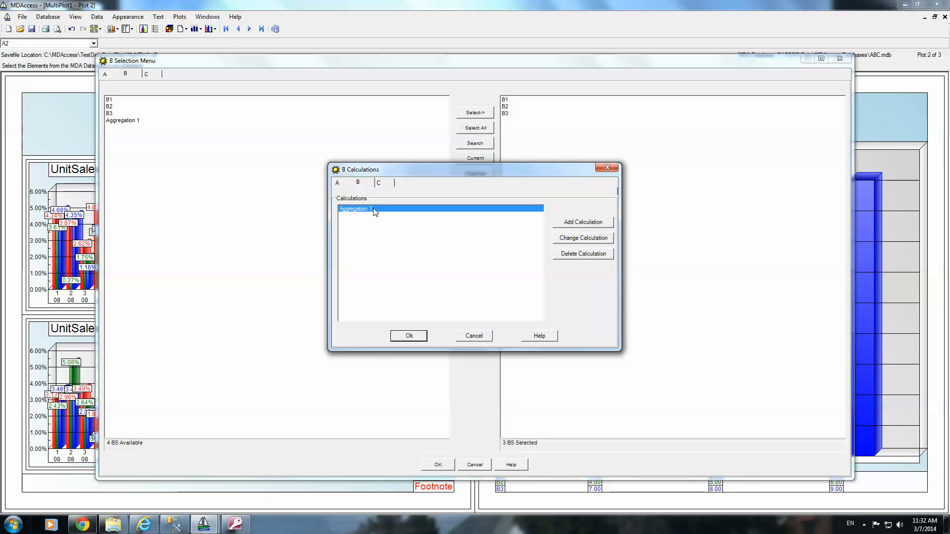
{"action": "left_click", "coordinate": [589, 238]}
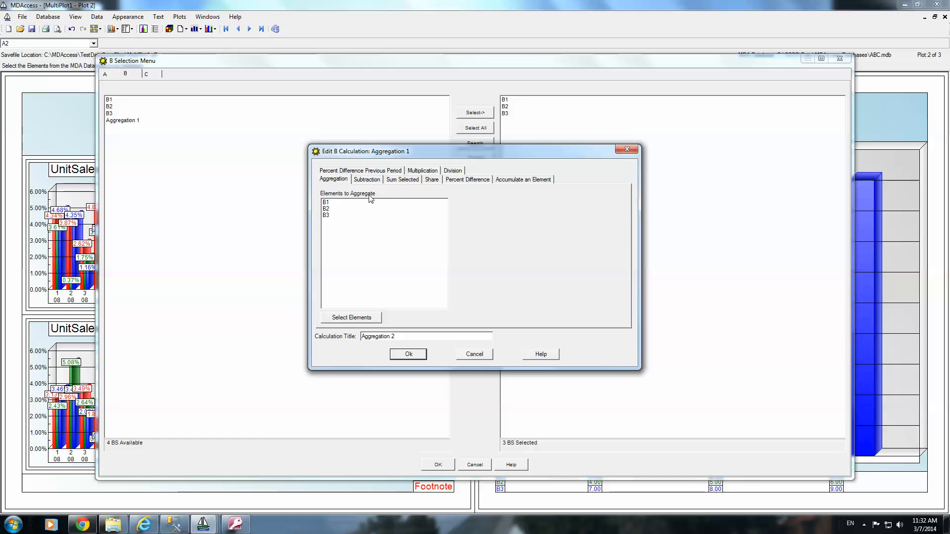
{"action": "left_click", "coordinate": [485, 354]}
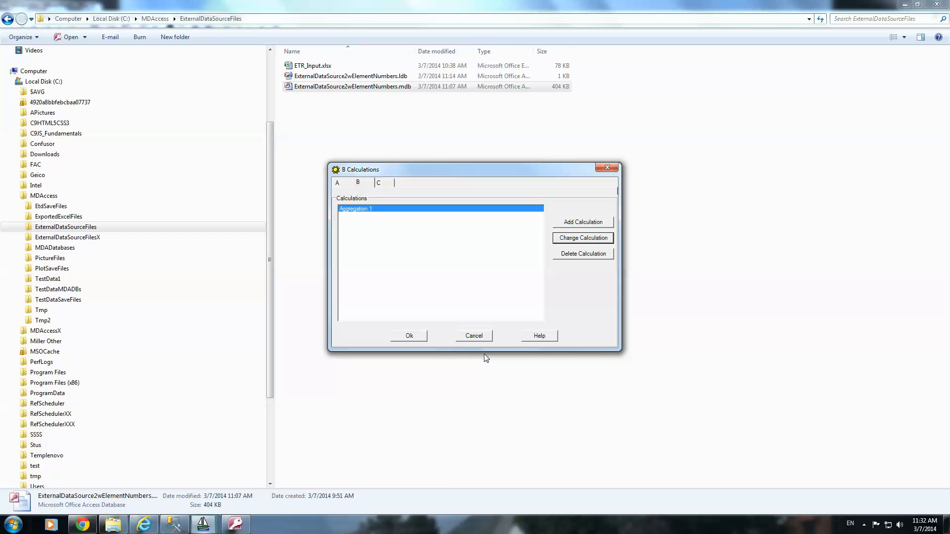
{"action": "left_click", "coordinate": [481, 337]}
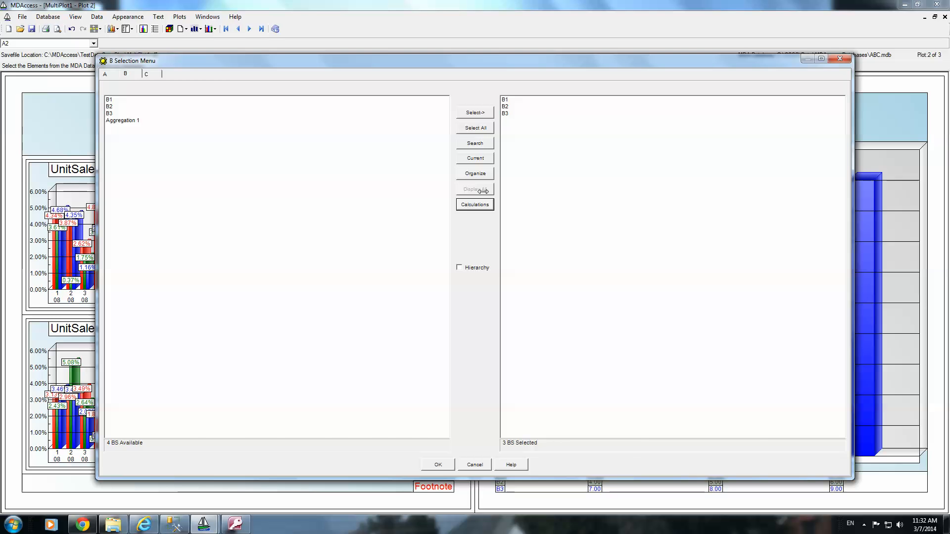
{"action": "left_click", "coordinate": [439, 465]}
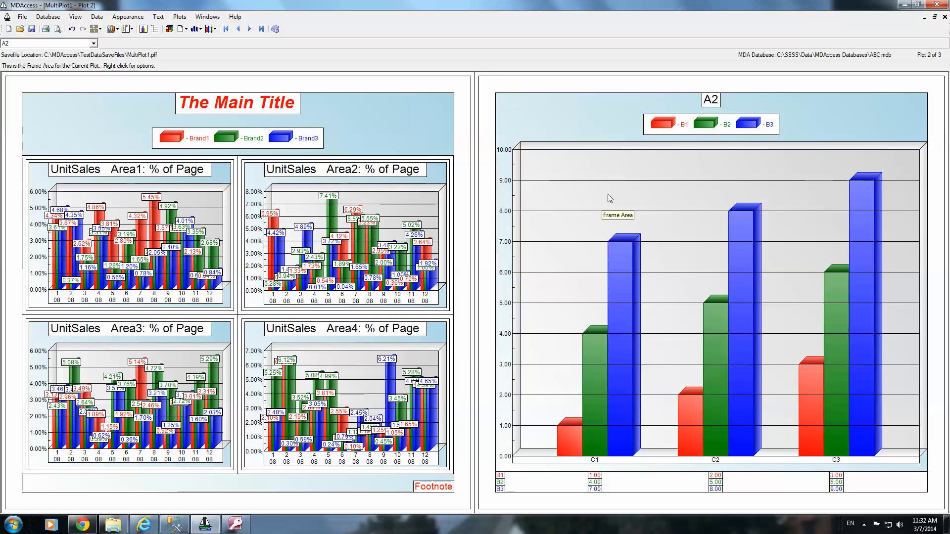
- Review which database dimensions are assigned to the UnitSales plot's groups, pieces and pages, leaving the axis assignments unchanged
{"action": "left_click", "coordinate": [364, 93]}
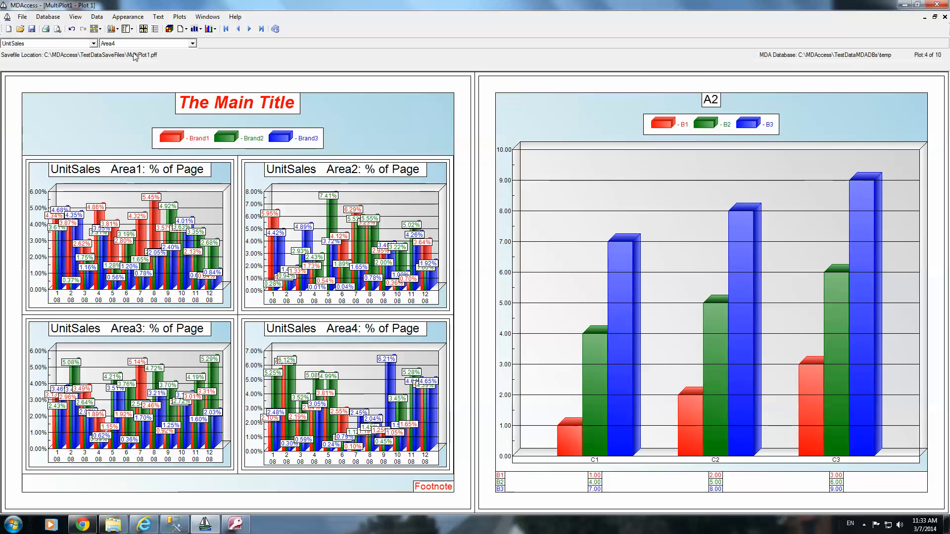
{"action": "left_click", "coordinate": [196, 28]}
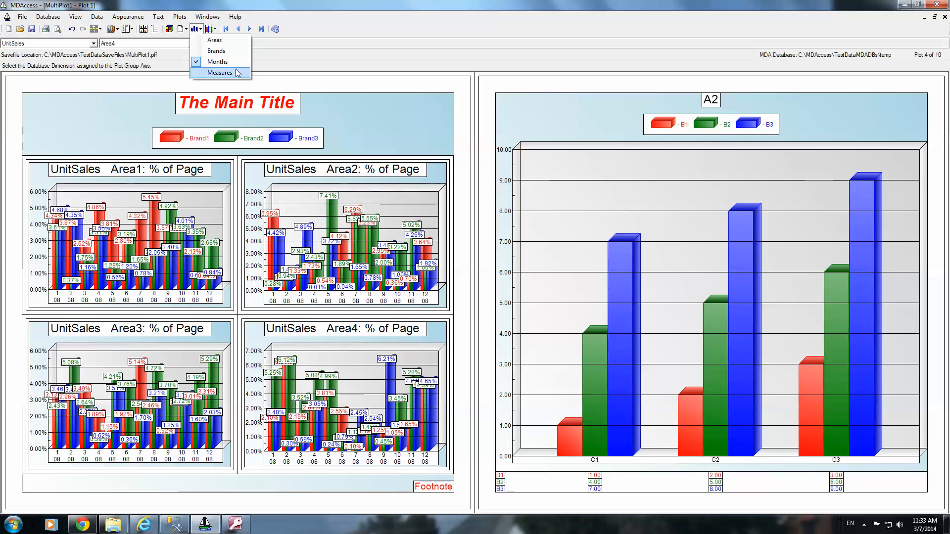
{"action": "left_click", "coordinate": [221, 42]}
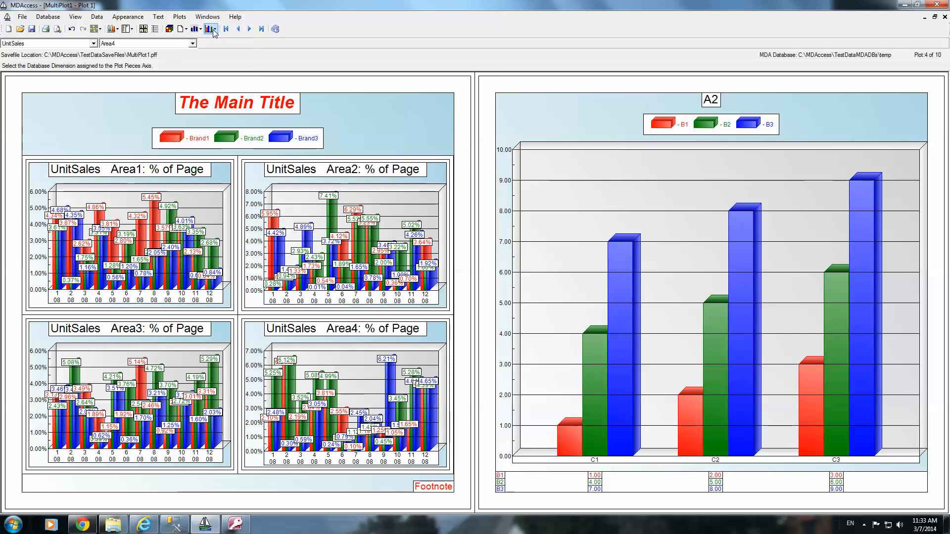
{"action": "left_click", "coordinate": [214, 29]}
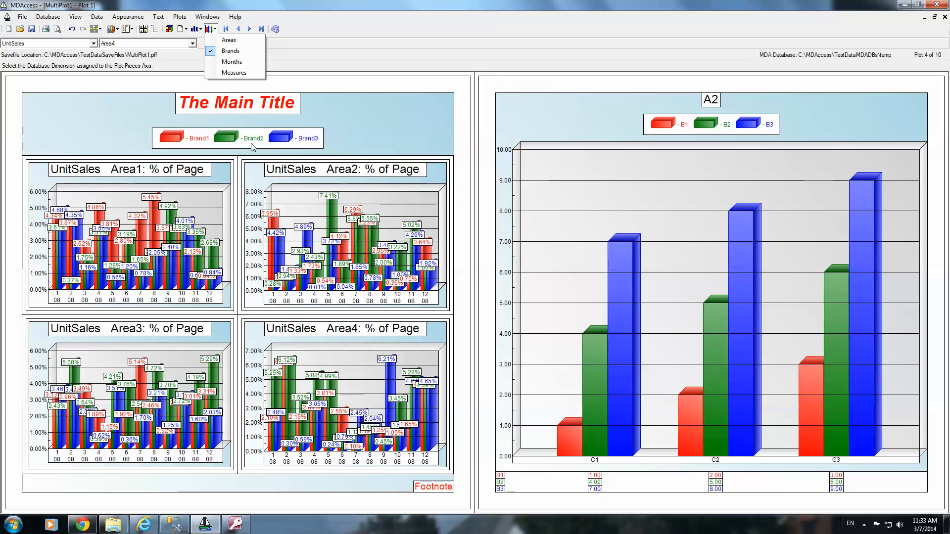
{"action": "left_click", "coordinate": [210, 29]}
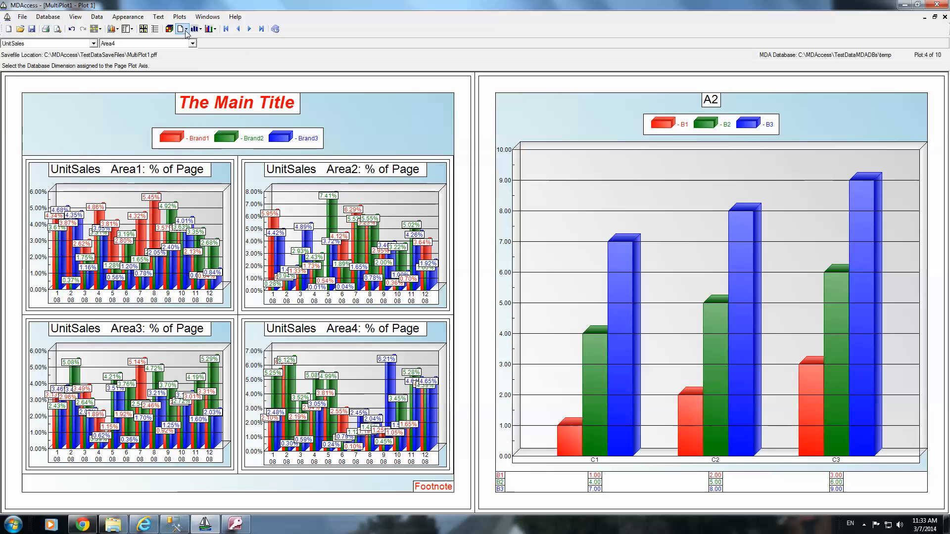
{"action": "left_click", "coordinate": [186, 28]}
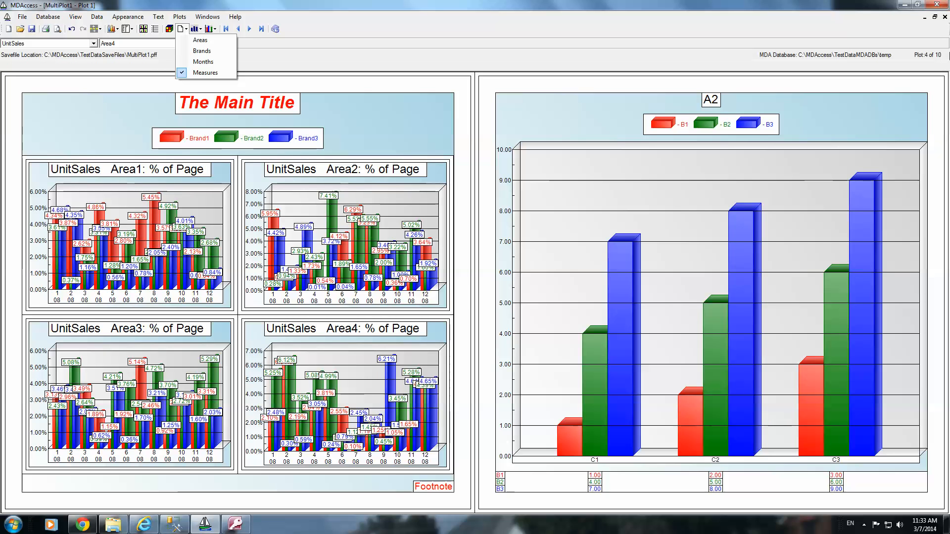
{"action": "left_click", "coordinate": [359, 25]}
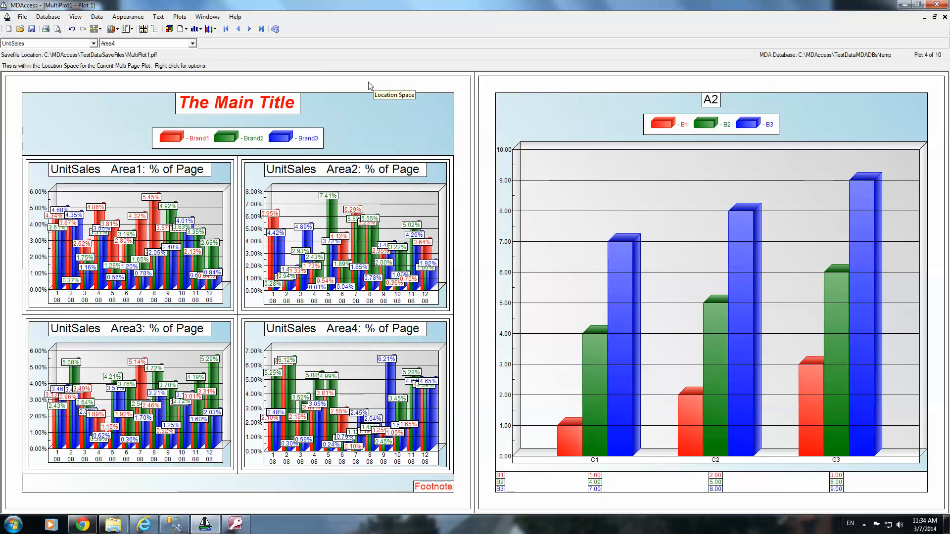
- Switch the UnitSales plot from its multi-page layout to a single page and advance it to Area6
{"action": "left_click", "coordinate": [530, 87]}
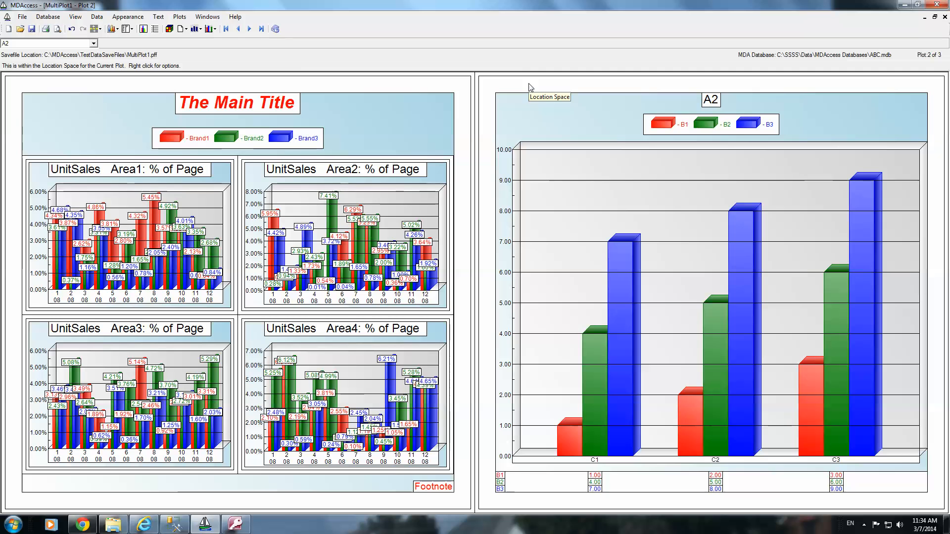
{"action": "left_click", "coordinate": [398, 85]}
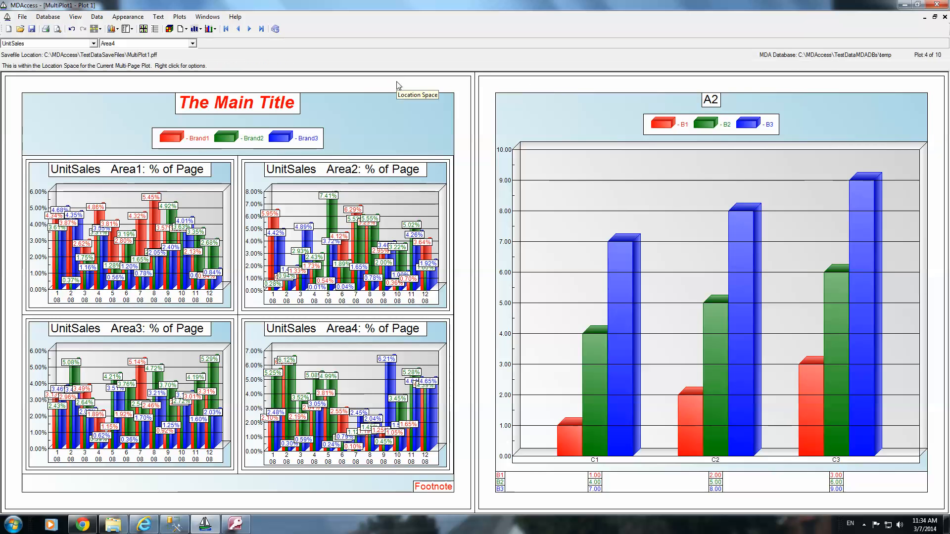
{"action": "left_click", "coordinate": [146, 30]}
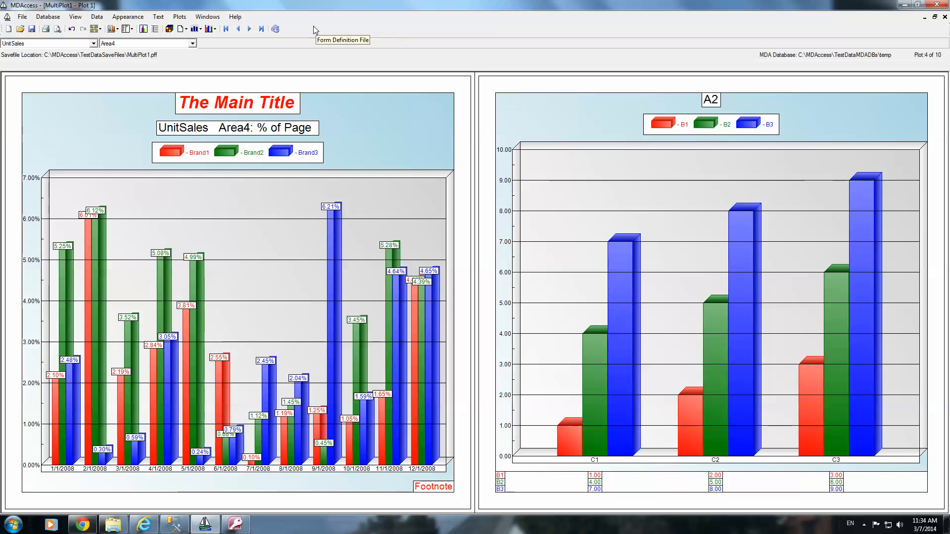
{"action": "left_click", "coordinate": [250, 29]}
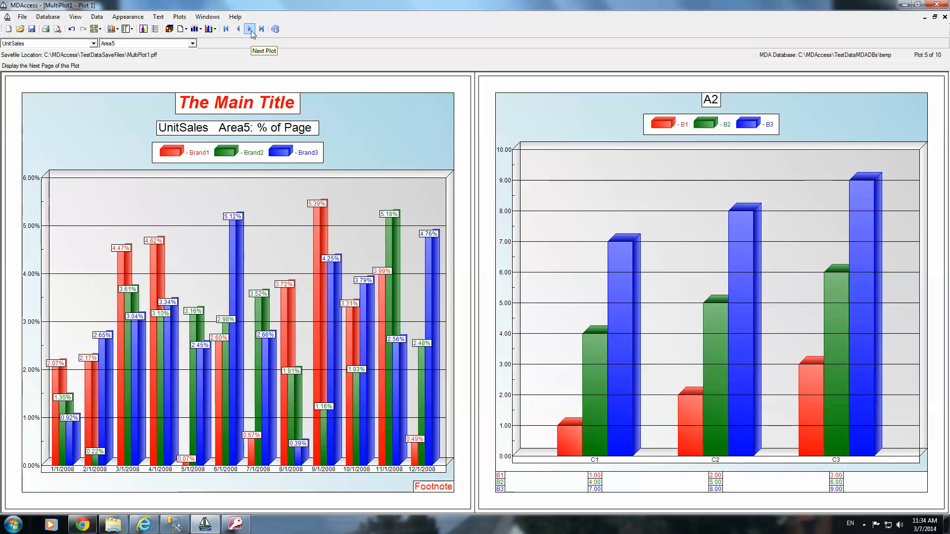
{"action": "left_click", "coordinate": [250, 30]}
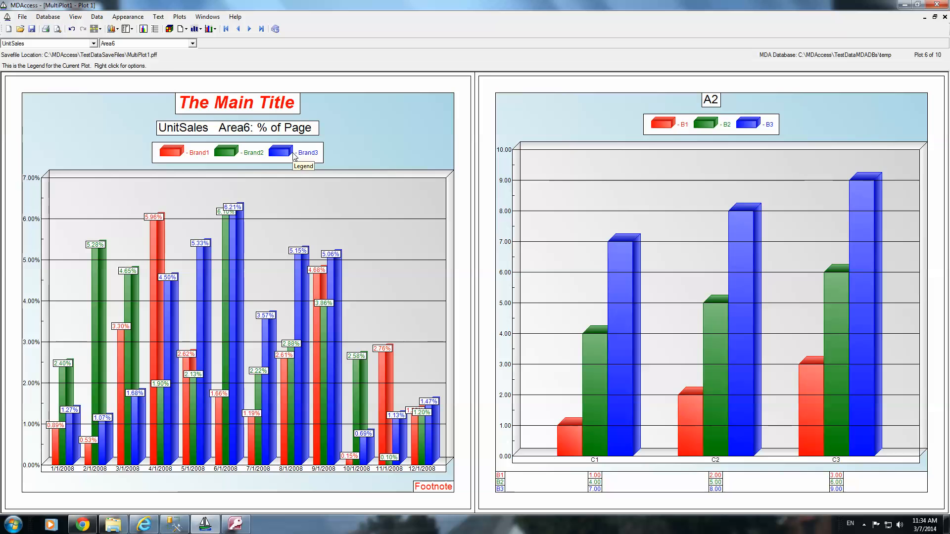
- Delete the A2 plot from the form and resize the remaining UnitSales plot to fill the full form
{"action": "left_click", "coordinate": [791, 102]}
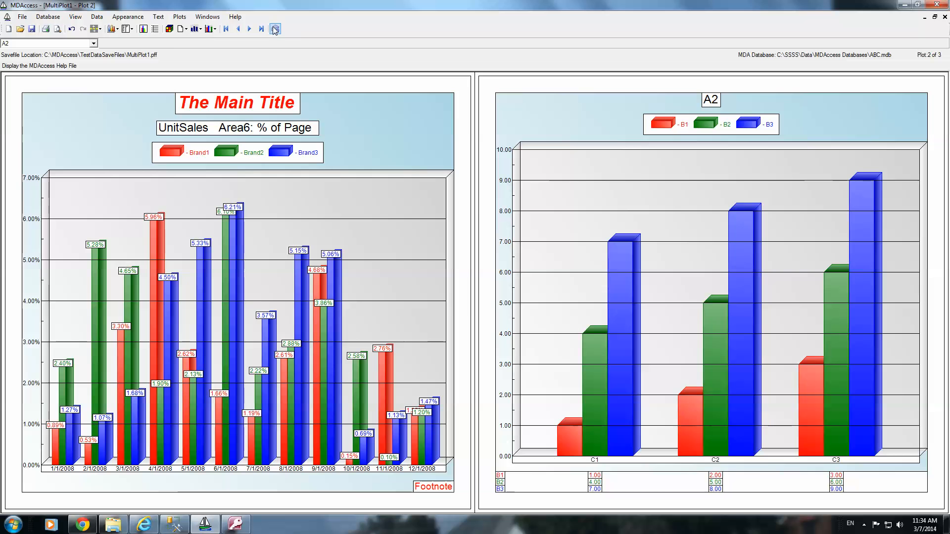
{"action": "key", "text": "Delete"}
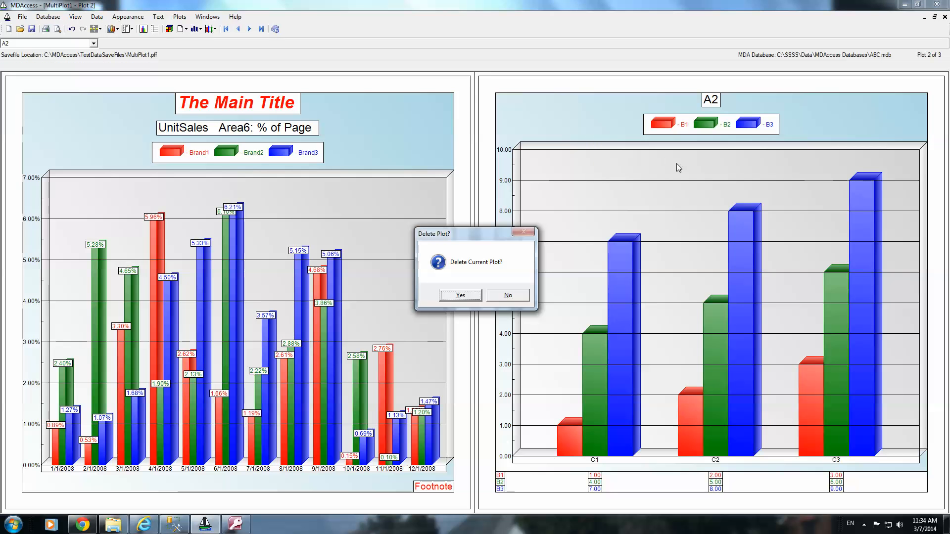
{"action": "left_click", "coordinate": [454, 298]}
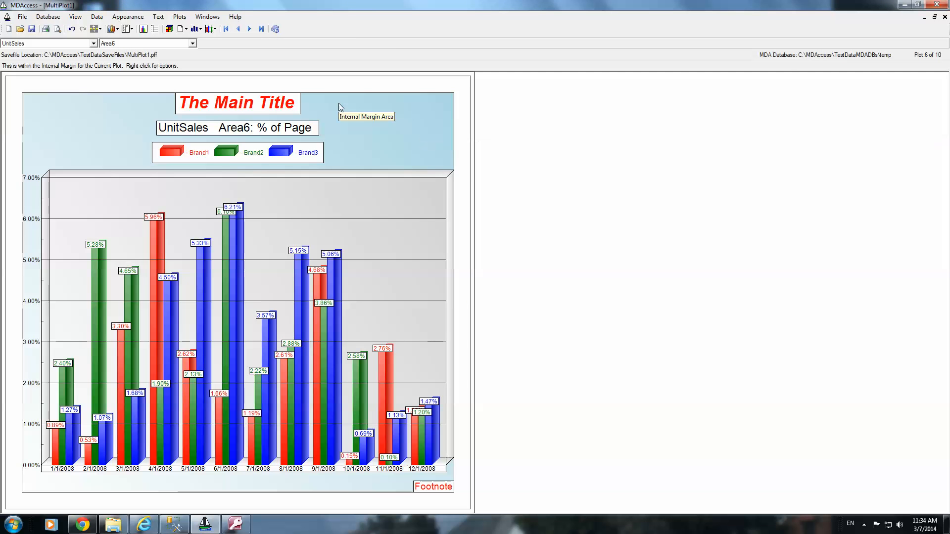
{"action": "left_click", "coordinate": [179, 16]}
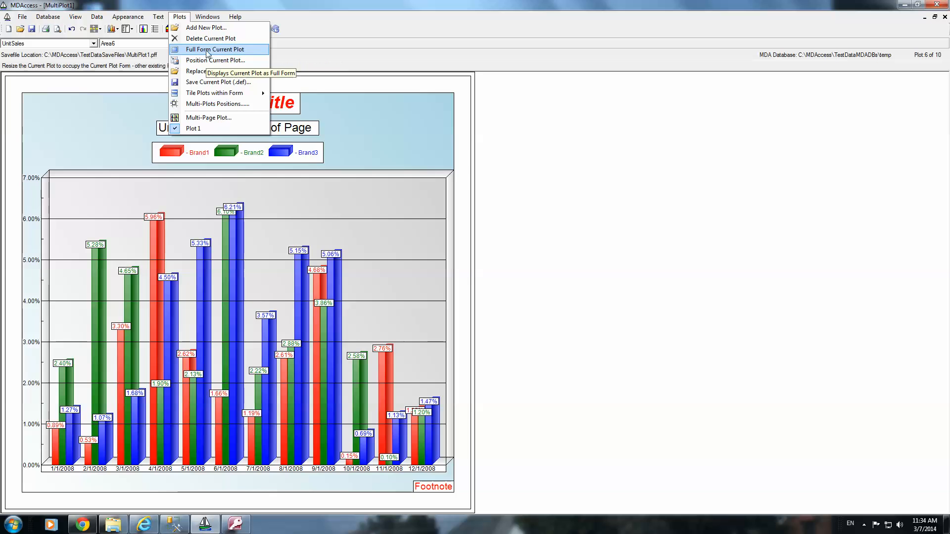
{"action": "left_click", "coordinate": [208, 50]}
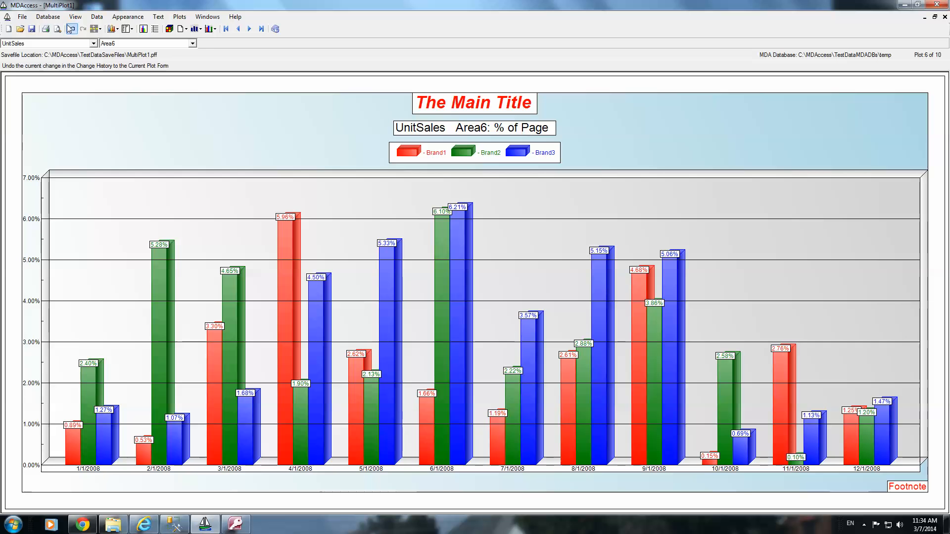
{"action": "left_click", "coordinate": [22, 16]}
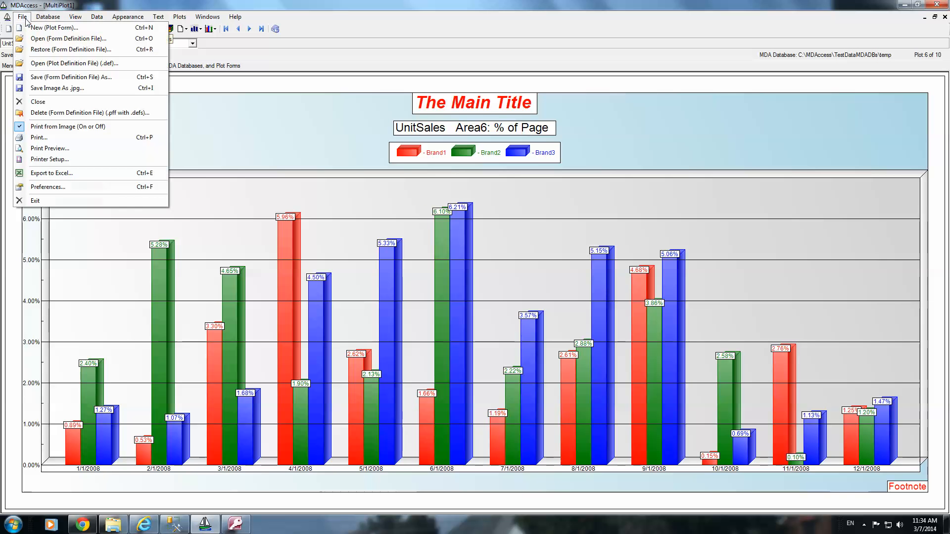
{"action": "left_click", "coordinate": [47, 77]}
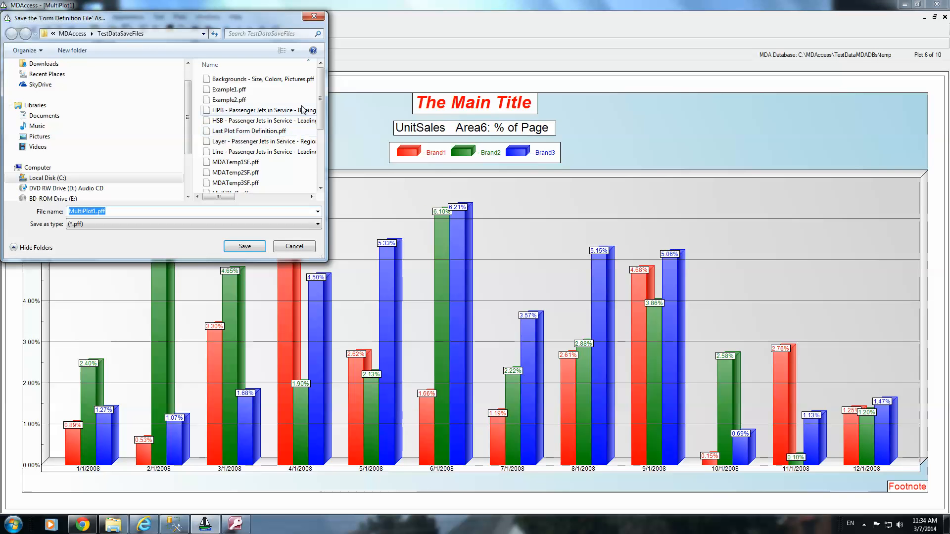
{"action": "left_click_drag", "start_coordinate": [321, 116], "coordinate": [322, 156]}
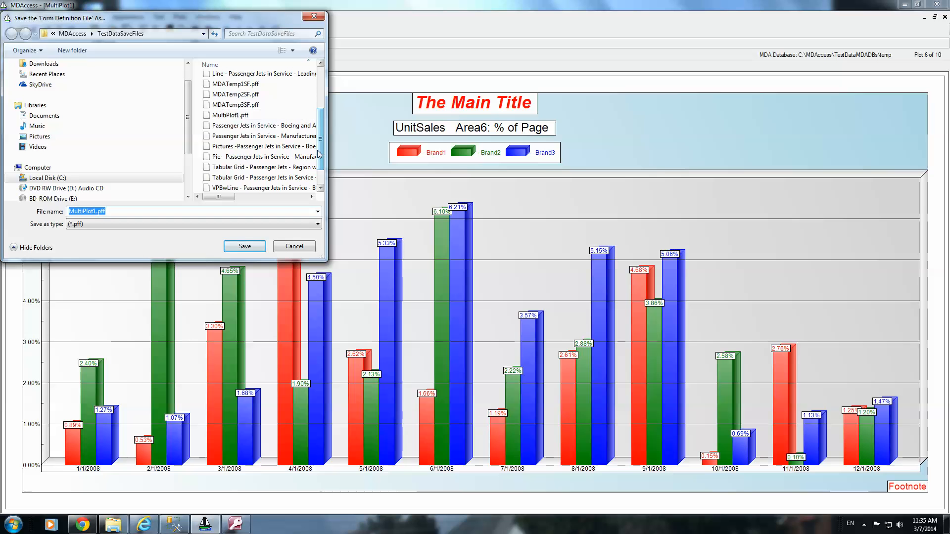
{"action": "double_click", "coordinate": [228, 117]}
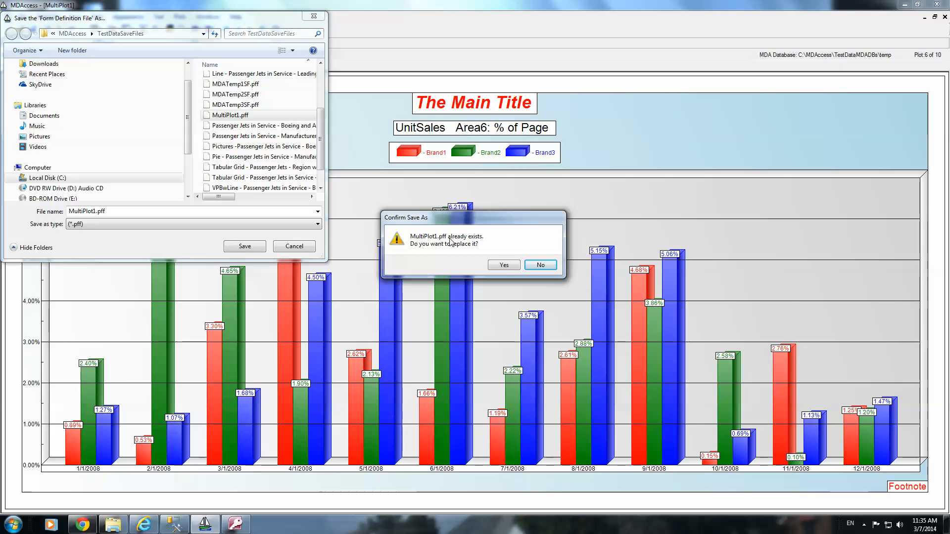
{"action": "left_click", "coordinate": [539, 266]}
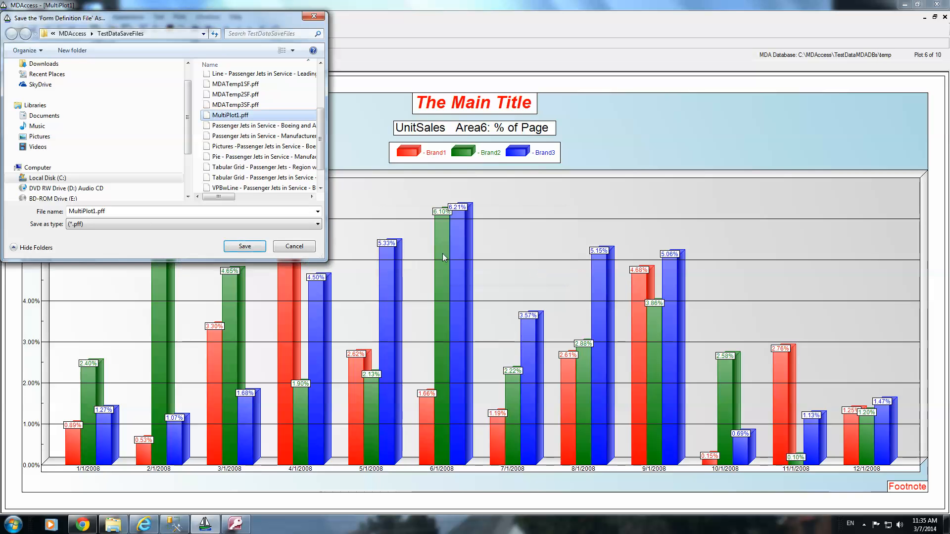
{"action": "left_click", "coordinate": [305, 250]}
- Restore the plot form from the saved form definition file MultiPlot1.pff
{"action": "left_click", "coordinate": [22, 17]}
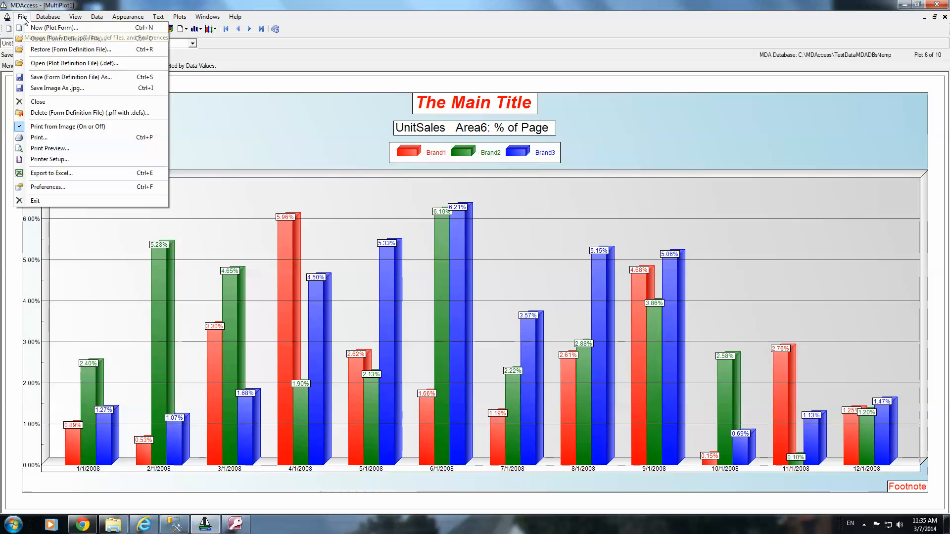
{"action": "left_click", "coordinate": [39, 51]}
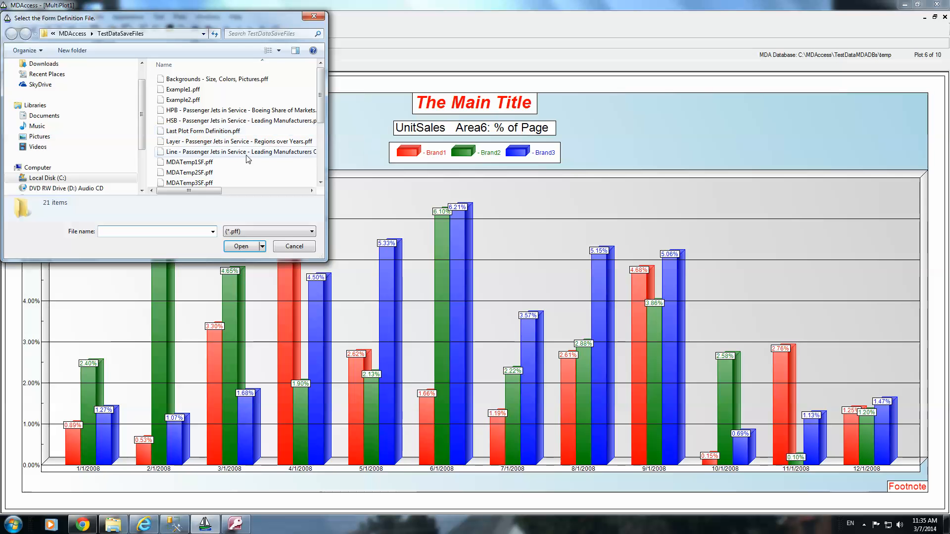
{"action": "left_click_drag", "start_coordinate": [322, 108], "coordinate": [325, 132]}
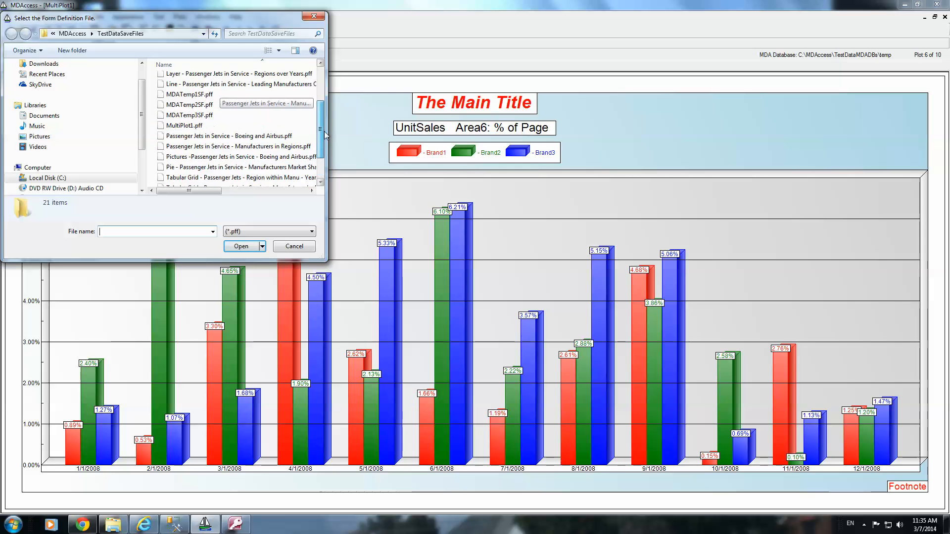
{"action": "double_click", "coordinate": [196, 130]}
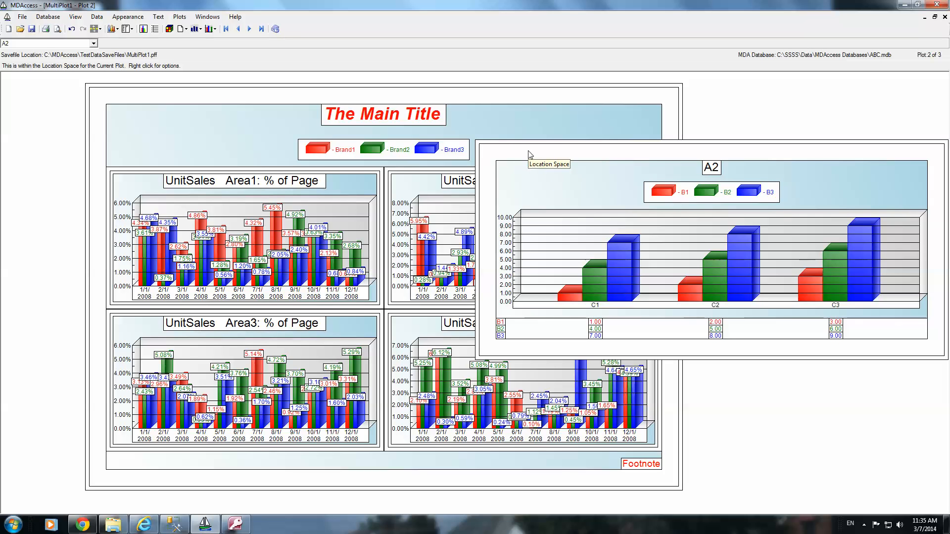
- Undo the form restore, the full-form resize and the deletion of the A2 plot
{"action": "left_click", "coordinate": [72, 30]}
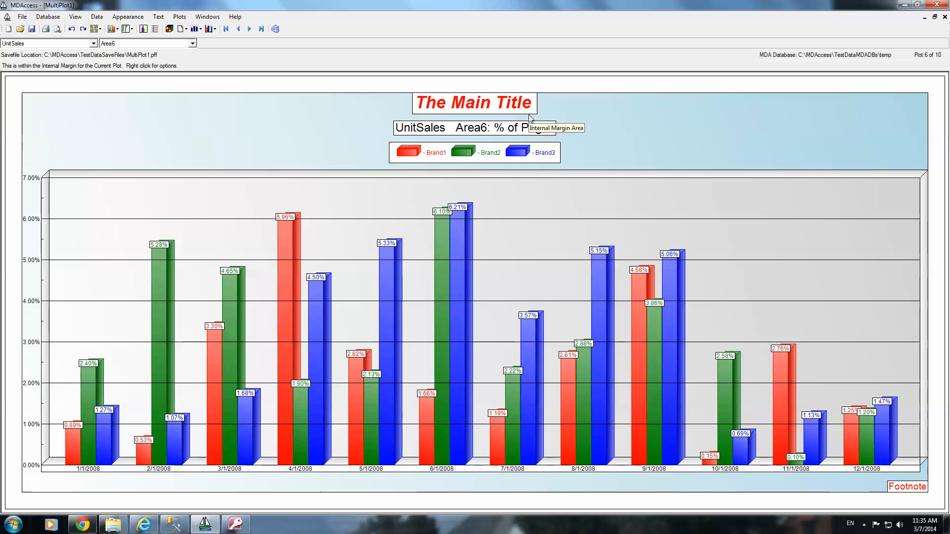
{"action": "left_click", "coordinate": [72, 30]}
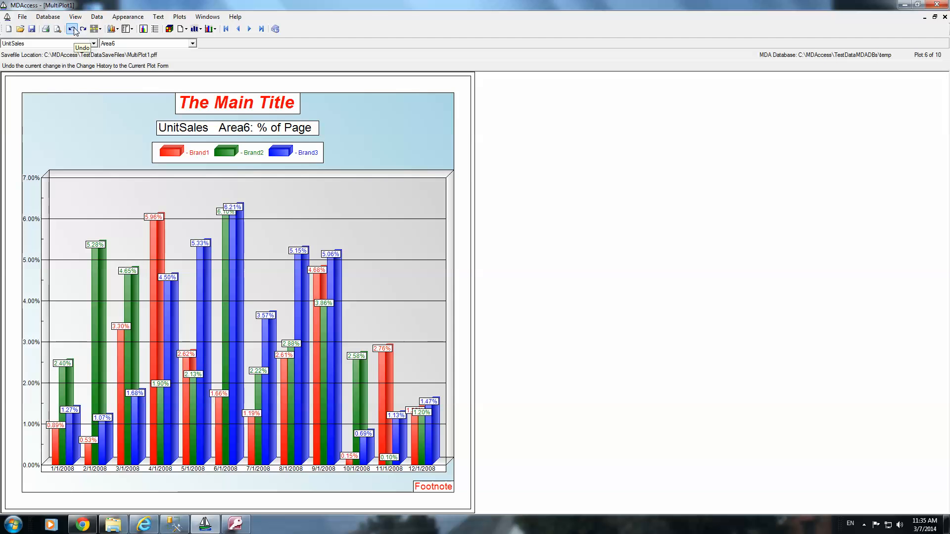
{"action": "left_click", "coordinate": [73, 29]}
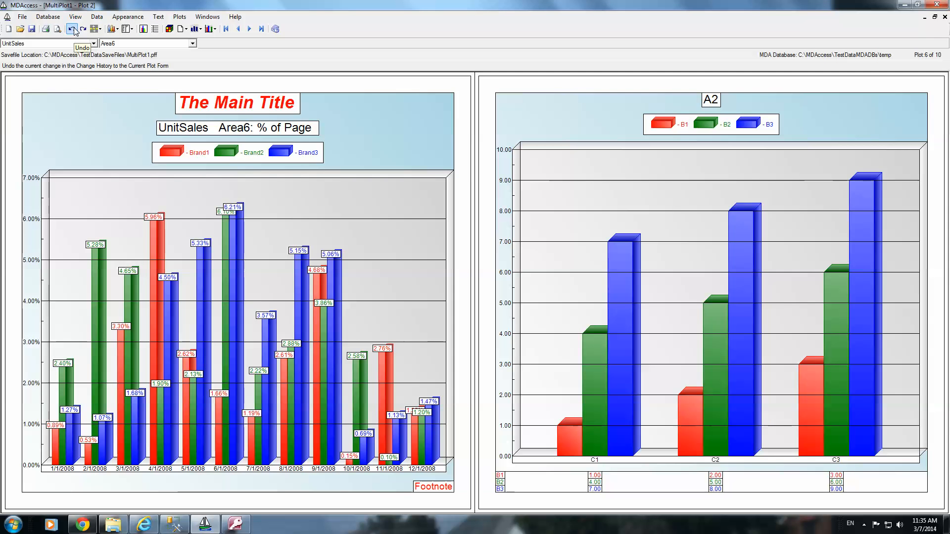
- Redo the A2 plot deletion, full-form resize and form restore, and undo the restore again
{"action": "left_click", "coordinate": [83, 30]}
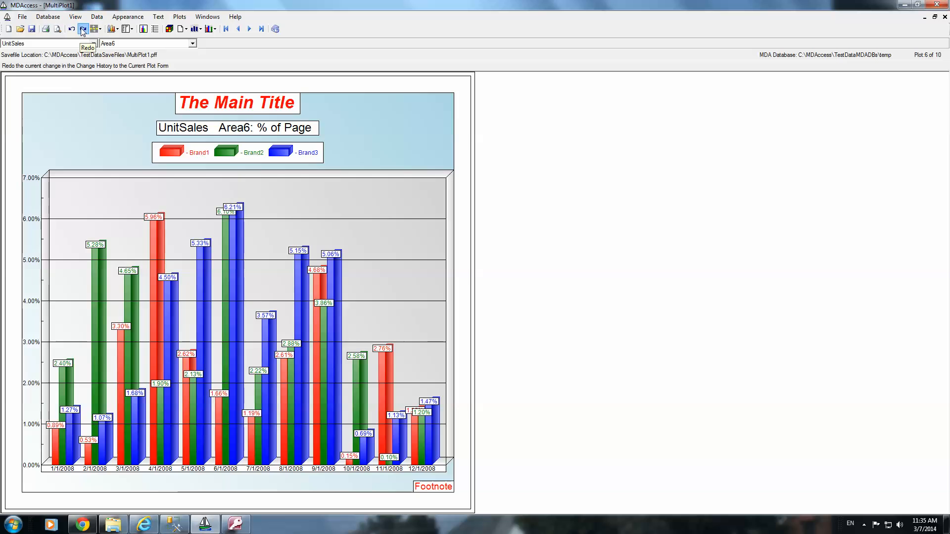
{"action": "left_click", "coordinate": [83, 30]}
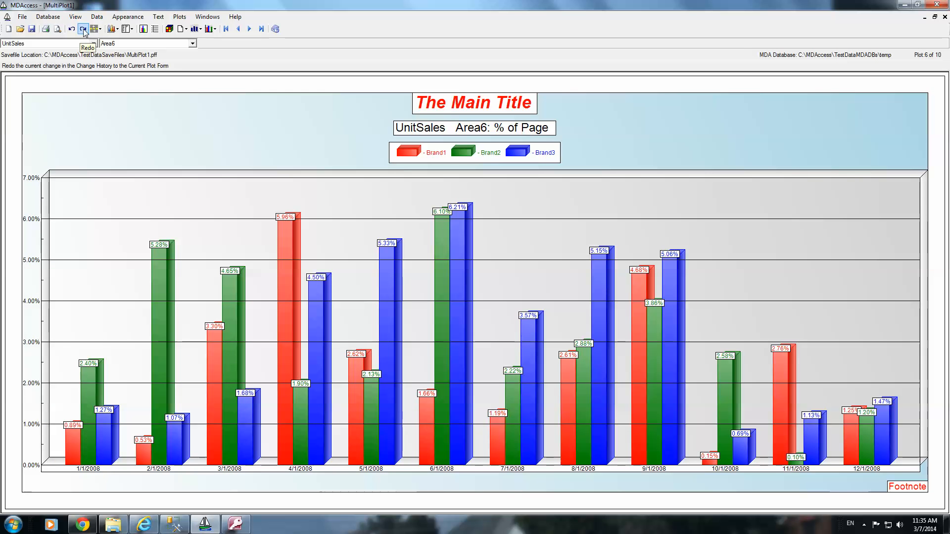
{"action": "left_click", "coordinate": [83, 30]}
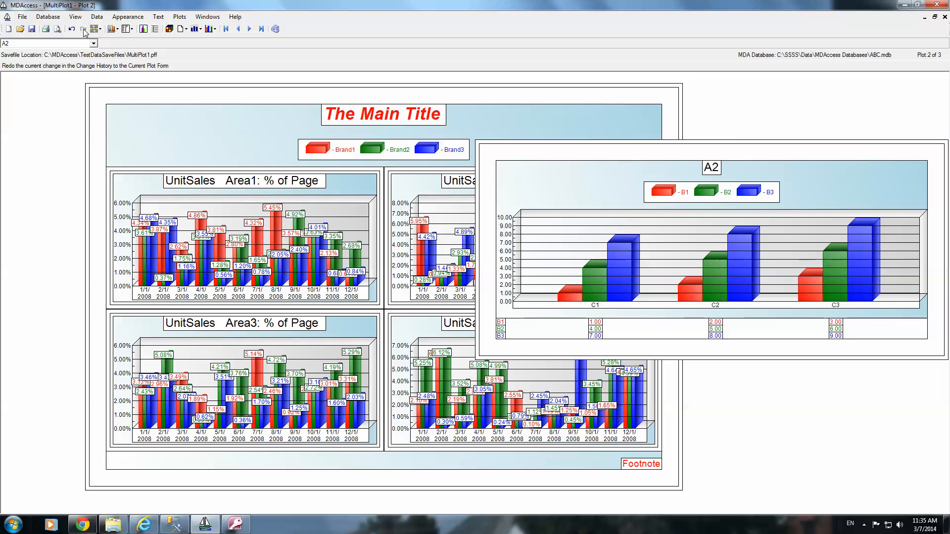
{"action": "left_click", "coordinate": [72, 28]}
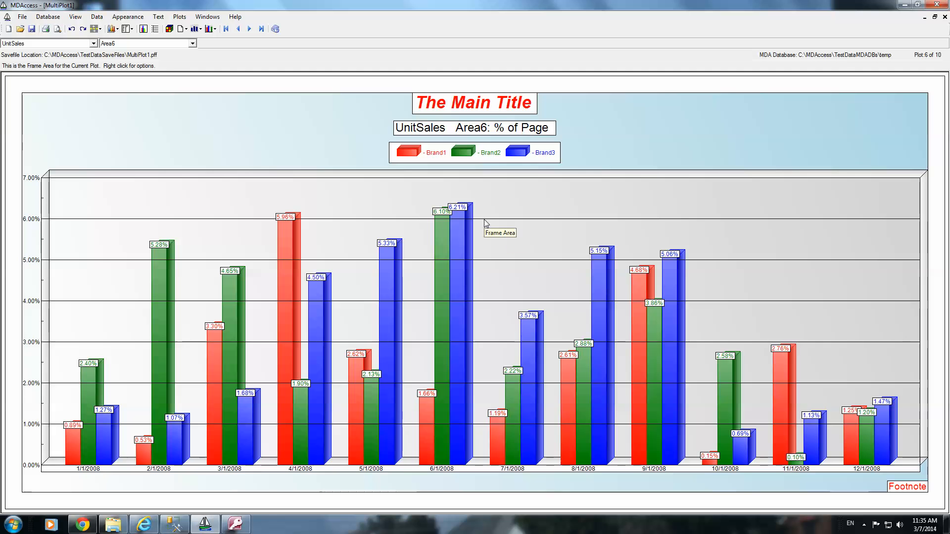
- Close the MultiPlot1 plot form without saving it to a file
{"action": "left_click", "coordinate": [945, 17]}
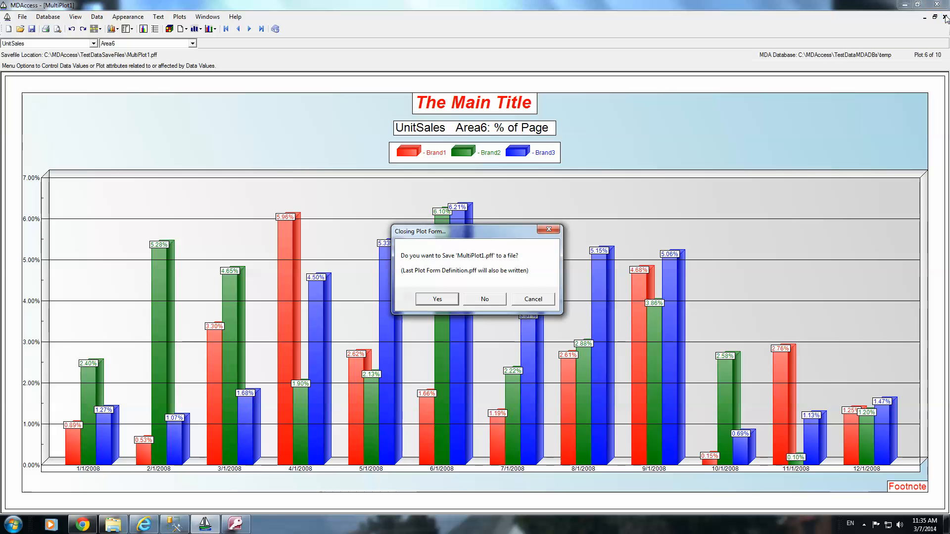
{"action": "left_click", "coordinate": [496, 300]}
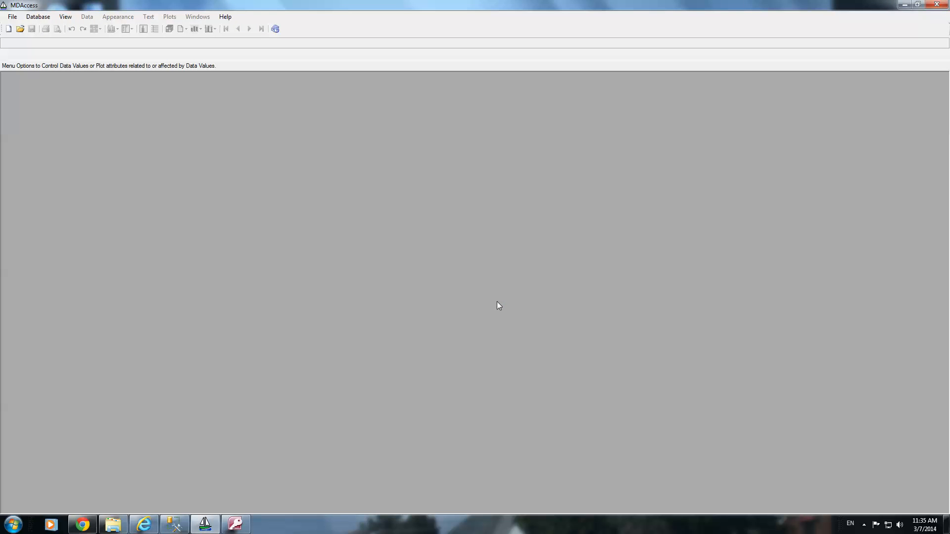
- Create a new plot form by defining a new plot with an MDA database in Access as its source
{"action": "left_click", "coordinate": [8, 29]}
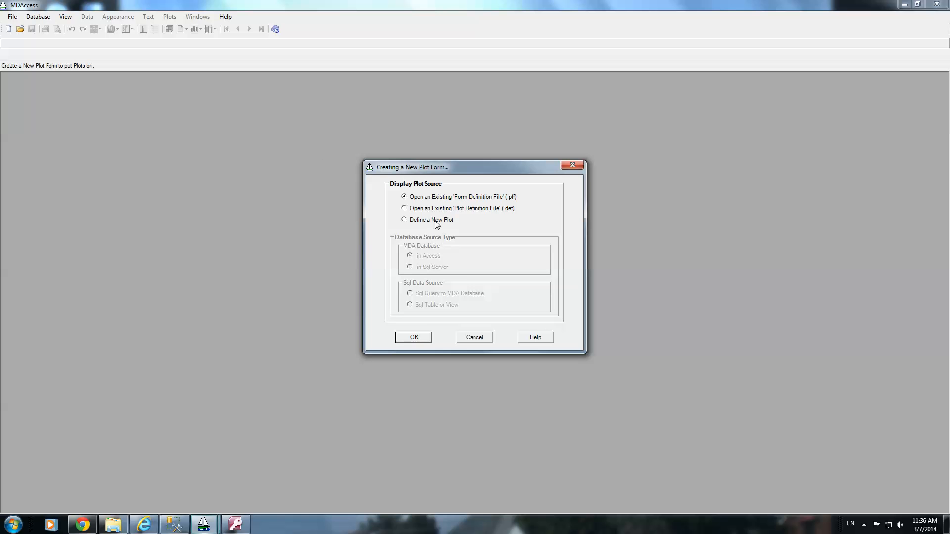
{"action": "left_click", "coordinate": [427, 222]}
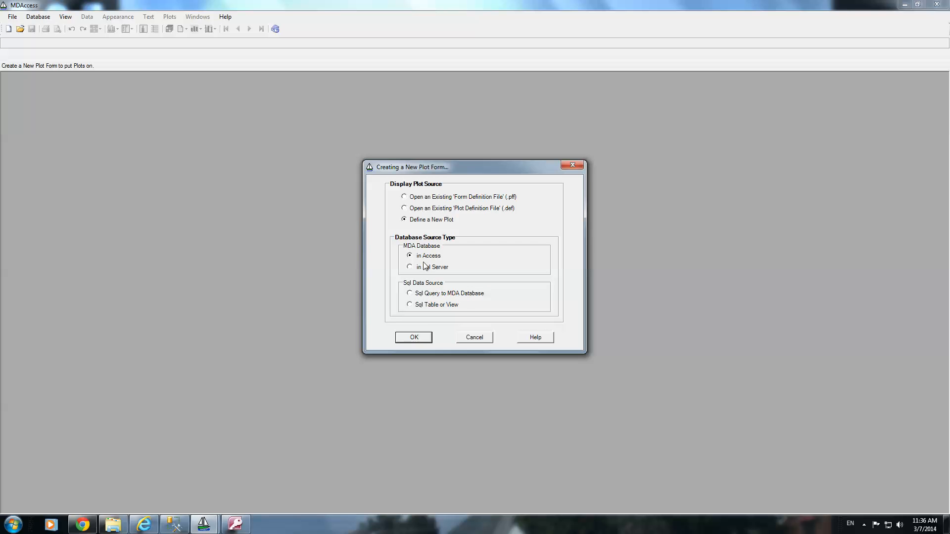
{"action": "left_click", "coordinate": [414, 338]}
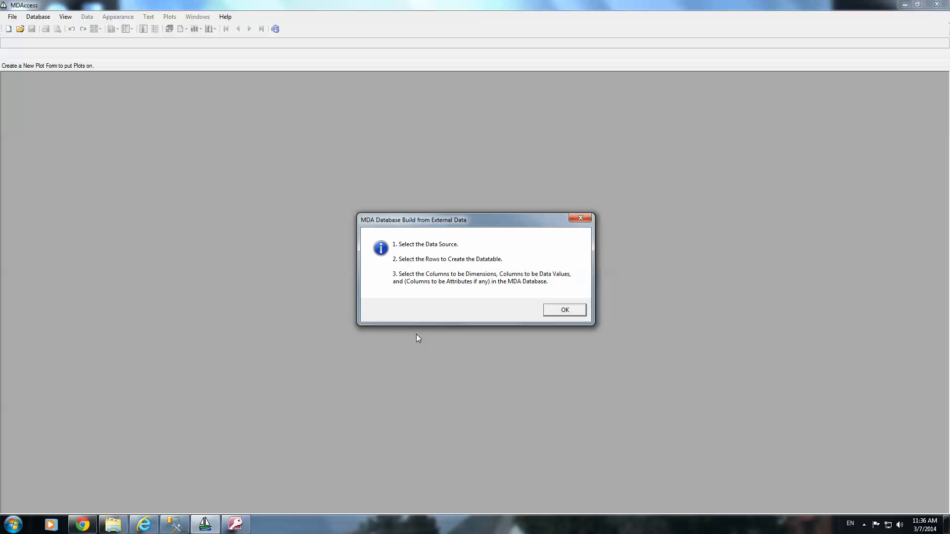
{"action": "left_click", "coordinate": [566, 311]}
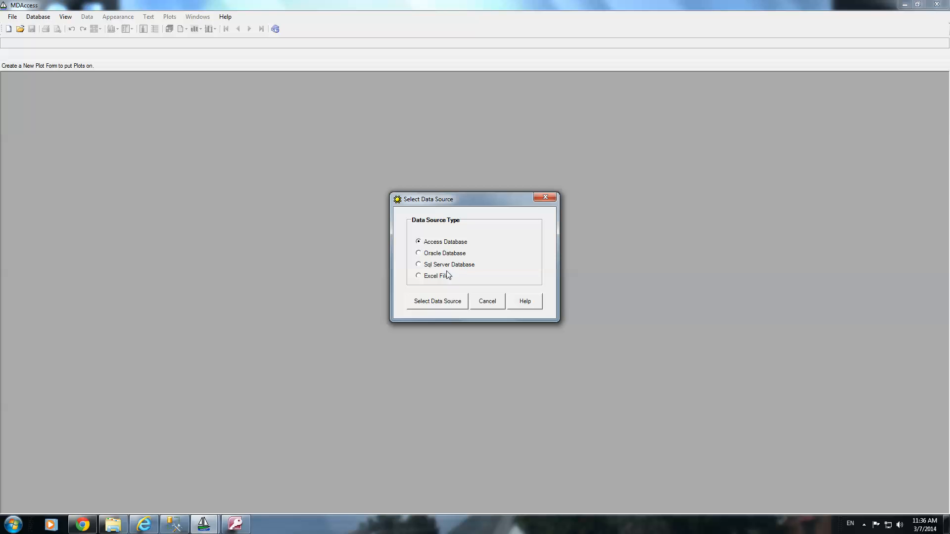
- Choose Excel File as the data source type and open the Excel 2007 workbook in the ExternalDataSourceFiles folder
{"action": "left_click", "coordinate": [443, 303]}
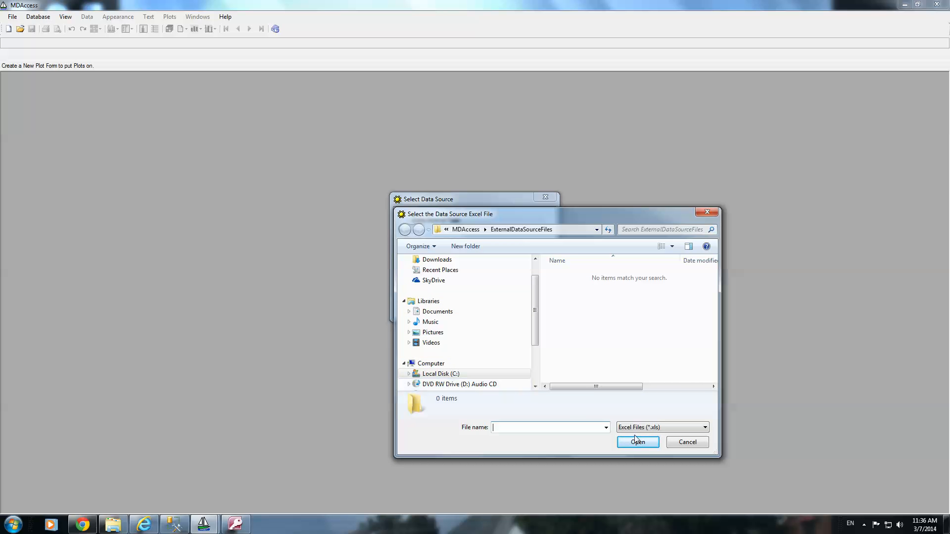
{"action": "left_click", "coordinate": [705, 428]}
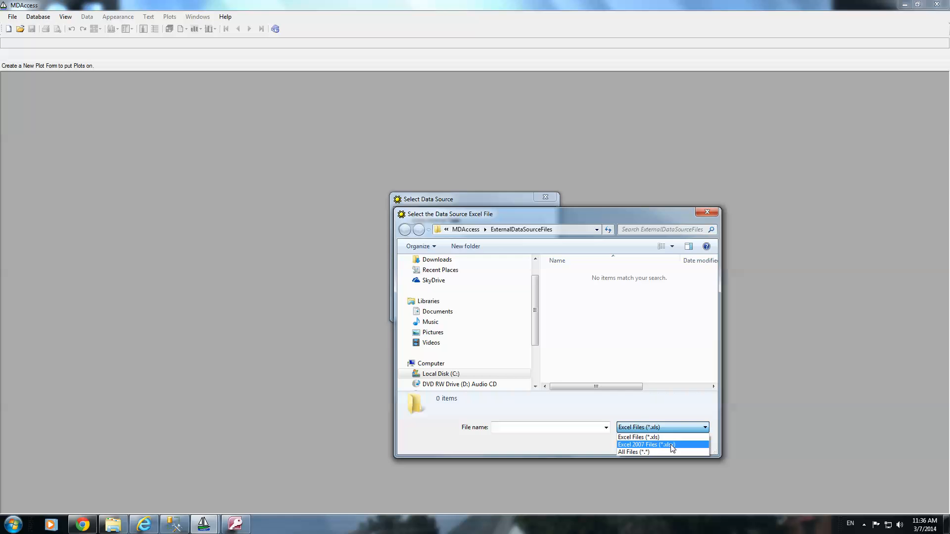
{"action": "left_click", "coordinate": [673, 444]}
{"action": "double_click", "coordinate": [579, 275]}
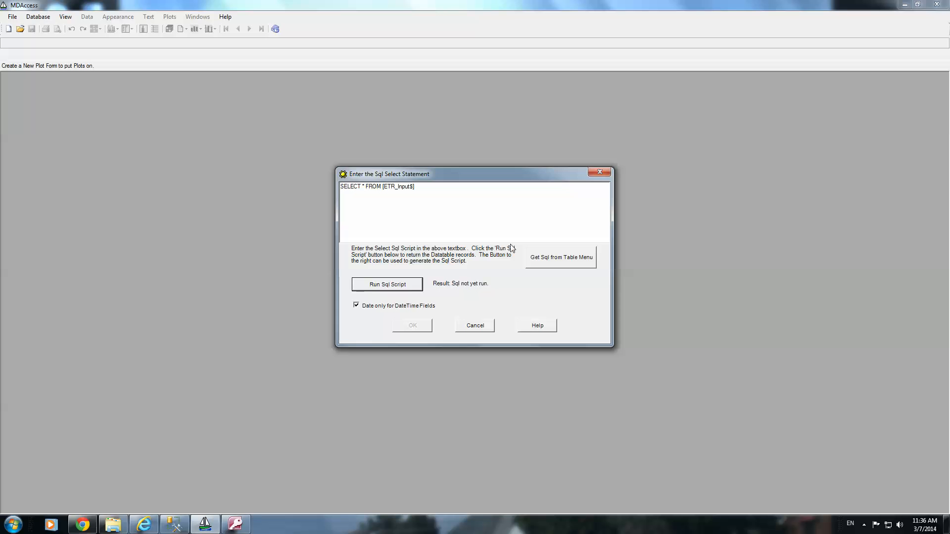
- Generate the SQL select statement from the primary table ETR_Input with all of its fields selected
{"action": "left_click", "coordinate": [545, 261]}
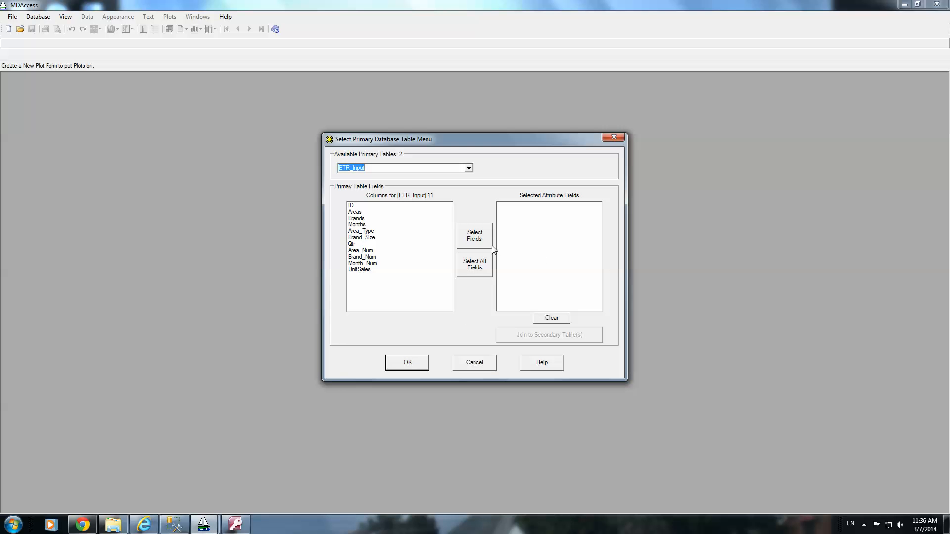
{"action": "left_click", "coordinate": [485, 266]}
{"action": "left_click", "coordinate": [427, 366]}
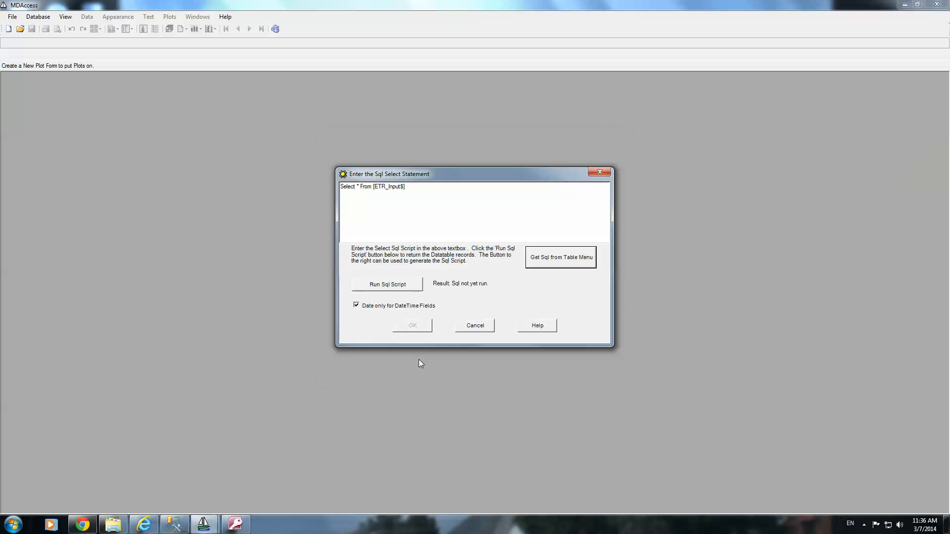
- Run the SQL select statement on the ETR_Input$ table and accept the returned records
{"action": "left_click", "coordinate": [404, 291]}
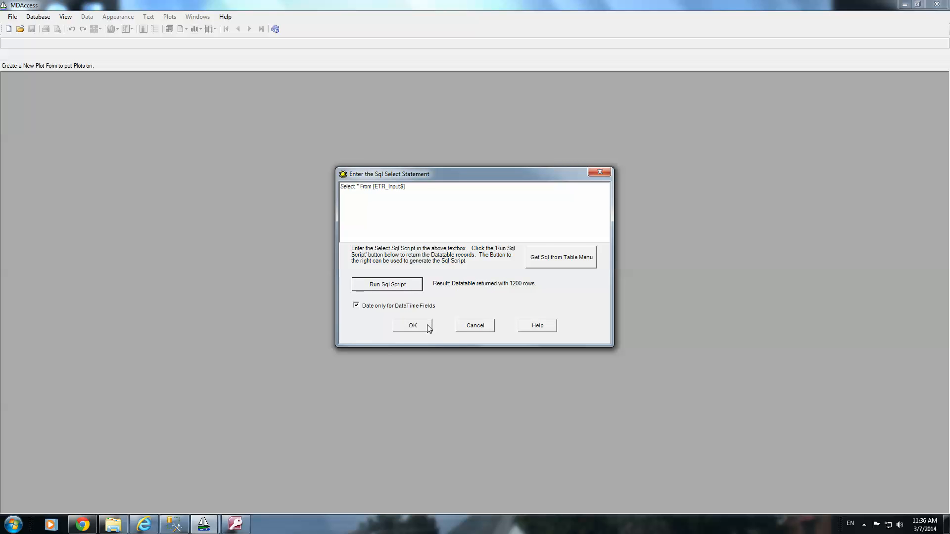
{"action": "left_click", "coordinate": [413, 326]}
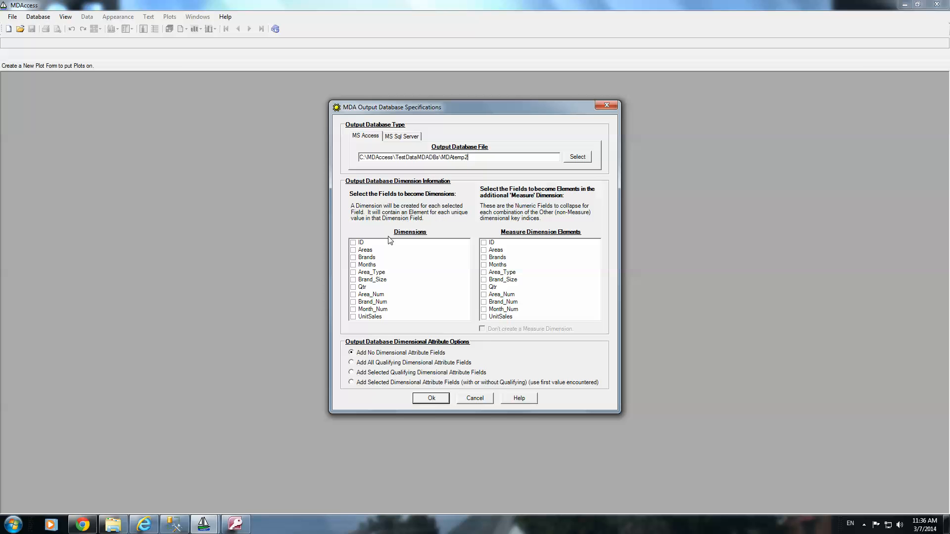
- Build the MDATemp2 database with Areas, Brands and Months as dimensions, UnitSales as measure and all qualifying attribute fields, overwriting the existing file
{"action": "left_click", "coordinate": [353, 251]}
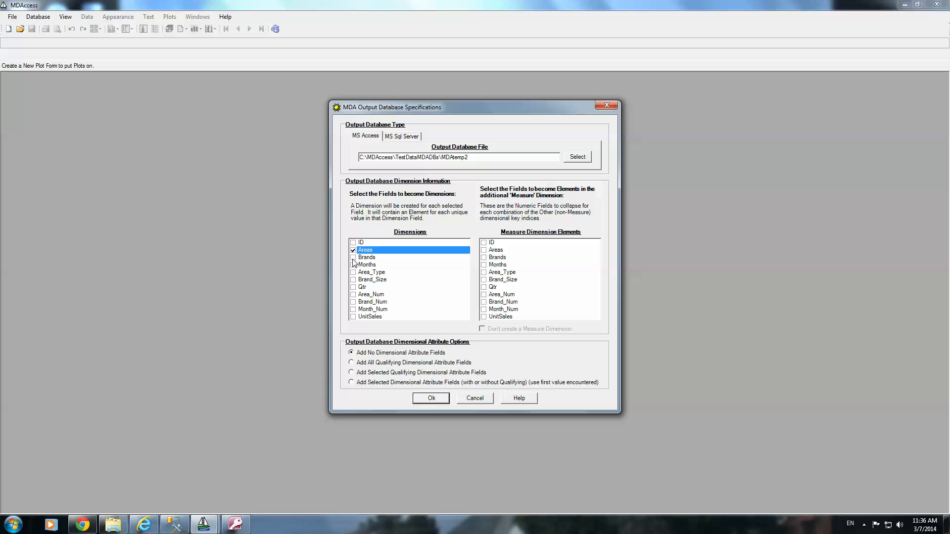
{"action": "left_click", "coordinate": [354, 258]}
{"action": "left_click", "coordinate": [353, 266]}
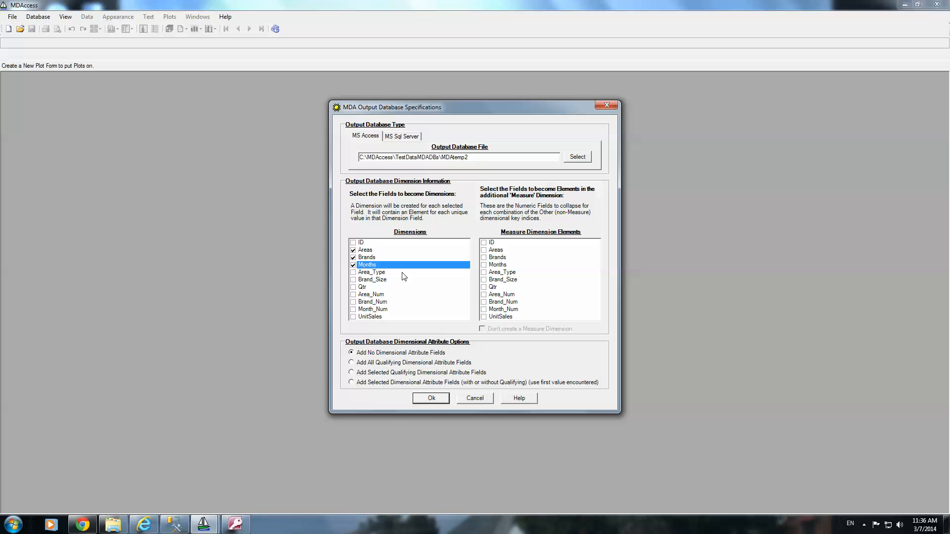
{"action": "left_click", "coordinate": [484, 317]}
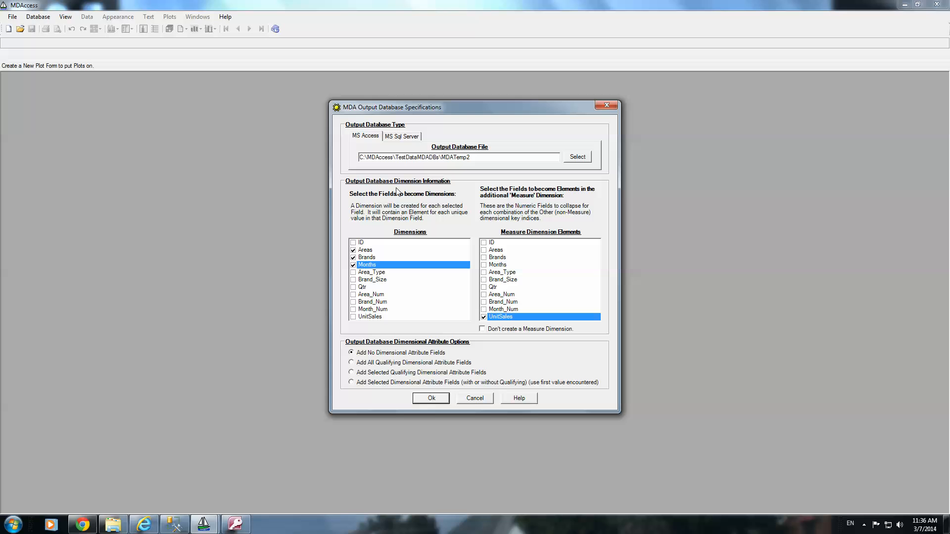
{"action": "left_click", "coordinate": [430, 400]}
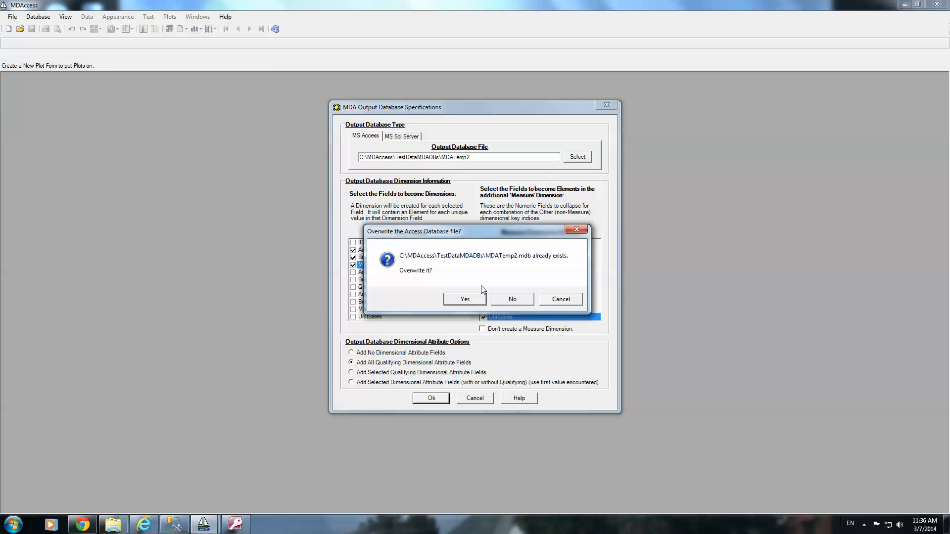
{"action": "left_click", "coordinate": [463, 300]}
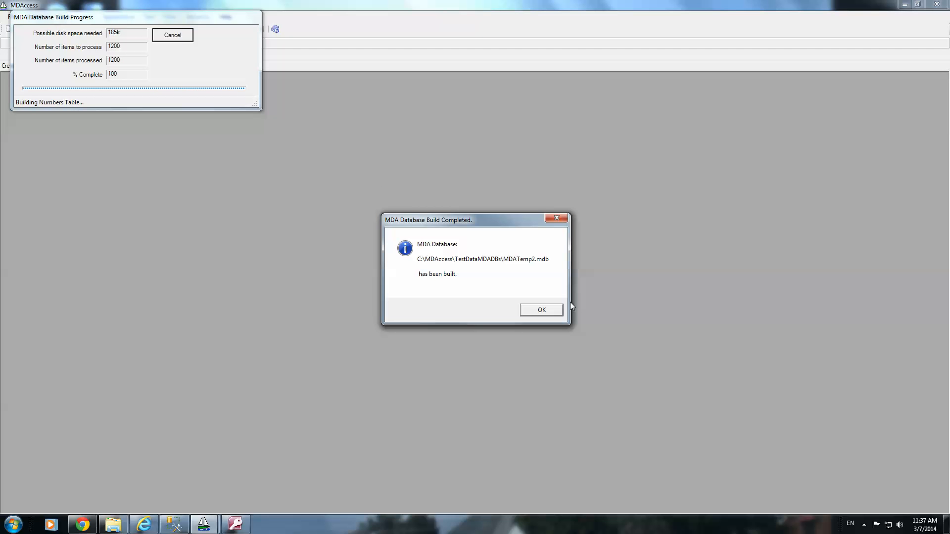
{"action": "left_click", "coordinate": [557, 311]}
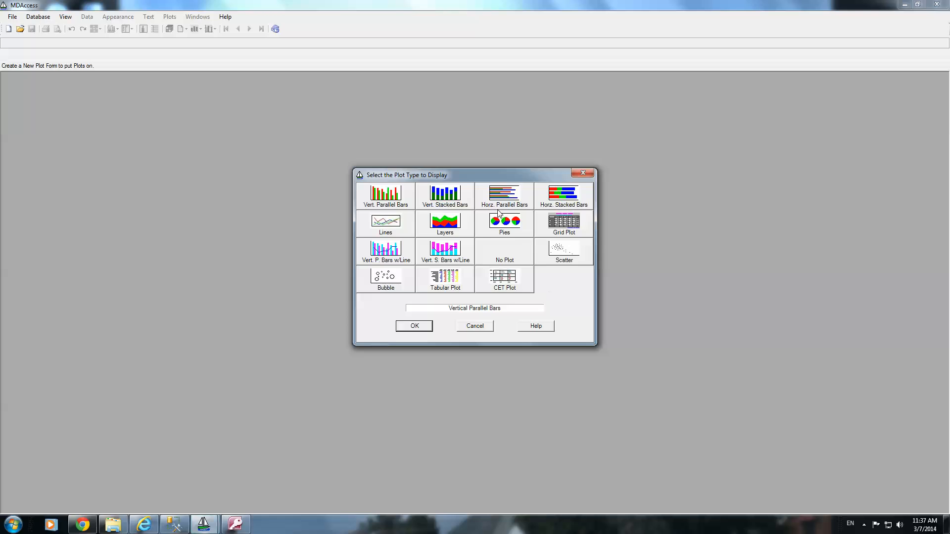
- Choose the Vertical Parallel Bars plot type and review the available brands, months and measures
{"action": "left_click", "coordinate": [409, 198]}
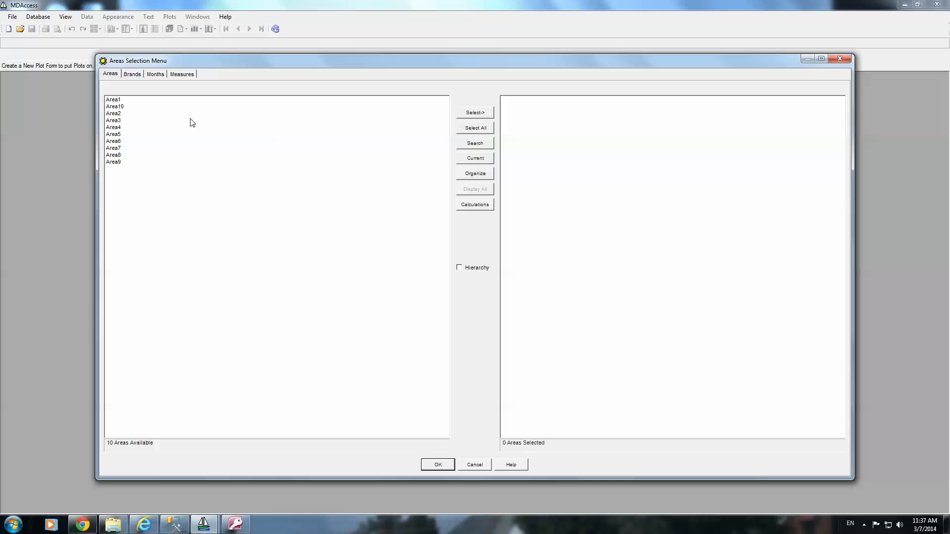
{"action": "left_click", "coordinate": [137, 75]}
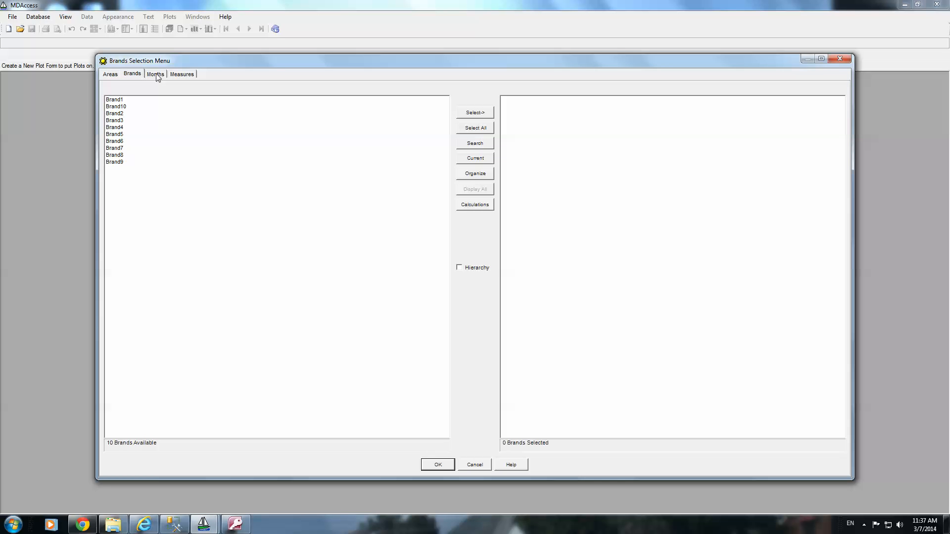
{"action": "left_click", "coordinate": [158, 75]}
{"action": "left_click", "coordinate": [183, 78]}
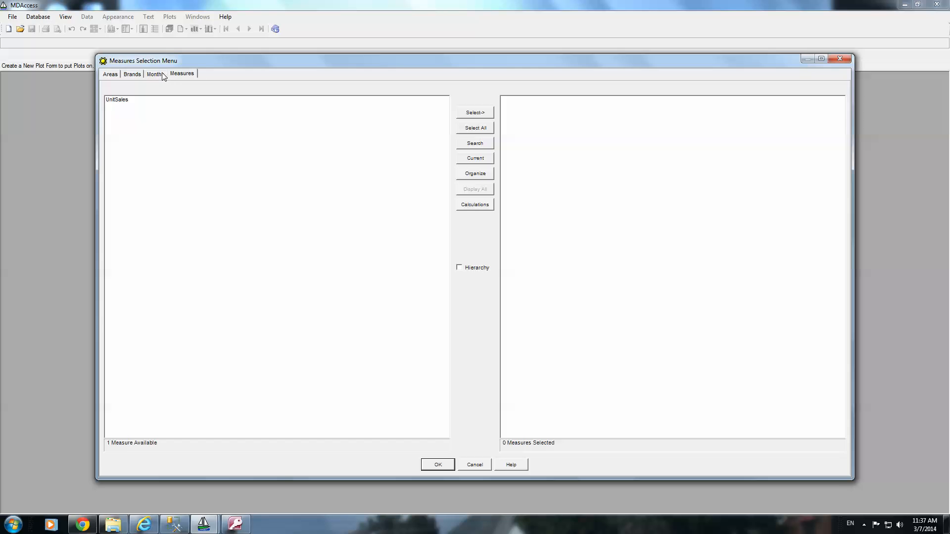
{"action": "left_click", "coordinate": [162, 75]}
{"action": "left_click", "coordinate": [131, 76]}
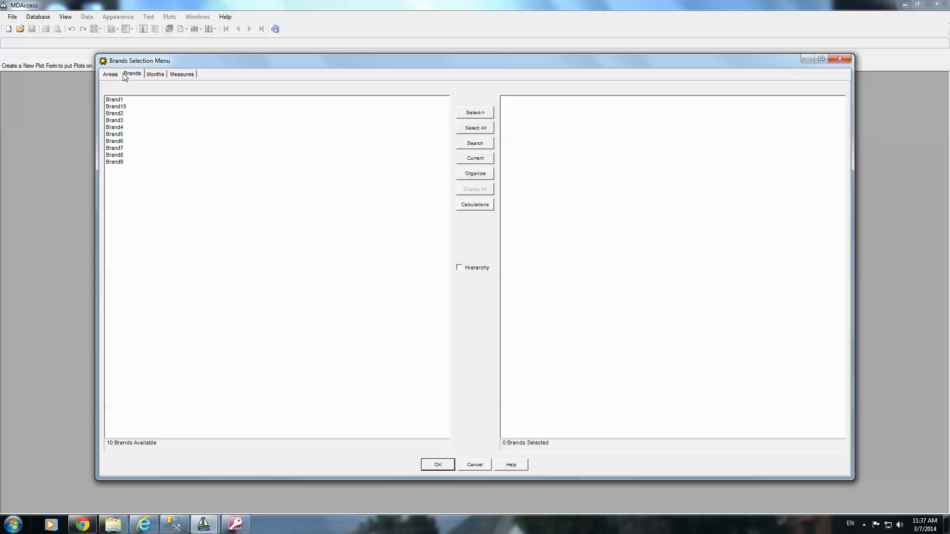
- Organize the Months list so its sort order uses Month_Num instead of Months_ID
{"action": "left_click", "coordinate": [149, 80]}
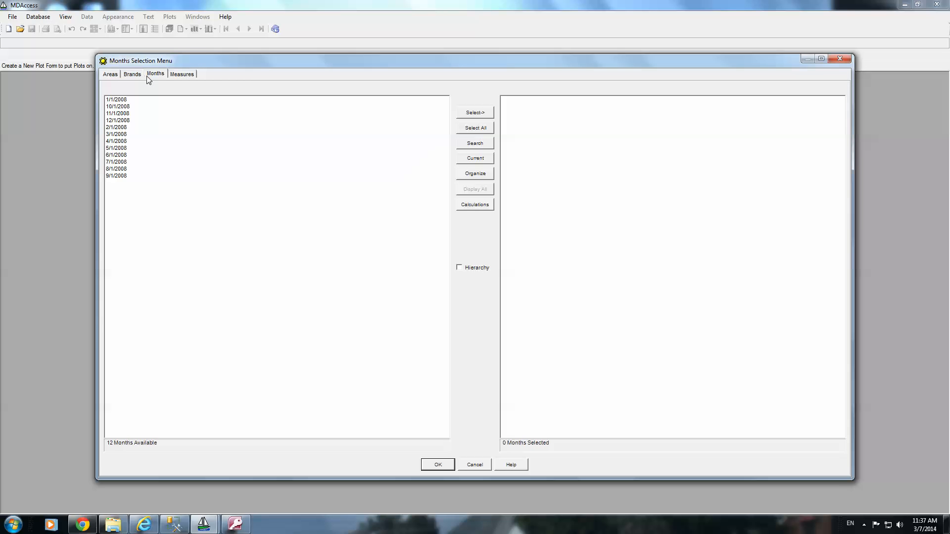
{"action": "left_click", "coordinate": [478, 178]}
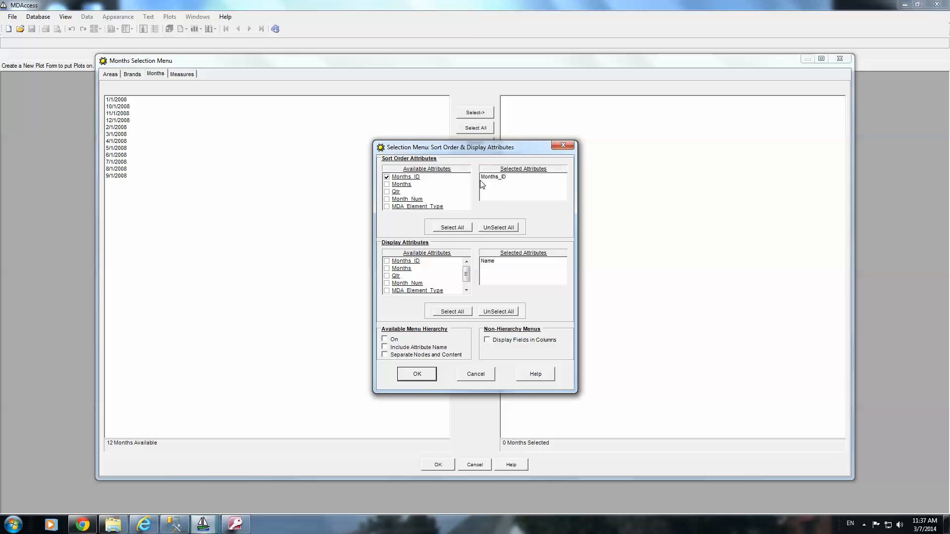
{"action": "left_click", "coordinate": [386, 177]}
{"action": "left_click", "coordinate": [387, 199]}
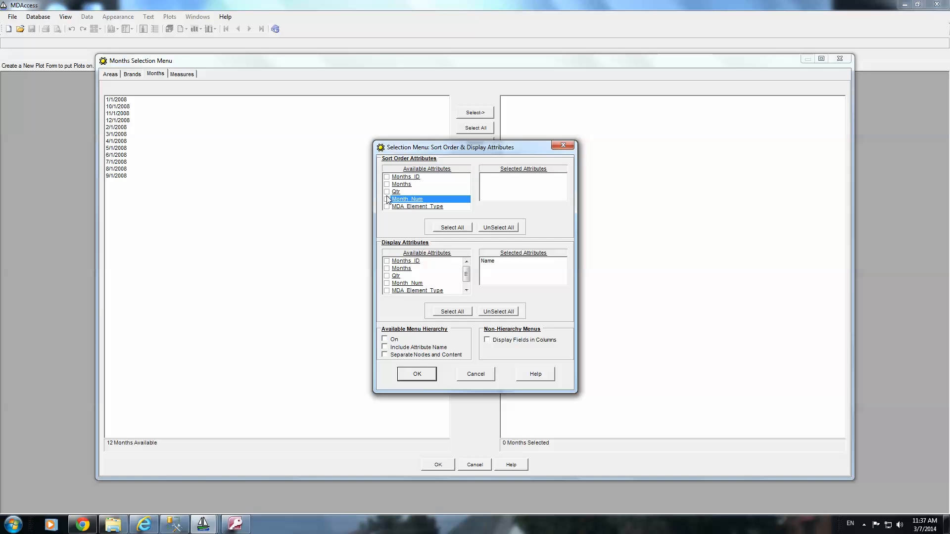
{"action": "left_click", "coordinate": [417, 373]}
- Organize the Areas list so its sort order uses Area_Num instead of Areas_ID
{"action": "left_click", "coordinate": [119, 74]}
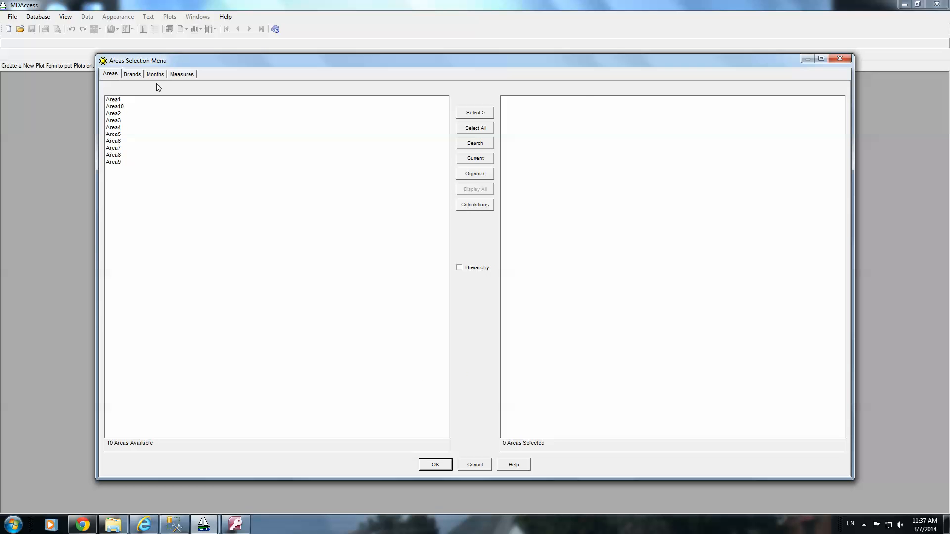
{"action": "left_click", "coordinate": [480, 176]}
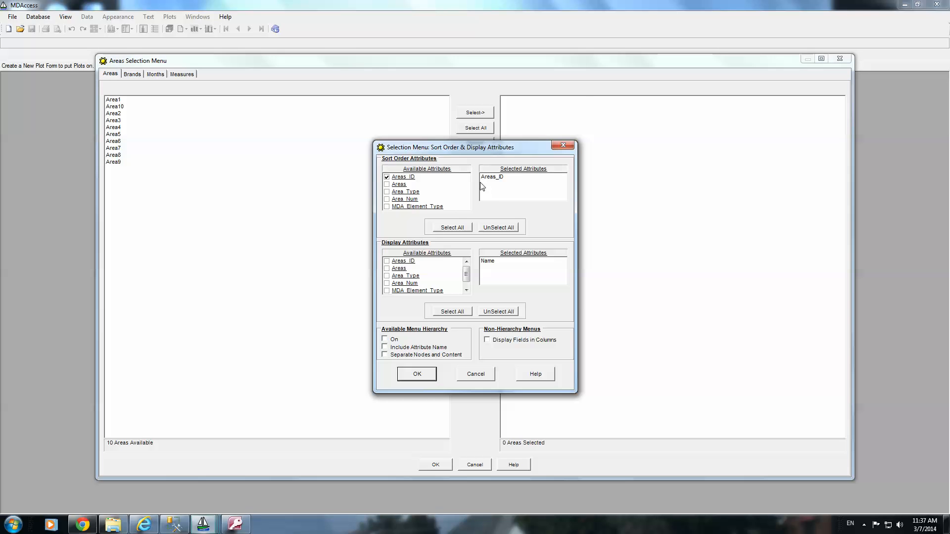
{"action": "left_click", "coordinate": [387, 177]}
{"action": "left_click", "coordinate": [387, 199]}
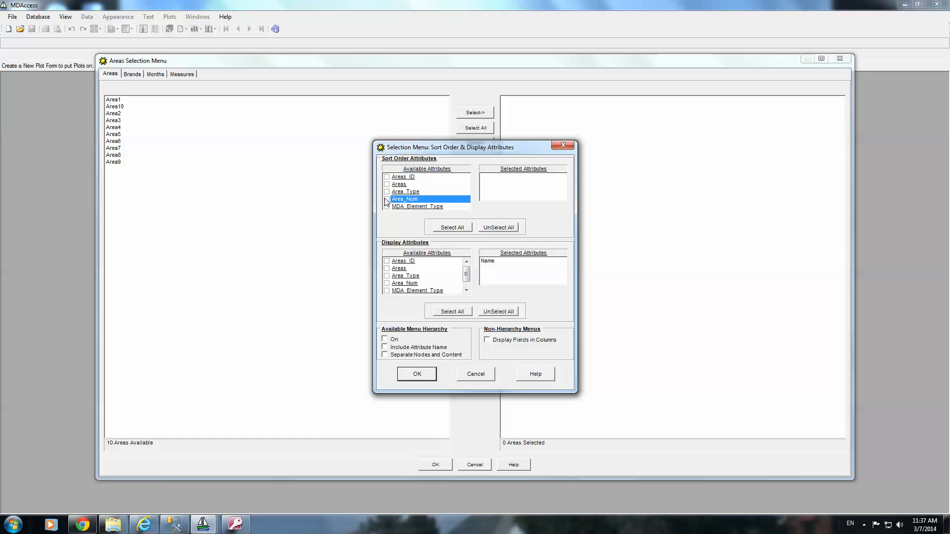
{"action": "left_click", "coordinate": [415, 374]}
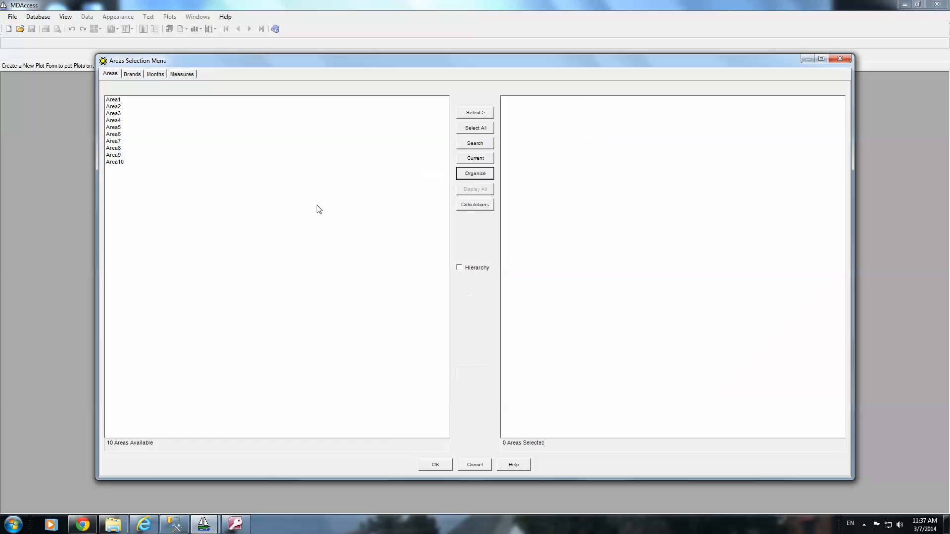
- Sort the Brands list by Brand_Num instead of Brands_ID and accept the selections to display the plot
{"action": "left_click", "coordinate": [133, 74]}
{"action": "left_click", "coordinate": [475, 173]}
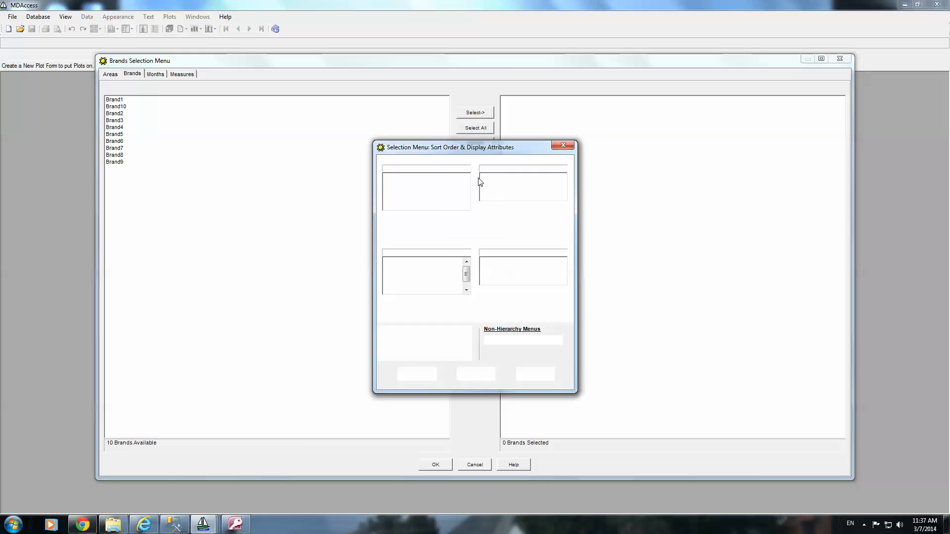
{"action": "left_click", "coordinate": [388, 178]}
{"action": "left_click", "coordinate": [387, 177]}
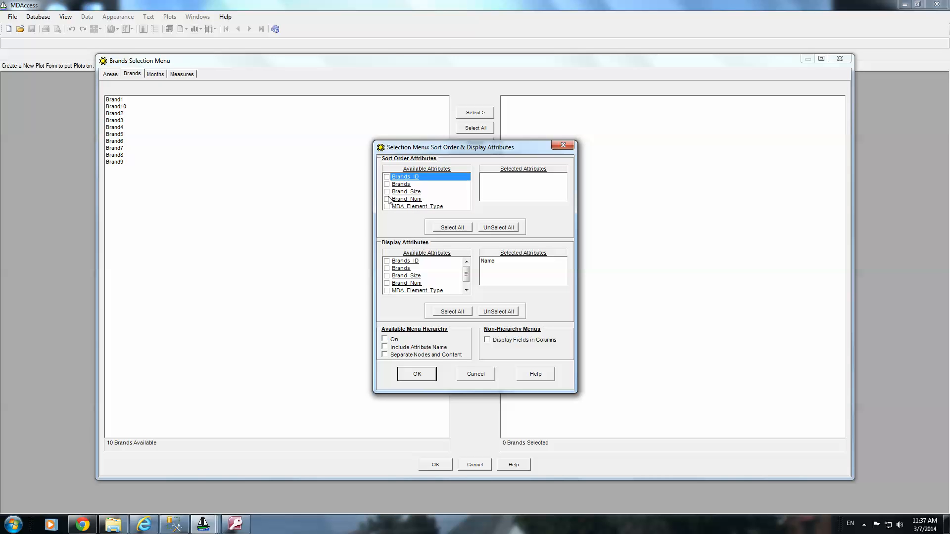
{"action": "left_click", "coordinate": [387, 200]}
{"action": "left_click", "coordinate": [417, 375]}
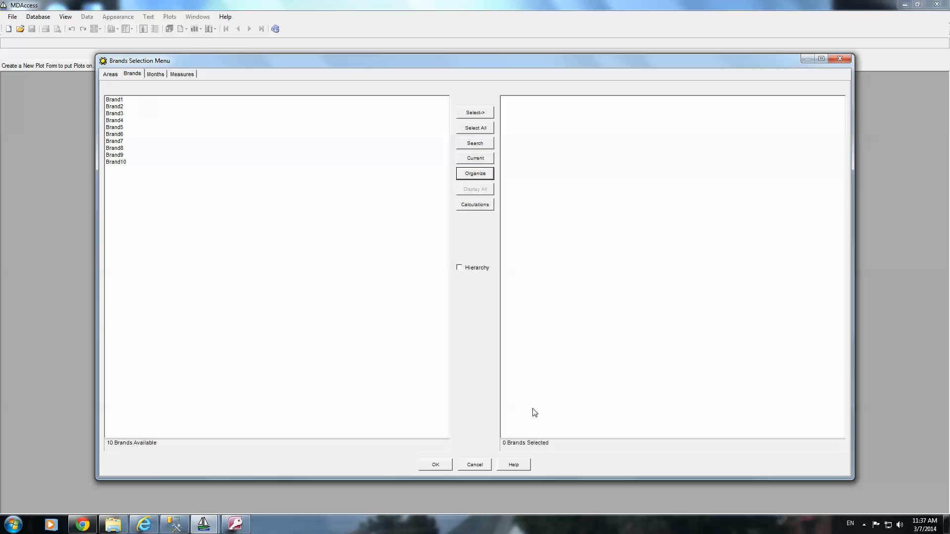
{"action": "left_click", "coordinate": [444, 467]}
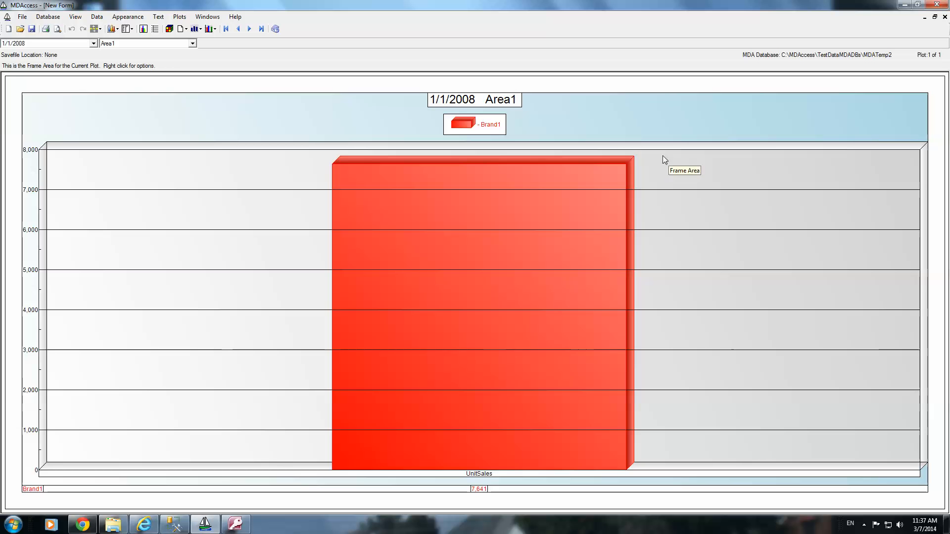
- Assign the Months dimension to the plot's group axis
{"action": "left_click", "coordinate": [200, 29]}
{"action": "left_click", "coordinate": [208, 72]}
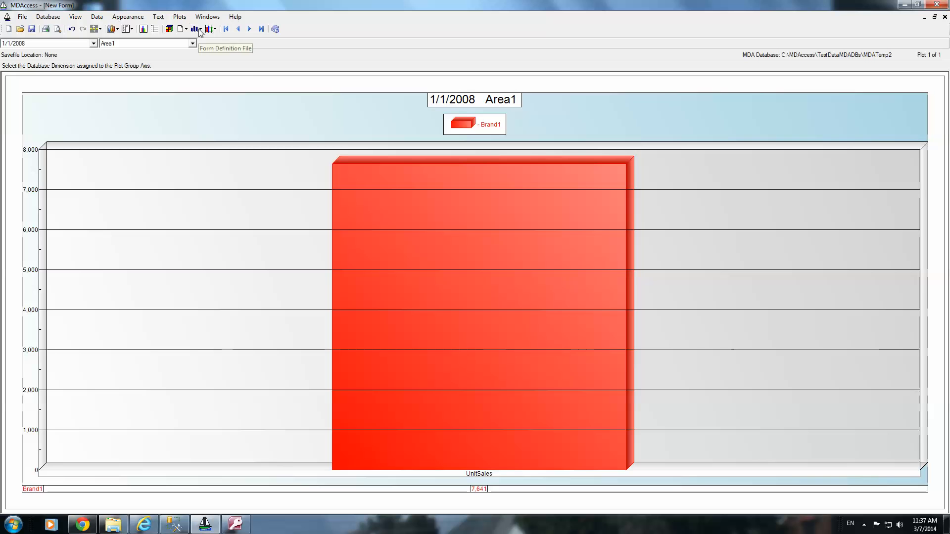
{"action": "left_click", "coordinate": [201, 29]}
{"action": "left_click", "coordinate": [213, 63]}
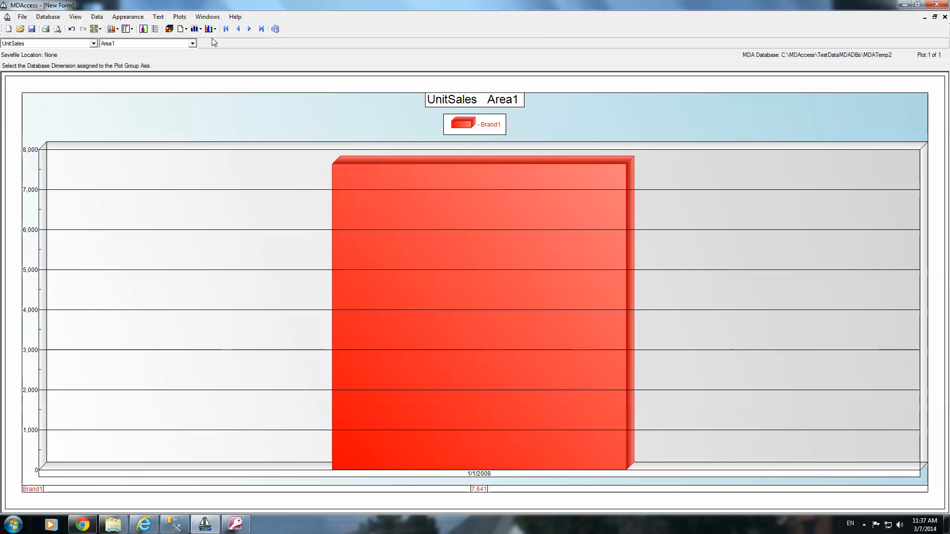
- Select all elements of the Months, Areas, Brands and Measures dimensions for the plot
{"action": "left_click", "coordinate": [127, 30]}
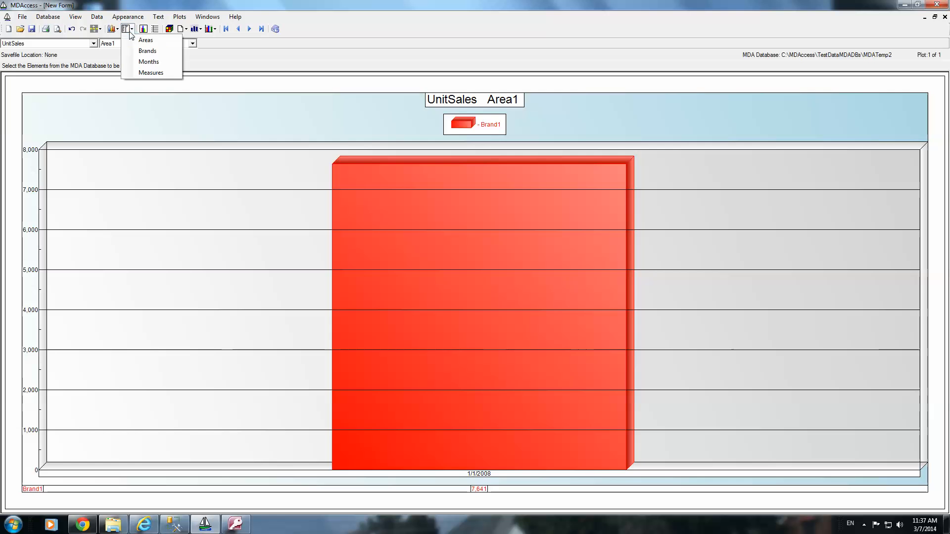
{"action": "left_click", "coordinate": [144, 62]}
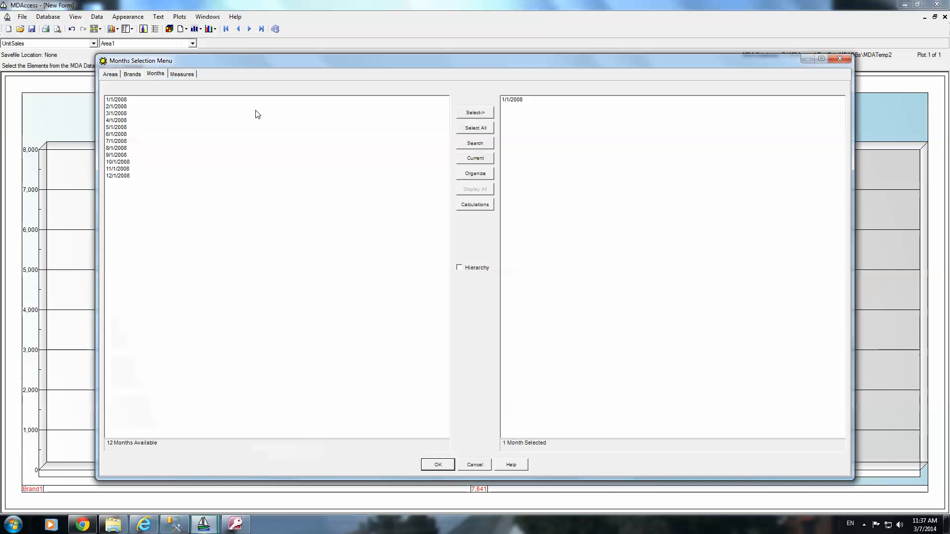
{"action": "left_click", "coordinate": [475, 130]}
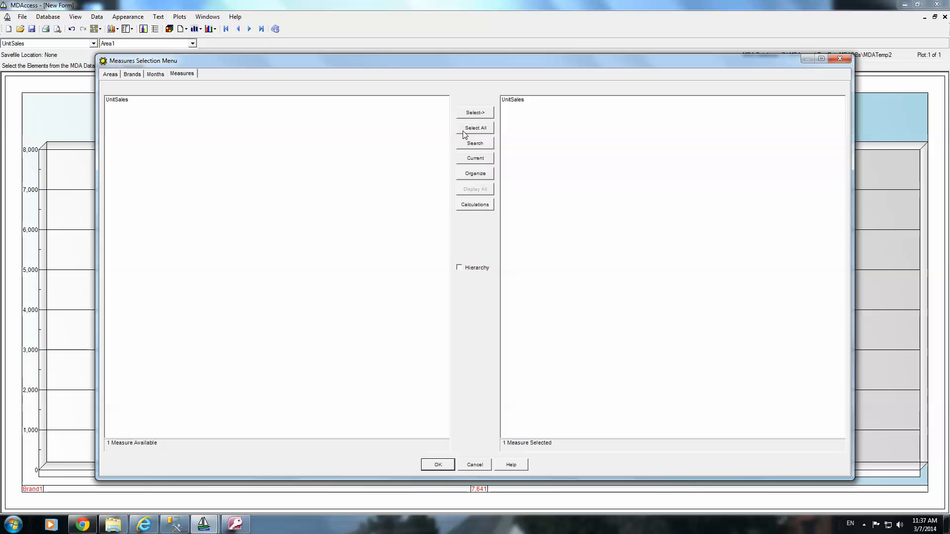
{"action": "left_click", "coordinate": [116, 75]}
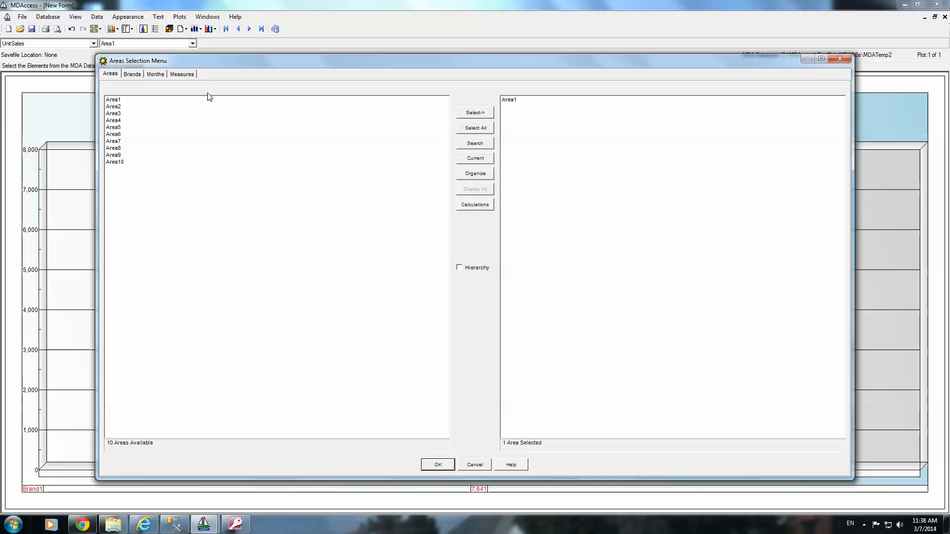
{"action": "left_click", "coordinate": [492, 126]}
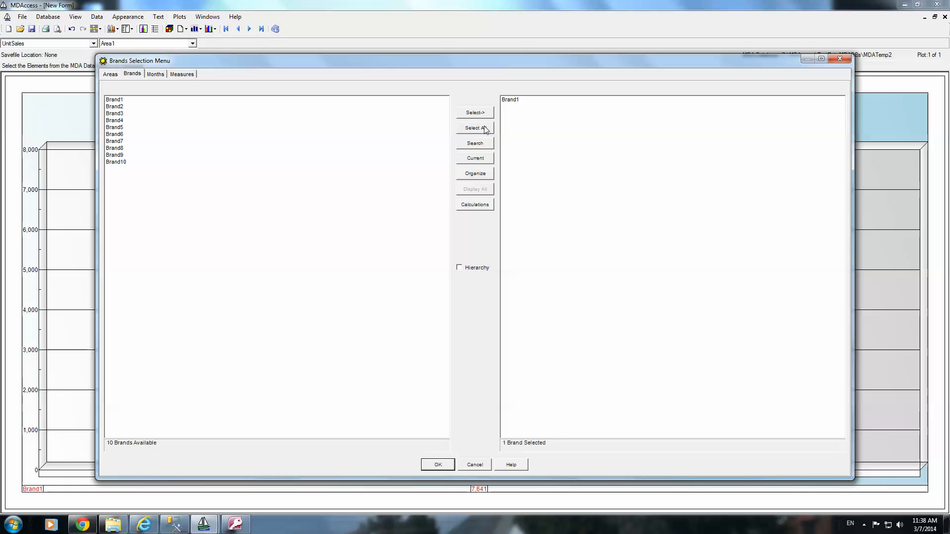
{"action": "left_click", "coordinate": [485, 127]}
{"action": "left_click", "coordinate": [485, 129]}
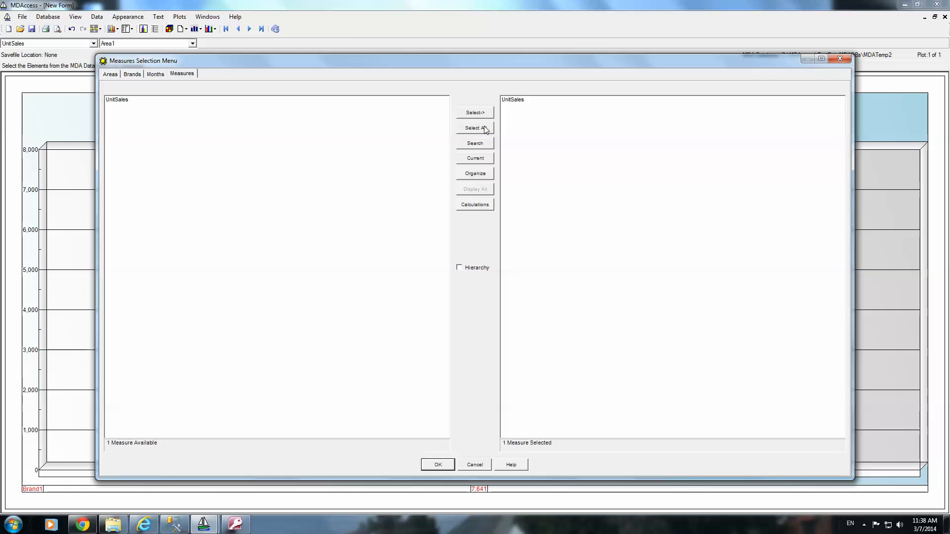
{"action": "left_click", "coordinate": [485, 129]}
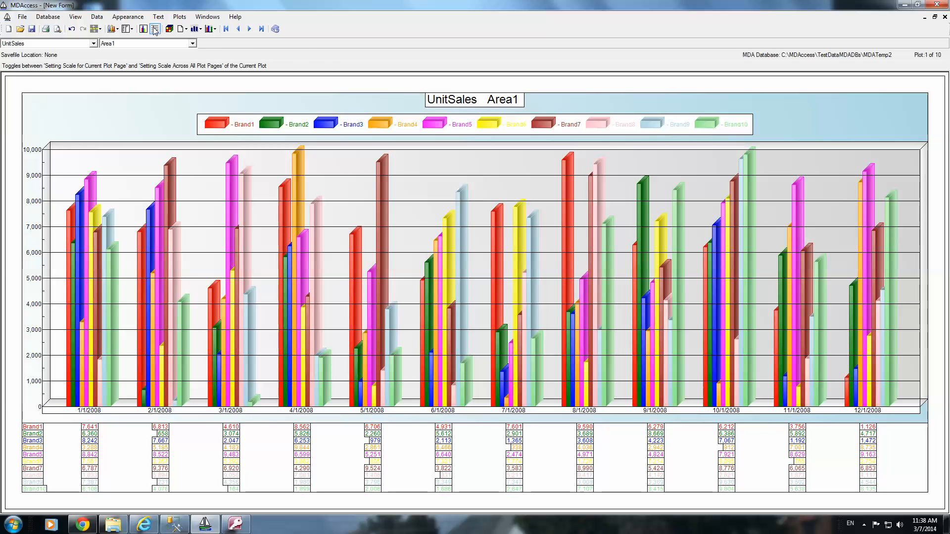
- Assign the Areas dimension to the plot's page axis
{"action": "left_click", "coordinate": [186, 29]}
{"action": "left_click", "coordinate": [200, 43]}
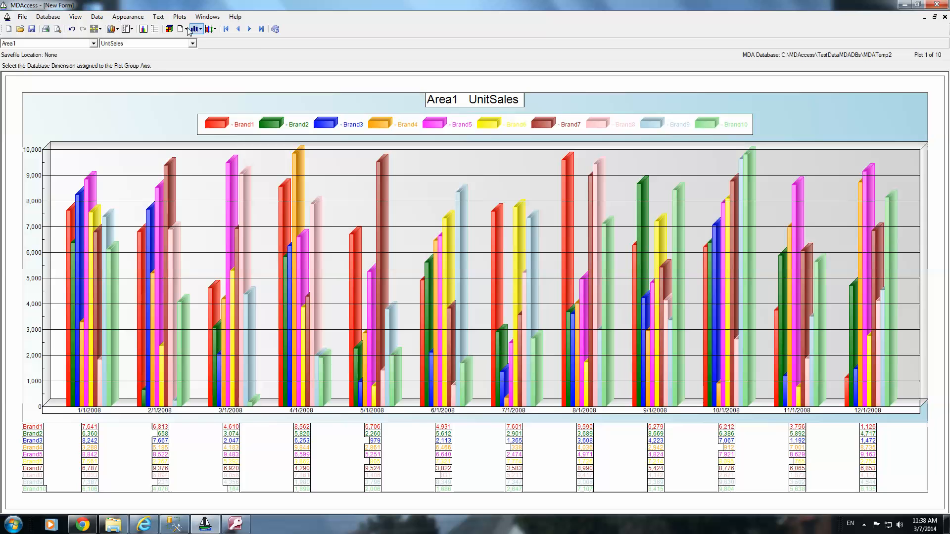
- Remove Area6 through Area10 from the selected Areas elements of the plot and accept the selection
{"action": "left_click", "coordinate": [132, 29]}
{"action": "left_click", "coordinate": [133, 30]}
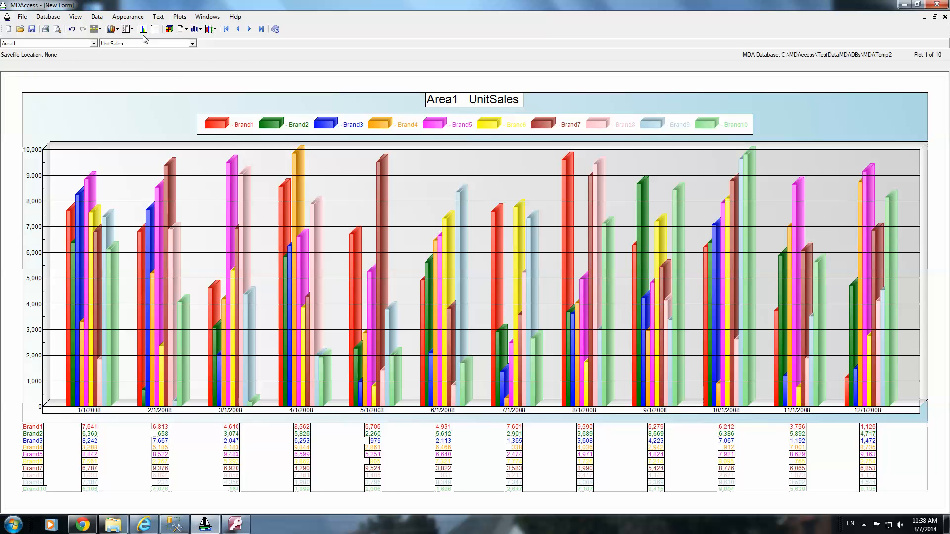
{"action": "left_click", "coordinate": [133, 29]}
{"action": "left_click", "coordinate": [140, 44]}
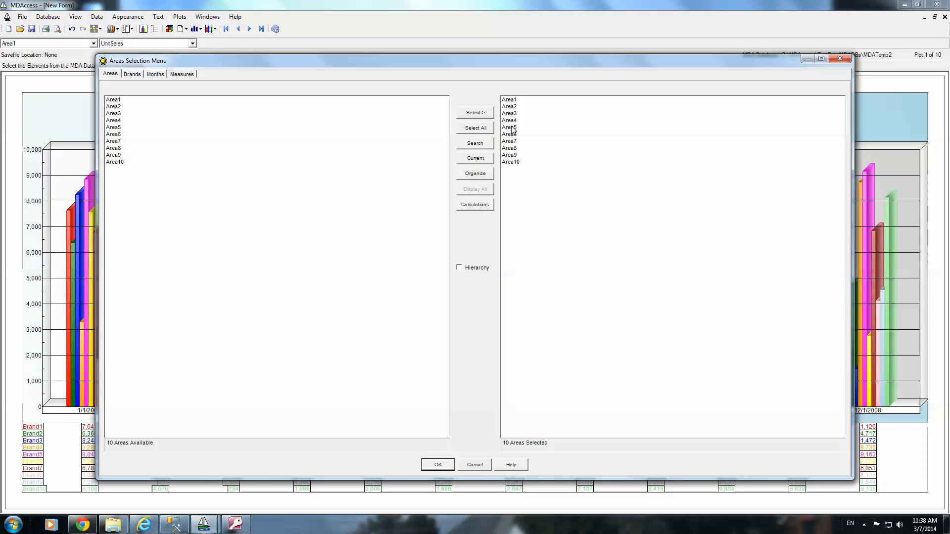
{"action": "left_click_drag", "start_coordinate": [512, 136], "coordinate": [510, 168]}
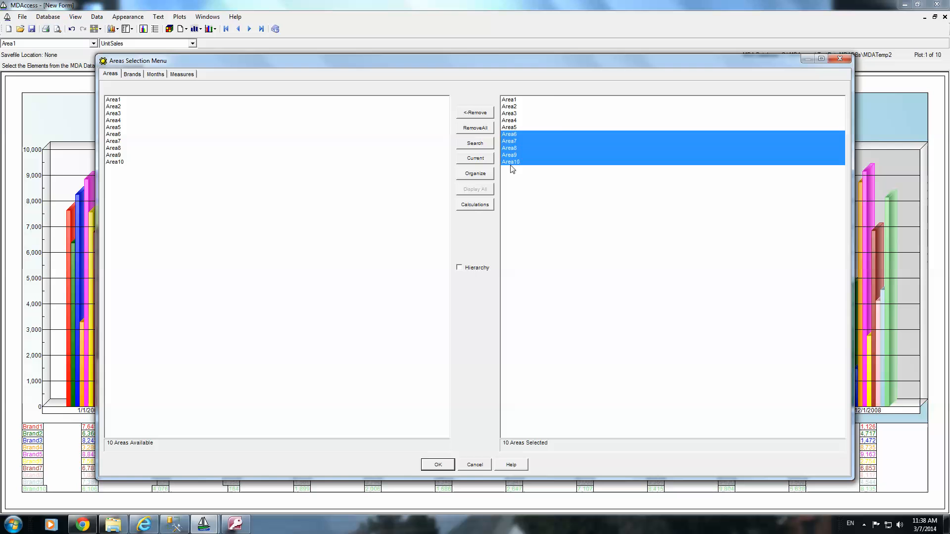
{"action": "left_click", "coordinate": [492, 112]}
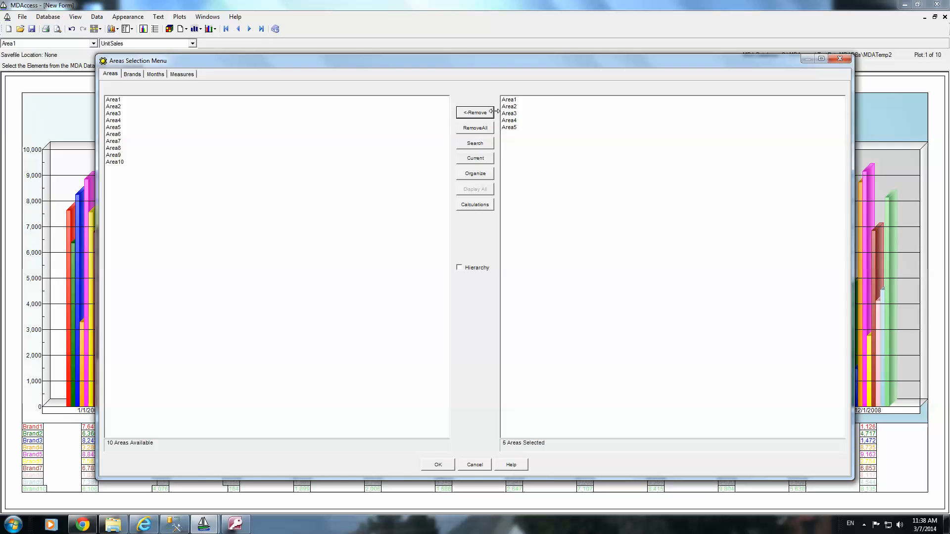
{"action": "left_click", "coordinate": [438, 465]}
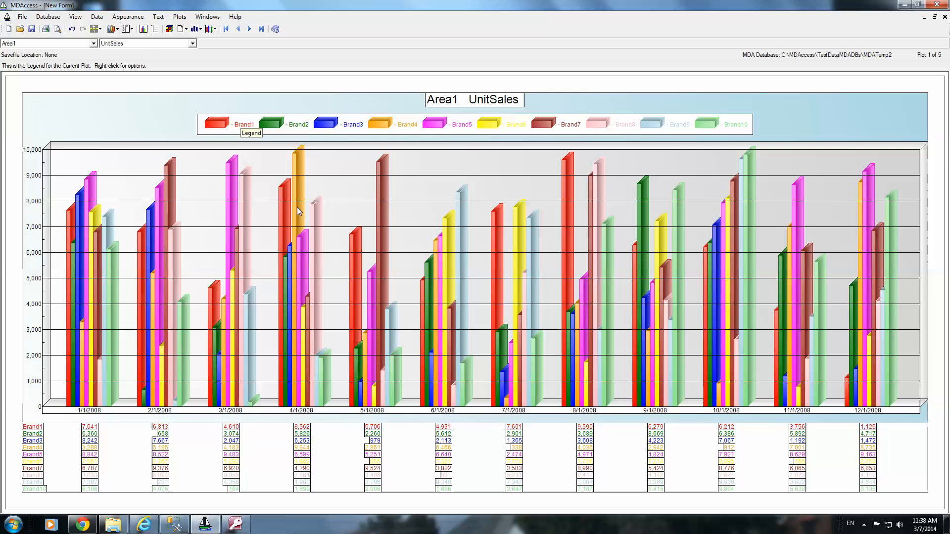
- Change the plot type to Lines and remove Brand4 through Brand10 from the selected Brands elements
{"action": "left_click", "coordinate": [112, 28]}
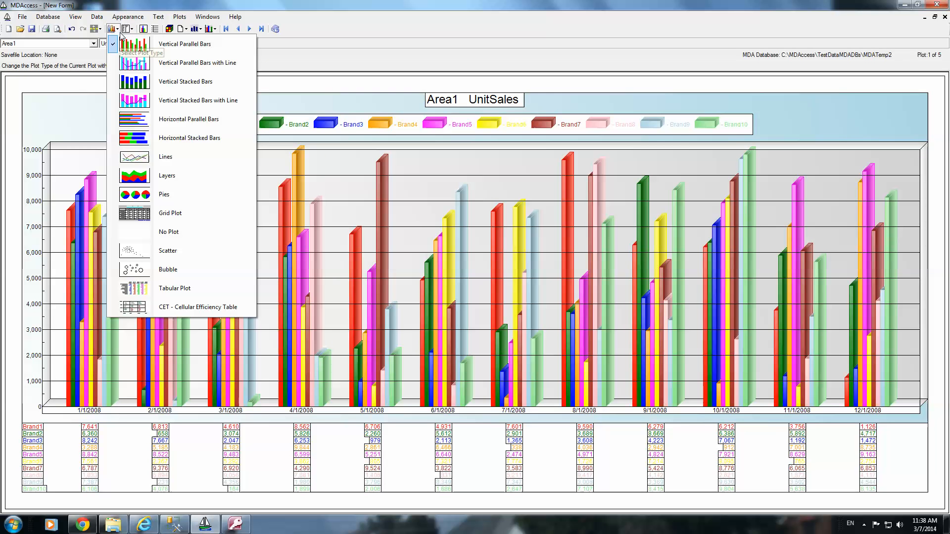
{"action": "left_click", "coordinate": [150, 158]}
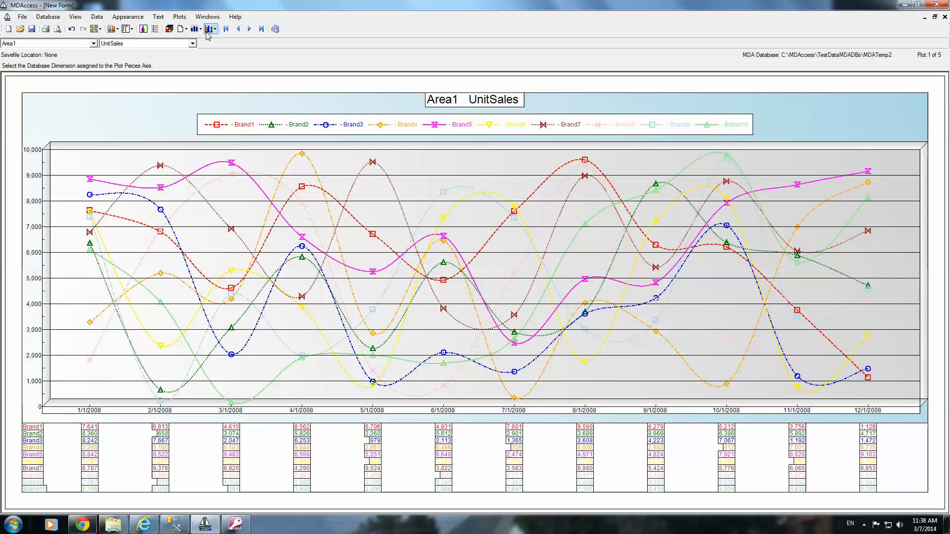
{"action": "left_click", "coordinate": [132, 29]}
{"action": "left_click", "coordinate": [147, 51]}
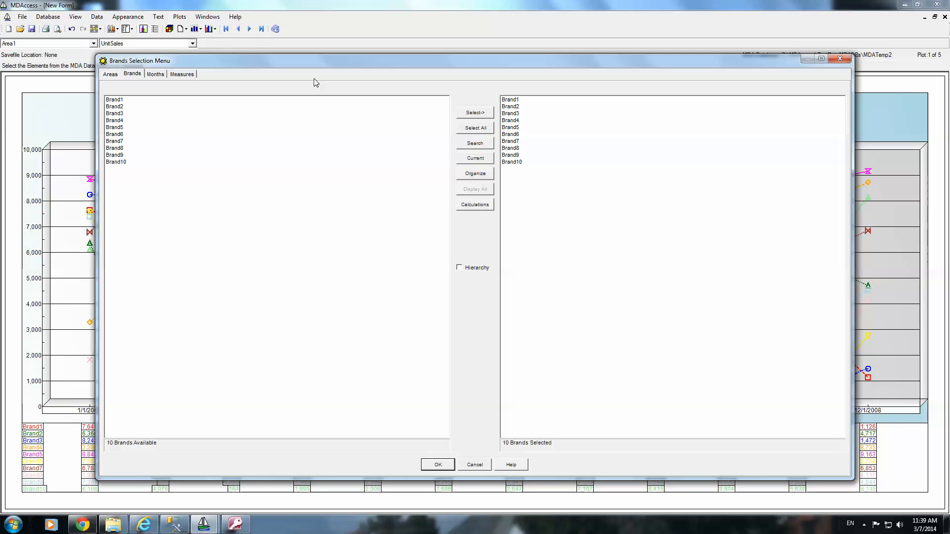
{"action": "left_click", "coordinate": [514, 121]}
{"action": "left_click_drag", "start_coordinate": [513, 124], "coordinate": [518, 163]}
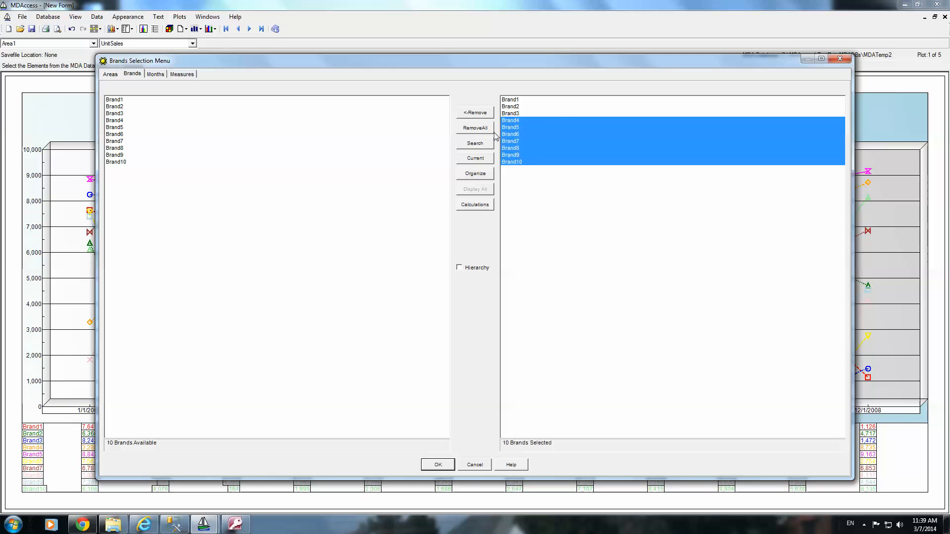
{"action": "left_click", "coordinate": [474, 112]}
{"action": "left_click", "coordinate": [438, 465]}
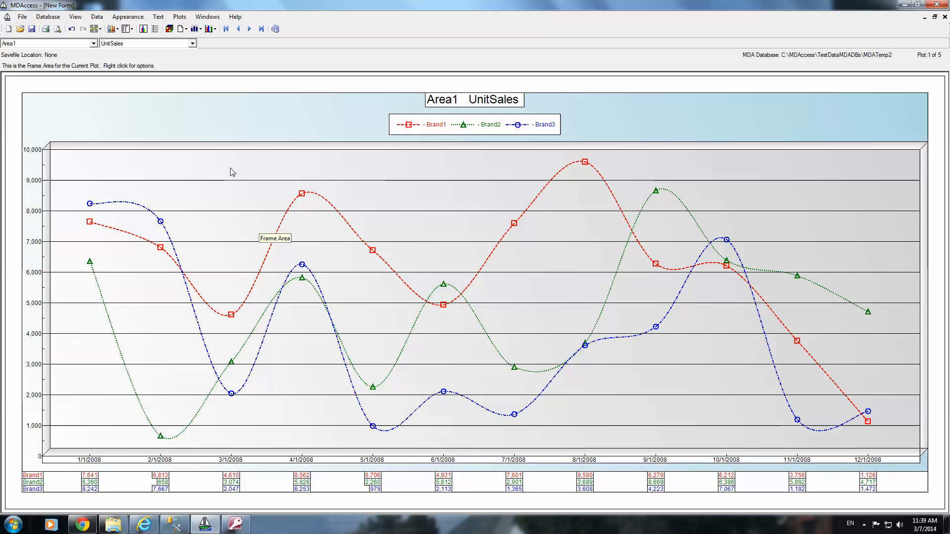
{"action": "left_click", "coordinate": [119, 30]}
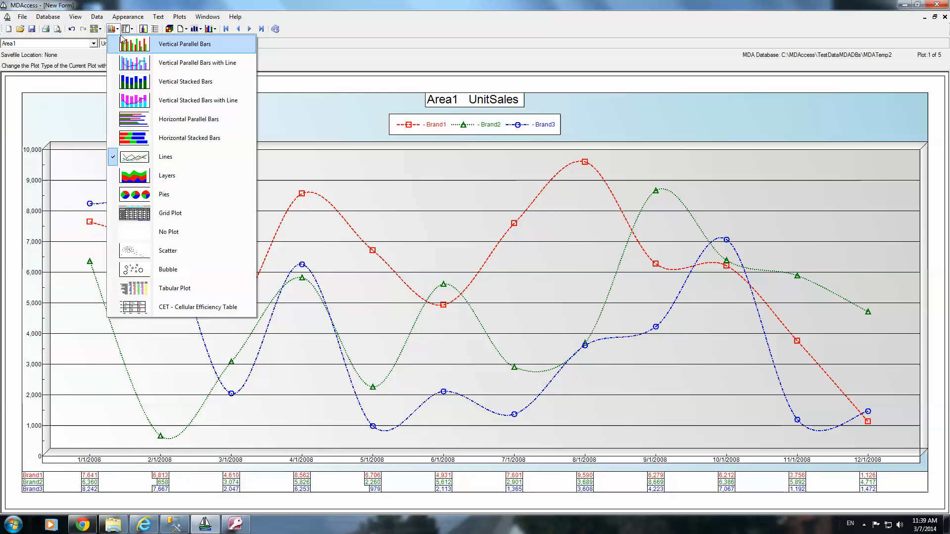
{"action": "left_click", "coordinate": [90, 53]}
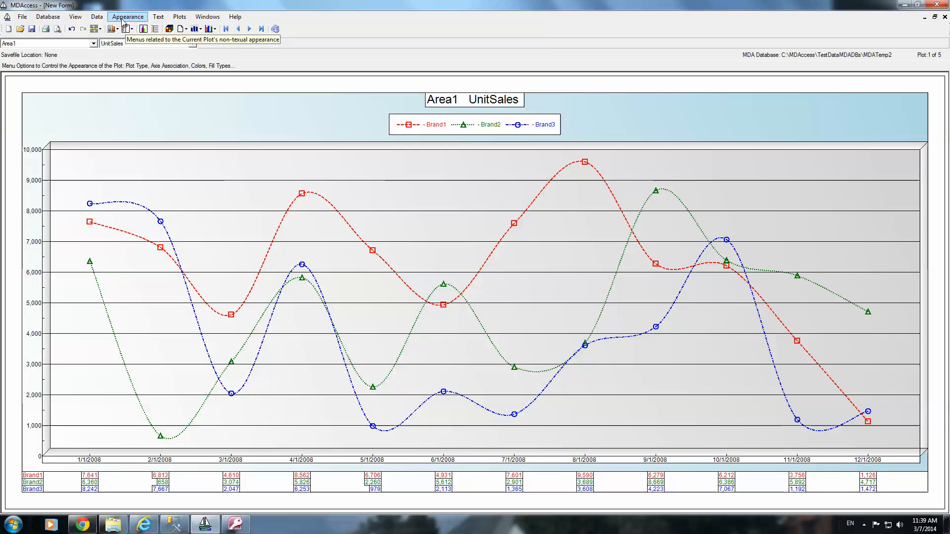
{"action": "left_click", "coordinate": [117, 28]}
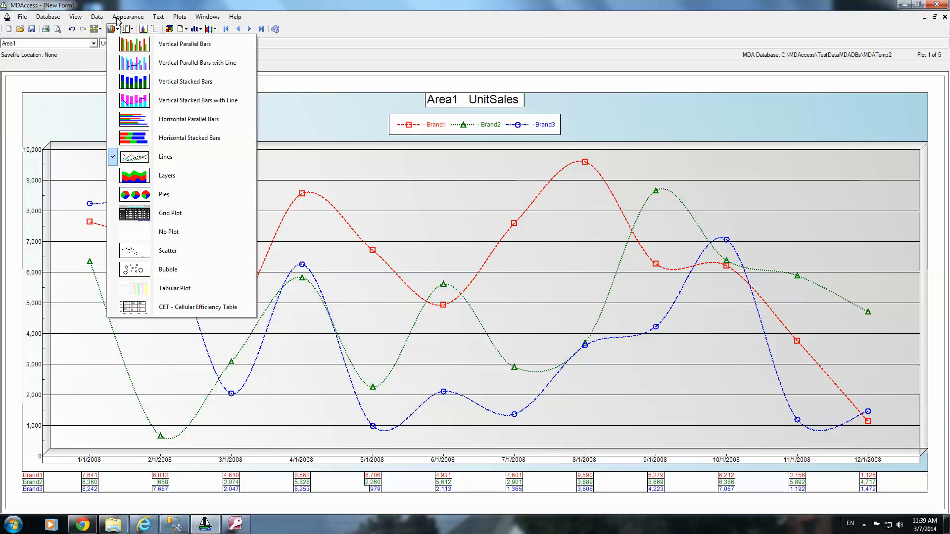
{"action": "left_click", "coordinate": [118, 17]}
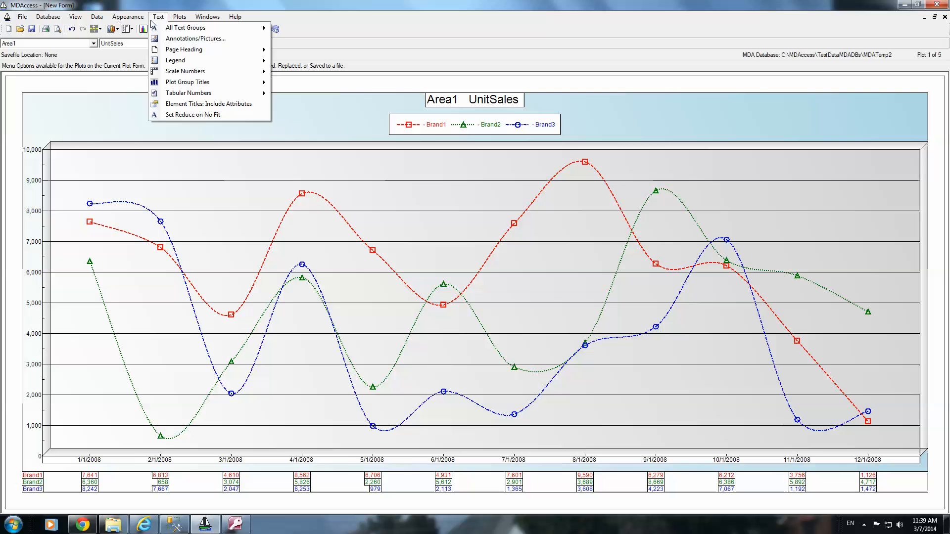
{"action": "mouse_move", "coordinate": [173, 20]}
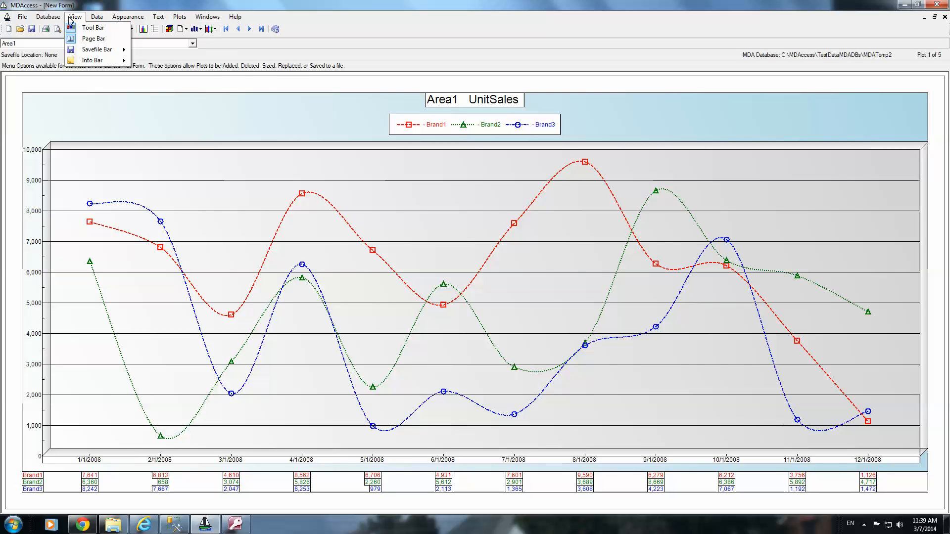
{"action": "mouse_move", "coordinate": [56, 20]}
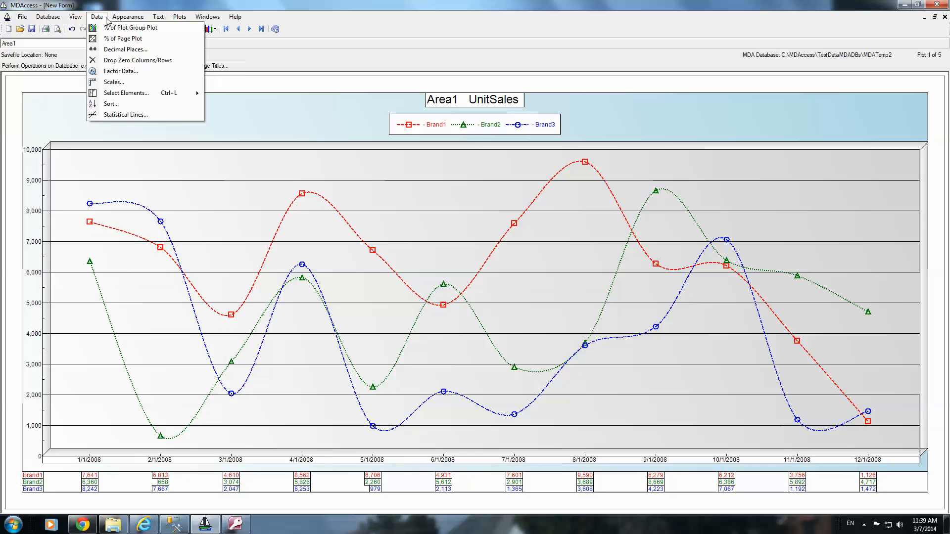
- Try to turn off curved lines in the plot piece line type options
{"action": "mouse_move", "coordinate": [117, 20]}
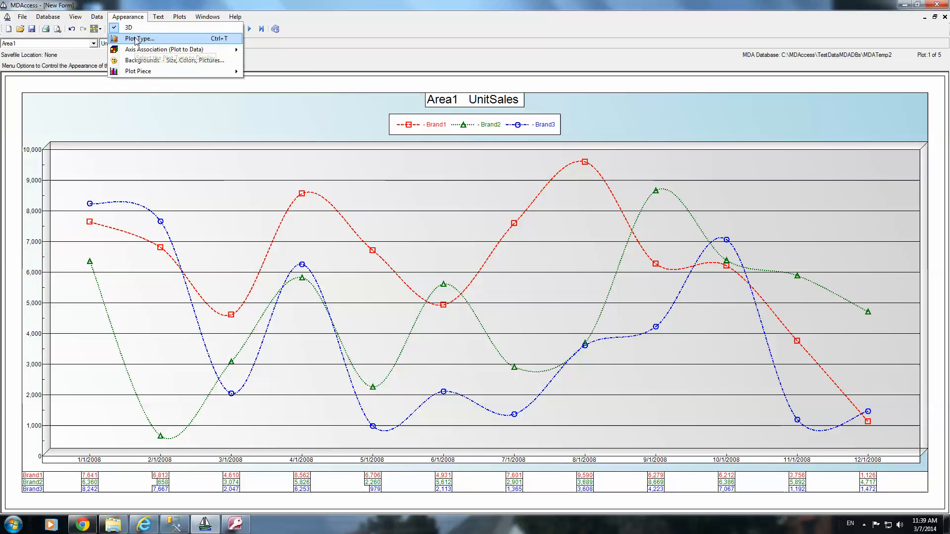
{"action": "mouse_move", "coordinate": [141, 72]}
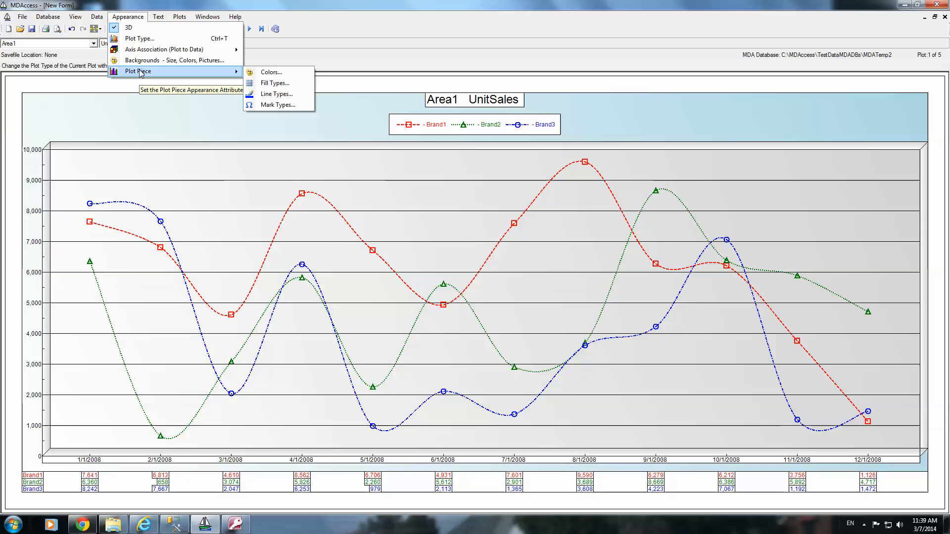
{"action": "left_click", "coordinate": [292, 94]}
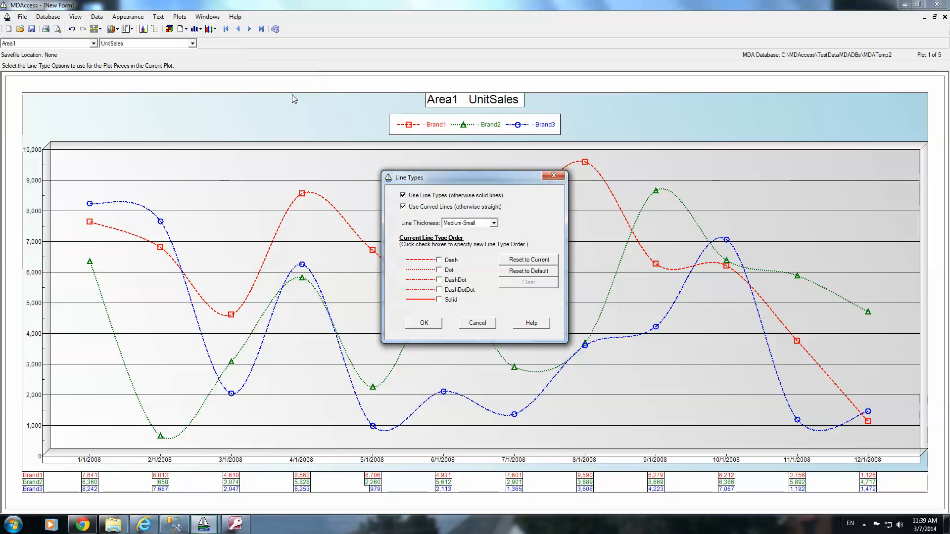
{"action": "left_click", "coordinate": [402, 207]}
{"action": "left_click", "coordinate": [425, 323]}
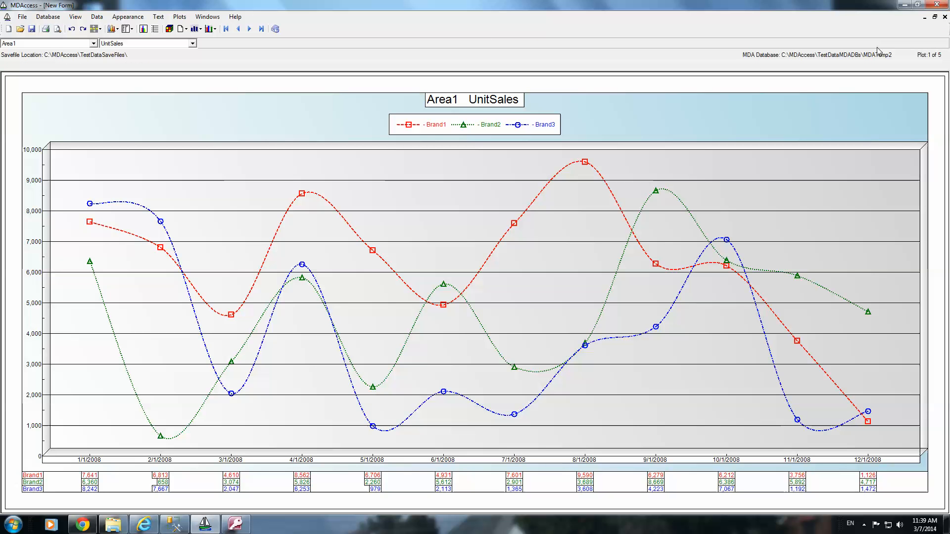
- Close the current plot form without saving its definition to a file
{"action": "left_click", "coordinate": [944, 17]}
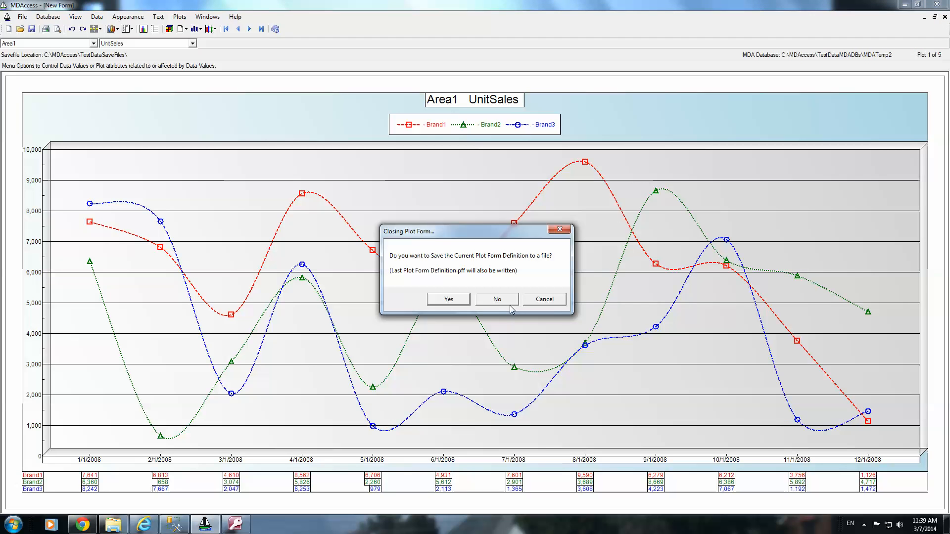
{"action": "left_click", "coordinate": [497, 299]}
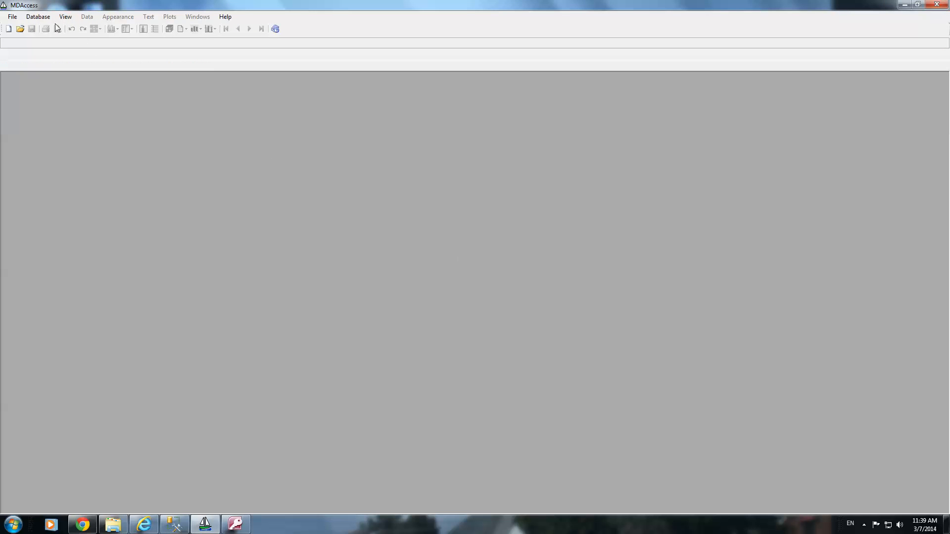
- Create a new plot form with Define a New Plot and choose Sql Server Database as the data source type
{"action": "left_click", "coordinate": [8, 29]}
{"action": "left_click", "coordinate": [429, 221]}
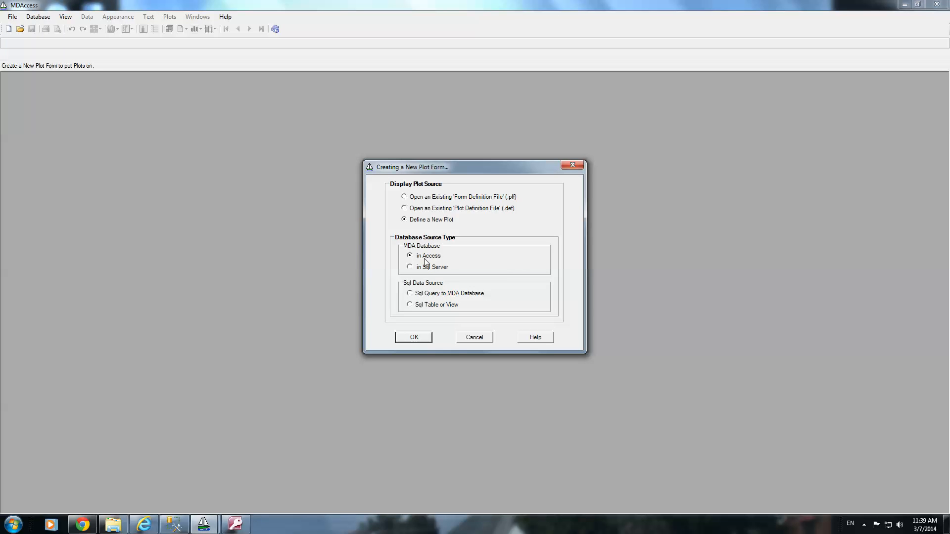
{"action": "left_click", "coordinate": [412, 338]}
{"action": "left_click", "coordinate": [561, 310]}
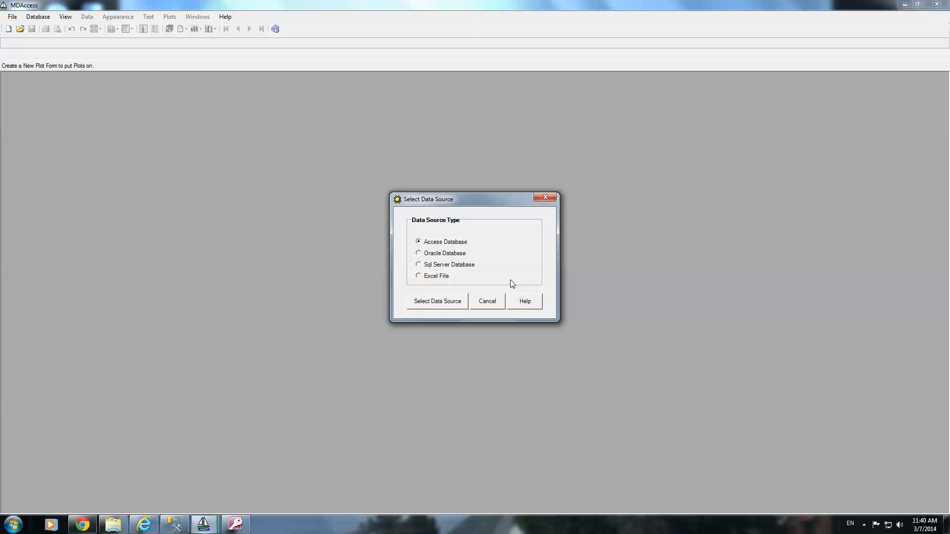
{"action": "left_click", "coordinate": [439, 303]}
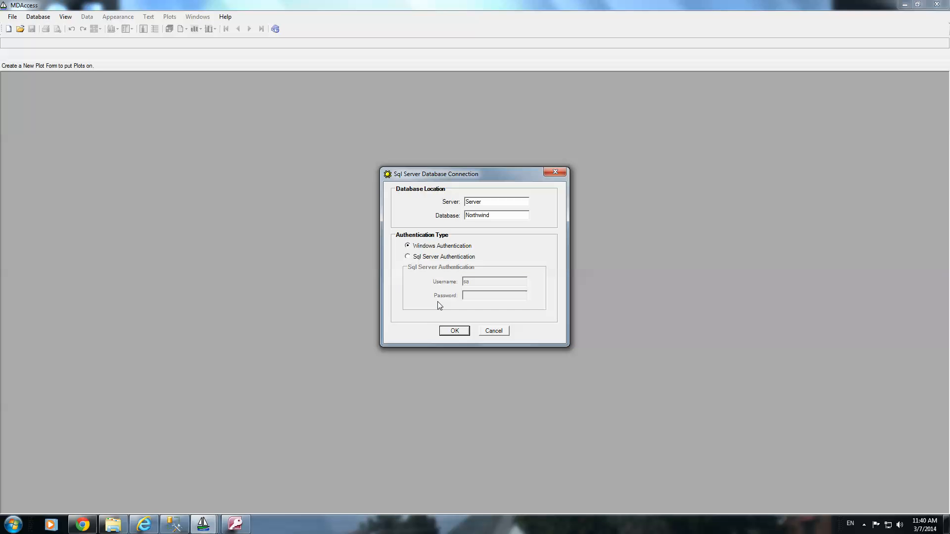
- Switch to SQL Server Management Studio and copy the server name LENOVO1\SQLEXPRESS from the database engine connection dialog, leaving it without connecting
{"action": "left_click", "coordinate": [178, 528]}
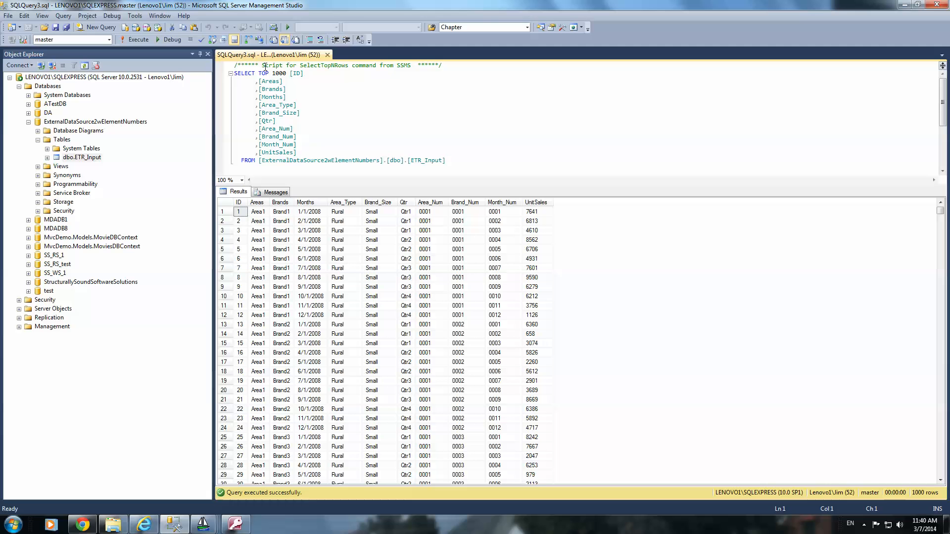
{"action": "left_click", "coordinate": [21, 66]}
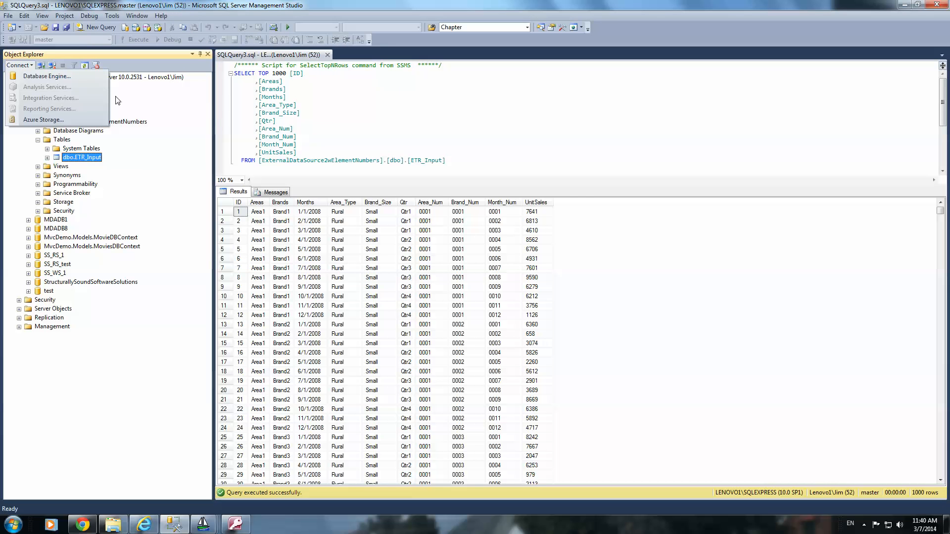
{"action": "left_click", "coordinate": [44, 74]}
{"action": "key", "text": "ctrl+c"}
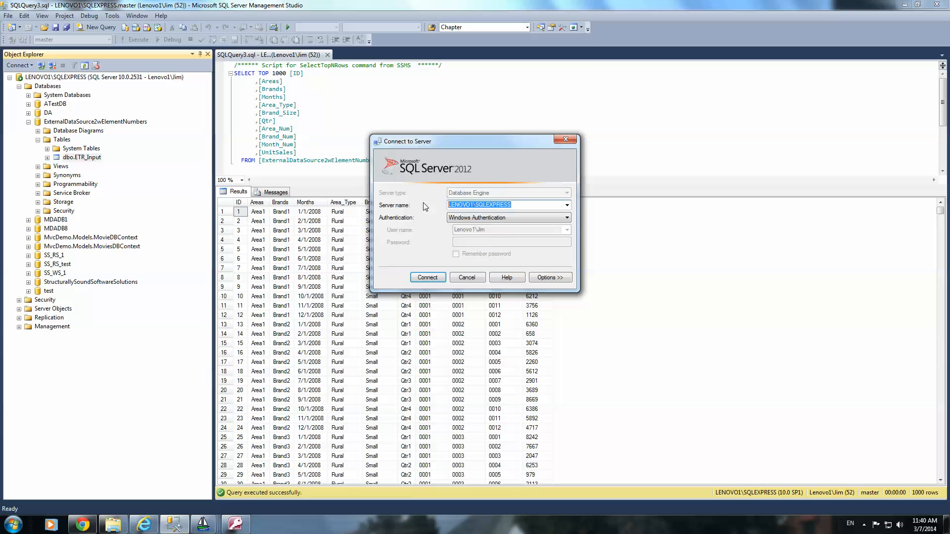
{"action": "left_click", "coordinate": [467, 278]}
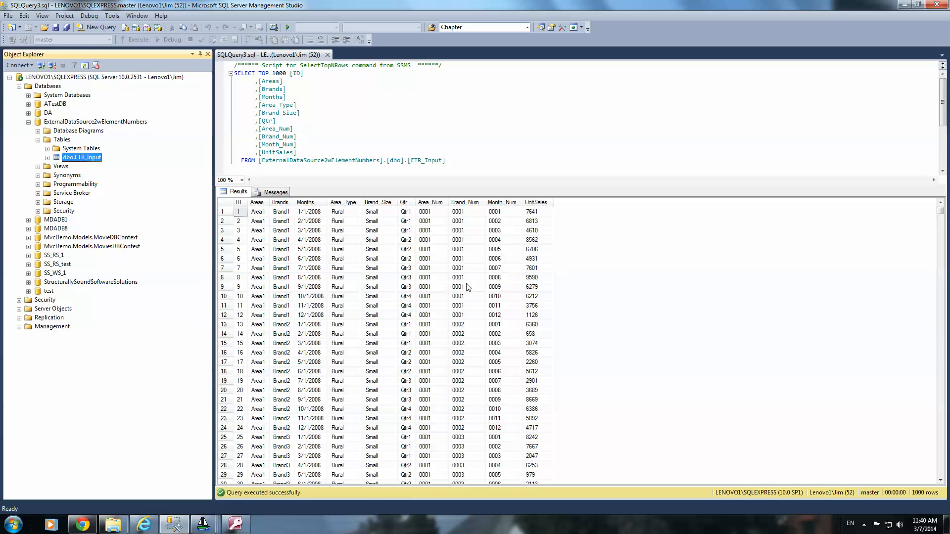
- Switch back to MDAccess and replace the server name in the Sql Server Database Connection dialog with the copied LENOVO1\SQLEXPRESS
{"action": "left_click", "coordinate": [208, 528]}
{"action": "mouse_move", "coordinate": [207, 528]}
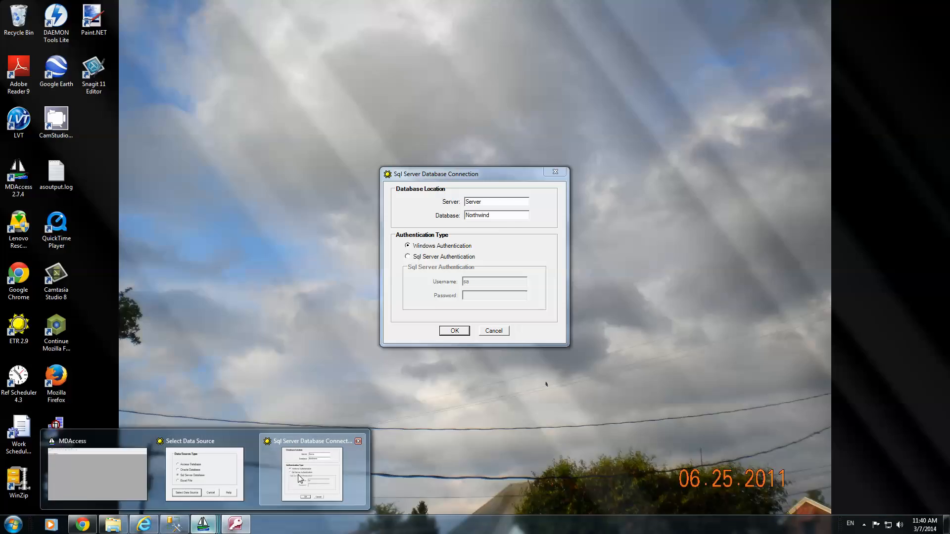
{"action": "left_click", "coordinate": [298, 474]}
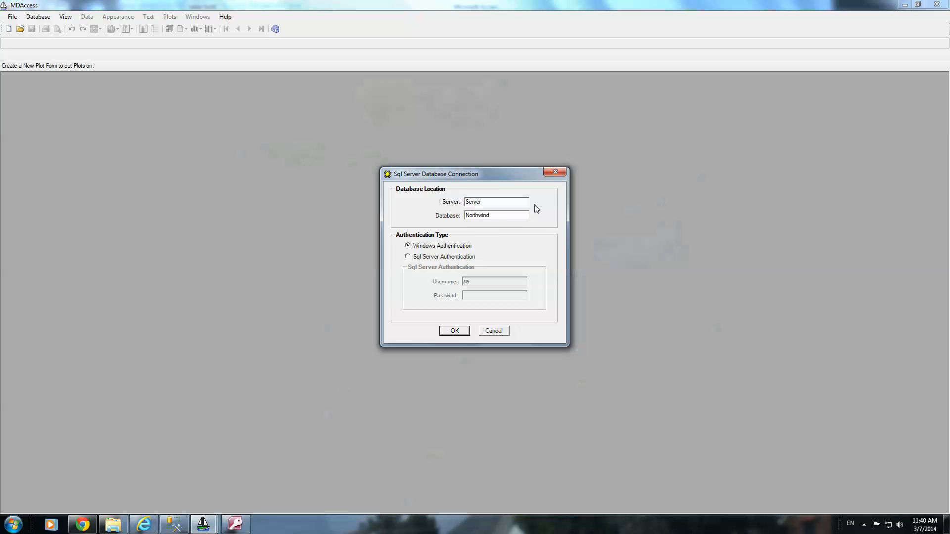
{"action": "double_click", "coordinate": [501, 202]}
{"action": "key", "text": "ctrl+v"}
- Switch to SQL Server Management Studio, select the name text of the ExternalDataSource2wElementNumbers database, and collapse that database in the tree
{"action": "left_click", "coordinate": [174, 525]}
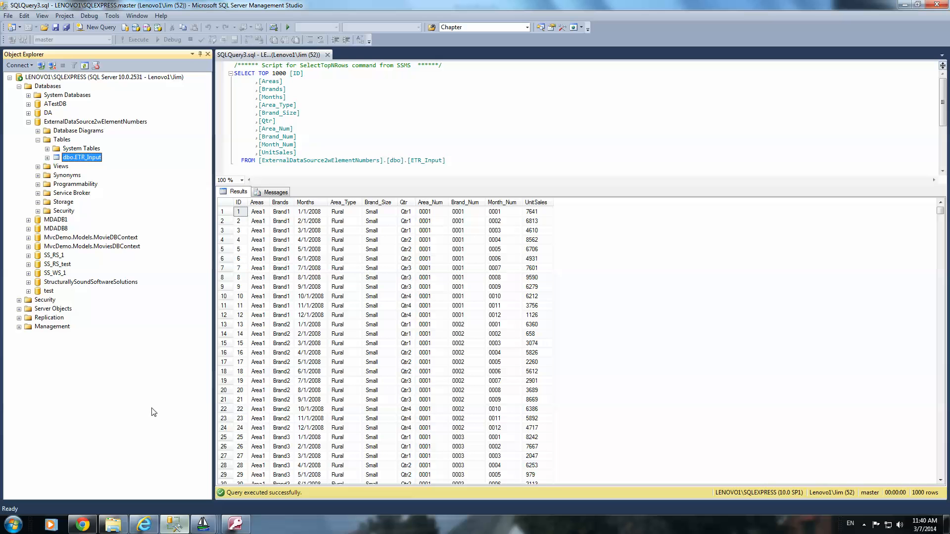
{"action": "left_click", "coordinate": [88, 124]}
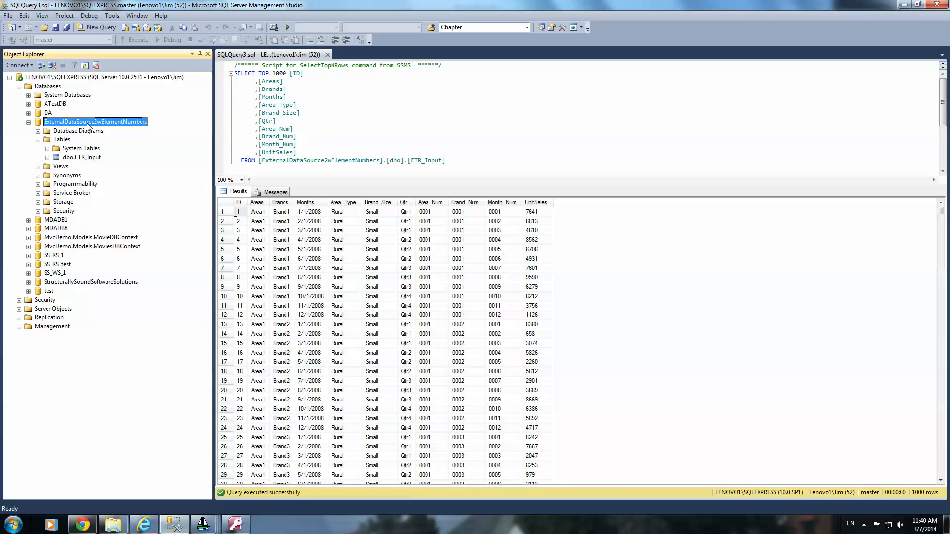
{"action": "left_click", "coordinate": [88, 124]}
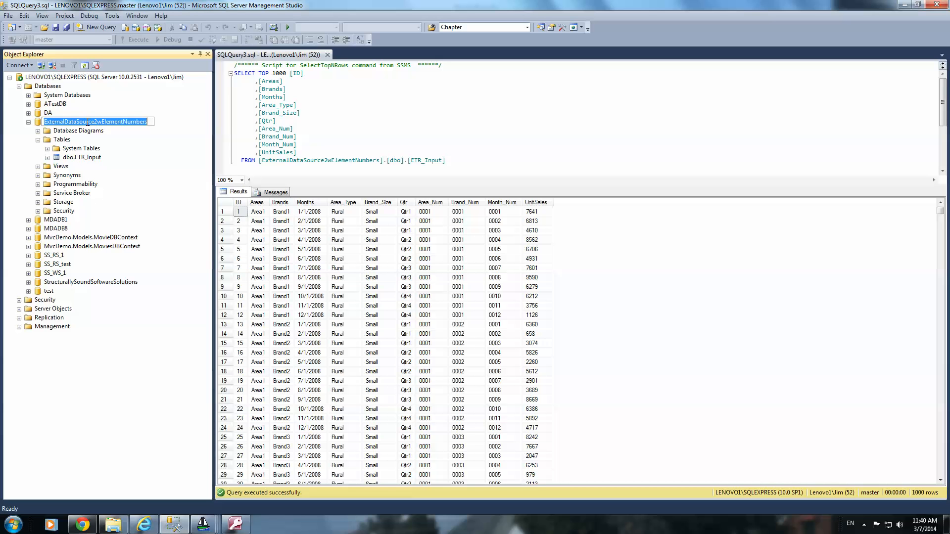
{"action": "left_click", "coordinate": [28, 122]}
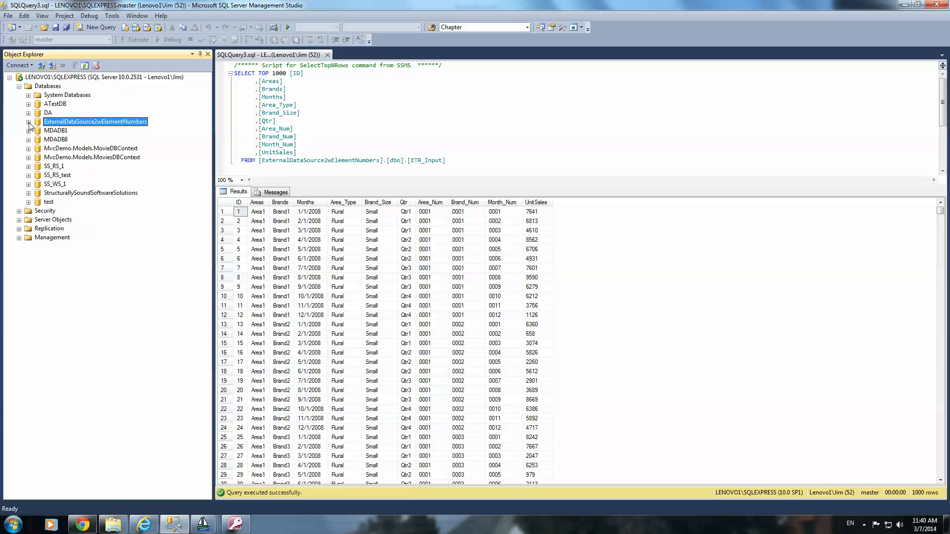
- Locate the dbo.ETR_Input table under ExternalDataSource2wElementNumbers, switch to MDAccess, and connect with ExternalDataSource2wElementNumbers as the database
{"action": "left_click", "coordinate": [28, 121]}
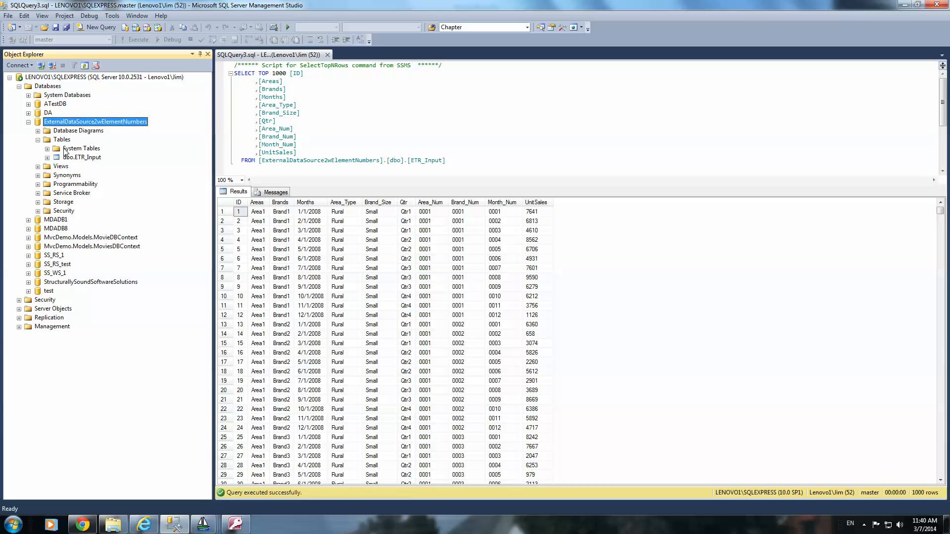
{"action": "left_click", "coordinate": [71, 158]}
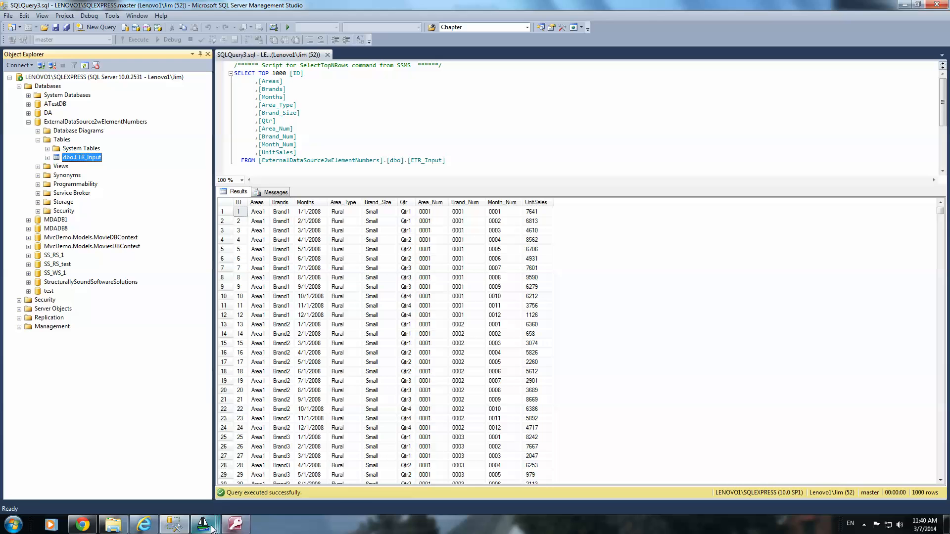
{"action": "mouse_move", "coordinate": [202, 526]}
{"action": "left_click", "coordinate": [317, 477]}
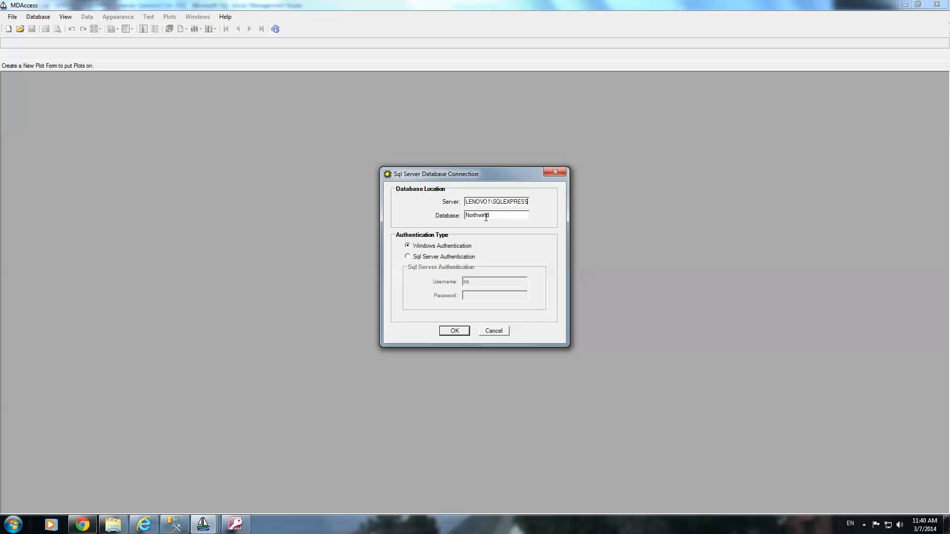
{"action": "left_click_drag", "start_coordinate": [499, 215], "coordinate": [448, 215]}
{"action": "key", "text": "ctrl+v"}
{"action": "left_click", "coordinate": [455, 330]}
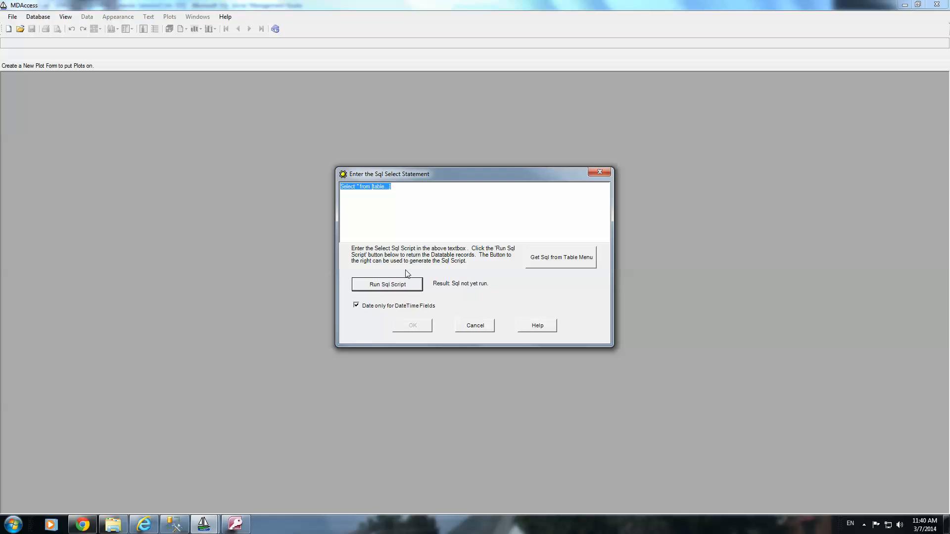
- Generate a Select statement for all fields of the ETR_Input table, run the script, and accept the returned datatable
{"action": "left_click", "coordinate": [545, 258]}
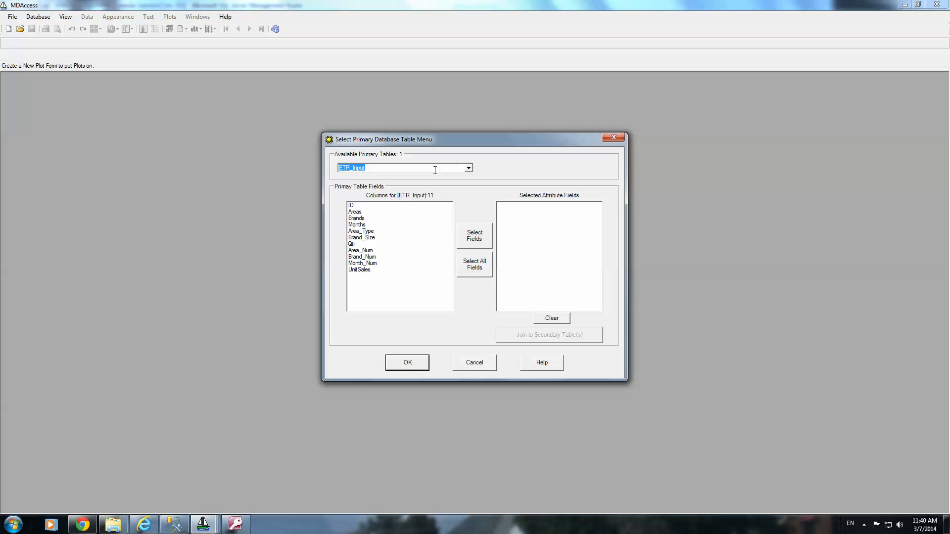
{"action": "left_click", "coordinate": [479, 266]}
{"action": "left_click", "coordinate": [414, 363]}
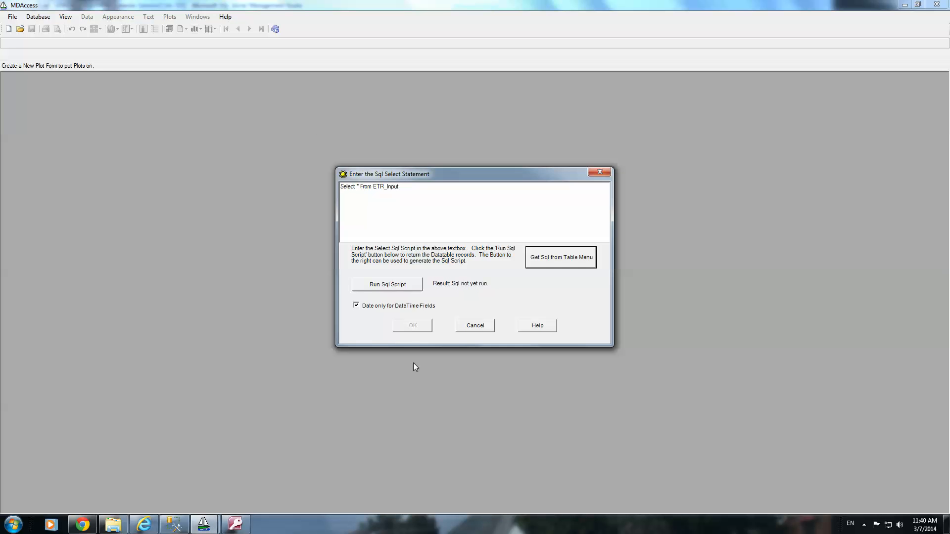
{"action": "left_click", "coordinate": [397, 285]}
{"action": "left_click", "coordinate": [410, 326]}
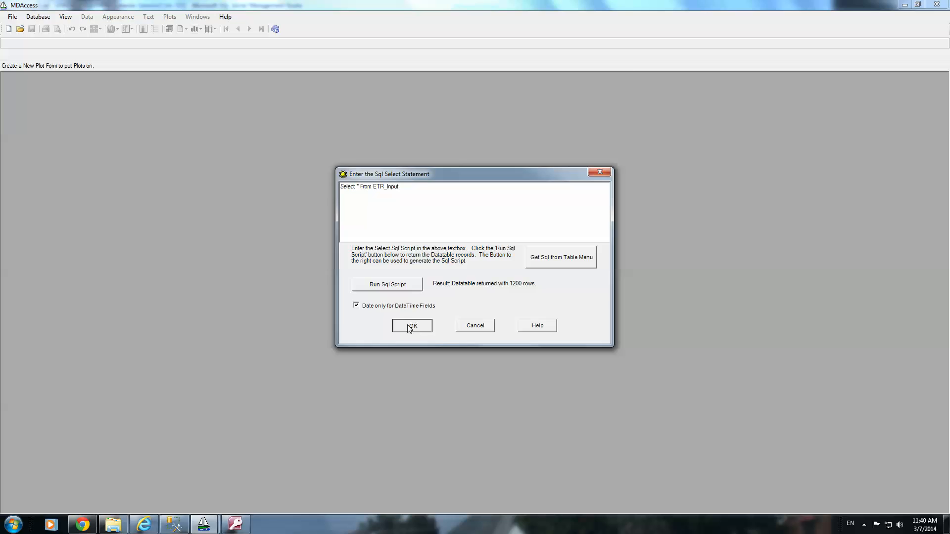
- Set Areas, Brands and Months as dimensions, UnitSales as the measure element, and add all qualifying dimensional attribute fields
{"action": "left_click", "coordinate": [358, 250]}
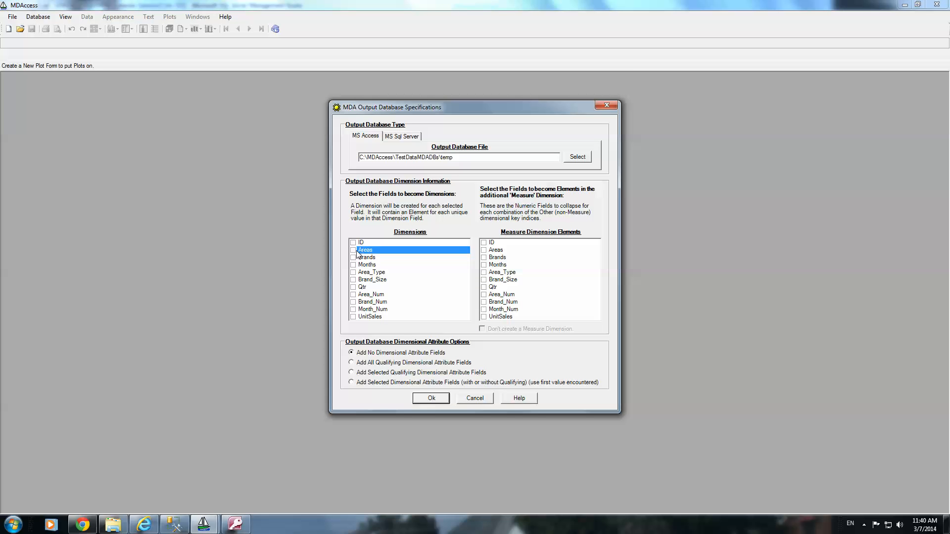
{"action": "left_click", "coordinate": [354, 258]}
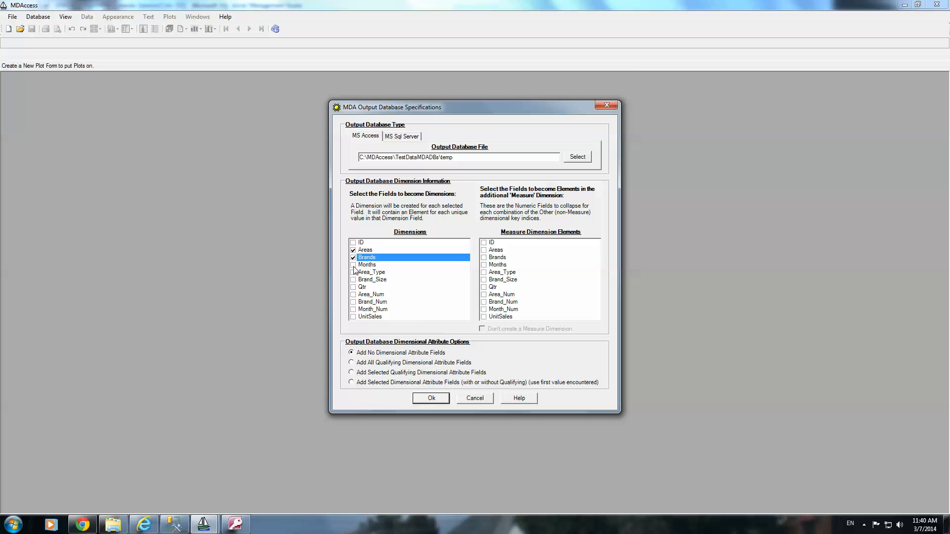
{"action": "left_click", "coordinate": [354, 265]}
{"action": "left_click", "coordinate": [484, 318]}
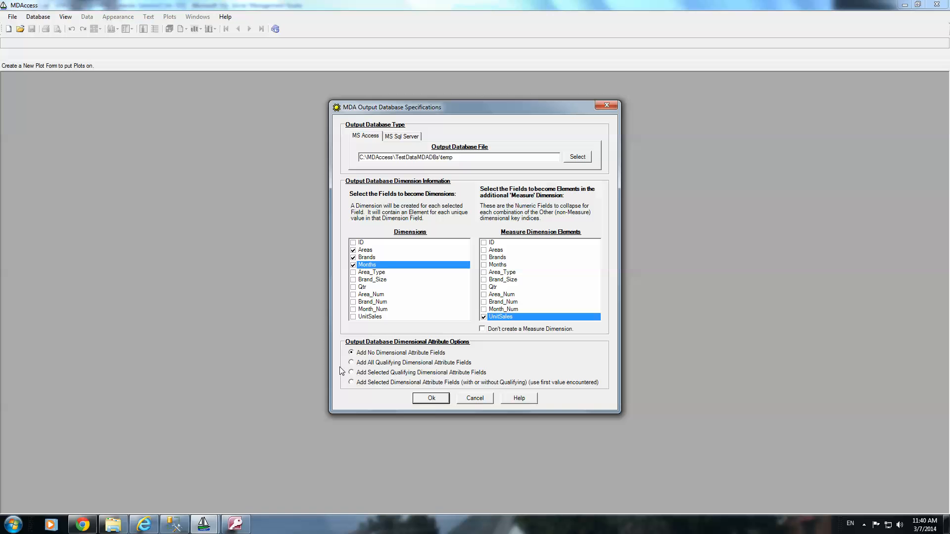
{"action": "left_click", "coordinate": [357, 364]}
- Cancel overwriting the temp Access file, set the output to SQL Server database MDADB2 on Lenovo1\sqlexpress, and build it
{"action": "left_click", "coordinate": [422, 401]}
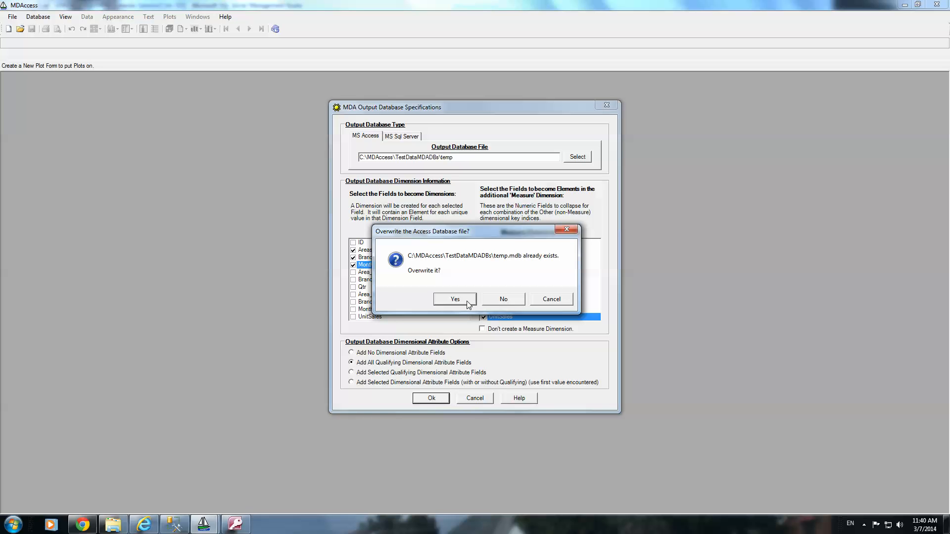
{"action": "left_click", "coordinate": [545, 303]}
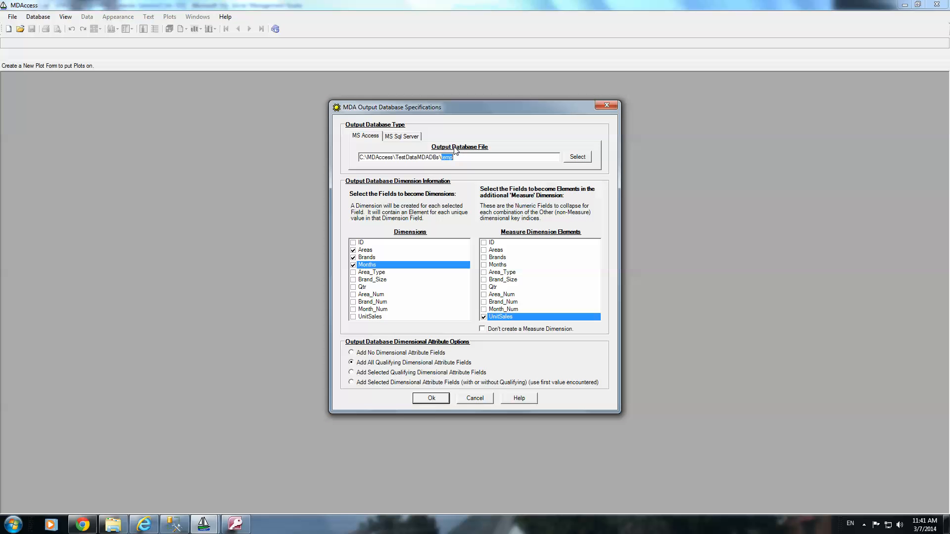
{"action": "type", "text": "m"}
{"action": "left_click", "coordinate": [412, 138]}
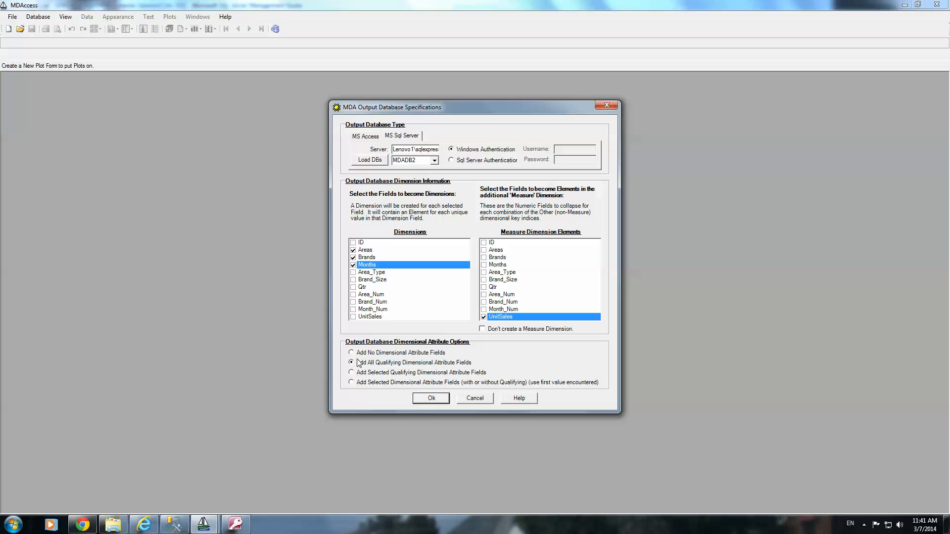
{"action": "left_click", "coordinate": [429, 399]}
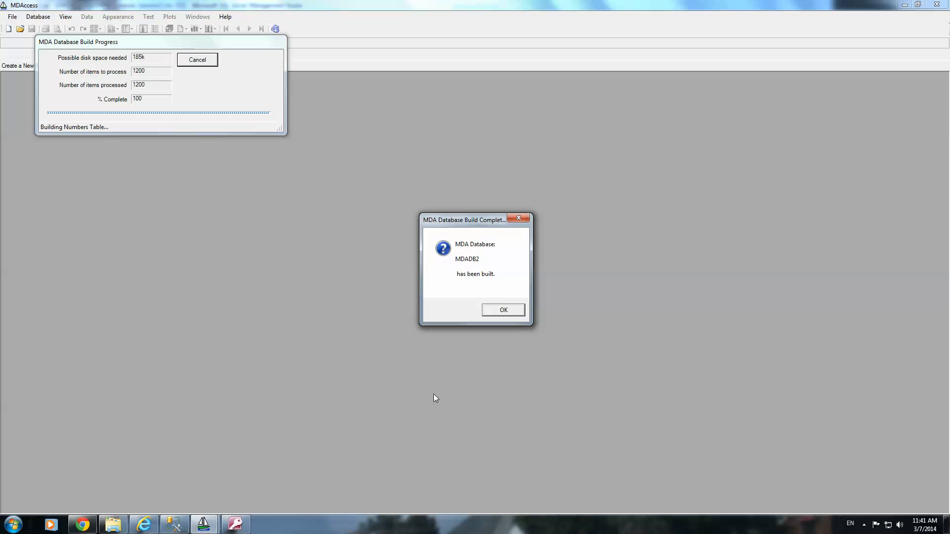
{"action": "left_click", "coordinate": [507, 310]}
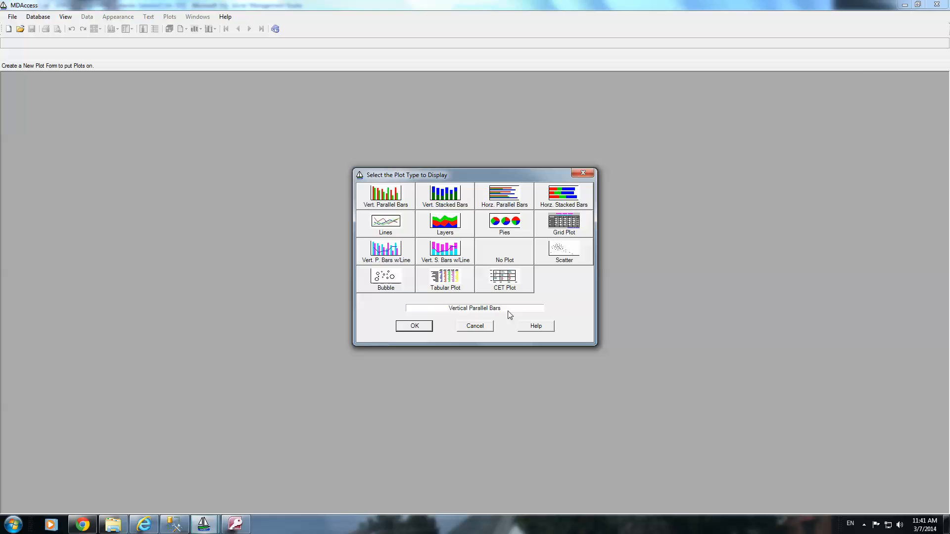
- Choose the Vertical Parallel Bars plot type and select all elements for Areas, Brands, Months and Measures
{"action": "double_click", "coordinate": [392, 200]}
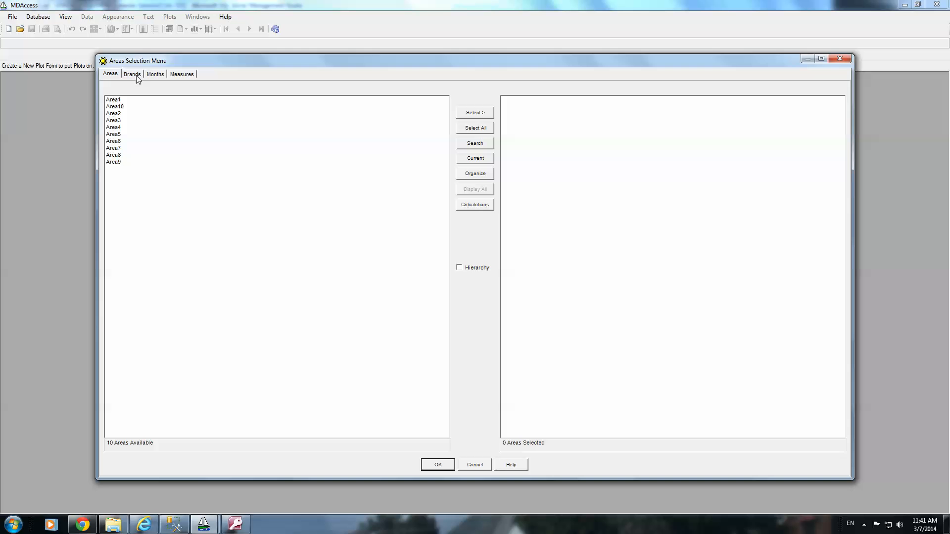
{"action": "left_click", "coordinate": [481, 129]}
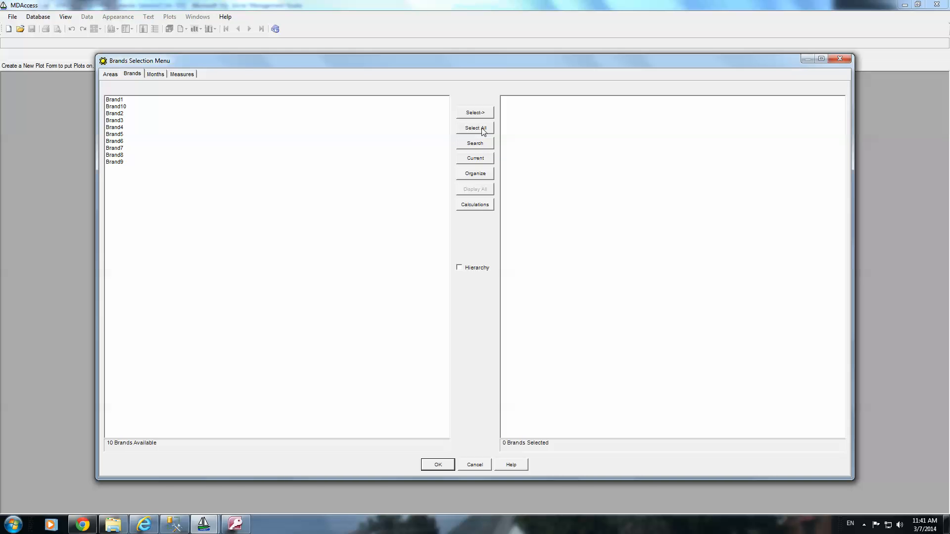
{"action": "left_click", "coordinate": [482, 129]}
{"action": "left_click", "coordinate": [482, 129]}
{"action": "left_click", "coordinate": [482, 129]}
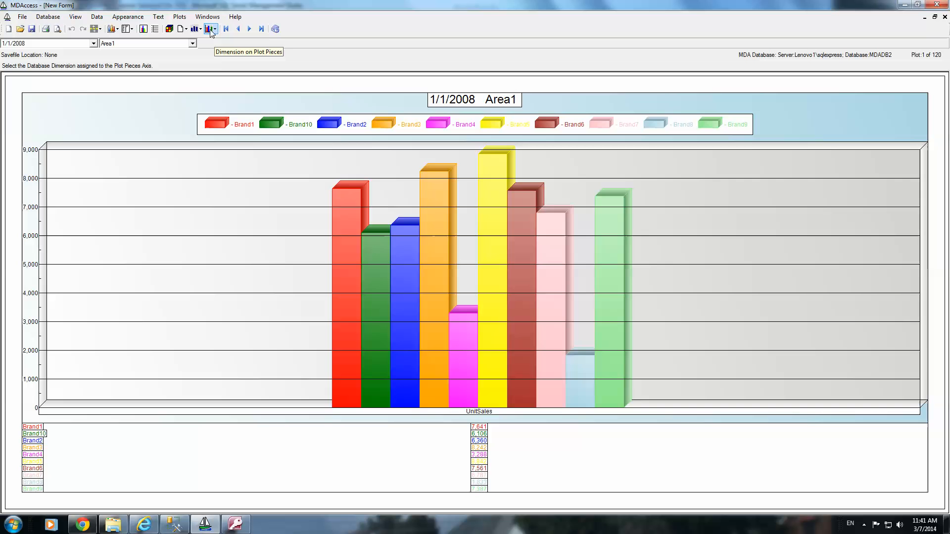
- Put the Brands dimension along the bar plot's horizontal axis and close the plot form without saving its definition
{"action": "left_click", "coordinate": [132, 29]}
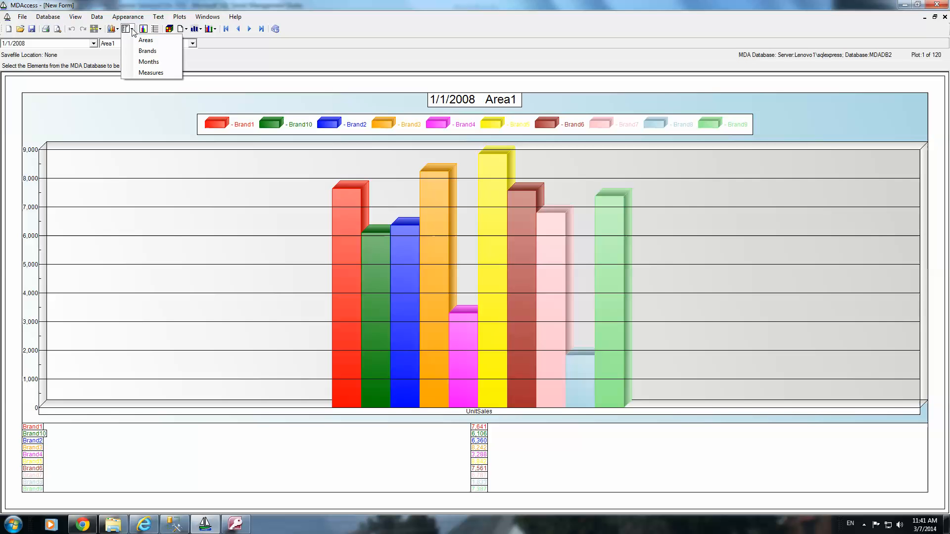
{"action": "left_click", "coordinate": [132, 28]}
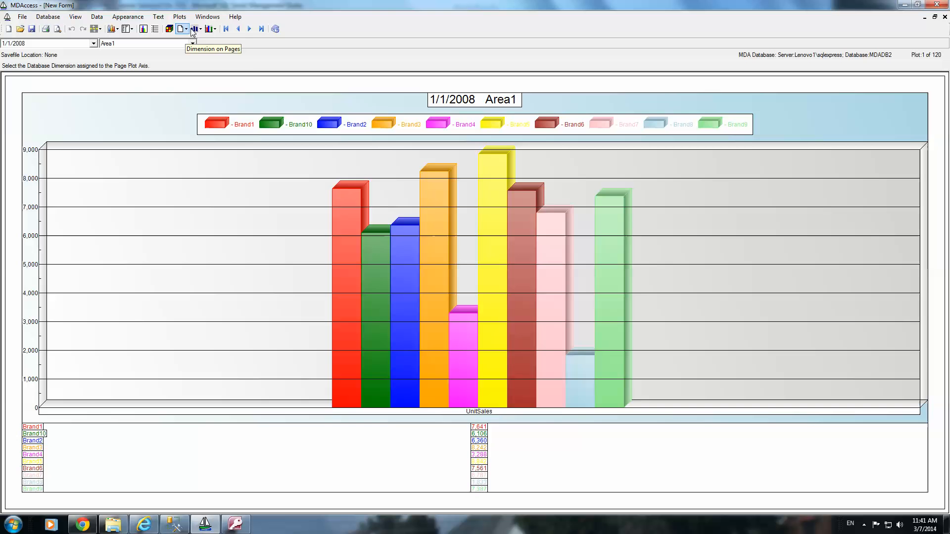
{"action": "left_click", "coordinate": [199, 28]}
{"action": "left_click", "coordinate": [207, 52]}
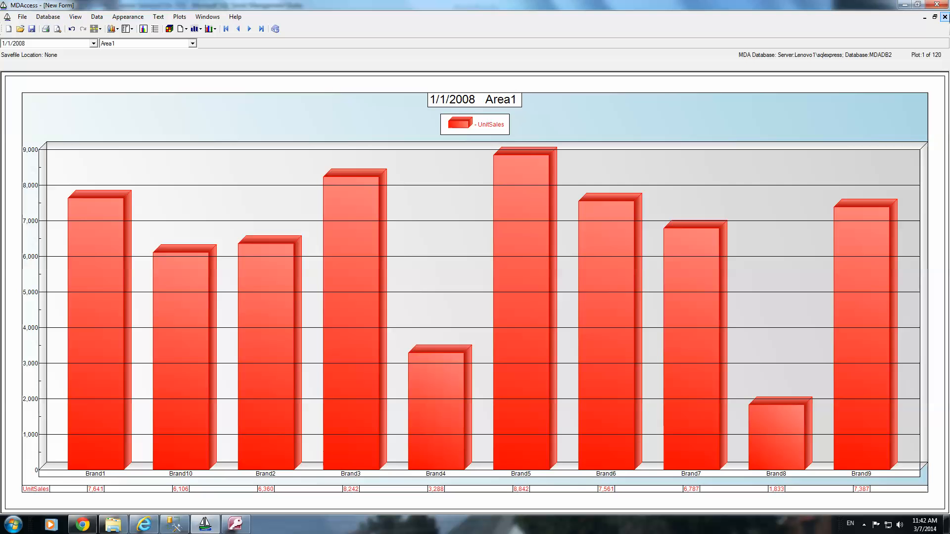
{"action": "left_click", "coordinate": [946, 17]}
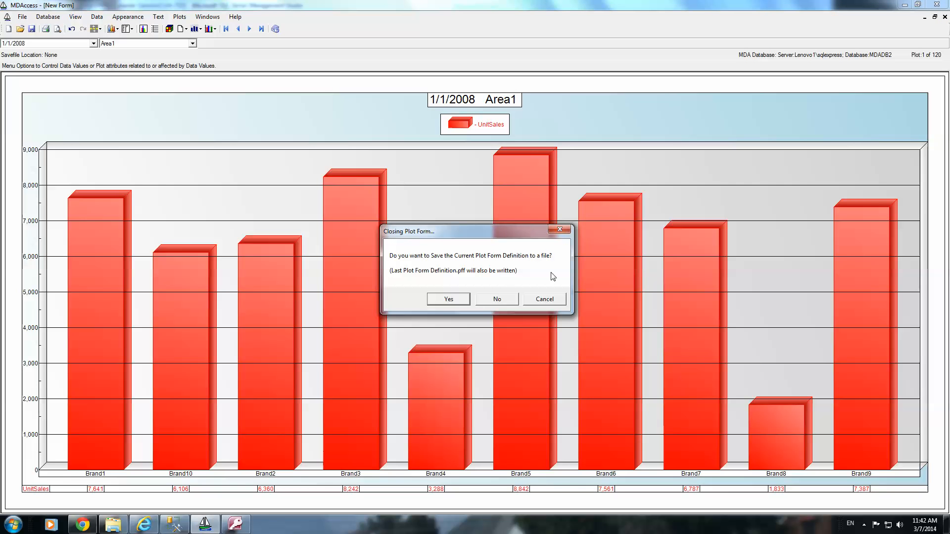
{"action": "left_click", "coordinate": [499, 300]}
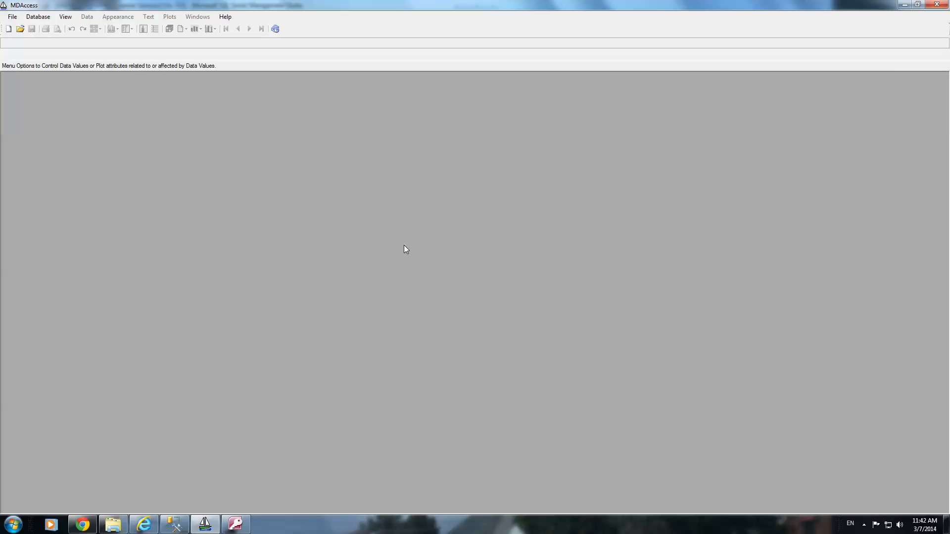
- Create a new plot form with Define a New Plot, using the MDA Access database temp.mdb as its source
{"action": "left_click", "coordinate": [8, 28]}
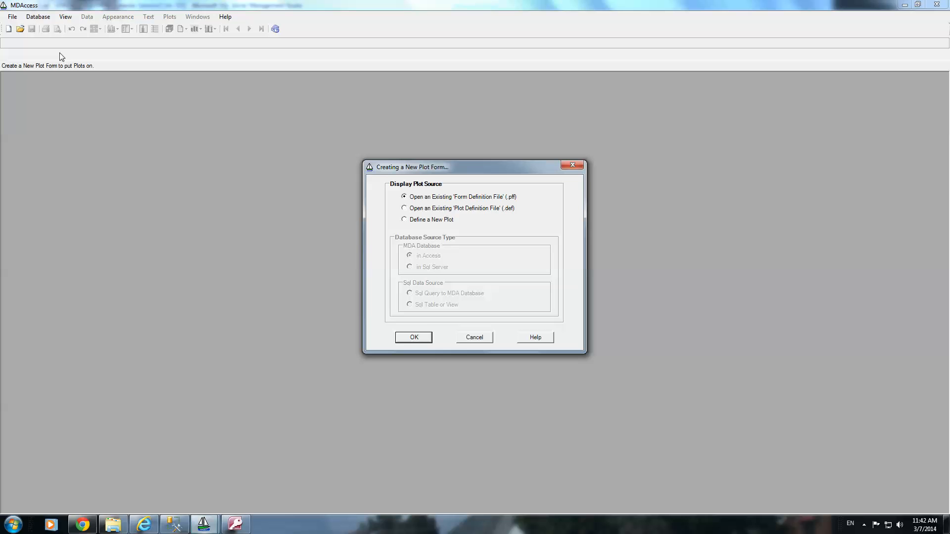
{"action": "left_click", "coordinate": [425, 221]}
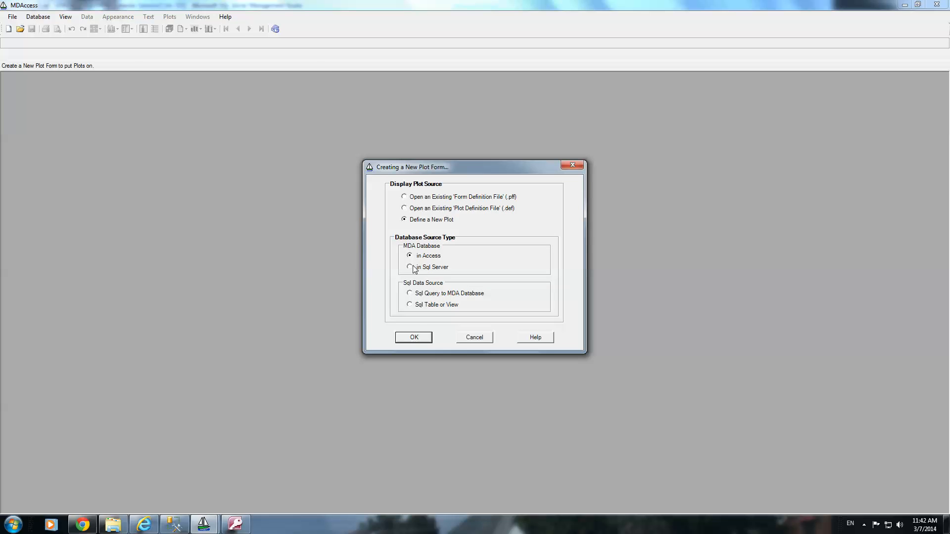
{"action": "left_click", "coordinate": [414, 337]}
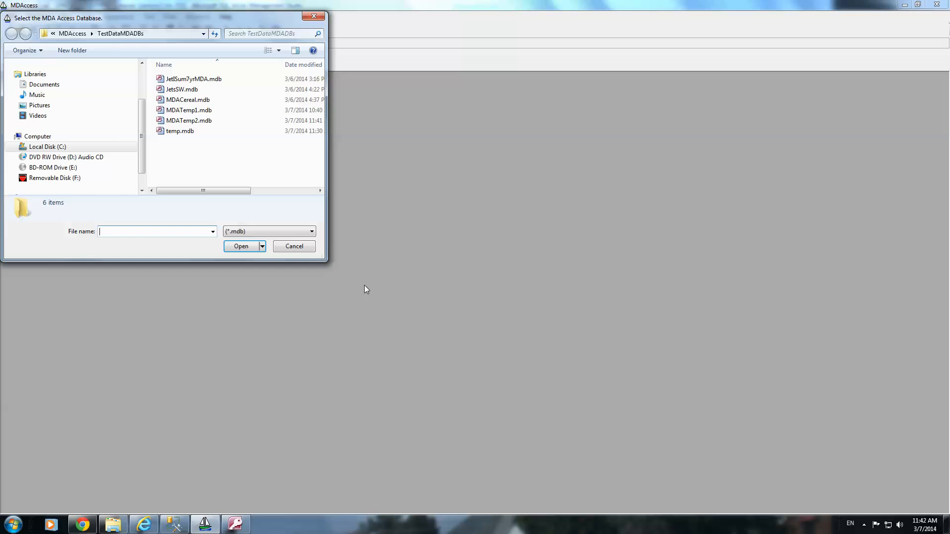
{"action": "double_click", "coordinate": [190, 131]}
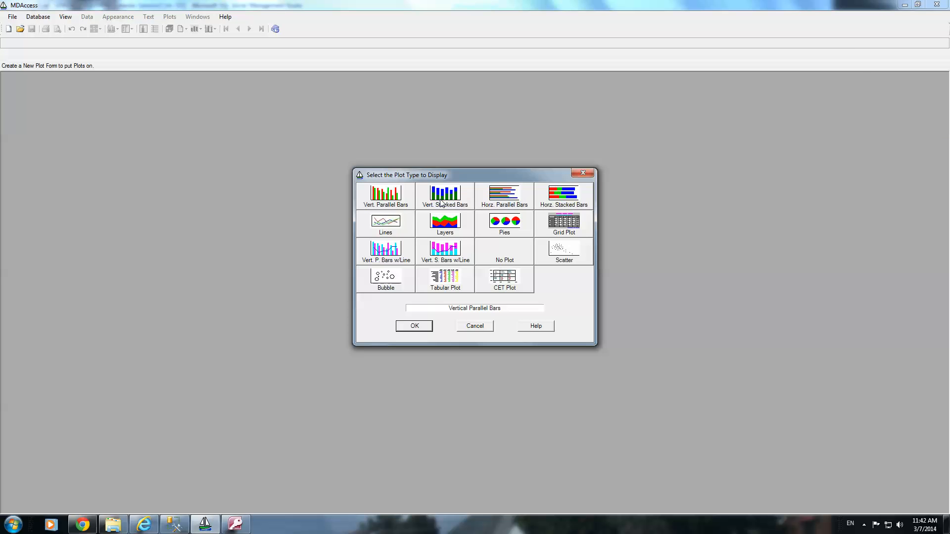
- Display the data as Vertical Stacked Bars with the preselected elements, then close the plot form without saving its definition
{"action": "double_click", "coordinate": [444, 200]}
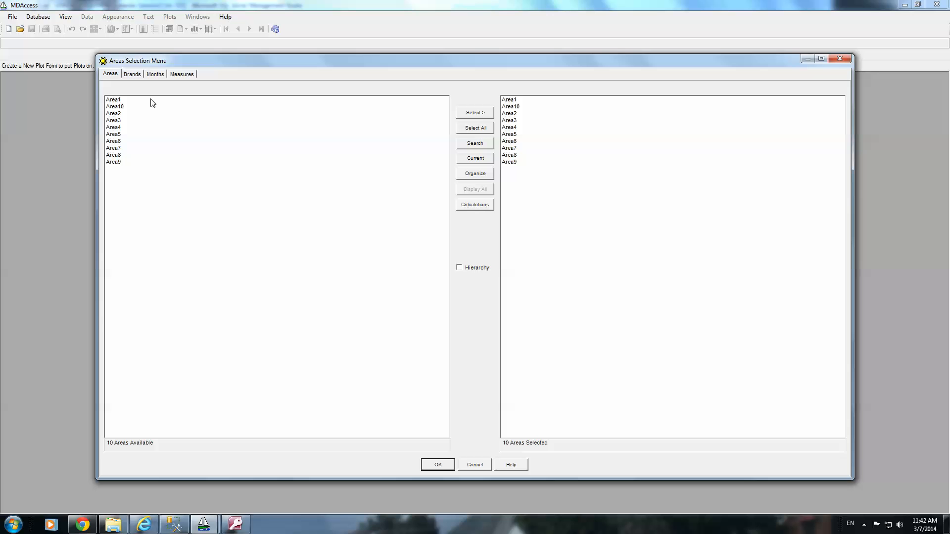
{"action": "left_click", "coordinate": [155, 75]}
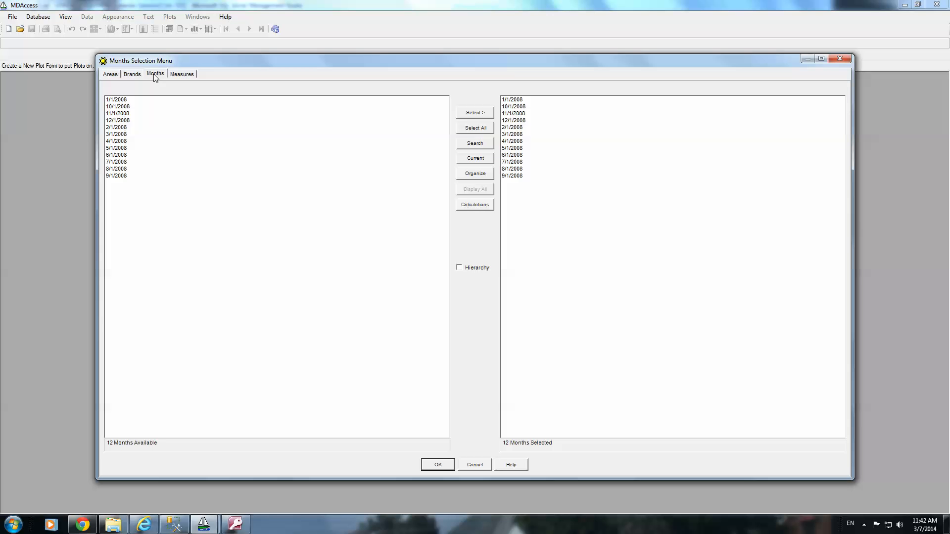
{"action": "left_click", "coordinate": [483, 462]}
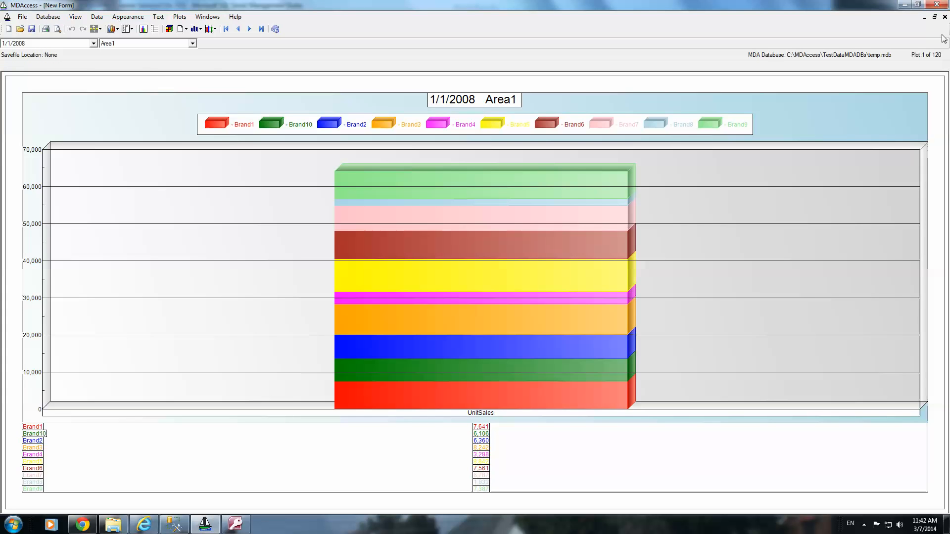
{"action": "left_click", "coordinate": [945, 17]}
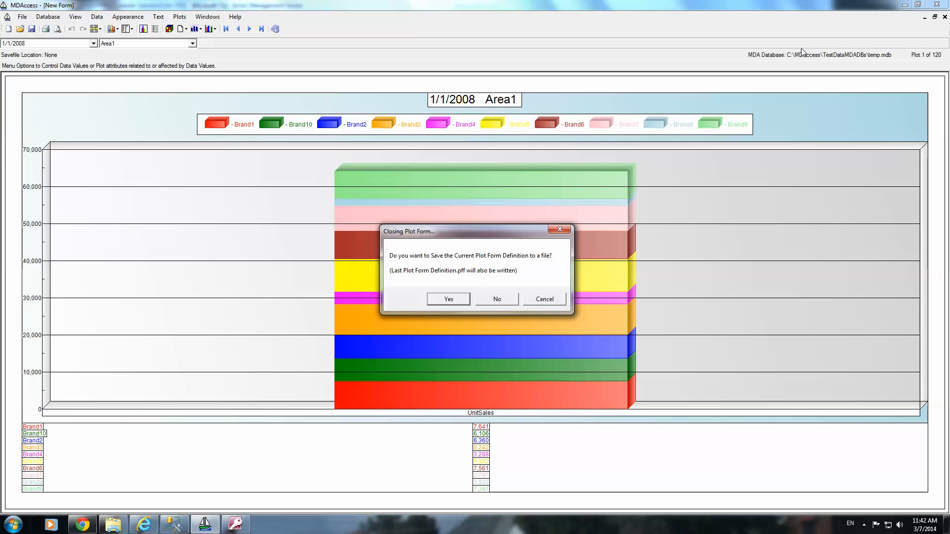
{"action": "left_click", "coordinate": [491, 297]}
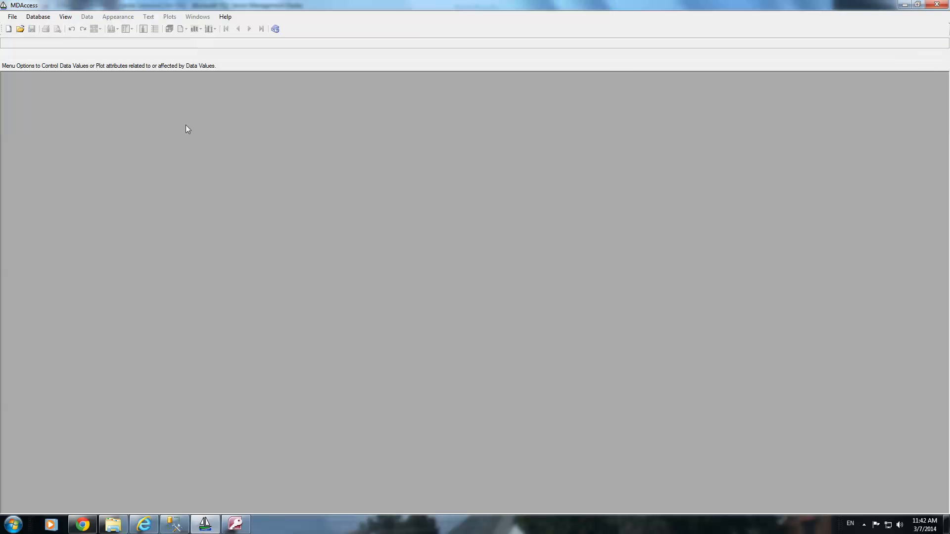
- Create a new plot form with Define a New Plot, using the MDA Access database MDATemp1.mdb as its source
{"action": "left_click", "coordinate": [13, 30]}
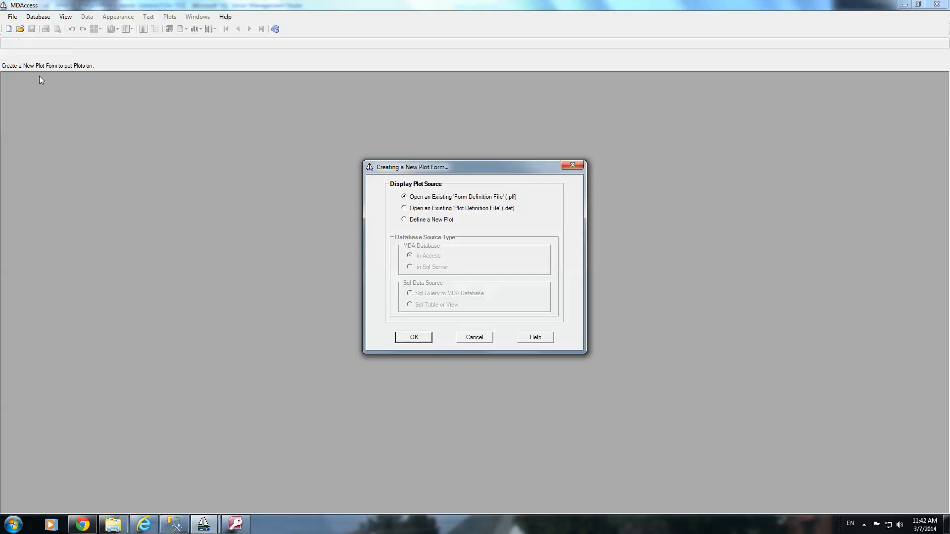
{"action": "left_click", "coordinate": [432, 221]}
{"action": "left_click", "coordinate": [420, 336]}
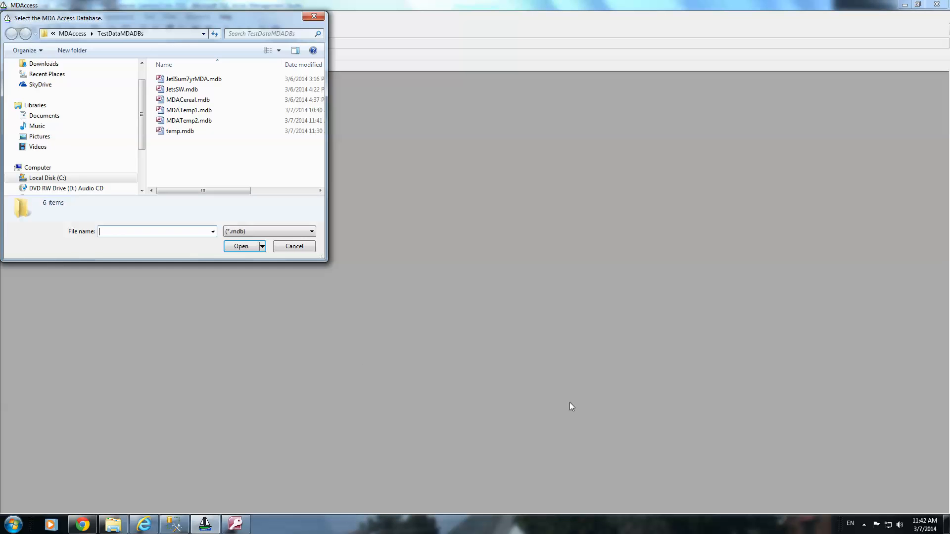
{"action": "double_click", "coordinate": [179, 111]}
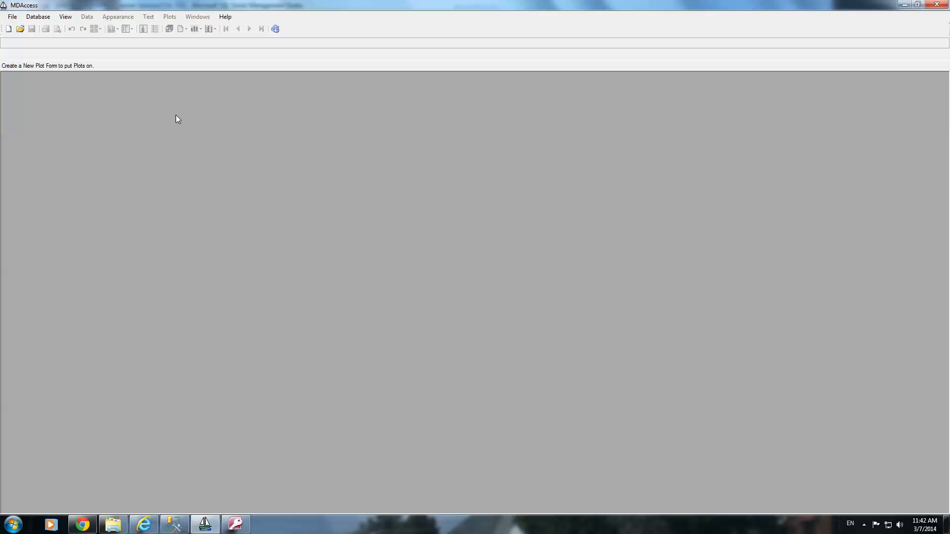
- Turn off the Months hierarchy in the element selection, accept it, and assign the Months dimension to the plot groups
{"action": "double_click", "coordinate": [386, 196]}
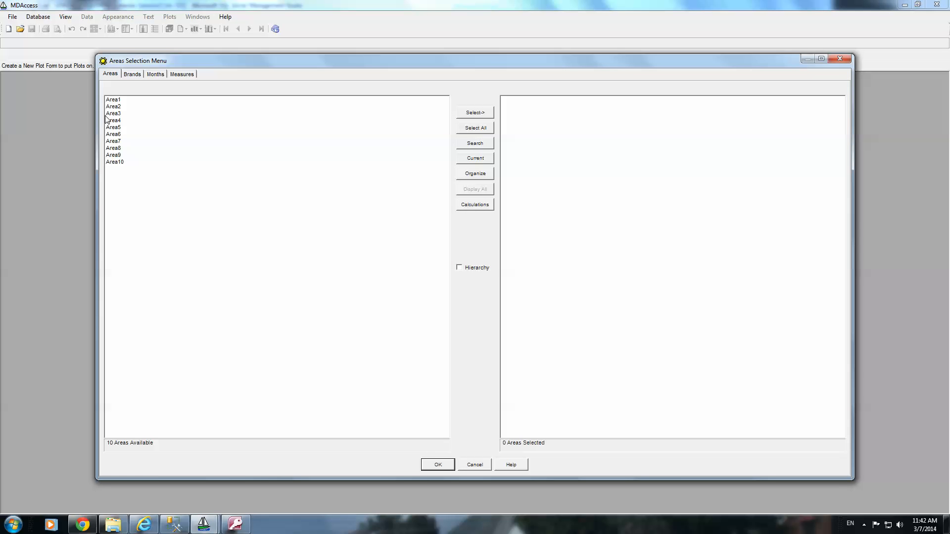
{"action": "left_click", "coordinate": [134, 74]}
{"action": "left_click", "coordinate": [155, 74]}
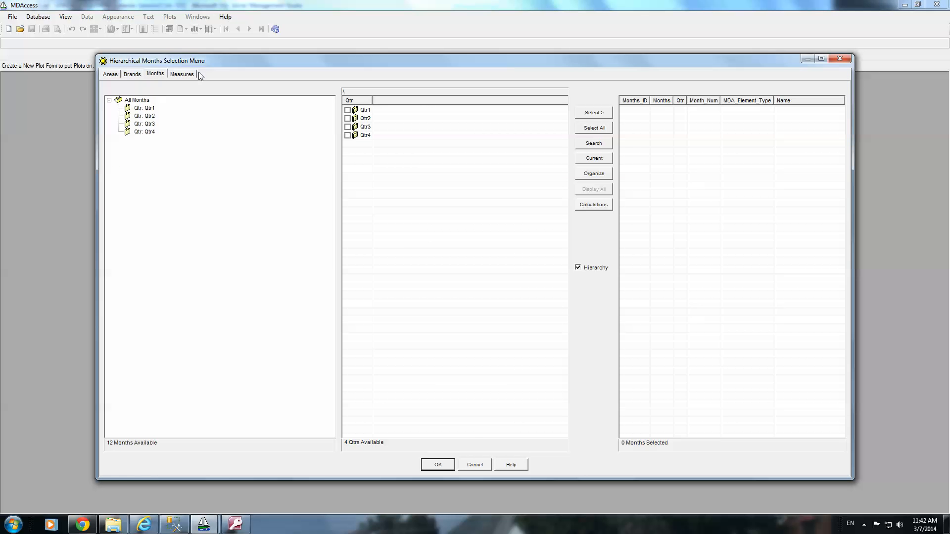
{"action": "left_click", "coordinate": [183, 74]}
{"action": "left_click", "coordinate": [159, 76]}
{"action": "left_click", "coordinate": [578, 268]}
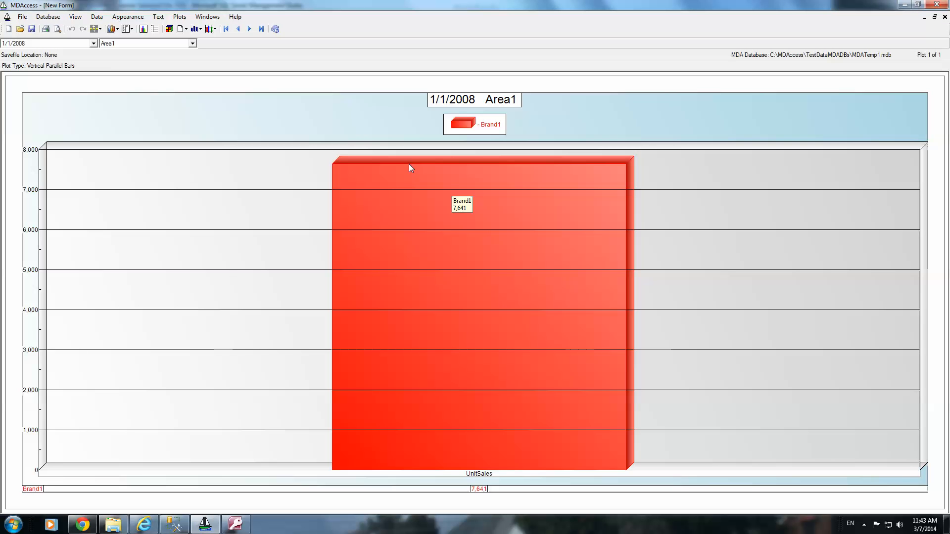
{"action": "left_click", "coordinate": [200, 29]}
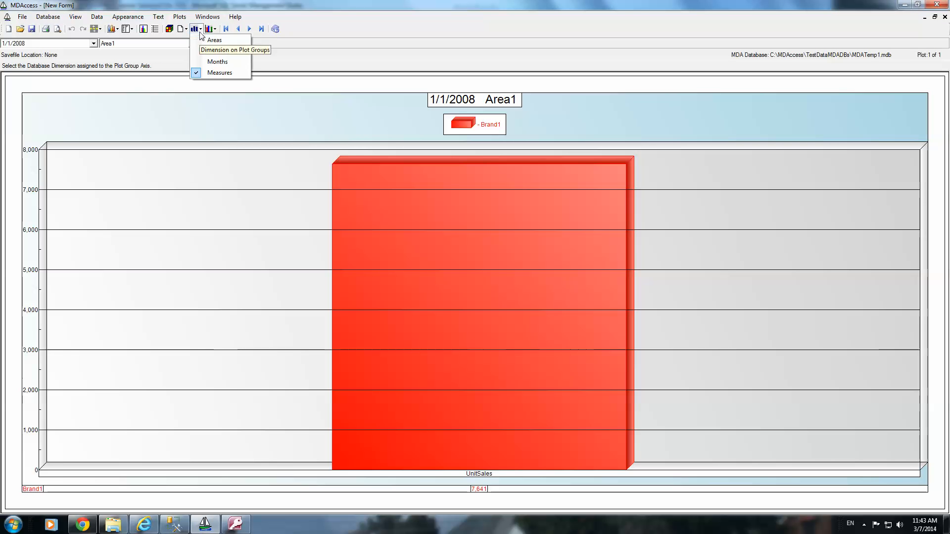
{"action": "left_click", "coordinate": [218, 74]}
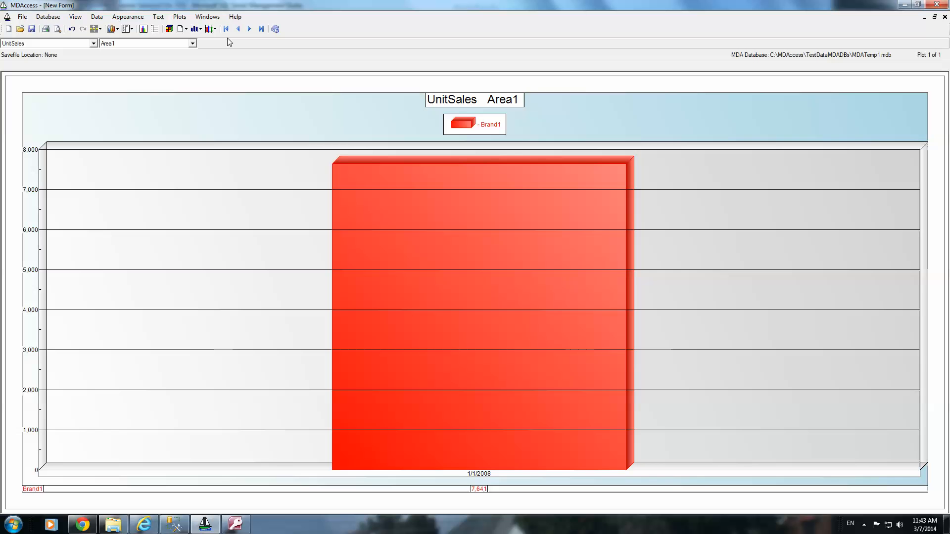
- Select all elements of Areas, Brands, Months and Measures, and display the data as Vertical Stacked Bars
{"action": "left_click", "coordinate": [131, 28]}
{"action": "left_click", "coordinate": [142, 44]}
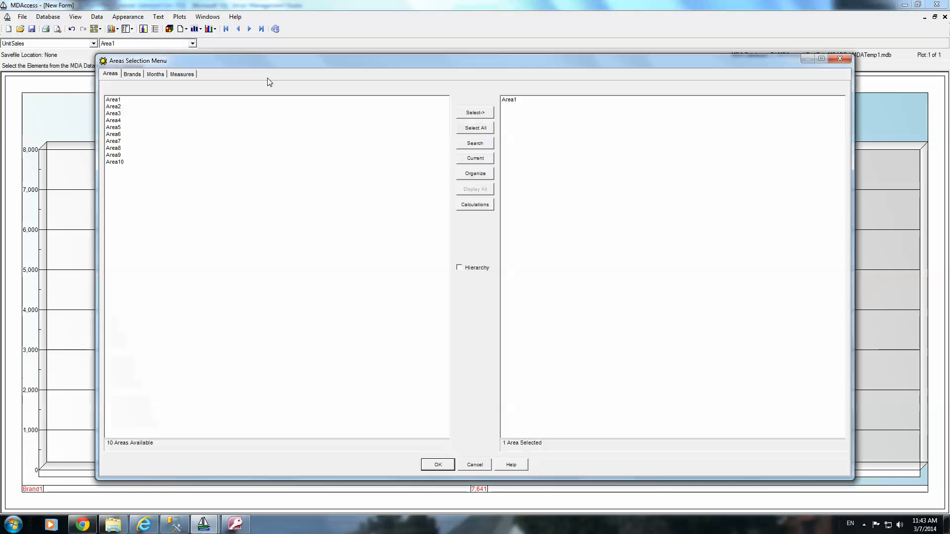
{"action": "left_click", "coordinate": [474, 130]}
{"action": "left_click", "coordinate": [475, 131]}
{"action": "left_click", "coordinate": [473, 131]}
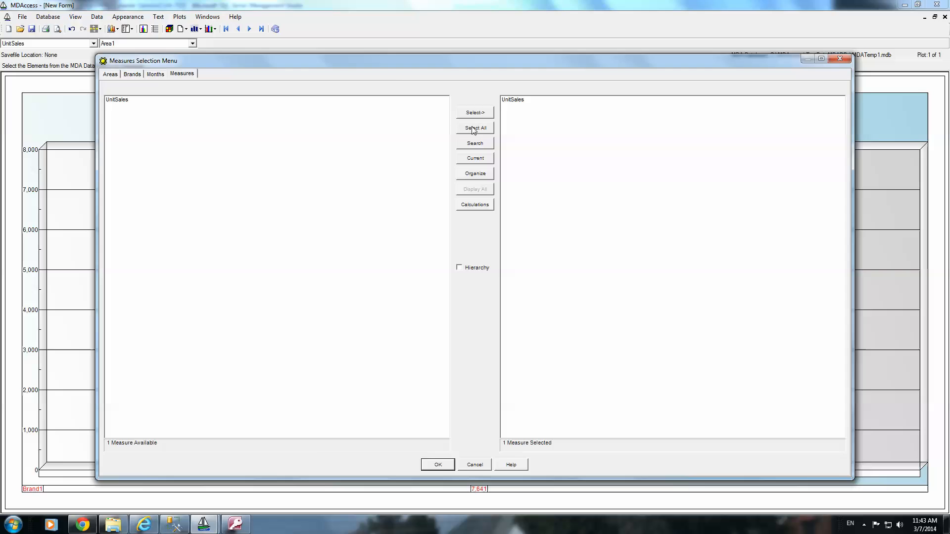
{"action": "left_click", "coordinate": [474, 131]}
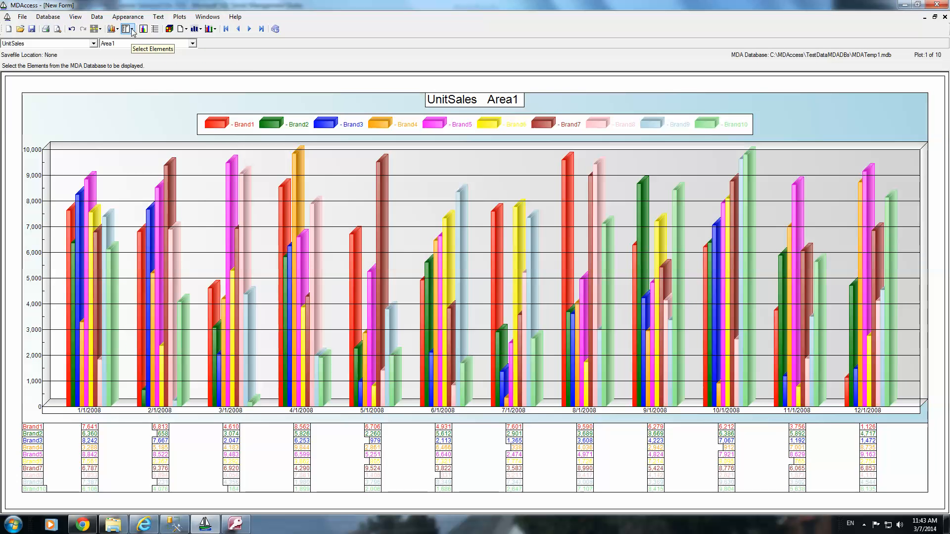
{"action": "left_click", "coordinate": [113, 29]}
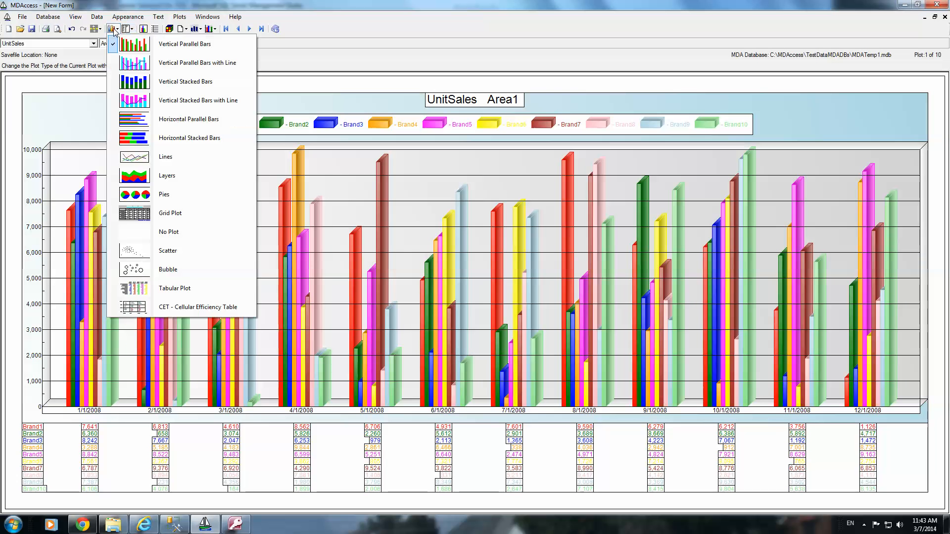
{"action": "left_click", "coordinate": [138, 81]}
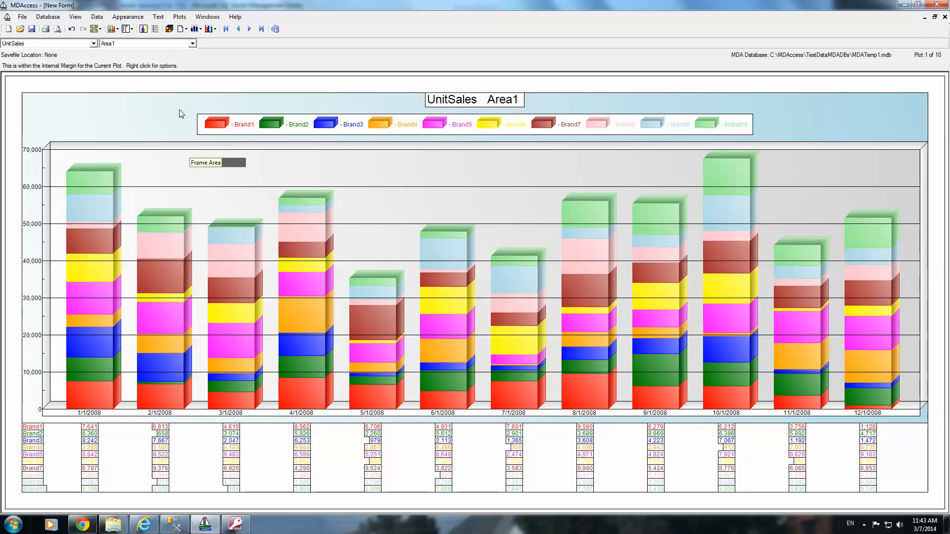
- Turn off Display Fields in Columns for the Months selection list
{"action": "left_click", "coordinate": [131, 29]}
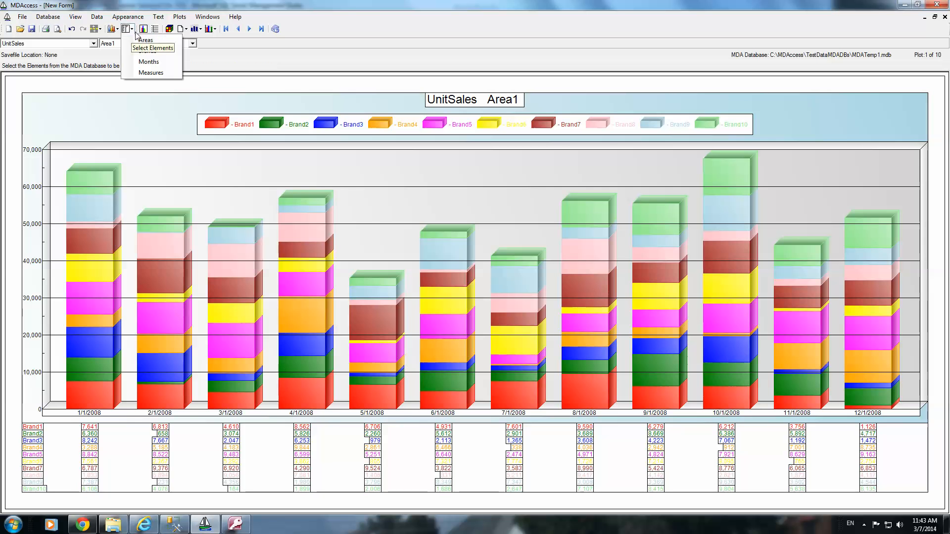
{"action": "left_click", "coordinate": [149, 62]}
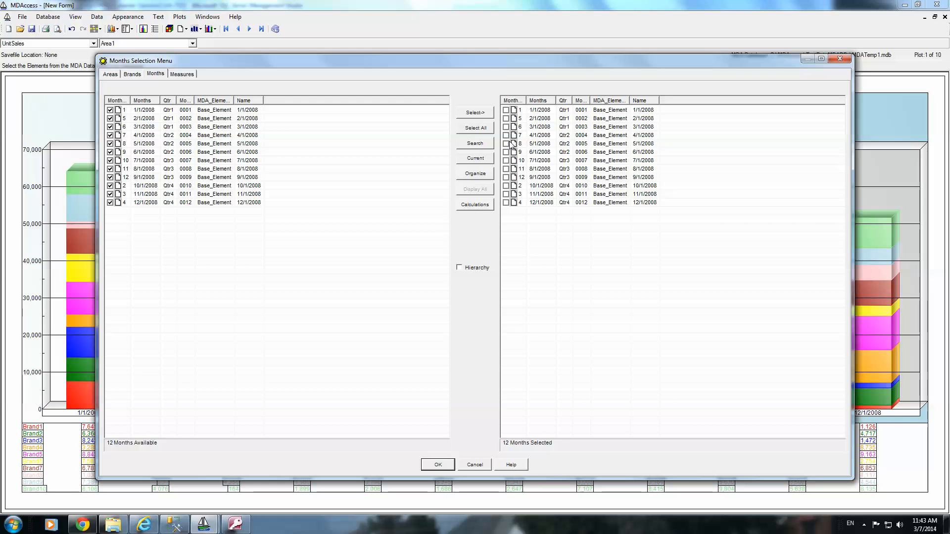
{"action": "left_click", "coordinate": [485, 175]}
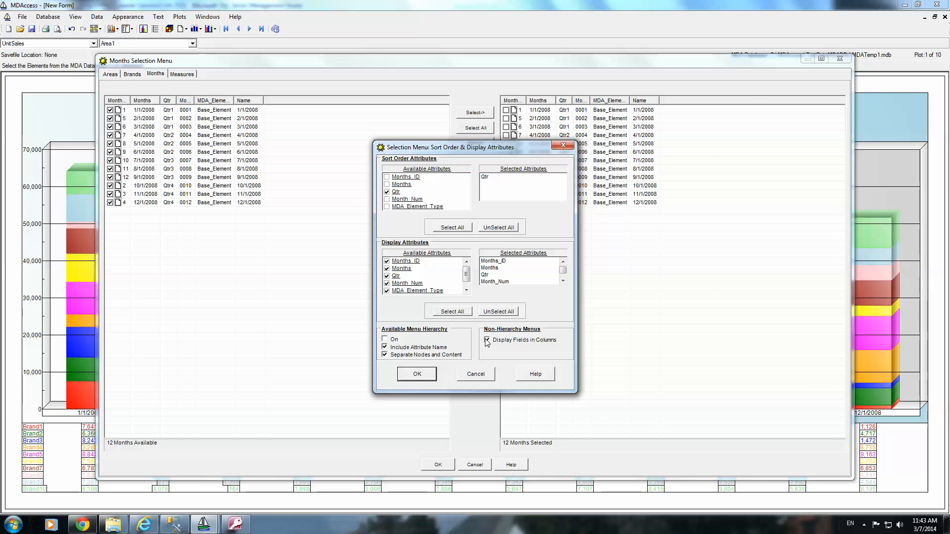
{"action": "left_click", "coordinate": [417, 375]}
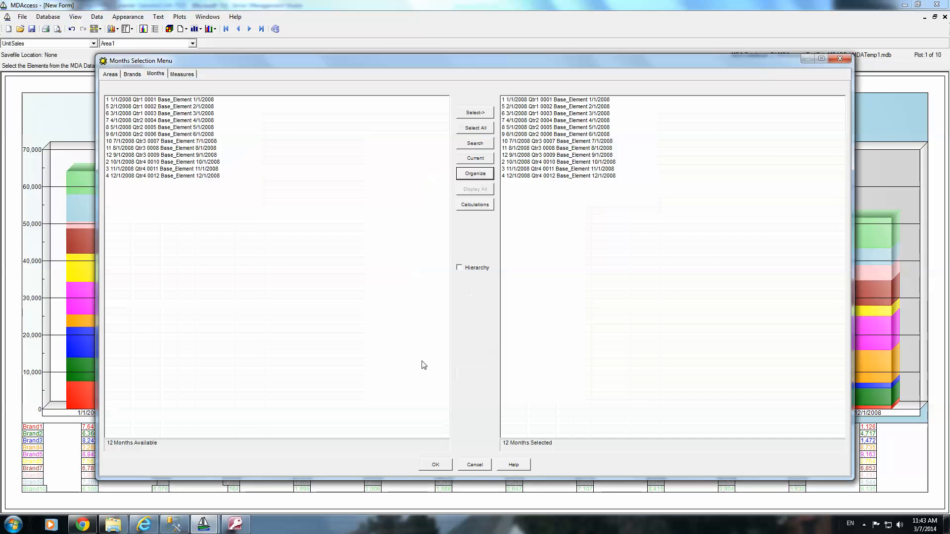
- Reduce the display attributes of the Months selection list to Months, and agree to add the Name attribute
{"action": "left_click", "coordinate": [472, 174]}
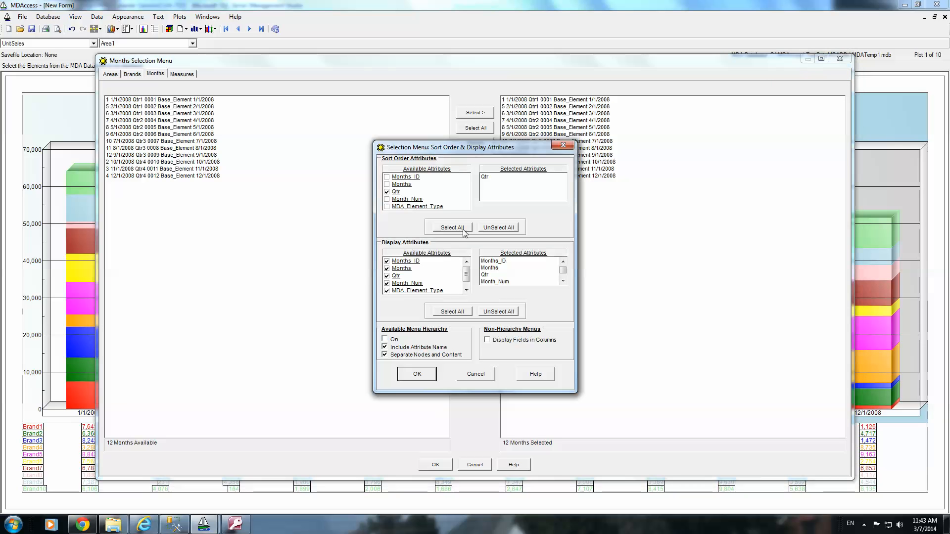
{"action": "left_click", "coordinate": [493, 312]}
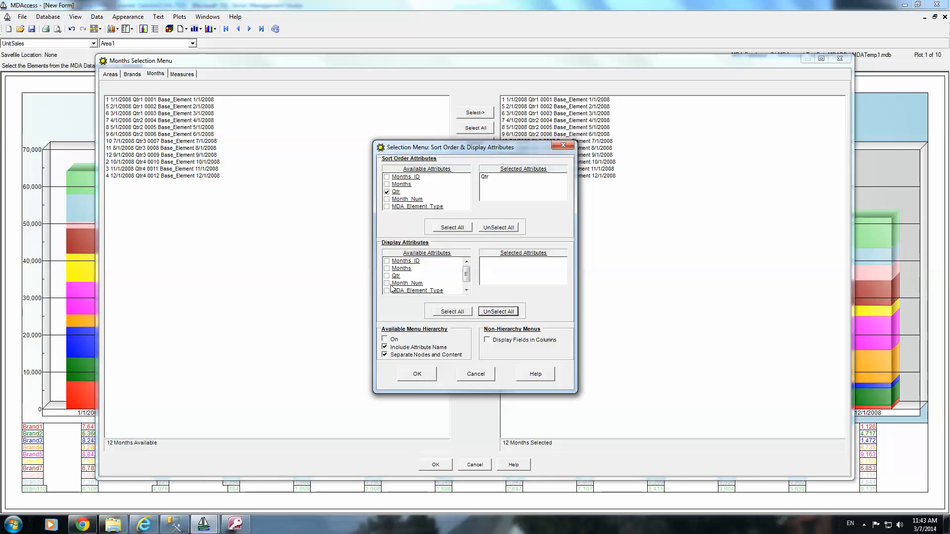
{"action": "left_click", "coordinate": [387, 269]}
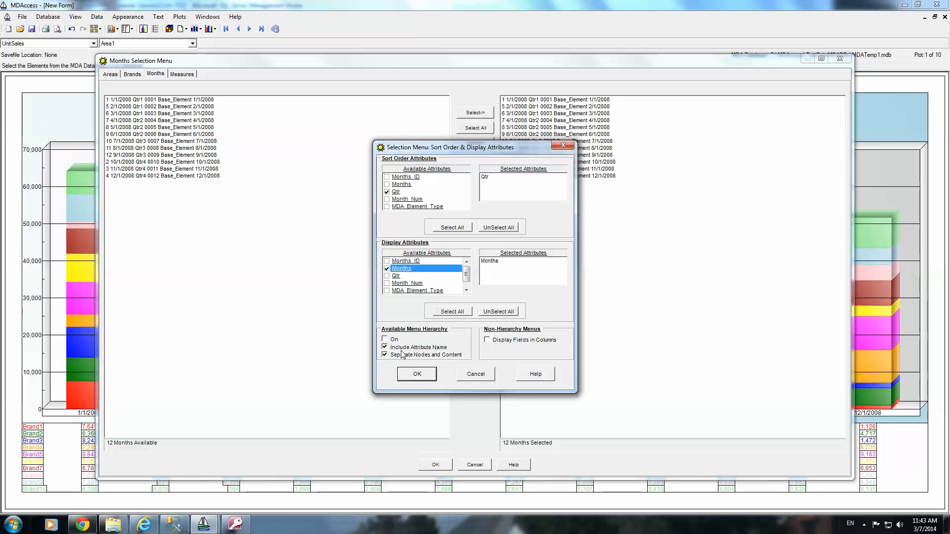
{"action": "left_click", "coordinate": [419, 374]}
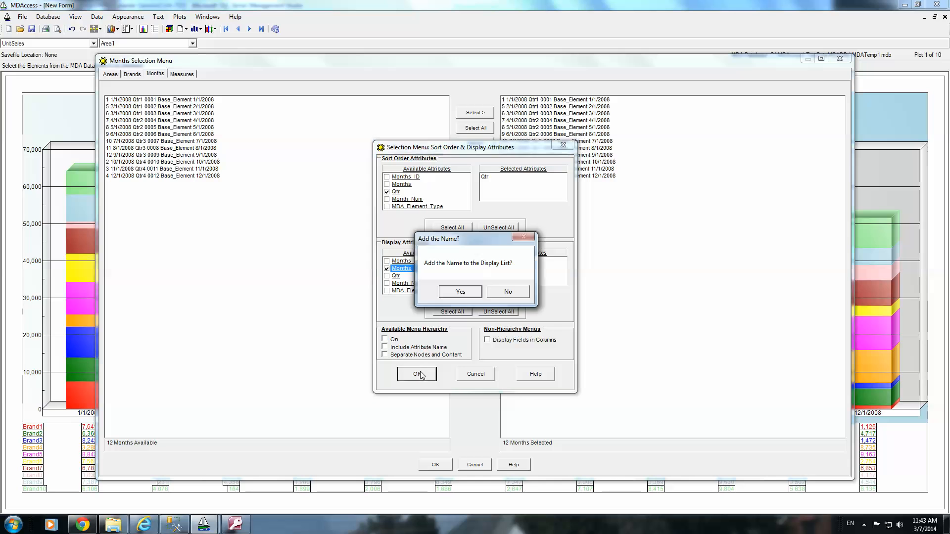
{"action": "left_click", "coordinate": [472, 294]}
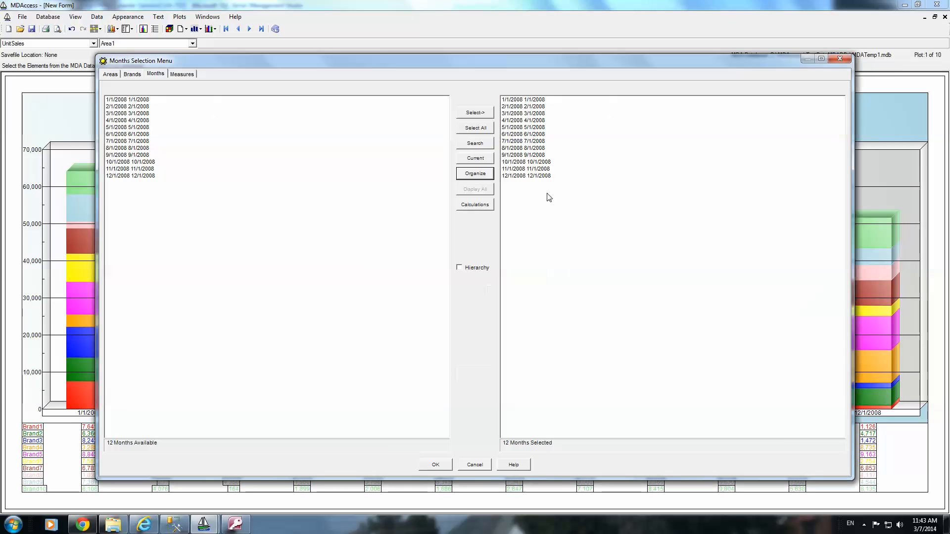
- Remove Name from the display attributes of the Months list so only Months is displayed, and accept the month selection
{"action": "left_click", "coordinate": [481, 177]}
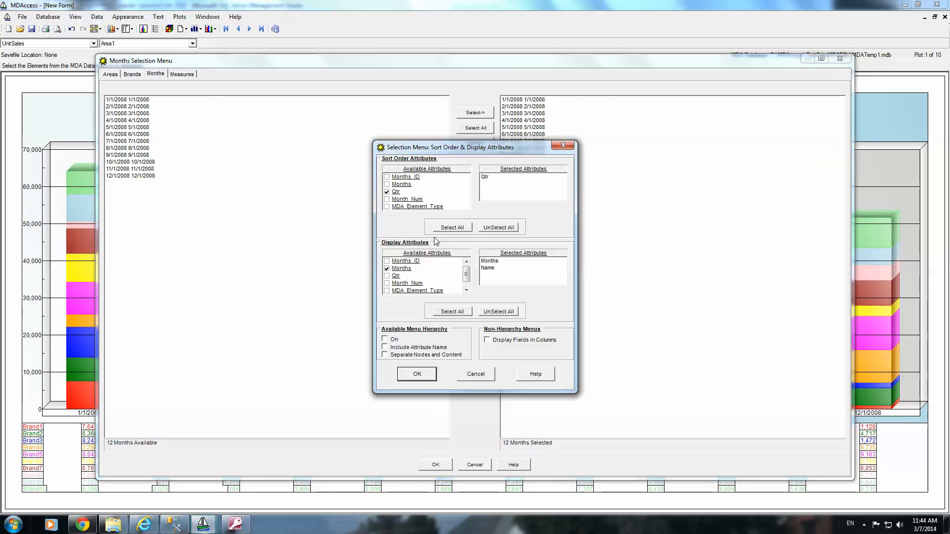
{"action": "scroll", "coordinate": [421, 277], "scroll_direction": "down", "scroll_amount": 1}
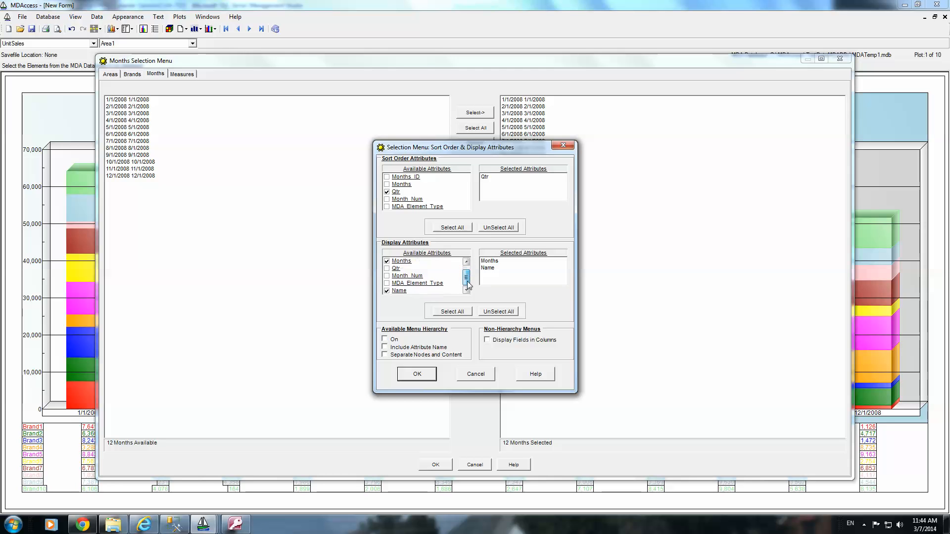
{"action": "left_click", "coordinate": [387, 291]}
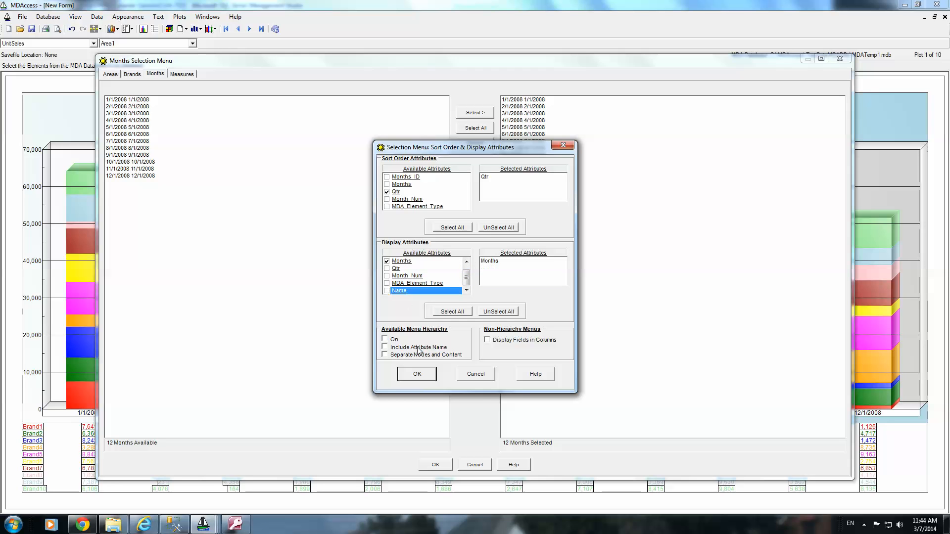
{"action": "left_click", "coordinate": [421, 374]}
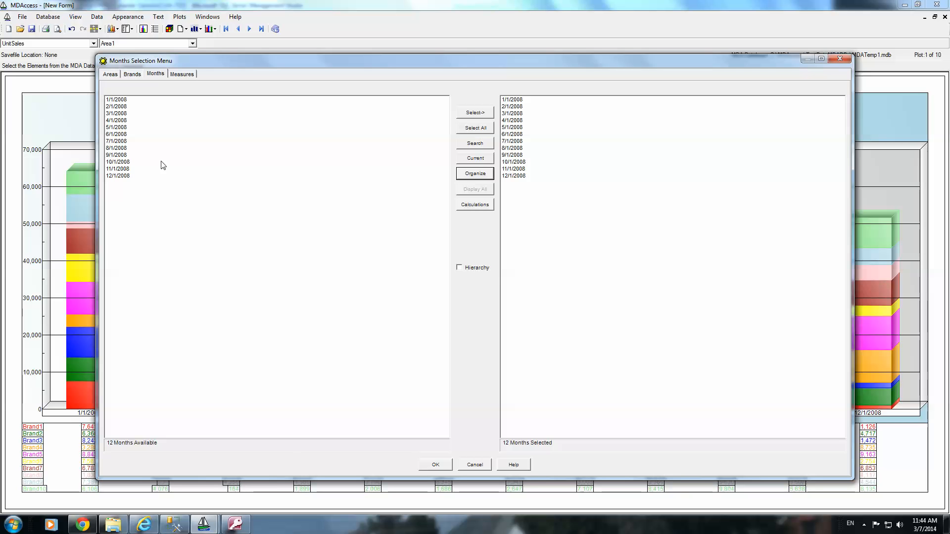
{"action": "left_click", "coordinate": [436, 467]}
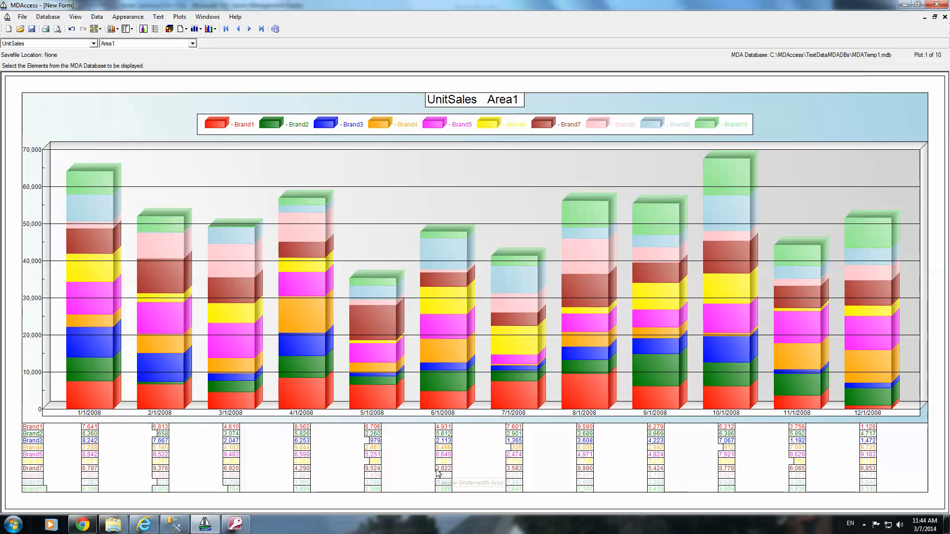
- Remove the months 4/1/2008 through 12/1/2008 from the plot's selected elements
{"action": "left_click", "coordinate": [131, 29]}
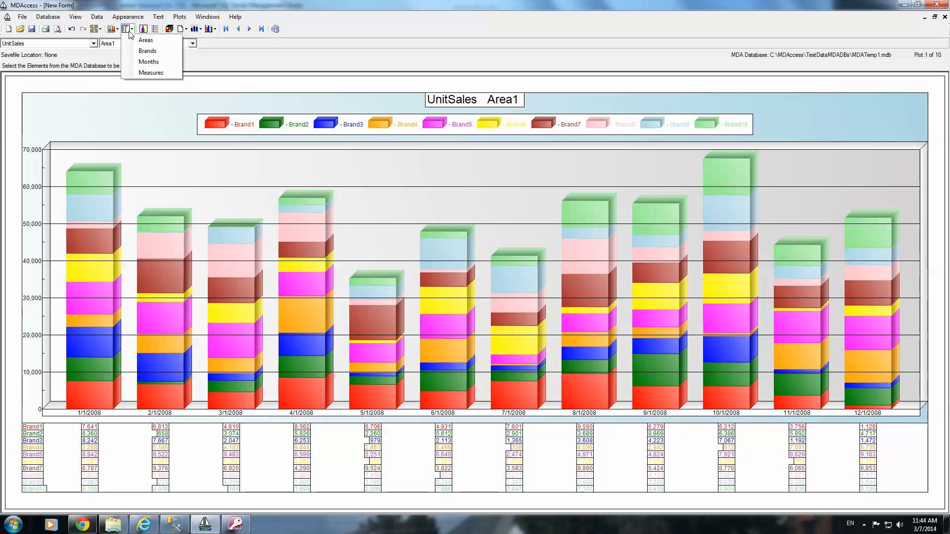
{"action": "left_click", "coordinate": [147, 63]}
{"action": "left_click_drag", "start_coordinate": [509, 124], "coordinate": [511, 178]}
{"action": "left_click", "coordinate": [475, 112]}
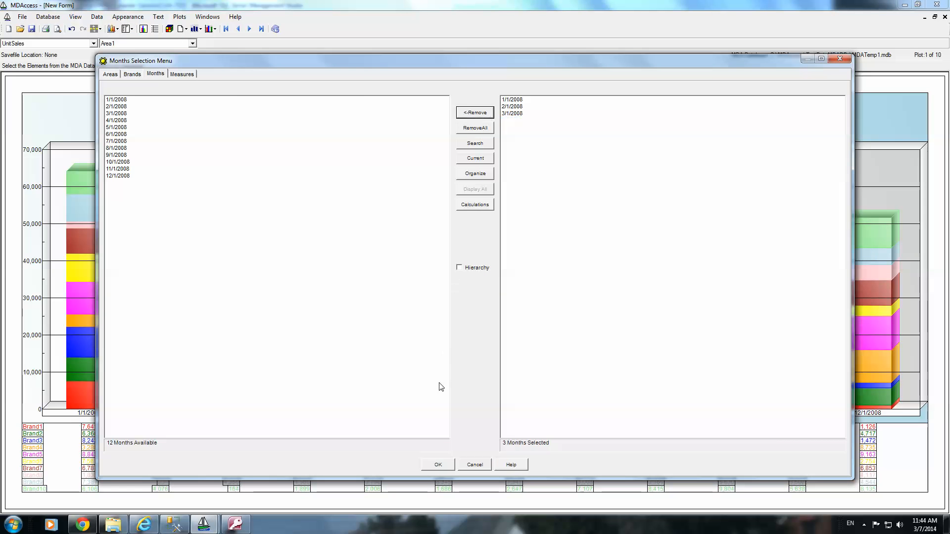
{"action": "left_click", "coordinate": [439, 465]}
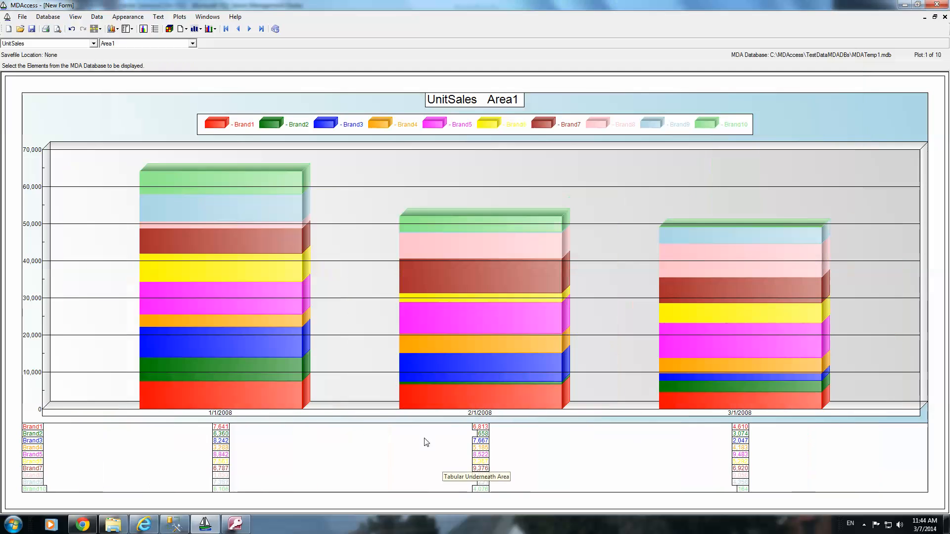
- Try the plot as Pies, and change its type to Horizontal Stacked Bars
{"action": "left_click", "coordinate": [119, 31]}
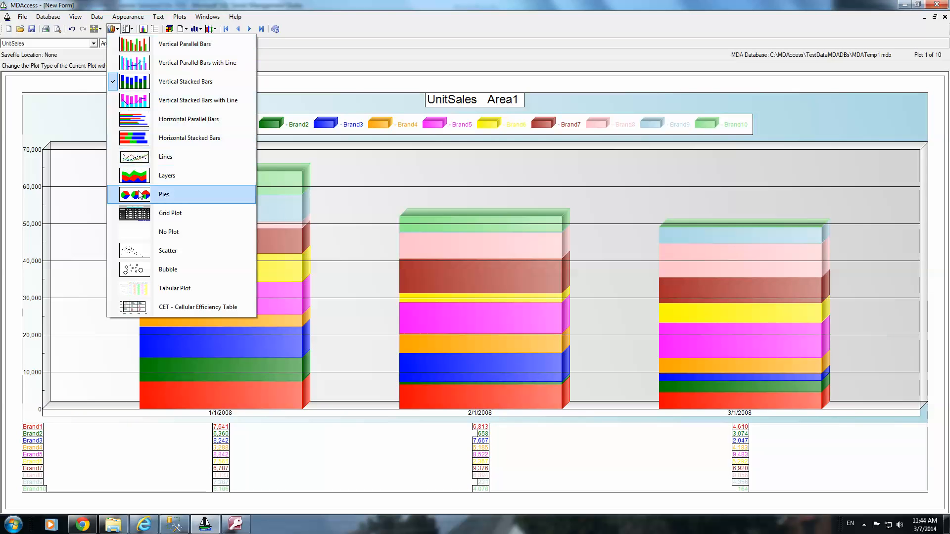
{"action": "left_click", "coordinate": [140, 192]}
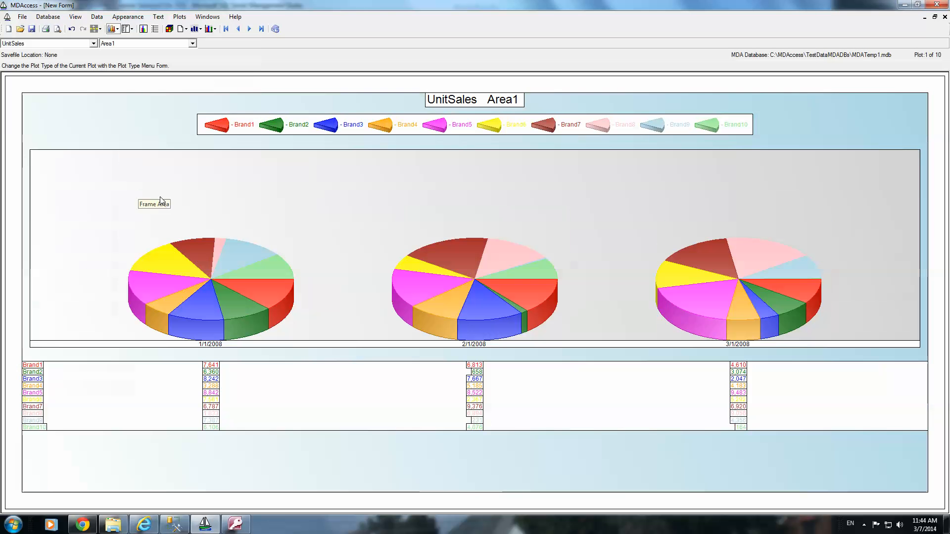
{"action": "left_click", "coordinate": [118, 29]}
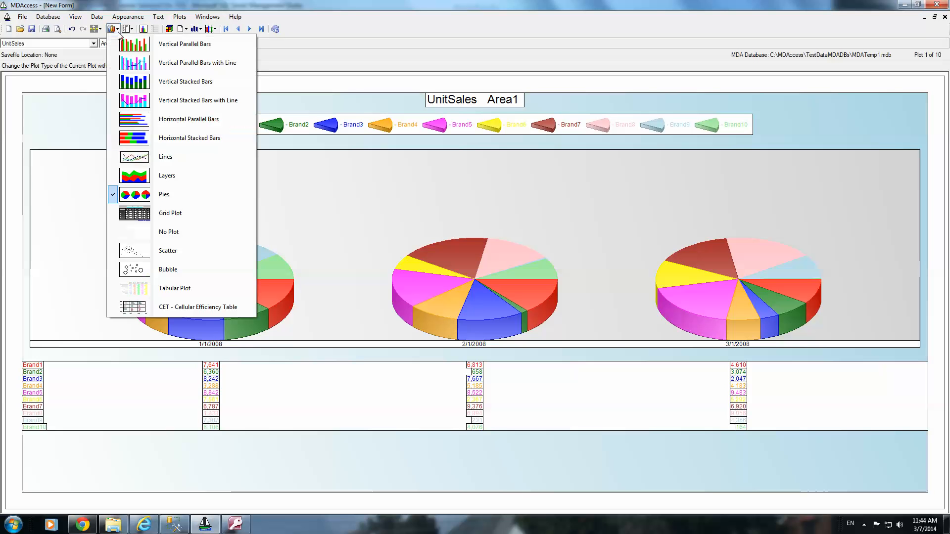
{"action": "left_click", "coordinate": [140, 138]}
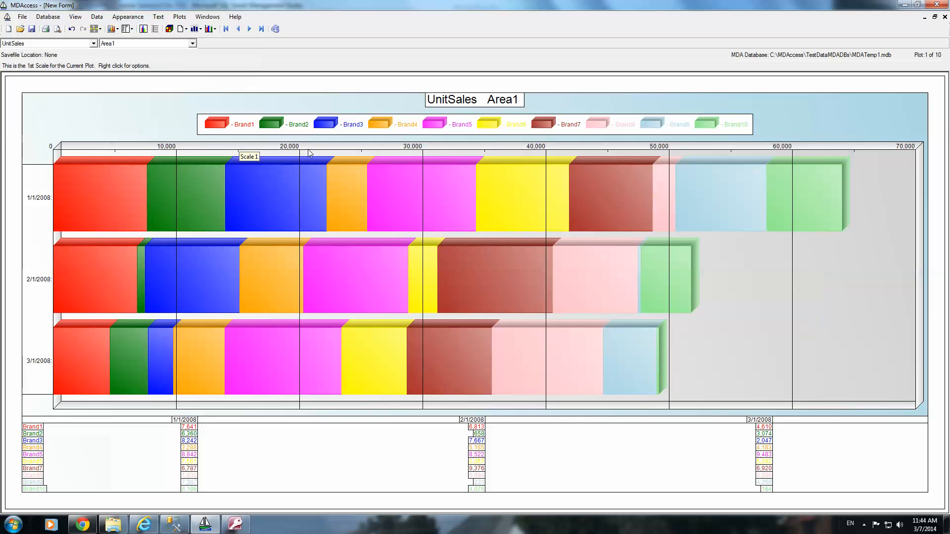
- Set the tabular location of the numbers to Middle
{"action": "right_click", "coordinate": [258, 459]}
{"action": "left_click", "coordinate": [298, 455]}
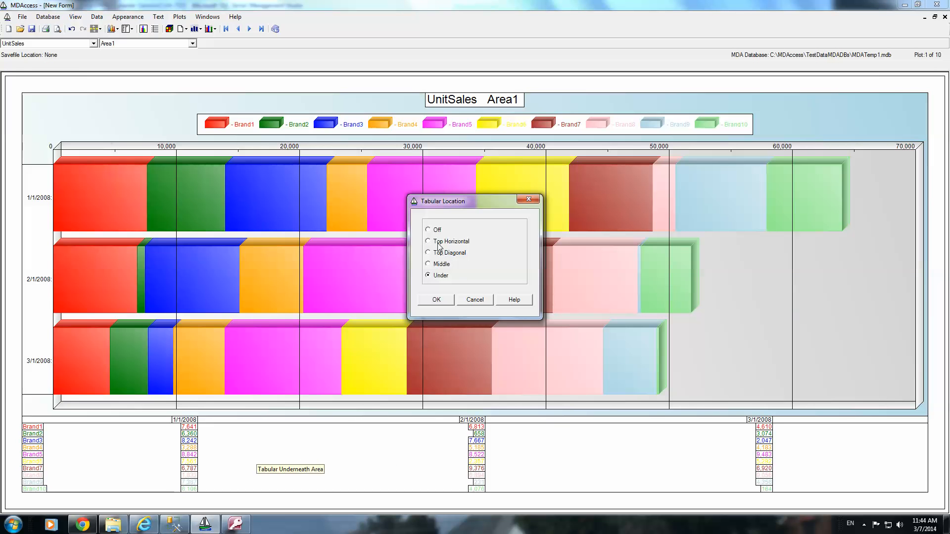
{"action": "left_click", "coordinate": [436, 300]}
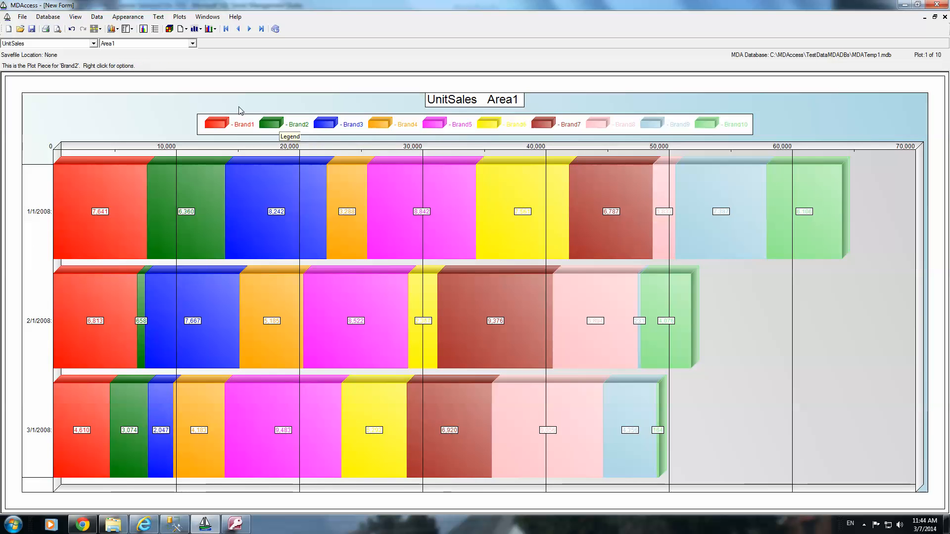
- Set the font size of the plot's tabular numbers to 18
{"action": "left_click", "coordinate": [161, 20]}
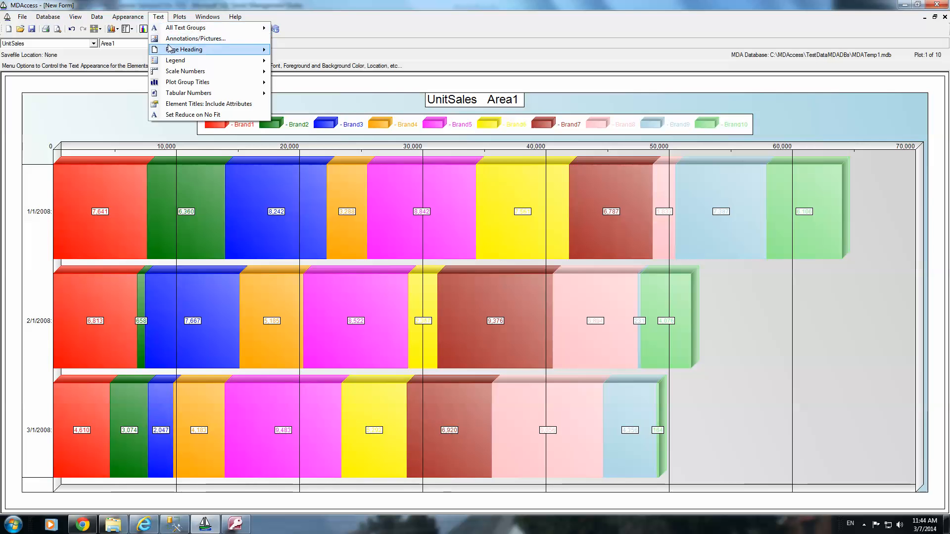
{"action": "mouse_move", "coordinate": [184, 96]}
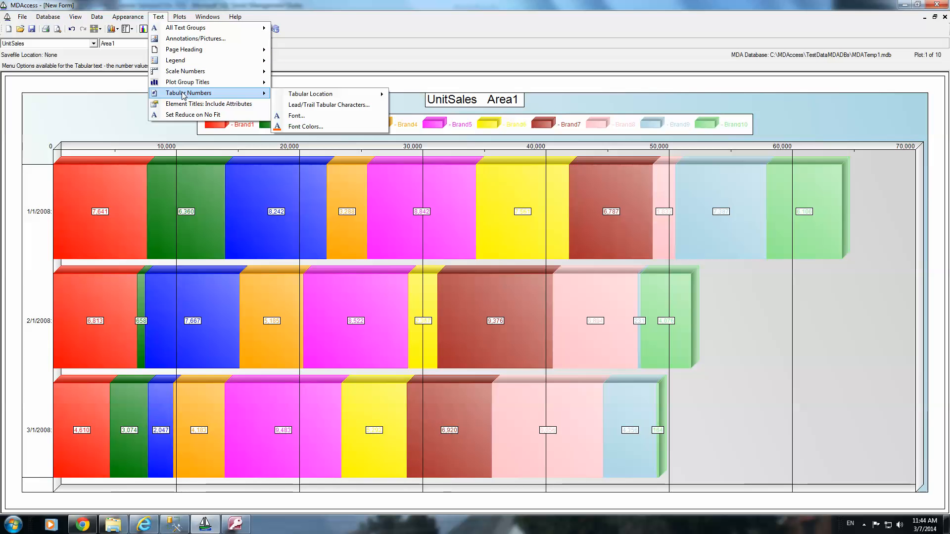
{"action": "mouse_move", "coordinate": [311, 100]}
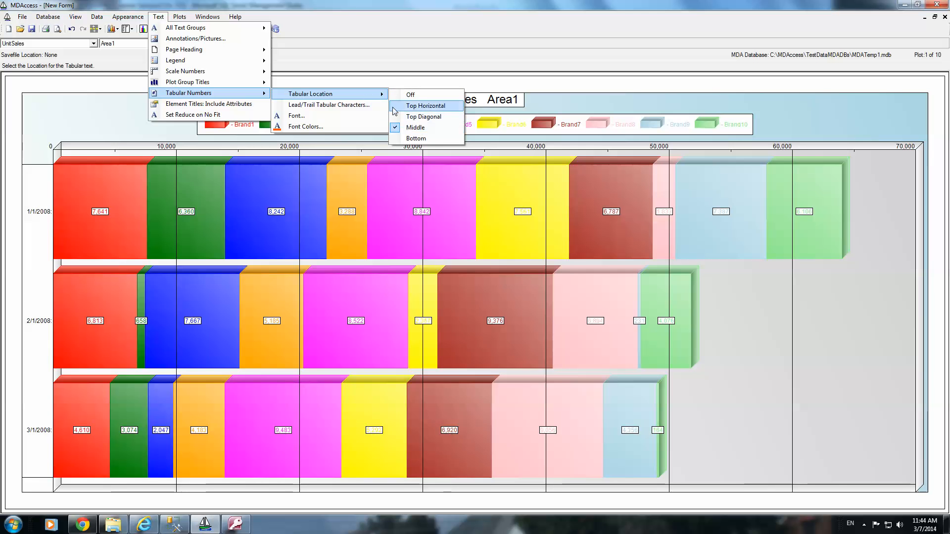
{"action": "left_click", "coordinate": [297, 116]}
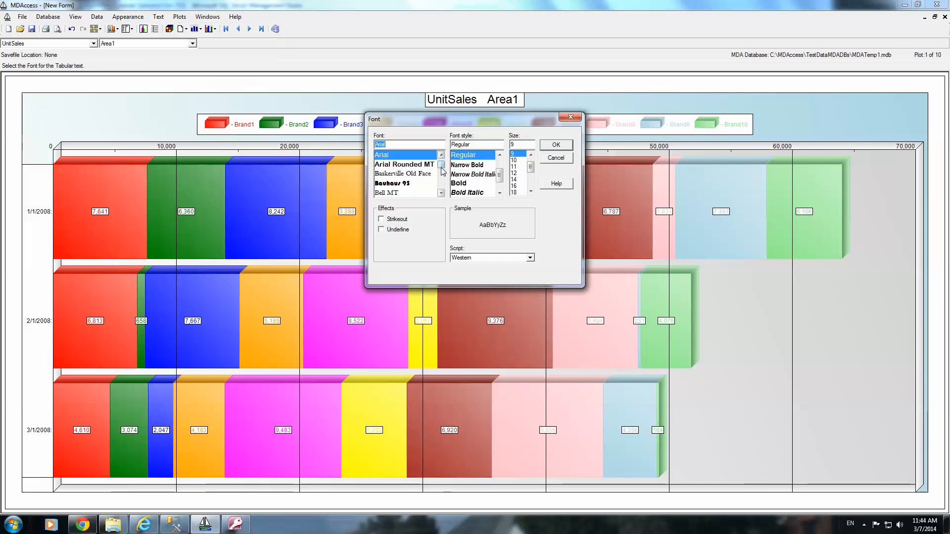
{"action": "left_click", "coordinate": [517, 192]}
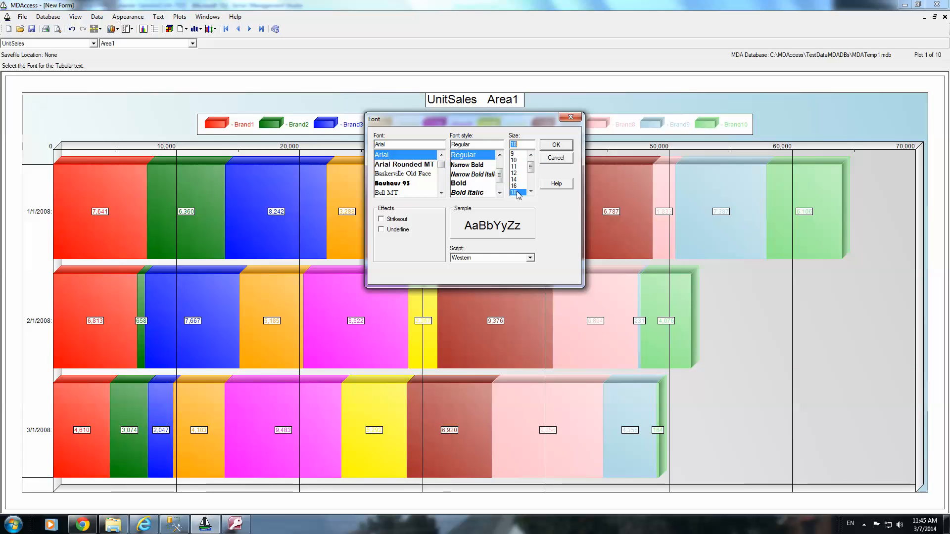
{"action": "left_click", "coordinate": [557, 145]}
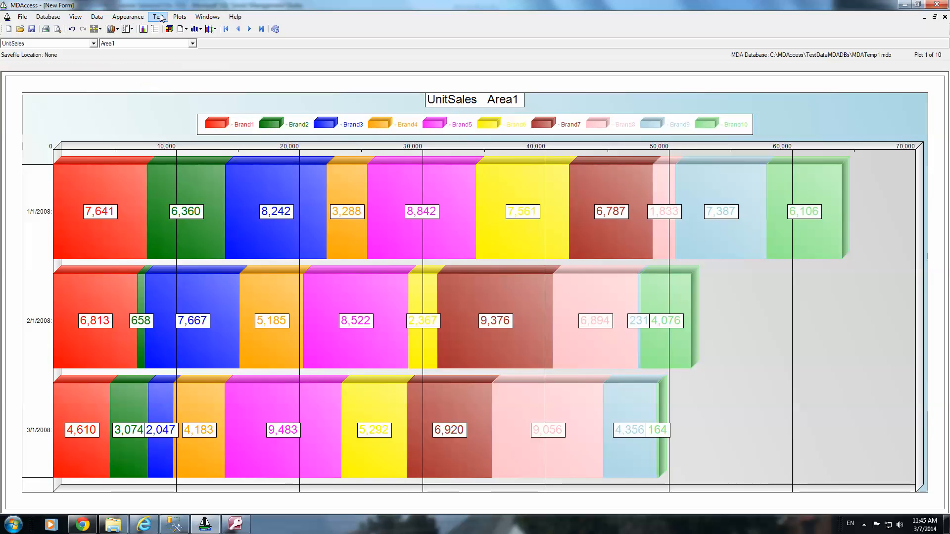
- Set the plot group font size for the month titles to 18
{"action": "right_click", "coordinate": [38, 223]}
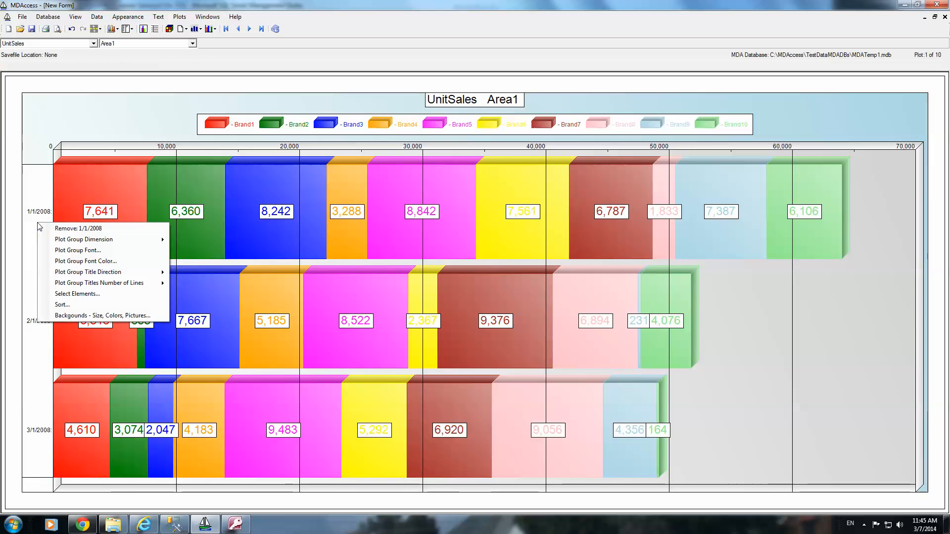
{"action": "left_click", "coordinate": [163, 250]}
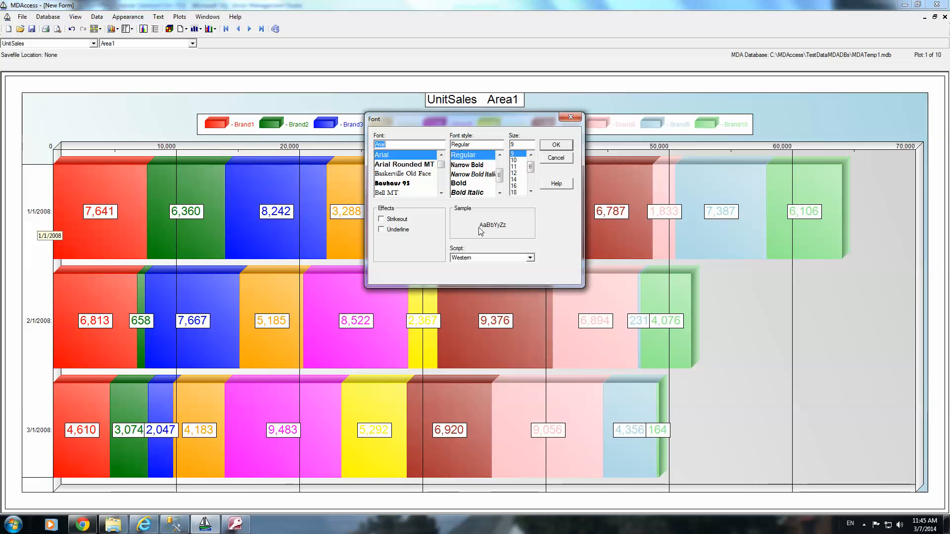
{"action": "left_click", "coordinate": [518, 192]}
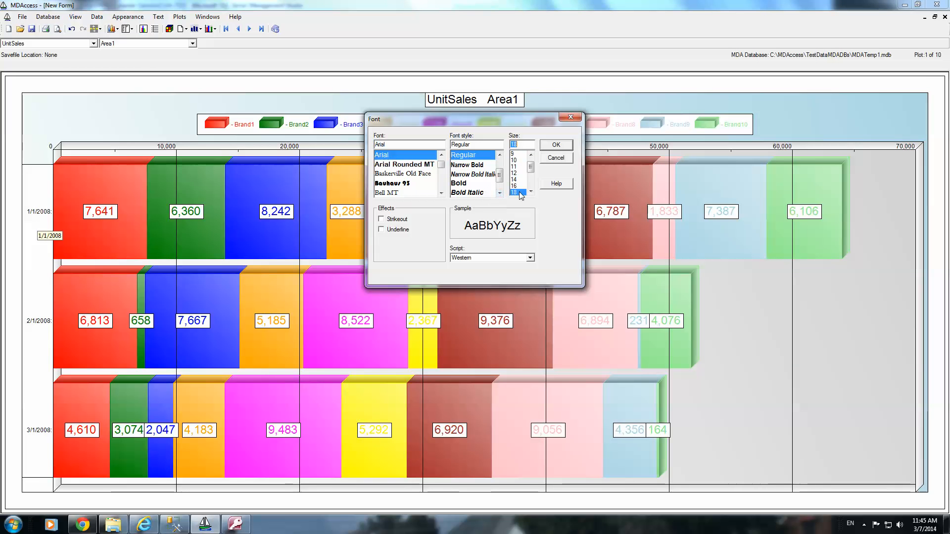
{"action": "left_click", "coordinate": [566, 149]}
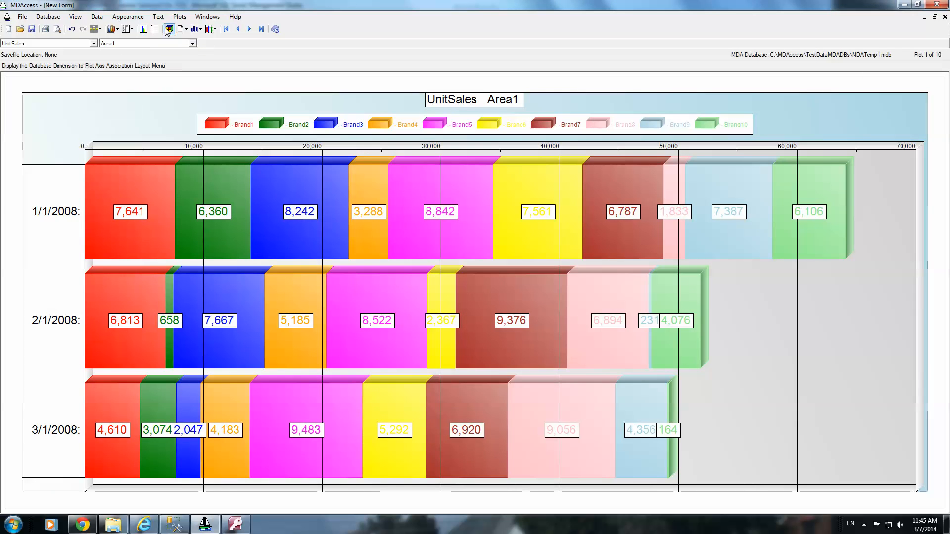
- Set the font size of all text groups in the plot to 18
{"action": "left_click", "coordinate": [179, 17]}
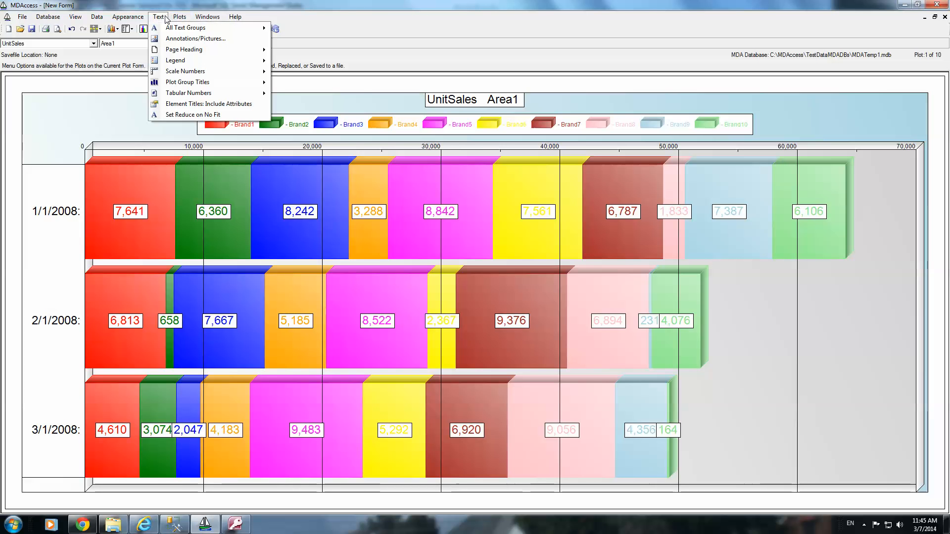
{"action": "mouse_move", "coordinate": [186, 29]}
{"action": "left_click", "coordinate": [284, 28]}
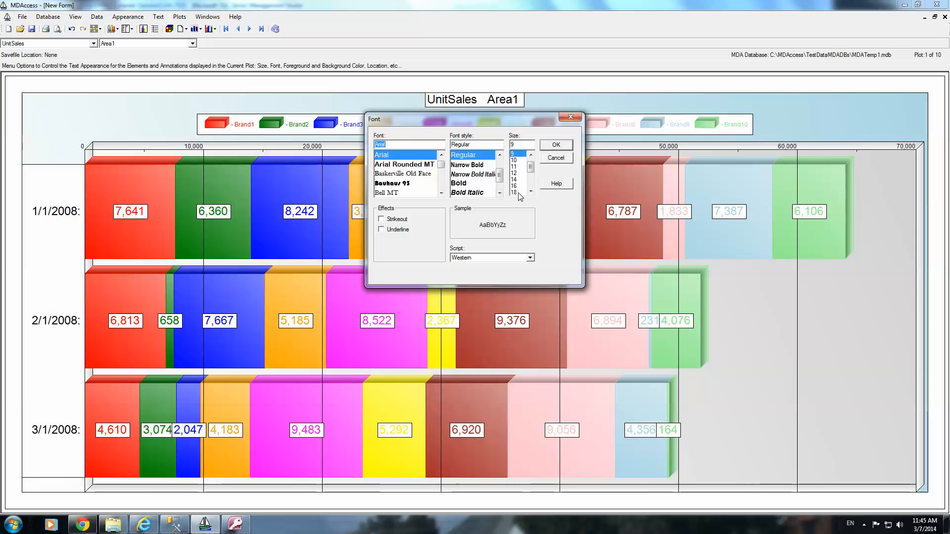
{"action": "left_click", "coordinate": [517, 192]}
{"action": "left_click", "coordinate": [555, 146]}
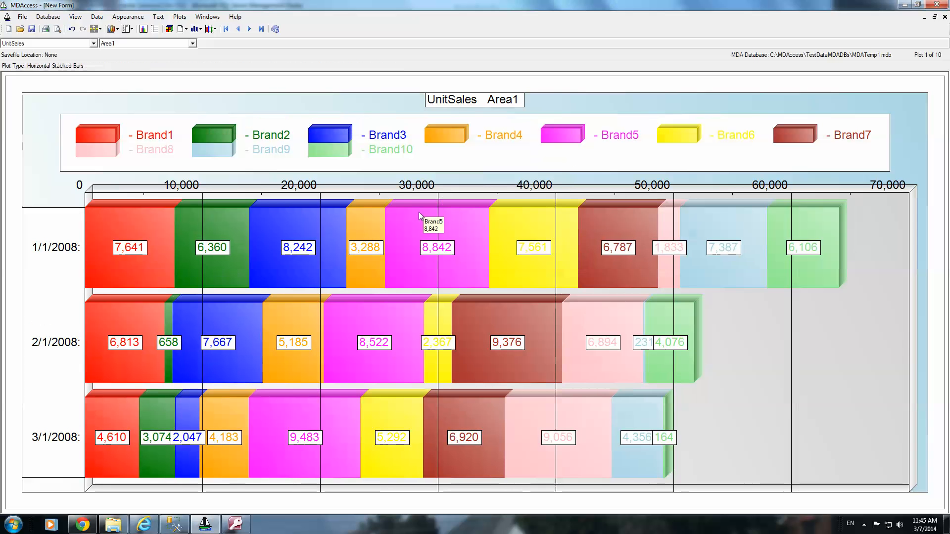
- Try font size 10 on all text groups, and undo that change
{"action": "left_click", "coordinate": [158, 16]}
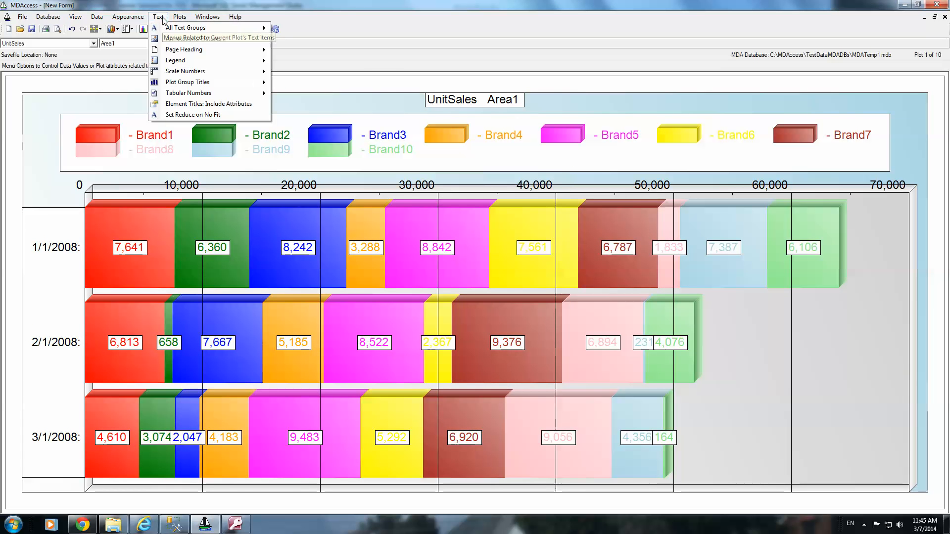
{"action": "mouse_move", "coordinate": [241, 31]}
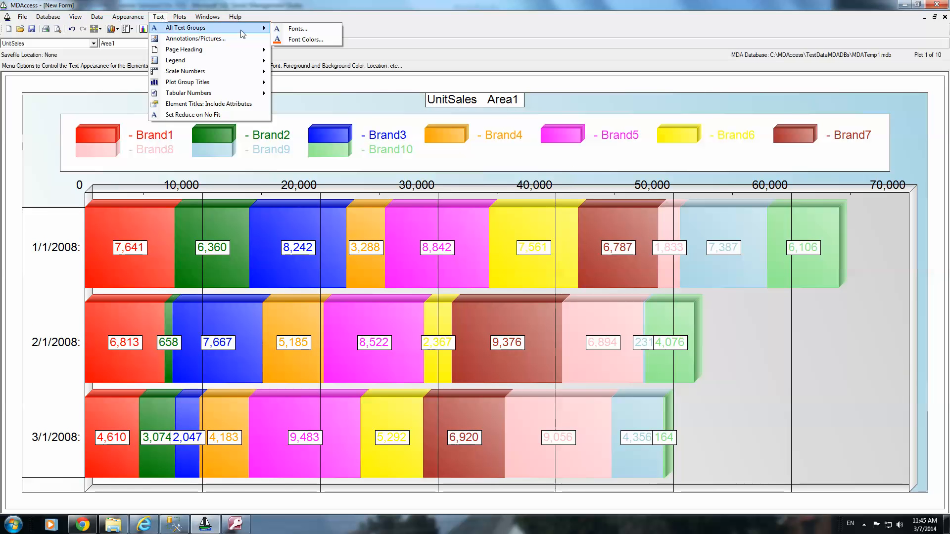
{"action": "left_click", "coordinate": [307, 30]}
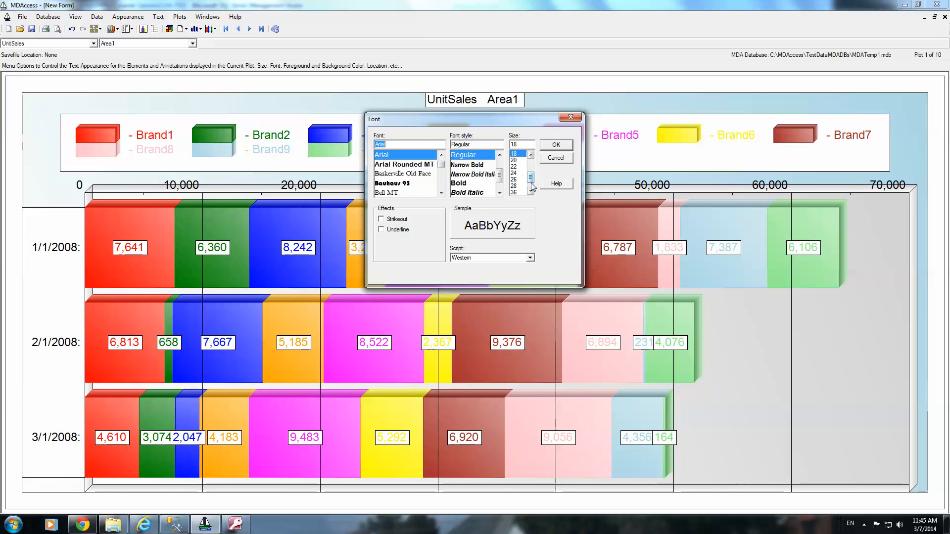
{"action": "left_click_drag", "start_coordinate": [531, 184], "coordinate": [534, 165]}
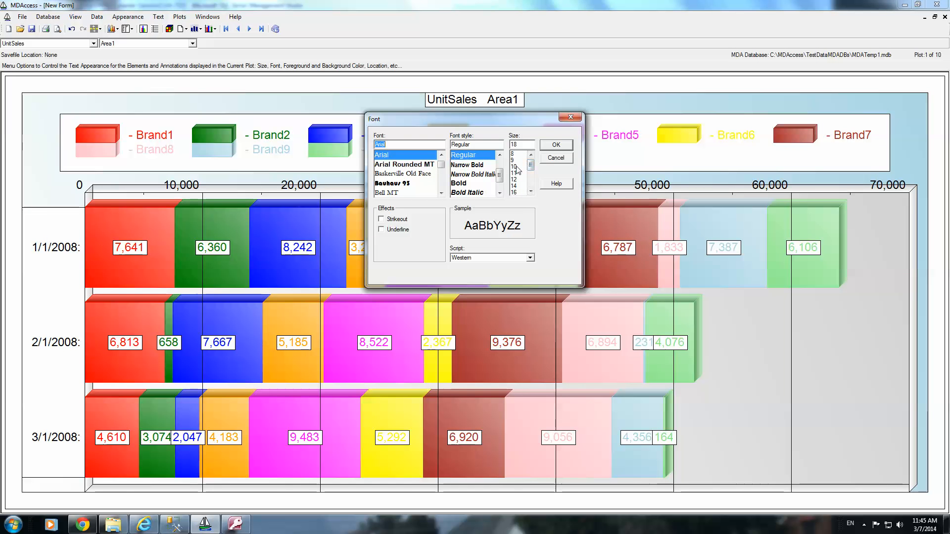
{"action": "left_click", "coordinate": [516, 166]}
{"action": "left_click", "coordinate": [556, 145]}
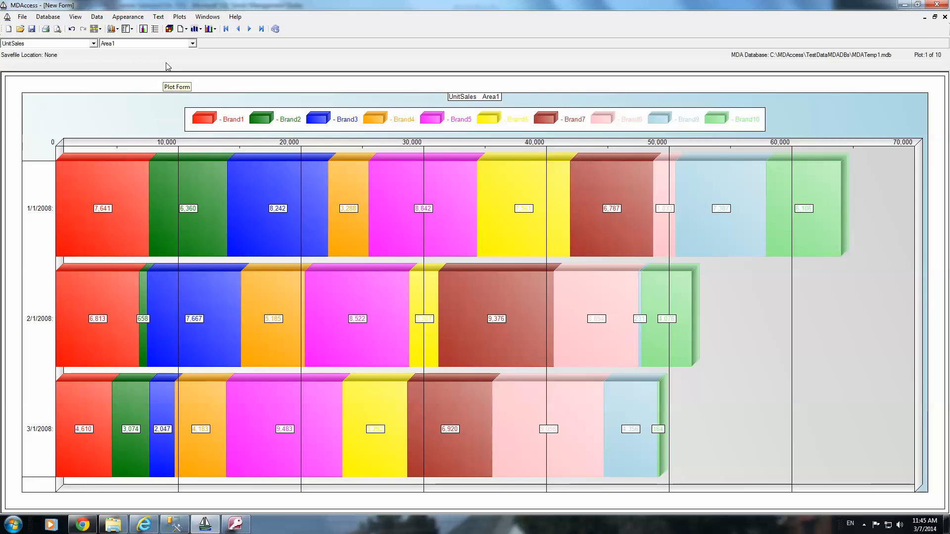
{"action": "left_click", "coordinate": [71, 29]}
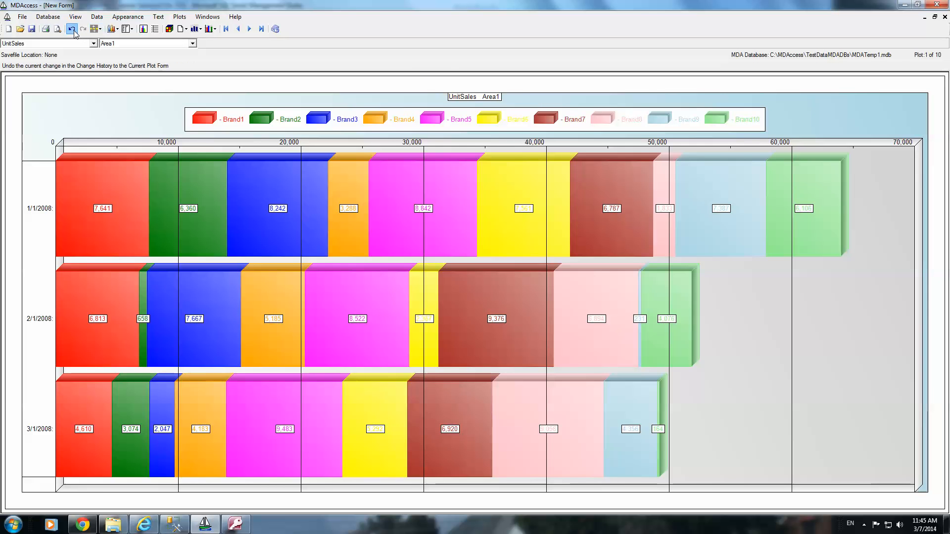
- Set the font forecolor of all text groups to red
{"action": "left_click", "coordinate": [159, 17]}
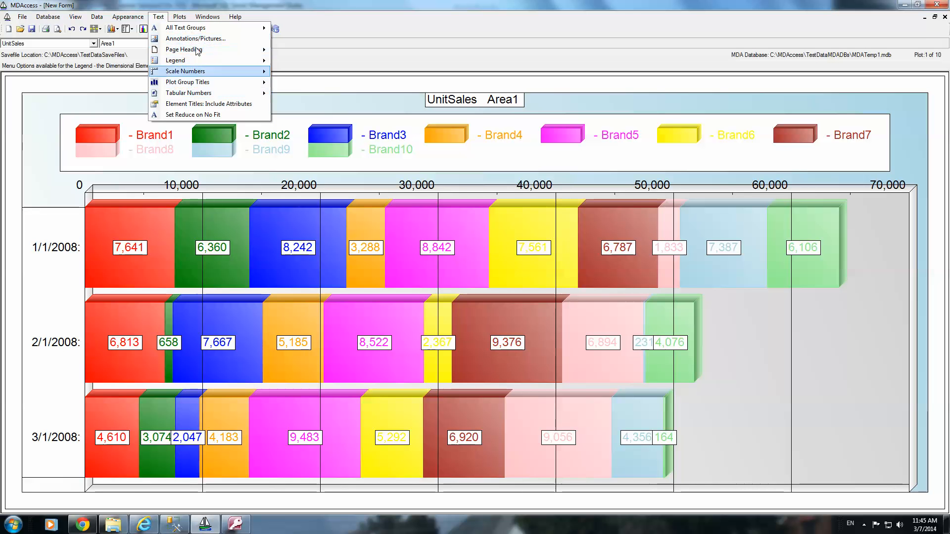
{"action": "mouse_move", "coordinate": [198, 30]}
{"action": "left_click", "coordinate": [304, 40]}
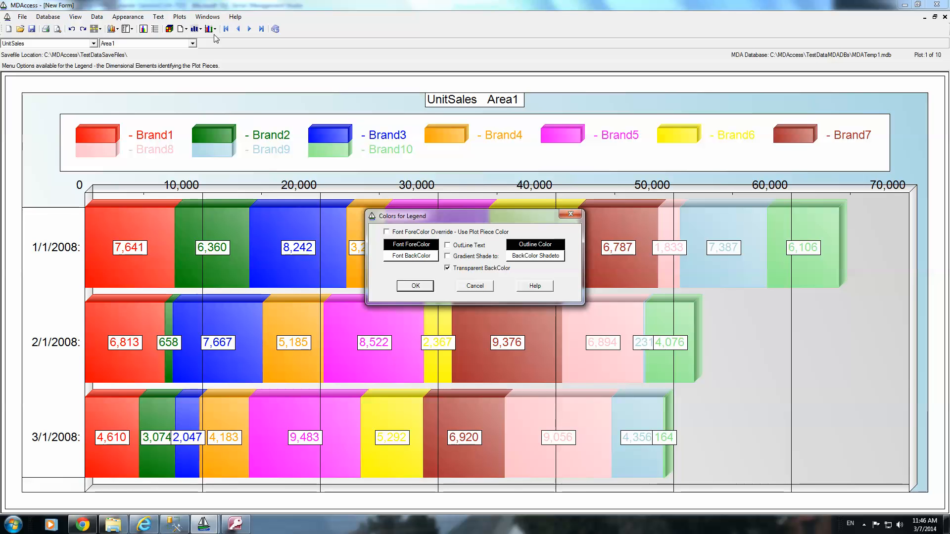
{"action": "left_click", "coordinate": [420, 246]}
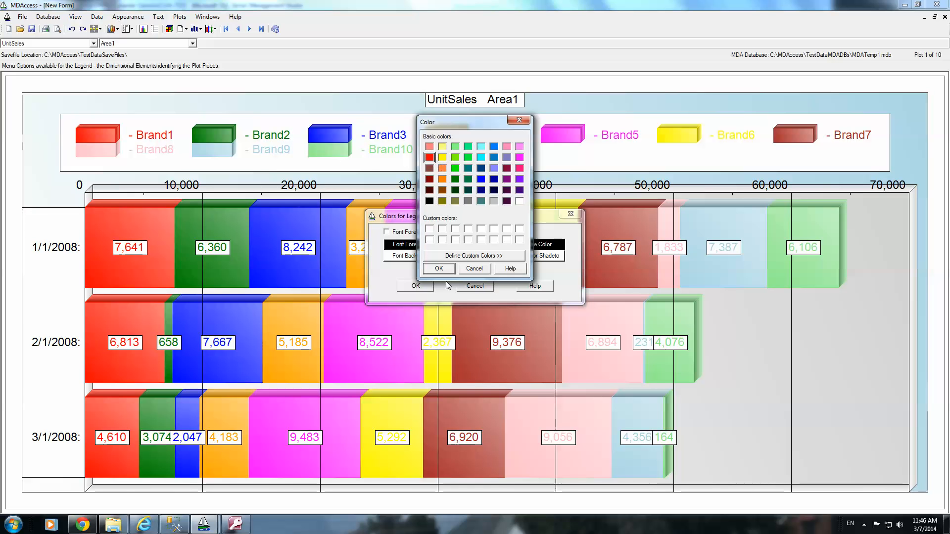
{"action": "left_click", "coordinate": [439, 268]}
{"action": "left_click", "coordinate": [416, 285]}
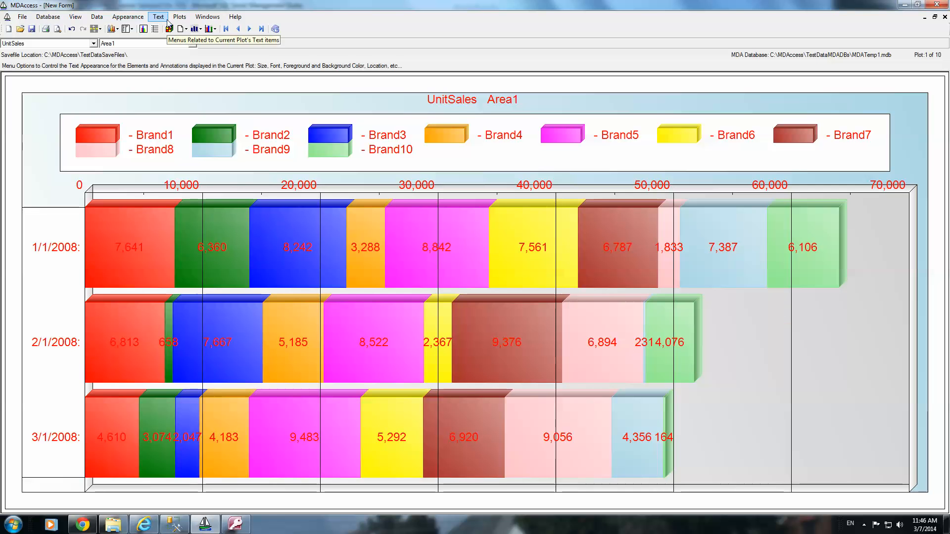
- Give all text groups a non-transparent light yellow back color and turn on outlined text
{"action": "left_click", "coordinate": [165, 19]}
{"action": "mouse_move", "coordinate": [208, 27]}
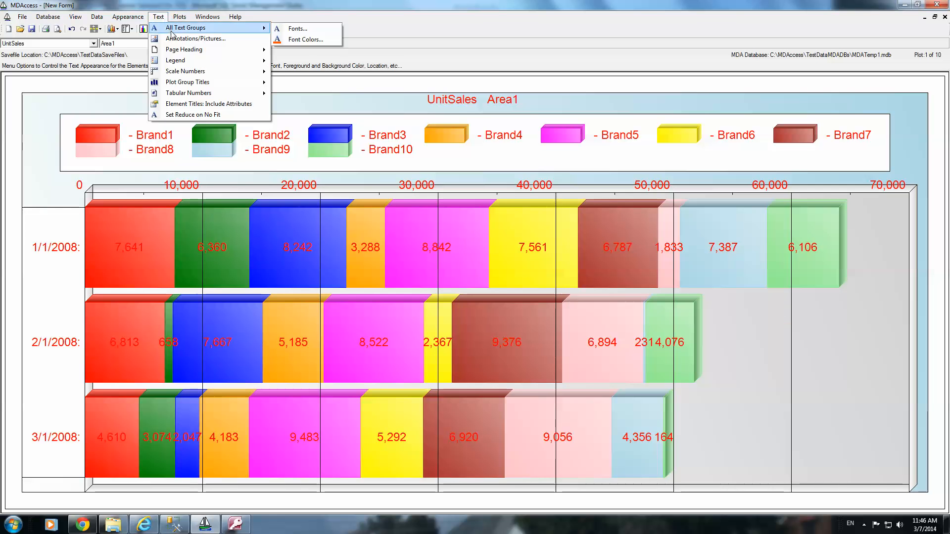
{"action": "left_click", "coordinate": [296, 40]}
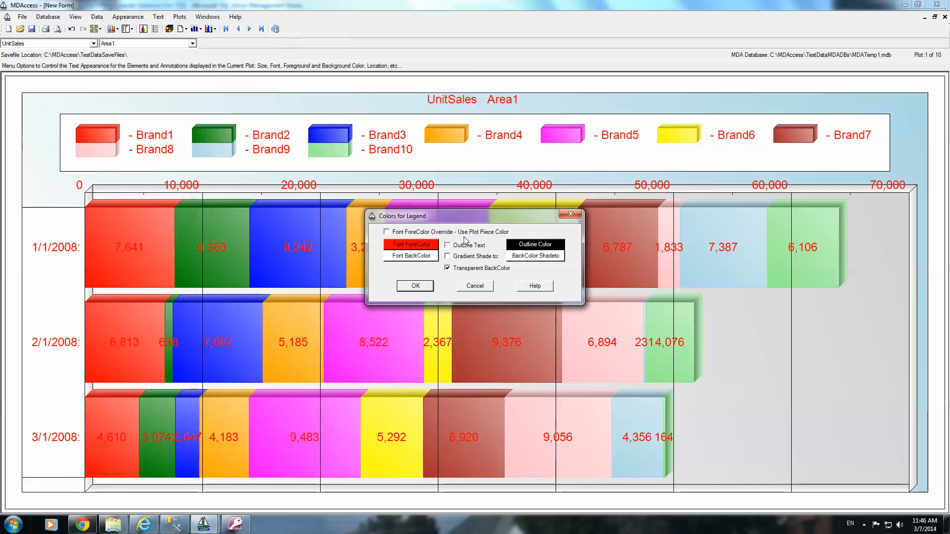
{"action": "left_click", "coordinate": [448, 269]}
{"action": "left_click", "coordinate": [434, 256]}
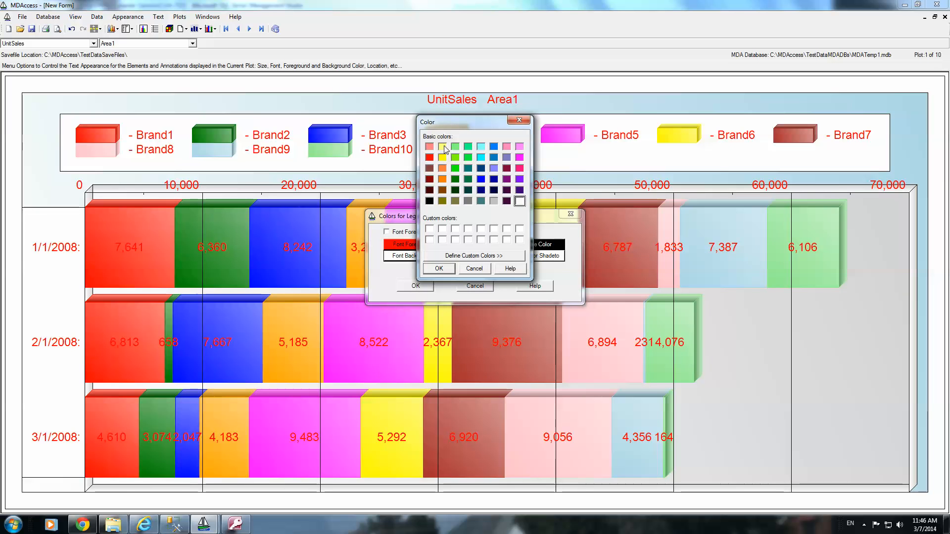
{"action": "left_click", "coordinate": [443, 147]}
{"action": "left_click", "coordinate": [438, 270]}
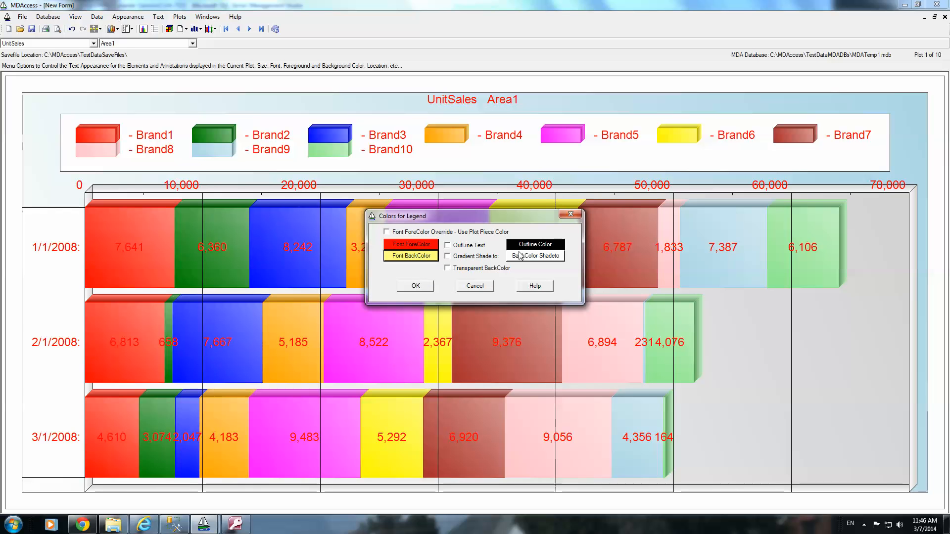
{"action": "left_click", "coordinate": [448, 246]}
{"action": "left_click", "coordinate": [415, 286]}
- Close the current plot form without saving its definition to a file
{"action": "mouse_move", "coordinate": [679, 238]}
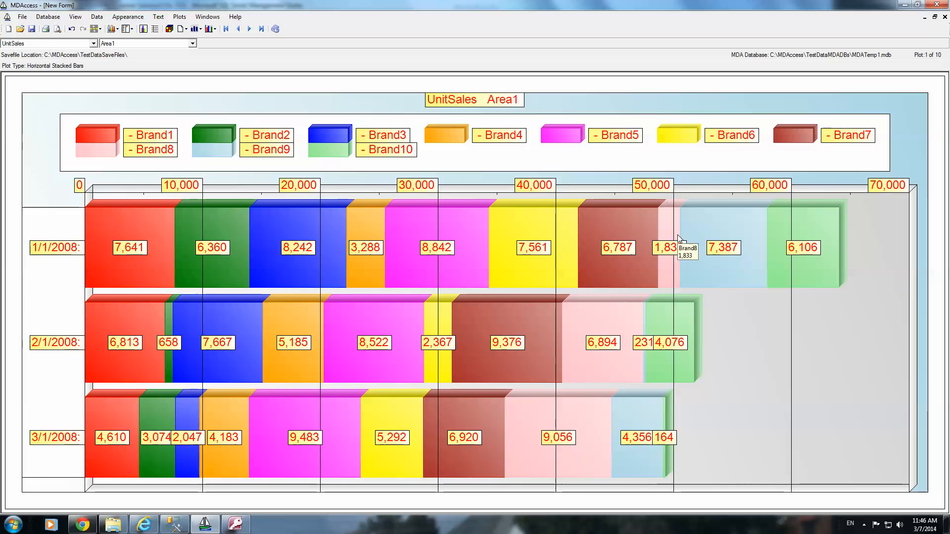
{"action": "mouse_move", "coordinate": [754, 226]}
{"action": "left_click", "coordinate": [945, 17]}
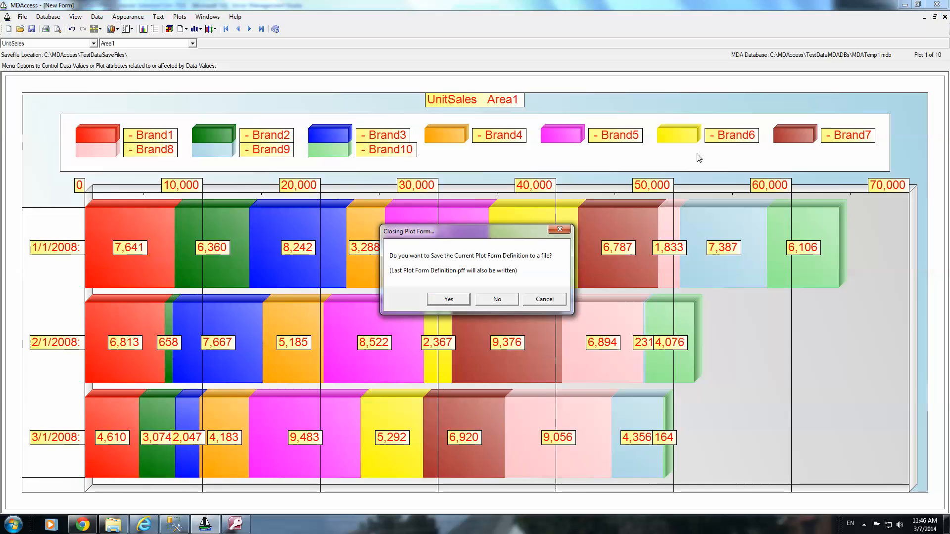
{"action": "left_click", "coordinate": [503, 302]}
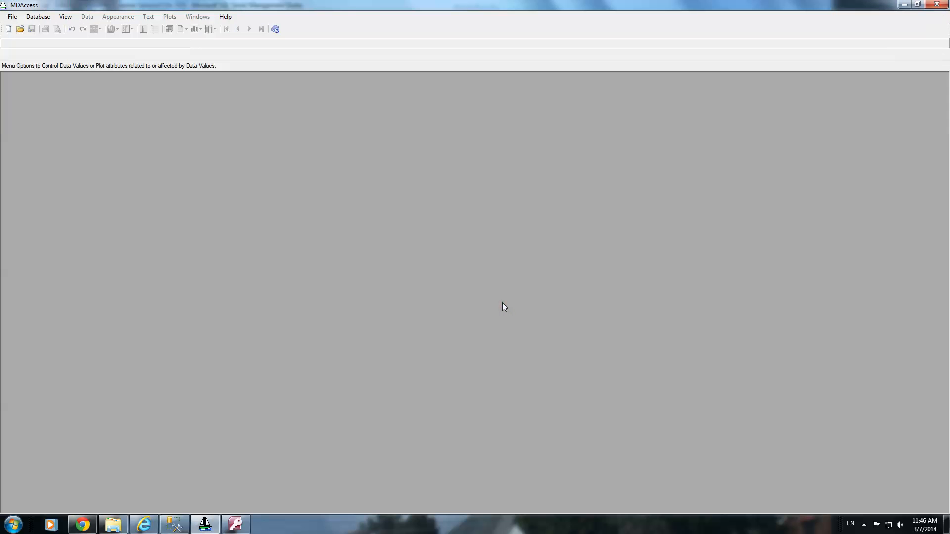
{"action": "left_click", "coordinate": [9, 29]}
{"action": "left_click", "coordinate": [435, 223]}
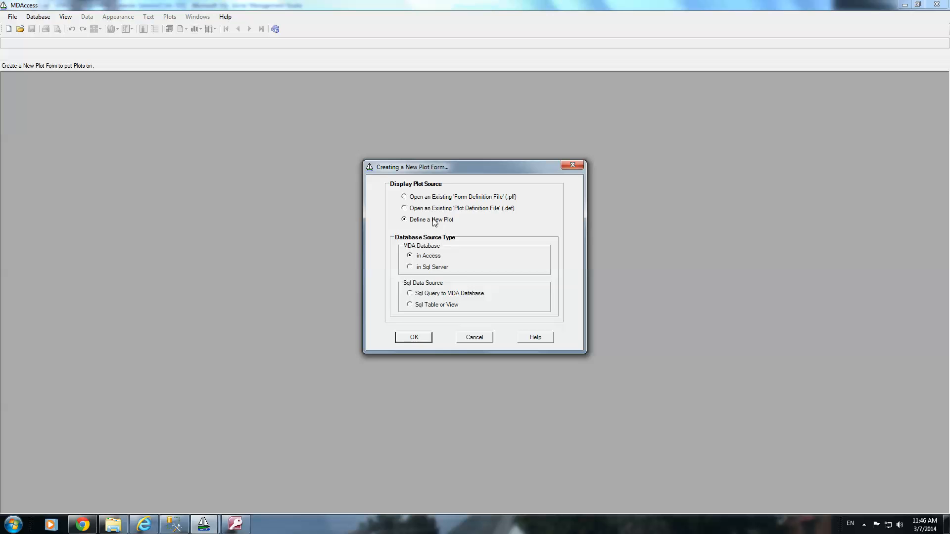
{"action": "left_click", "coordinate": [414, 338]}
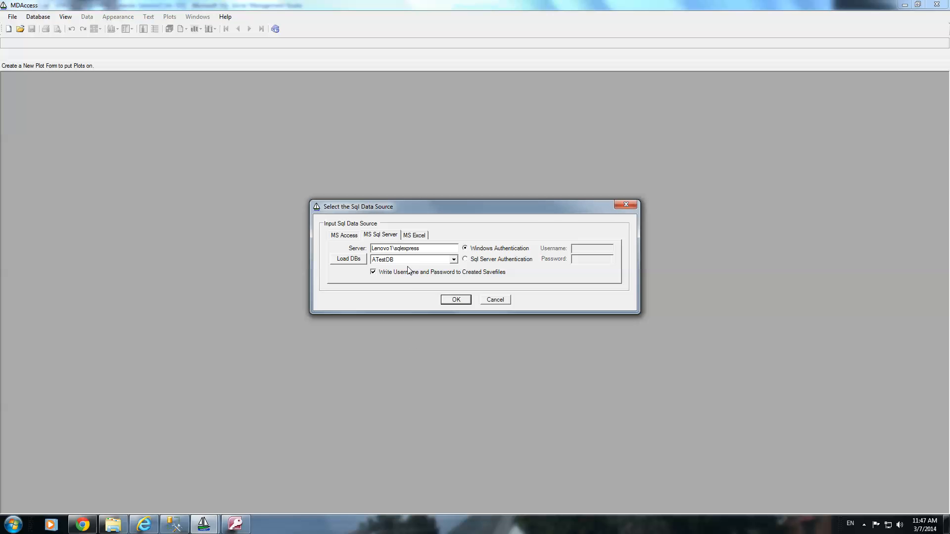
{"action": "left_click", "coordinate": [454, 300]}
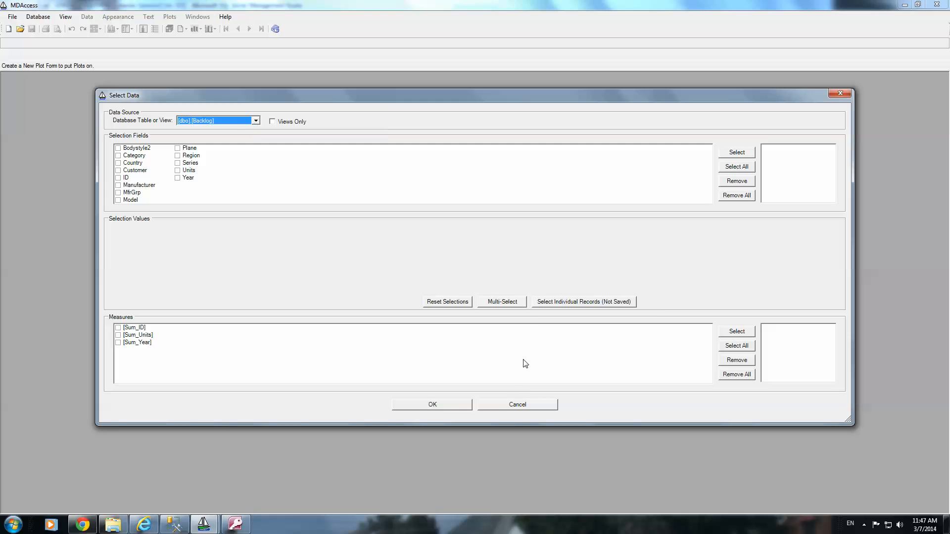
{"action": "left_click", "coordinate": [516, 407]}
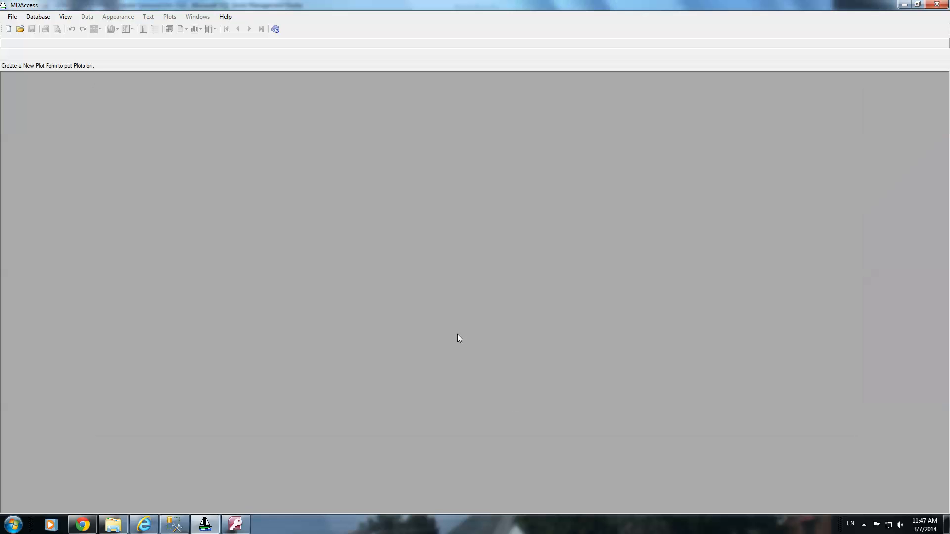
- Start a new plot defined from a Sql Table or View, using the SQL Server database ExternalDataSource2wElementNumbers
{"action": "left_click", "coordinate": [9, 28]}
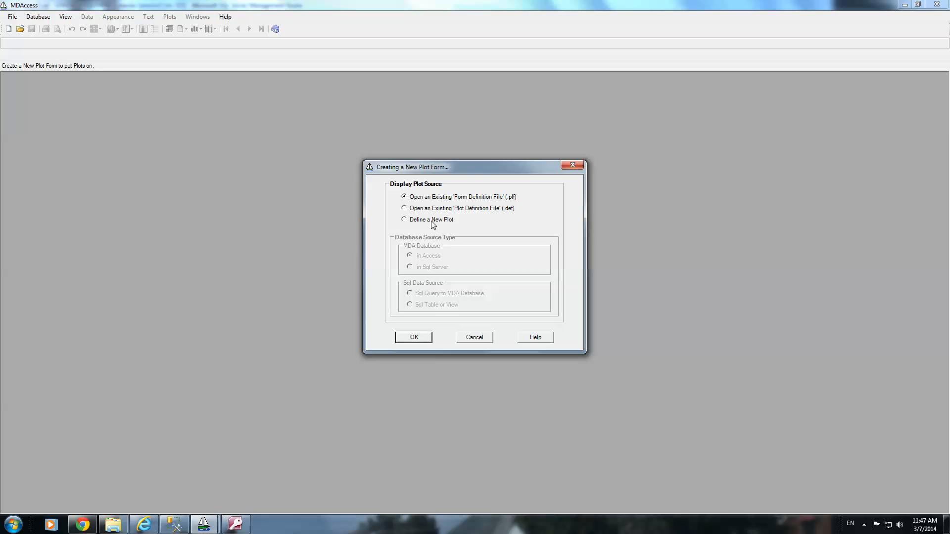
{"action": "left_click", "coordinate": [431, 221]}
{"action": "left_click", "coordinate": [422, 304]}
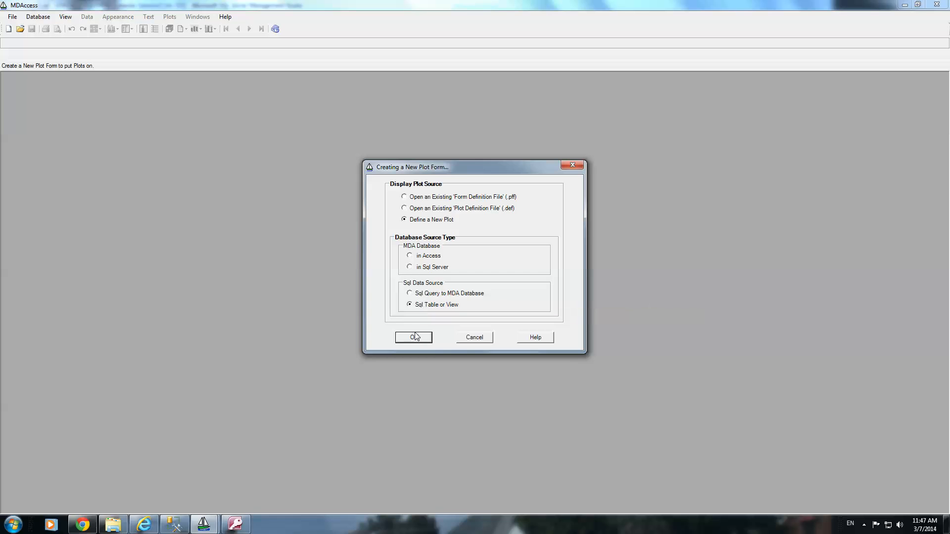
{"action": "left_click", "coordinate": [415, 335]}
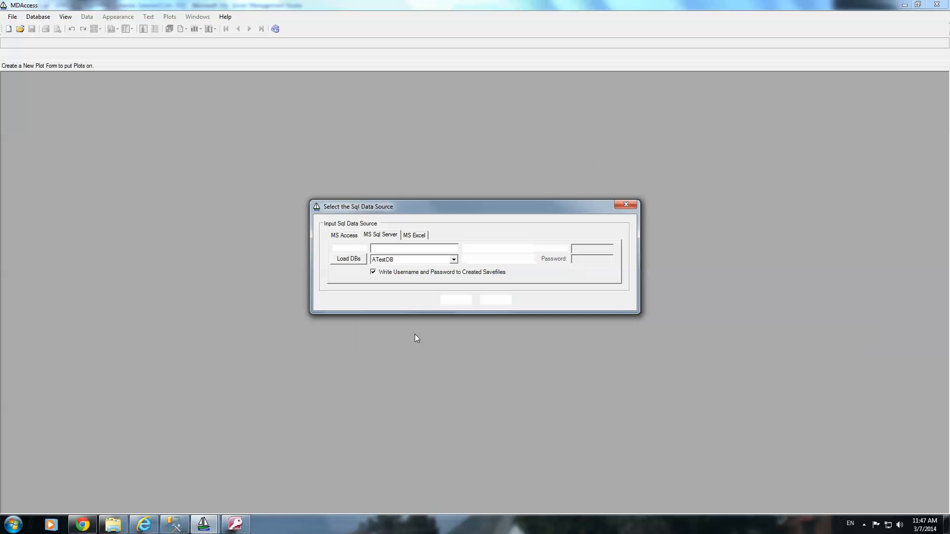
{"action": "left_click", "coordinate": [454, 261]}
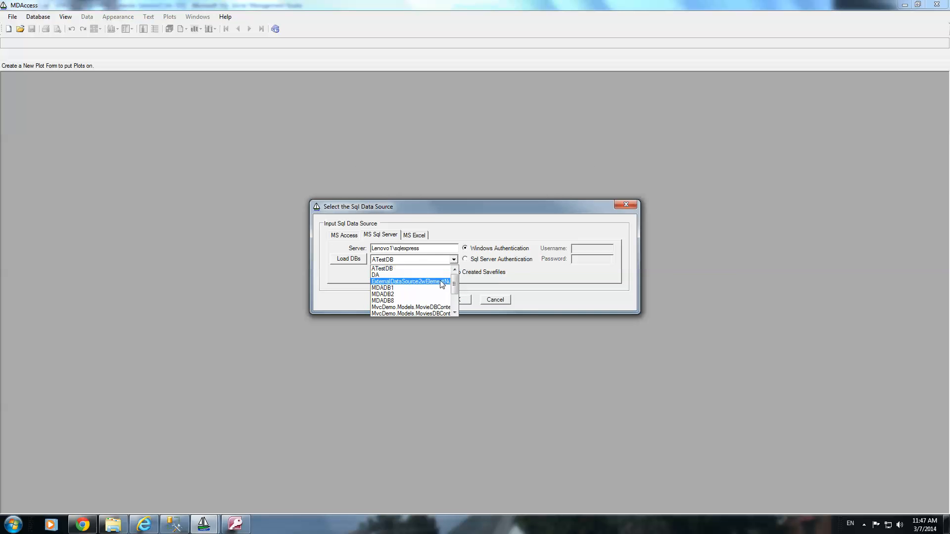
{"action": "left_click", "coordinate": [442, 281]}
{"action": "left_click", "coordinate": [456, 300]}
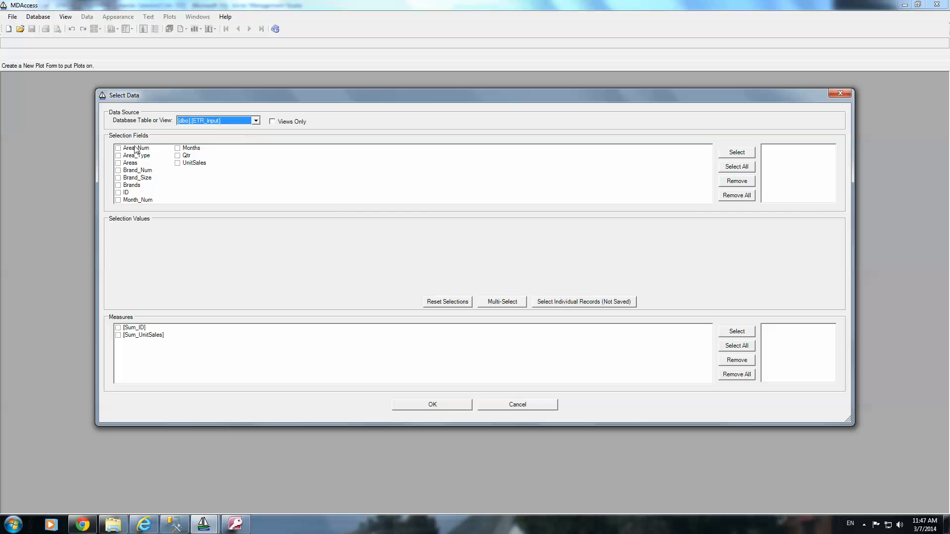
- Add Areas, Brands and Months as selection fields from ETR_Input, keeping All as the value of each
{"action": "left_click", "coordinate": [118, 163]}
{"action": "left_click", "coordinate": [118, 186]}
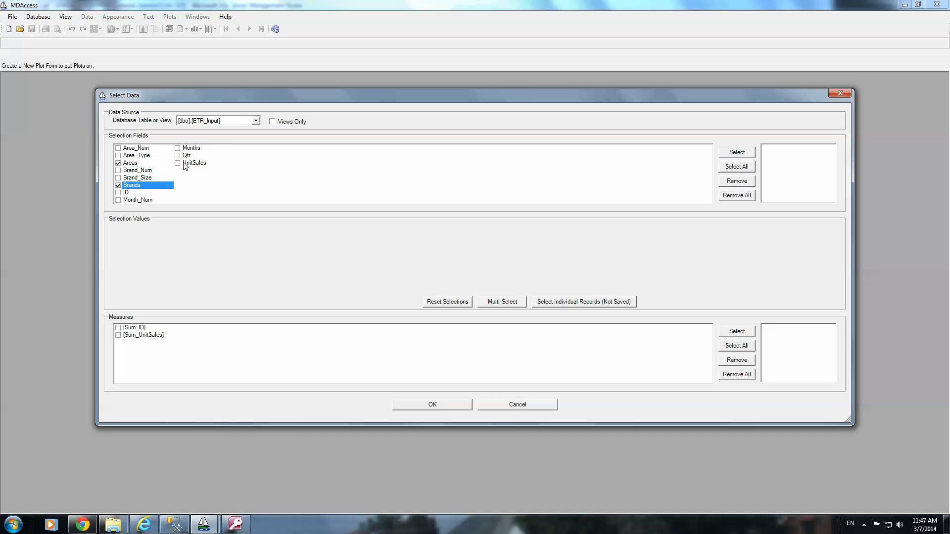
{"action": "left_click", "coordinate": [177, 149]}
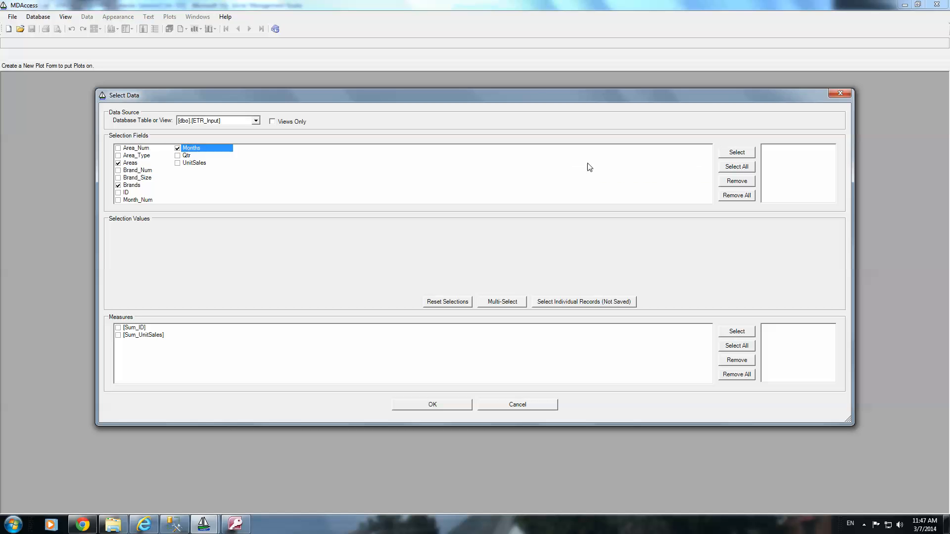
{"action": "left_click", "coordinate": [736, 154]}
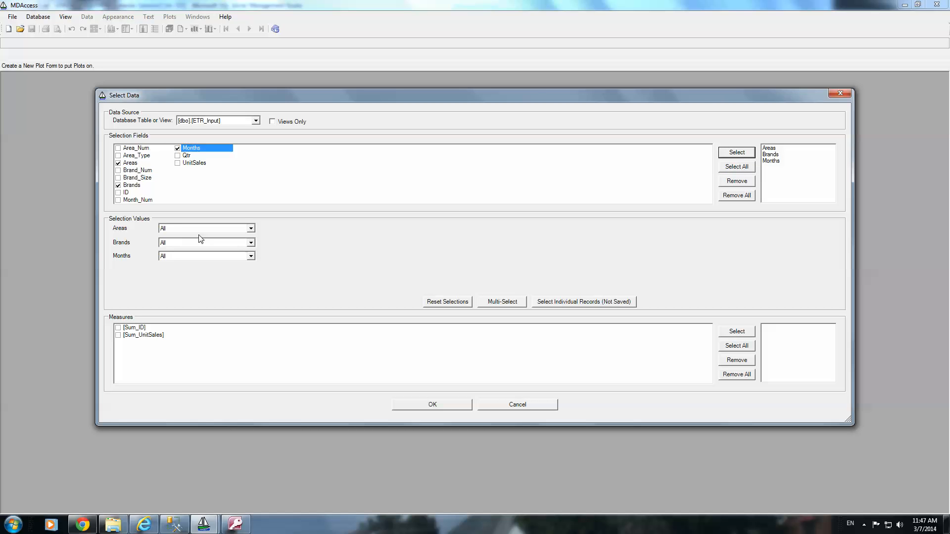
{"action": "left_click", "coordinate": [251, 229]}
{"action": "left_click", "coordinate": [251, 229]}
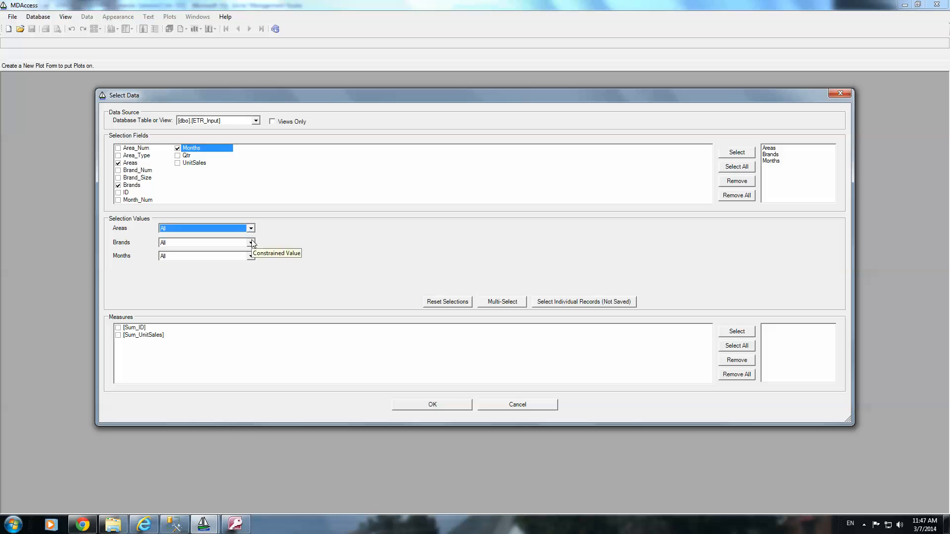
{"action": "left_click", "coordinate": [251, 243]}
{"action": "left_click", "coordinate": [253, 244]}
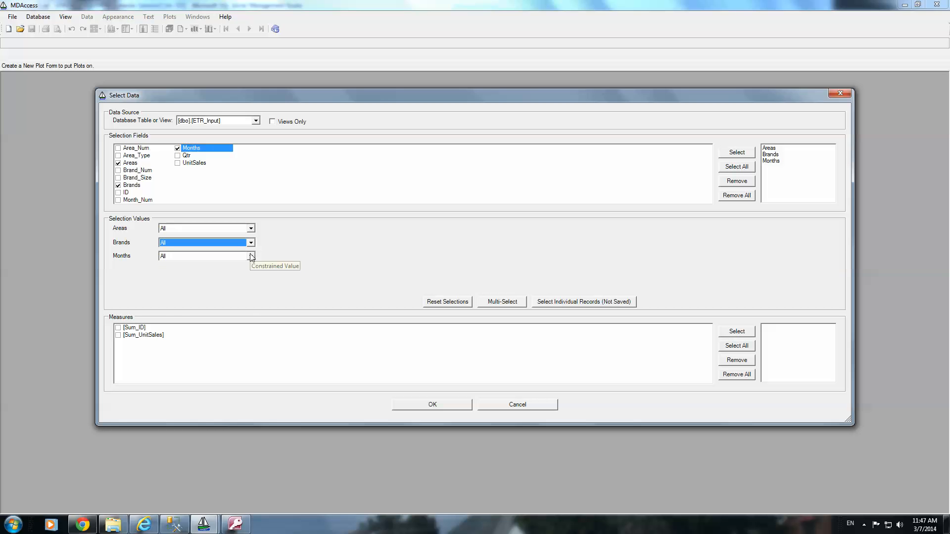
{"action": "left_click", "coordinate": [250, 256]}
- Add the Sum_UnitSales measure and generate the plot
{"action": "left_click", "coordinate": [120, 337]}
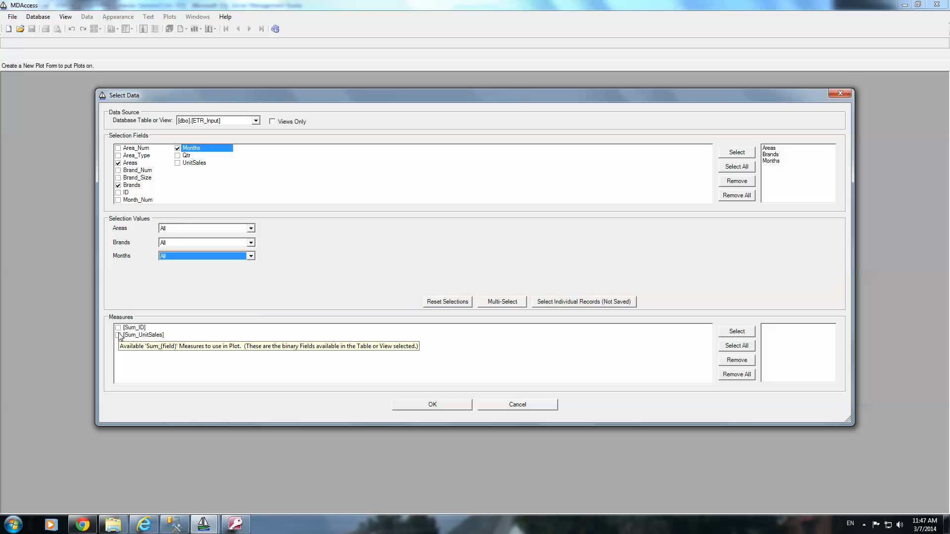
{"action": "left_click", "coordinate": [119, 336]}
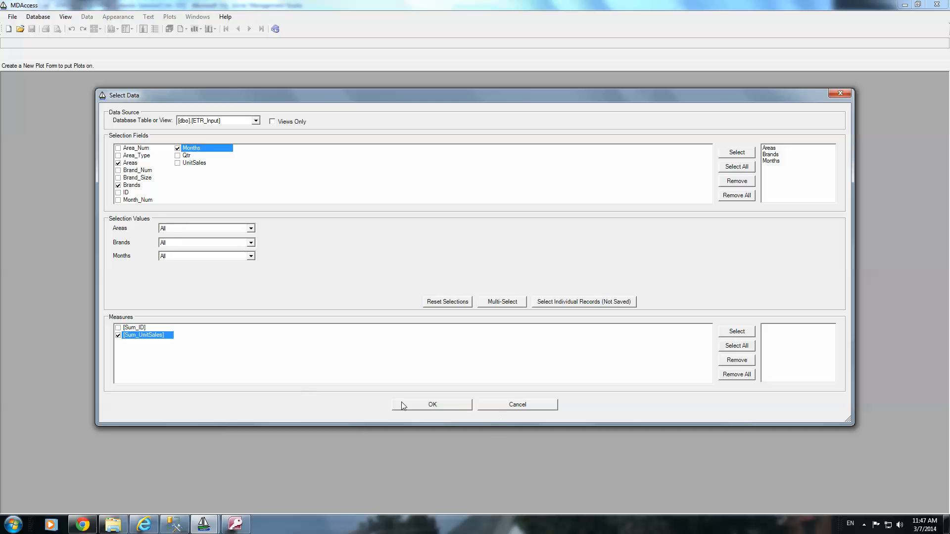
{"action": "left_click", "coordinate": [750, 333]}
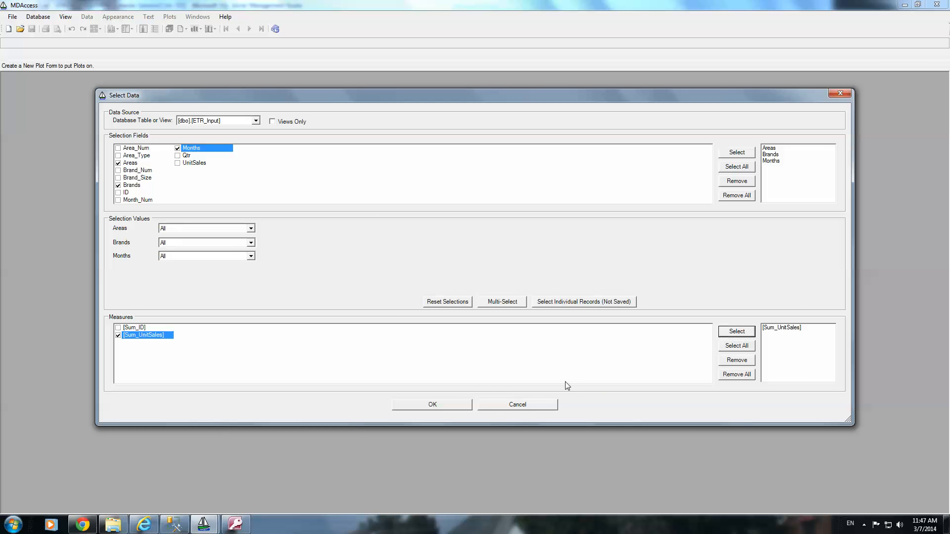
{"action": "left_click", "coordinate": [462, 406]}
{"action": "double_click", "coordinate": [399, 206]}
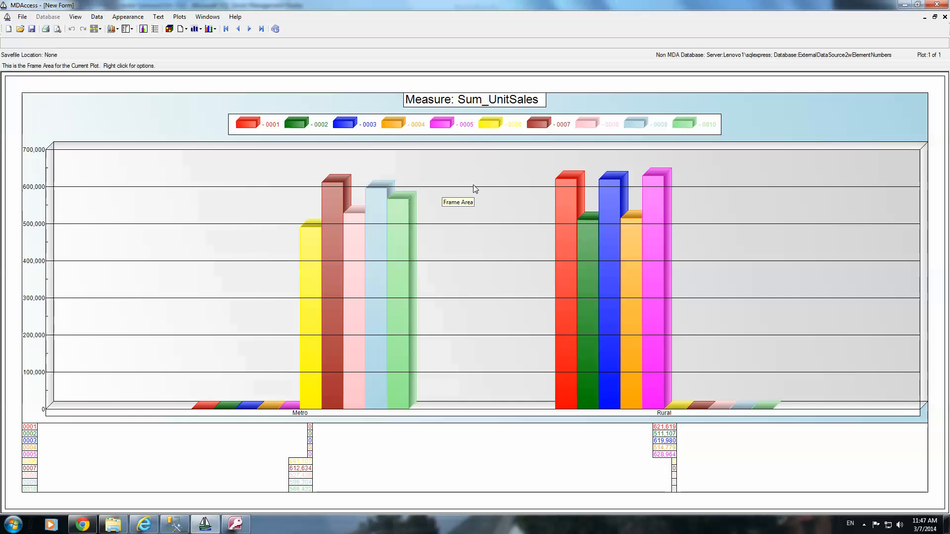
- Assign the Areas dimension to the plot pieces
{"action": "mouse_move", "coordinate": [406, 222]}
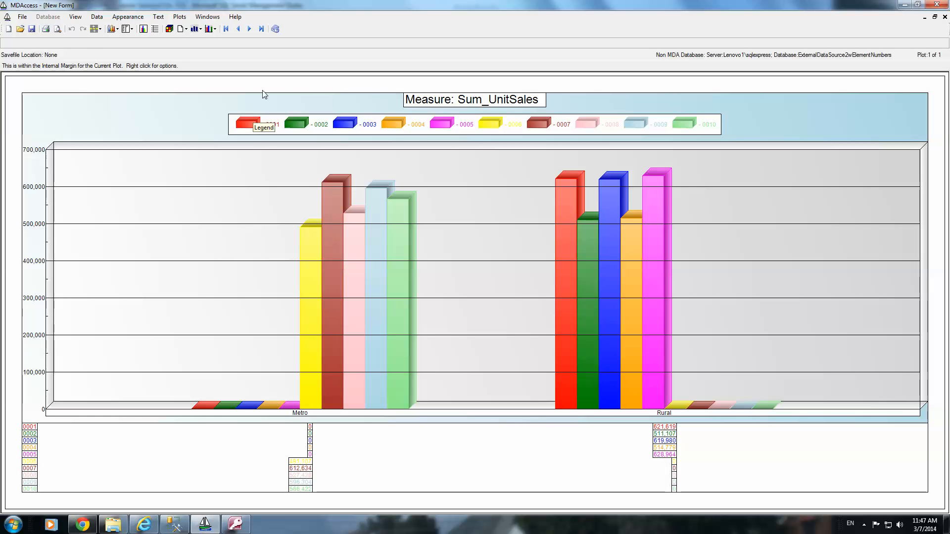
{"action": "left_click", "coordinate": [200, 29]}
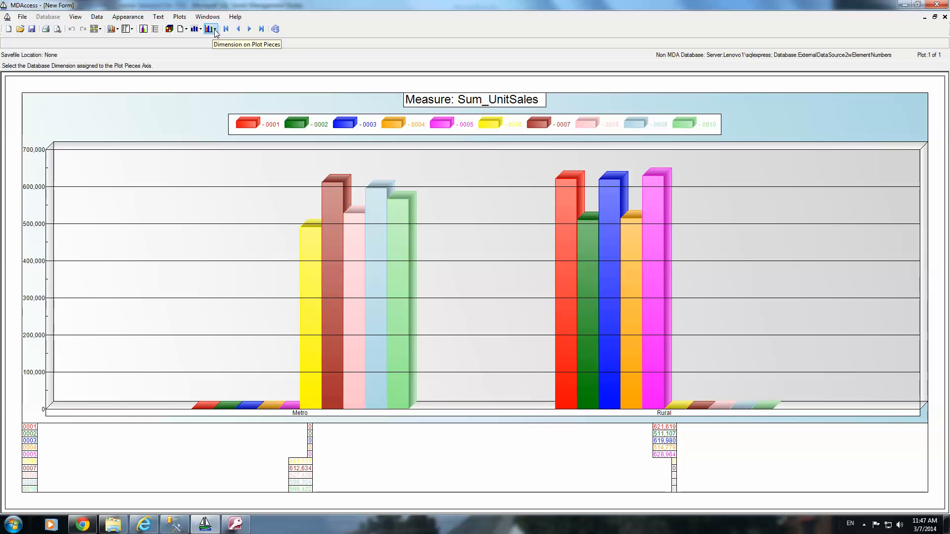
{"action": "left_click", "coordinate": [214, 30]}
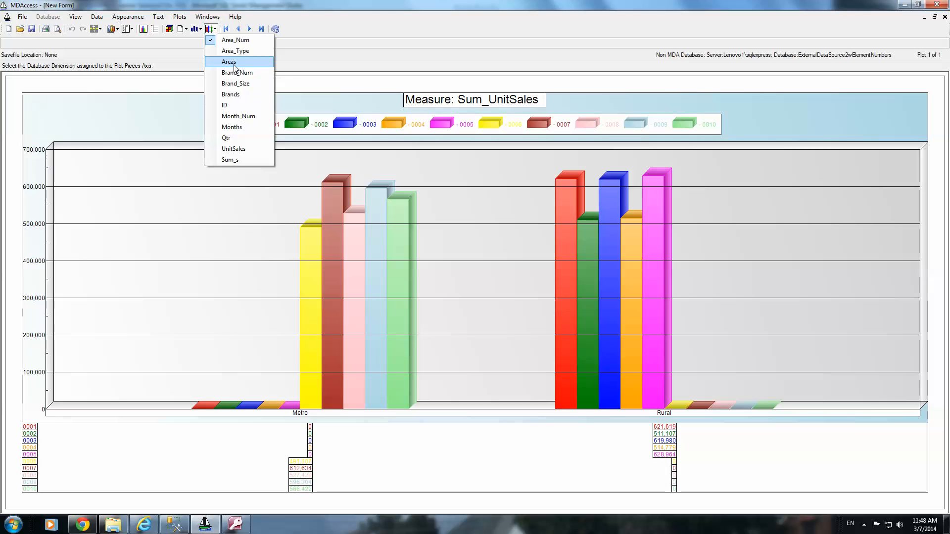
{"action": "left_click", "coordinate": [234, 64]}
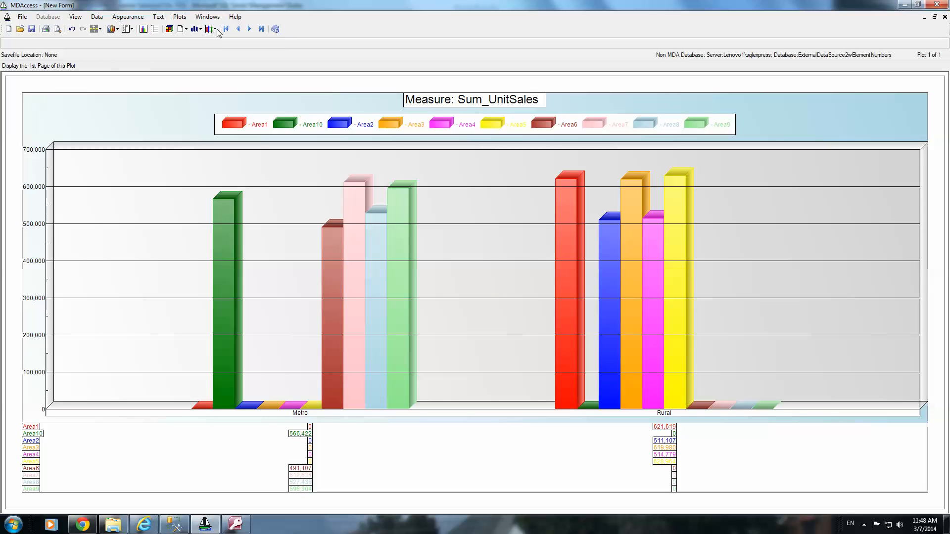
- Try Months and Month_Num in turn as the dimension on the plot groups
{"action": "left_click", "coordinate": [200, 29]}
{"action": "left_click", "coordinate": [215, 83]}
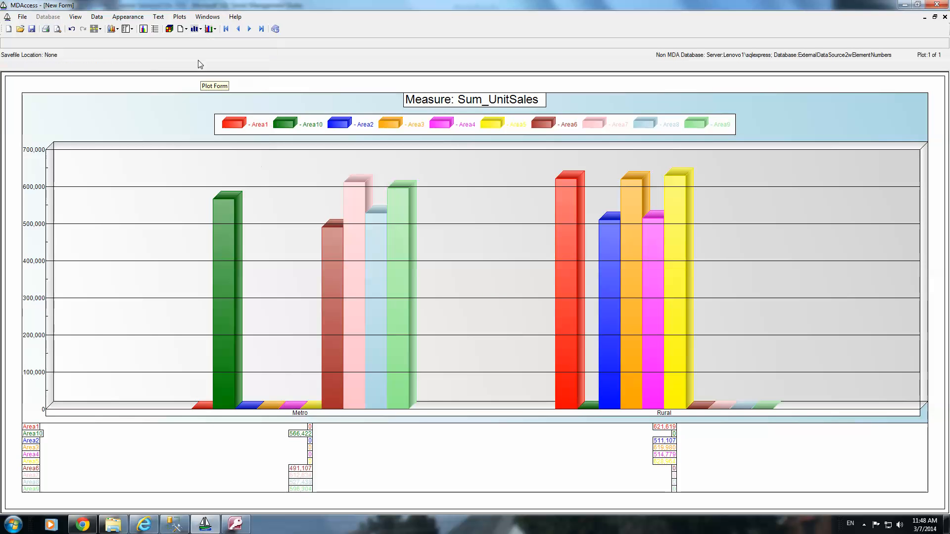
{"action": "left_click", "coordinate": [200, 30]}
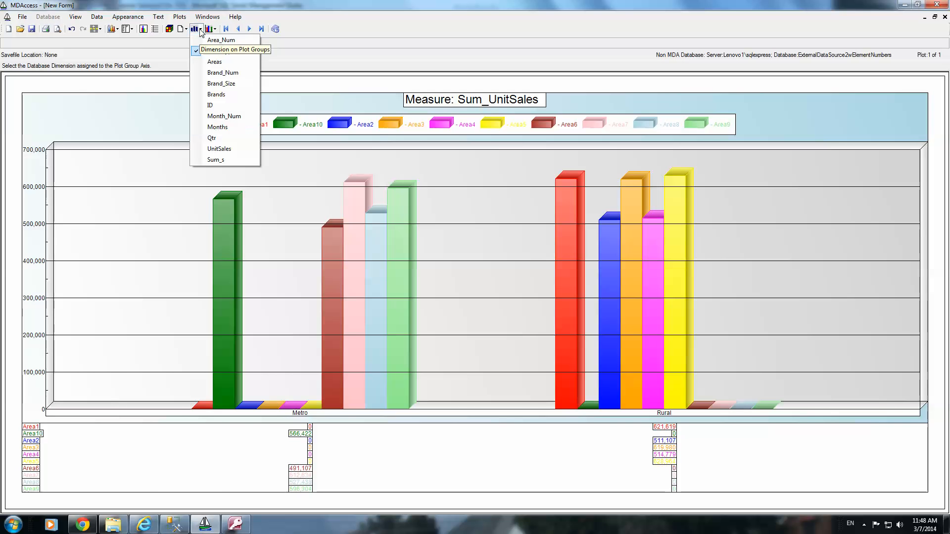
{"action": "left_click", "coordinate": [218, 127]}
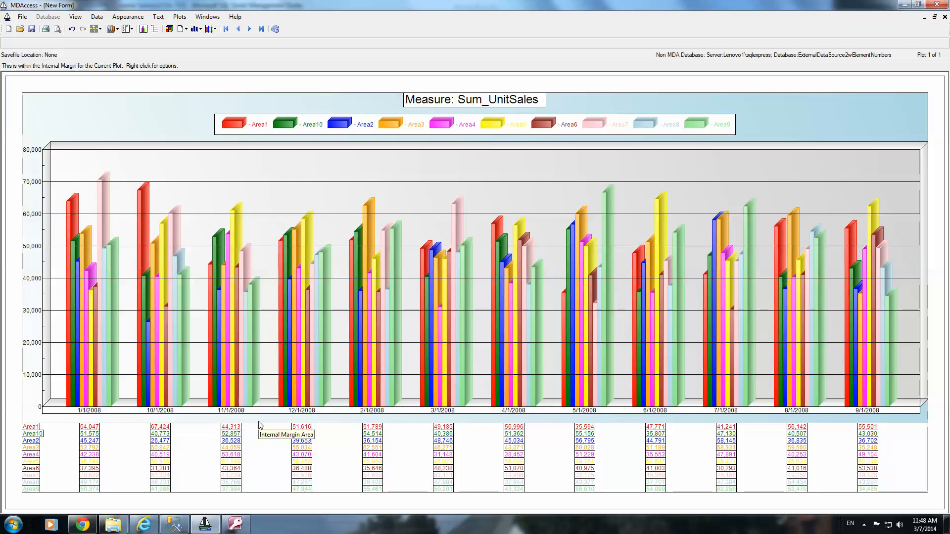
{"action": "left_click", "coordinate": [199, 30]}
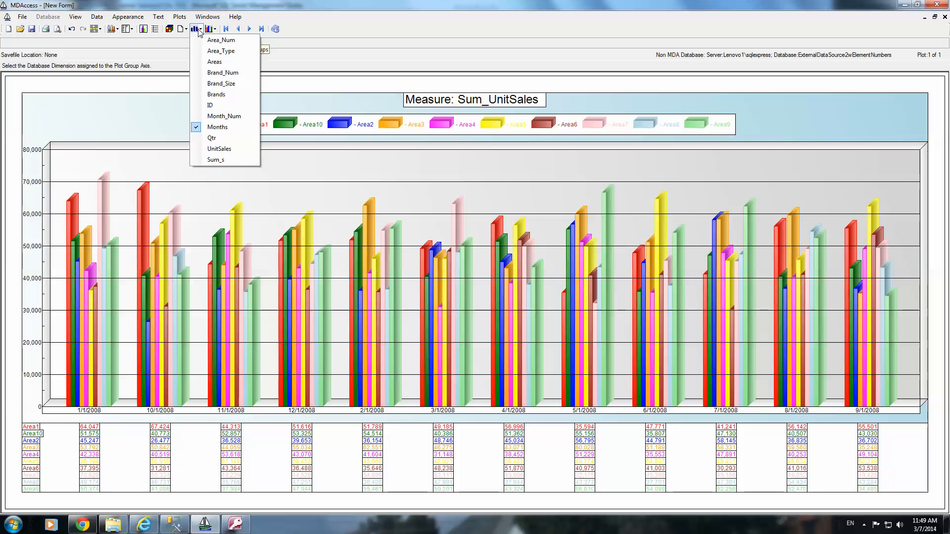
{"action": "left_click", "coordinate": [222, 116]}
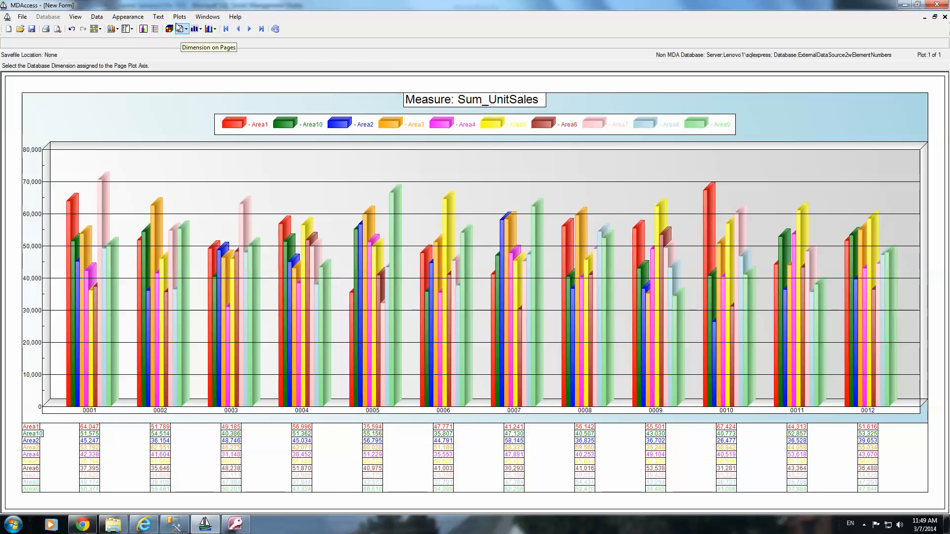
- Assign the Qtr dimension to the plot groups
{"action": "left_click", "coordinate": [200, 30]}
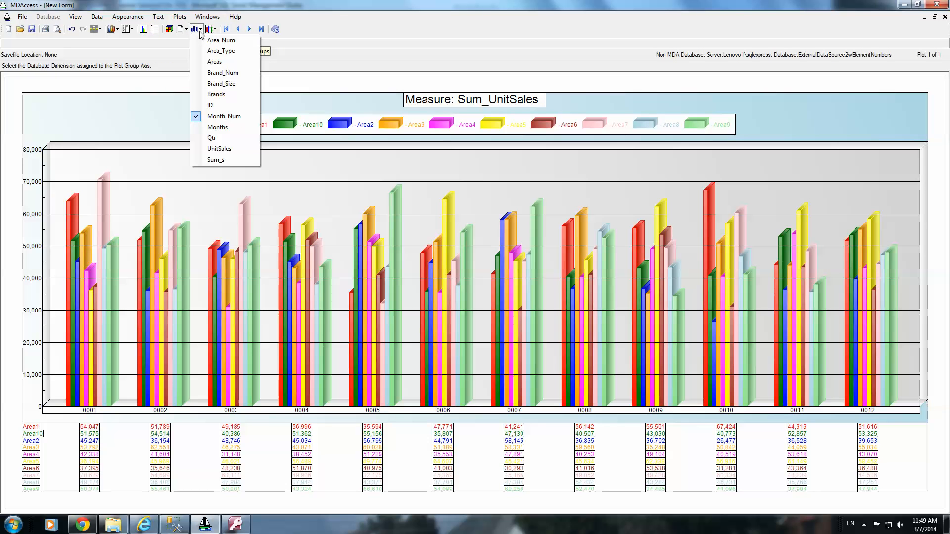
{"action": "left_click", "coordinate": [213, 138]}
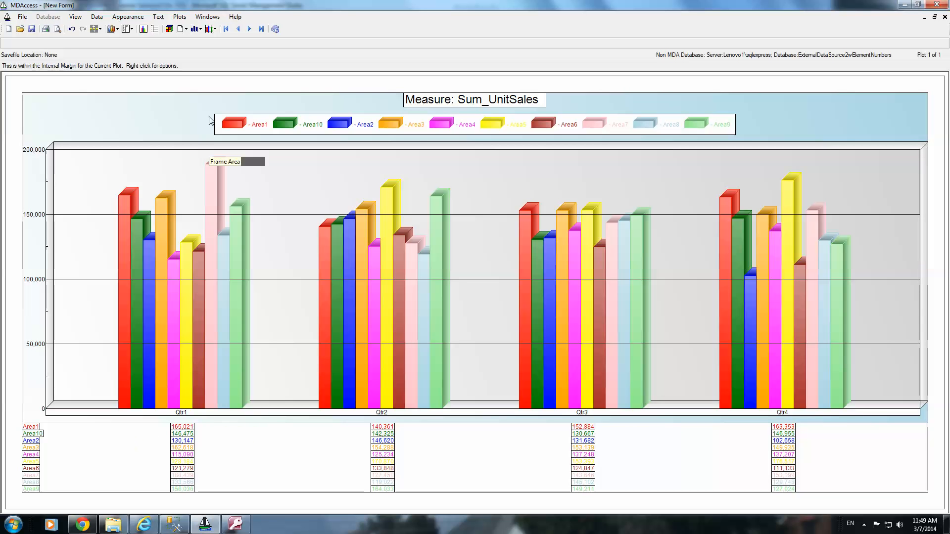
- Open the plot's data selection and view the available multi-select attributes without choosing one
{"action": "left_click", "coordinate": [127, 28]}
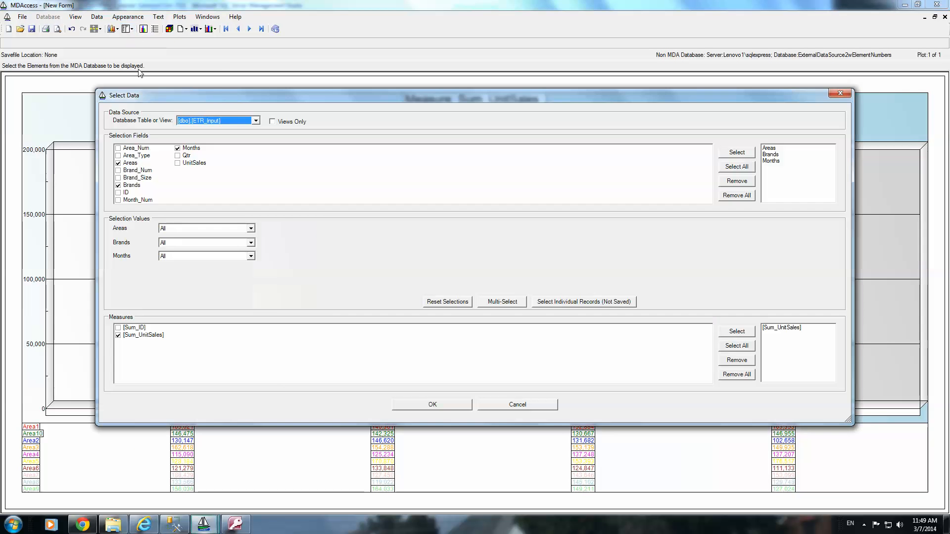
{"action": "left_click", "coordinate": [498, 304]}
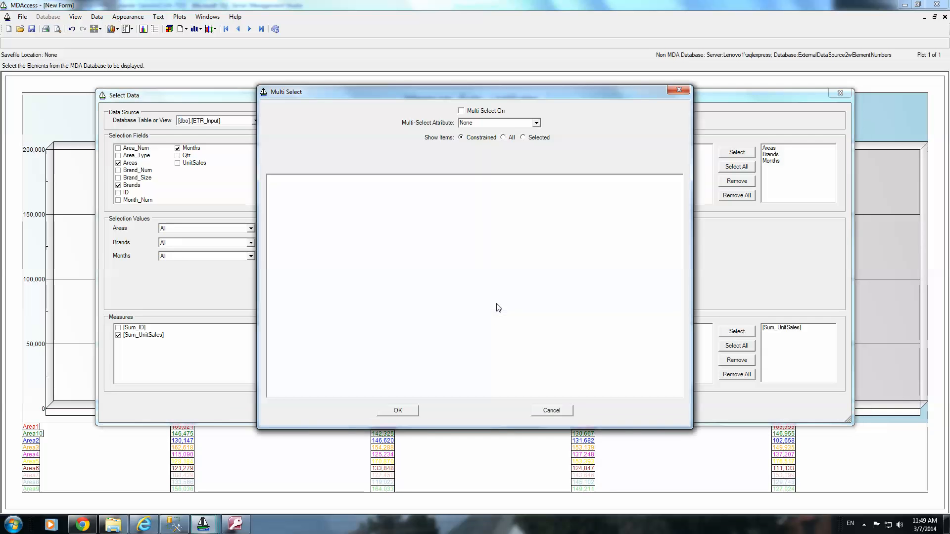
{"action": "left_click", "coordinate": [536, 121]}
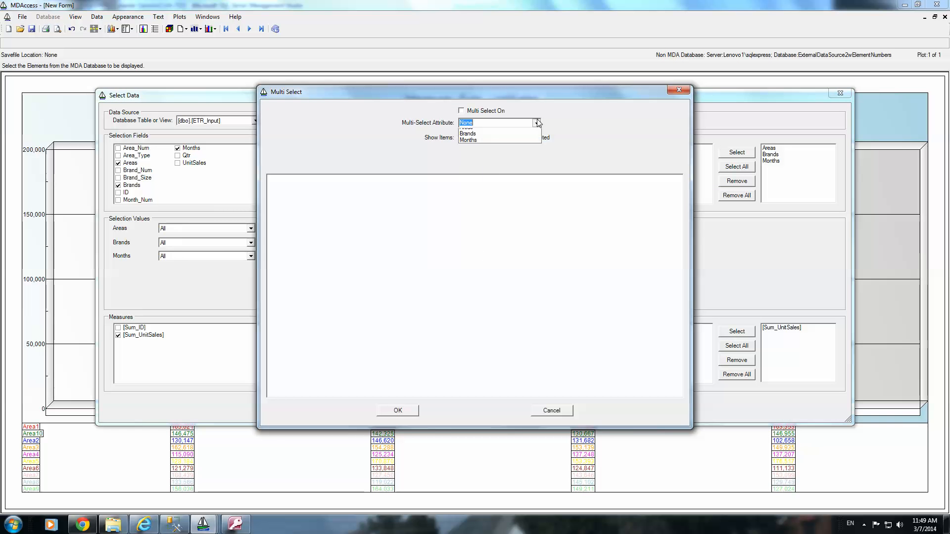
{"action": "left_click", "coordinate": [555, 412]}
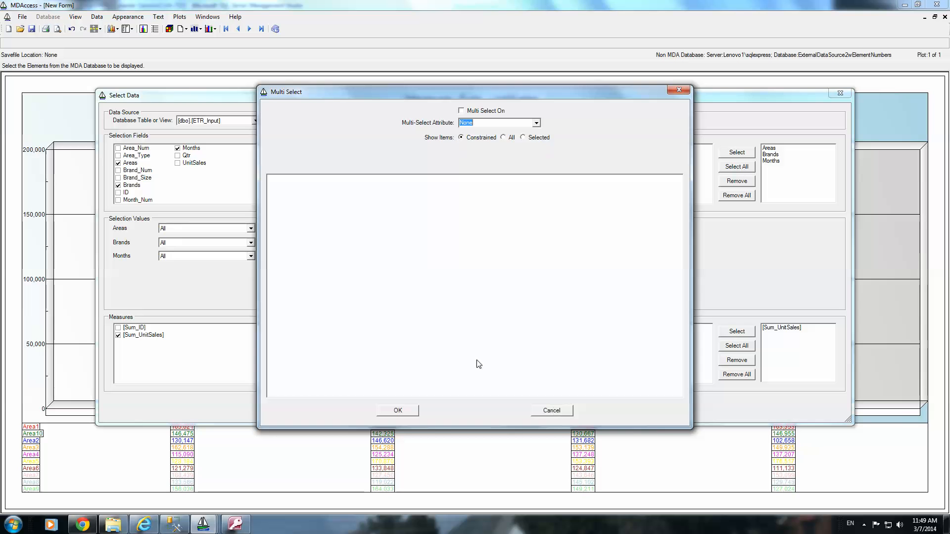
{"action": "left_click", "coordinate": [553, 411]}
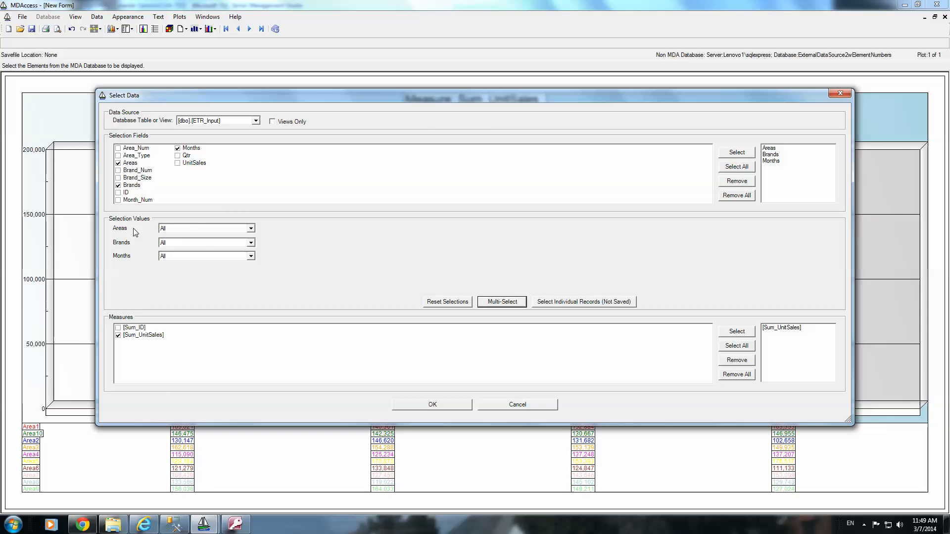
- Restrict the Areas selection to Area1 and apply it to the plot
{"action": "left_click", "coordinate": [252, 229]}
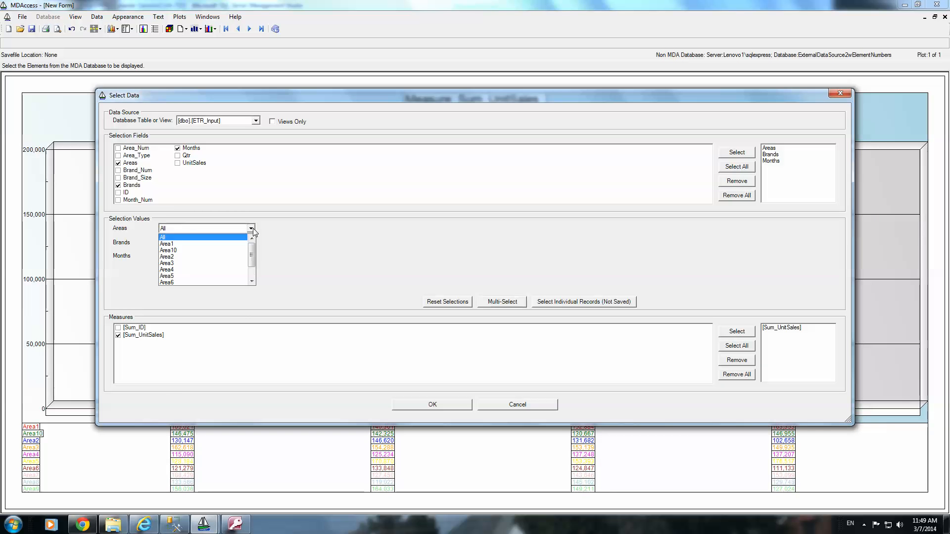
{"action": "left_click", "coordinate": [188, 244]}
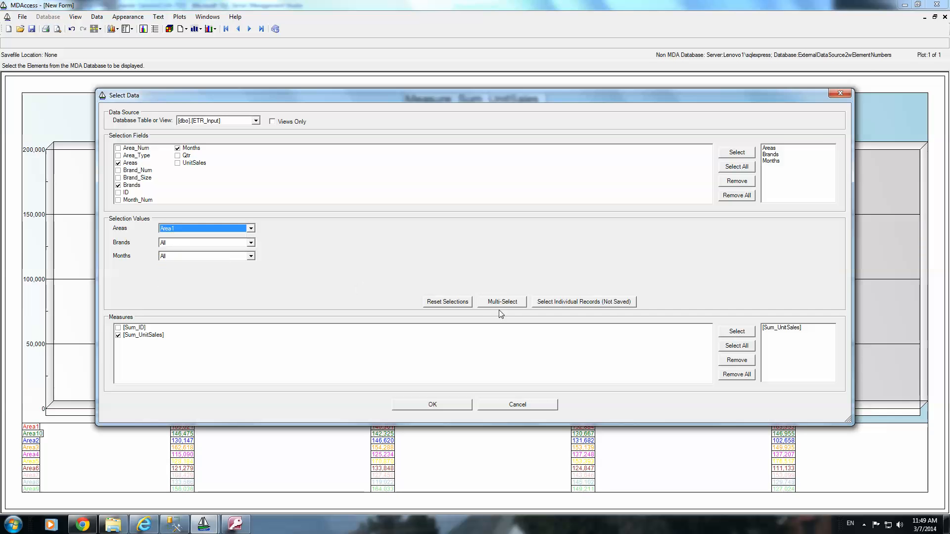
{"action": "left_click", "coordinate": [448, 405]}
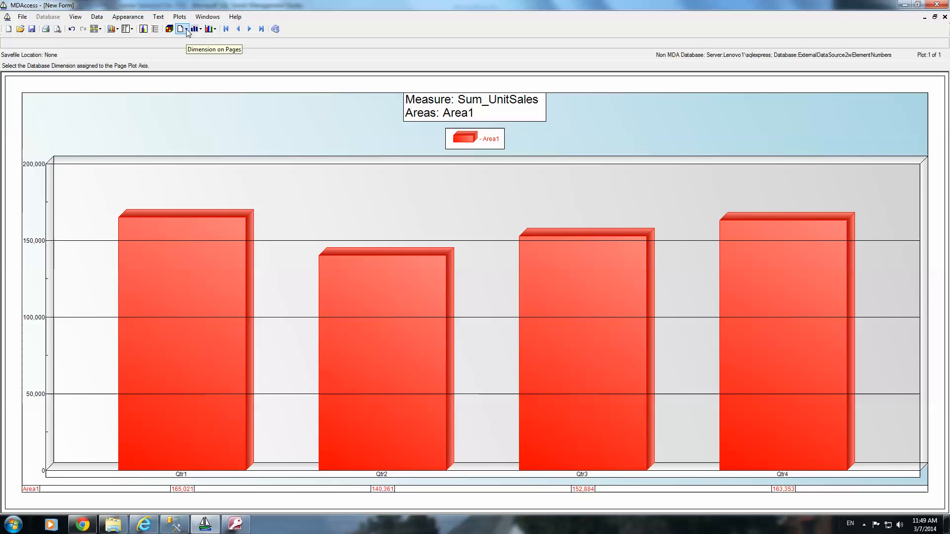
- Multi-select Area1, Area2 and Area3 as the Areas values and apply the selection to the plot
{"action": "left_click", "coordinate": [135, 29]}
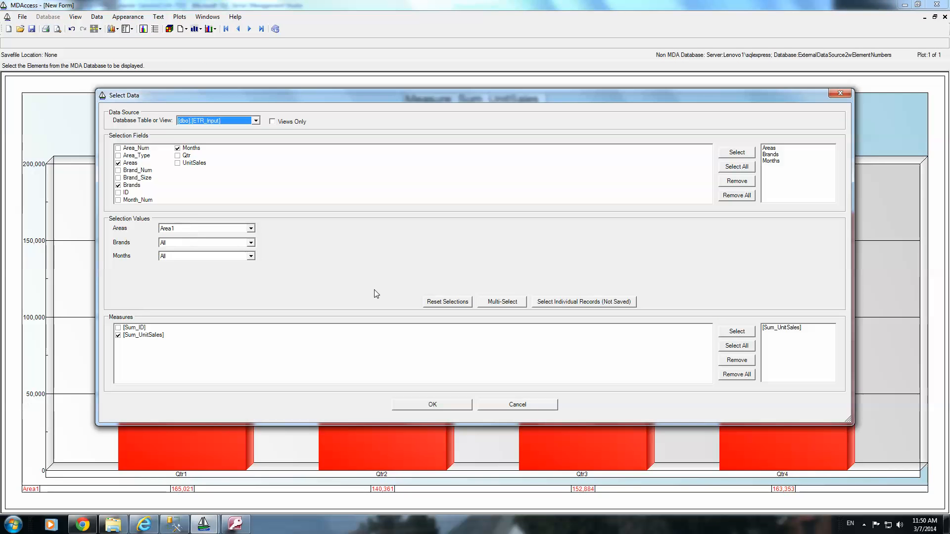
{"action": "left_click", "coordinate": [512, 305]}
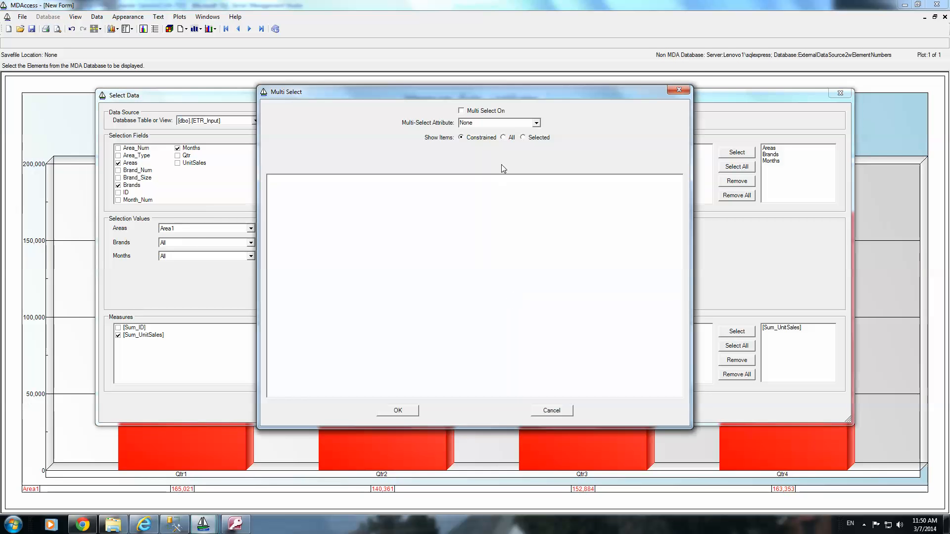
{"action": "left_click", "coordinate": [537, 124]}
{"action": "left_click", "coordinate": [472, 138]}
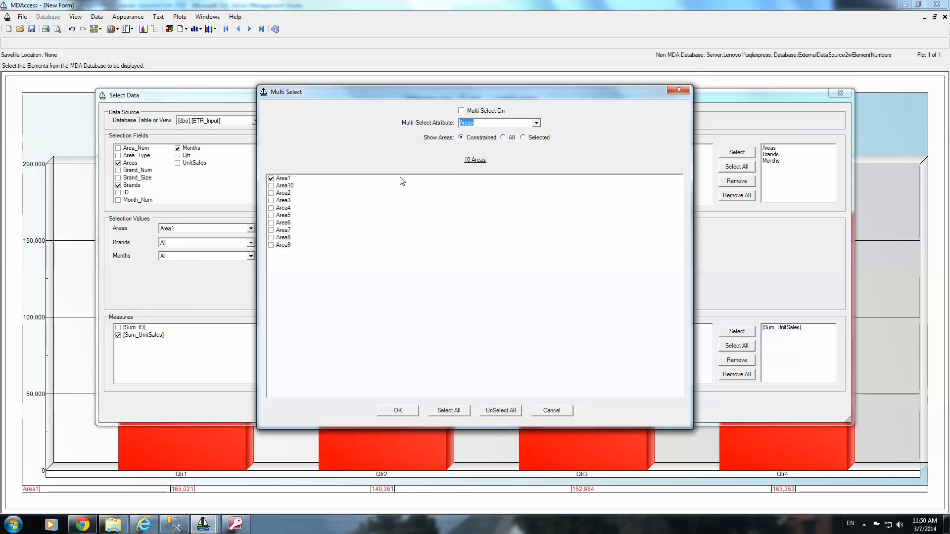
{"action": "left_click", "coordinate": [272, 196]}
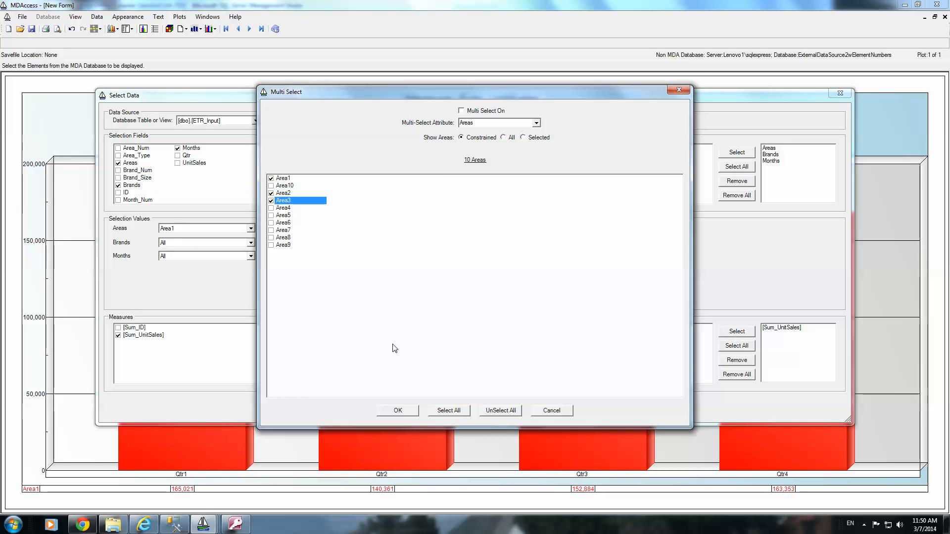
{"action": "left_click", "coordinate": [412, 411]}
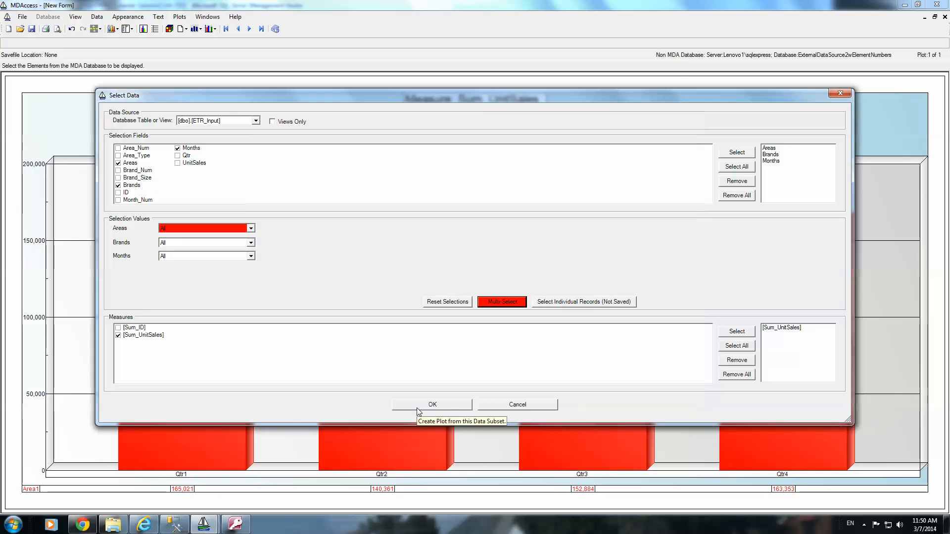
{"action": "left_click", "coordinate": [453, 409]}
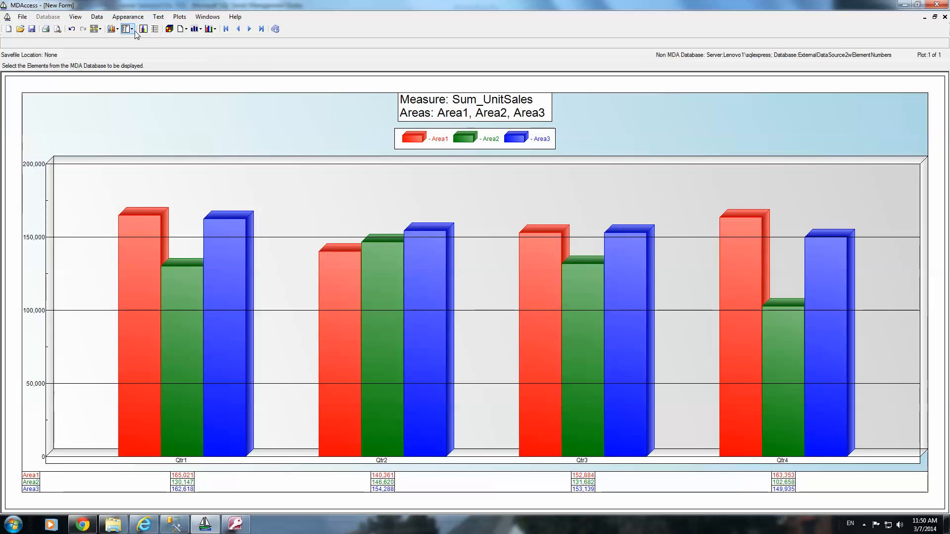
- Change the plot type to Pies and close the plot form without saving its definition
{"action": "left_click", "coordinate": [118, 30]}
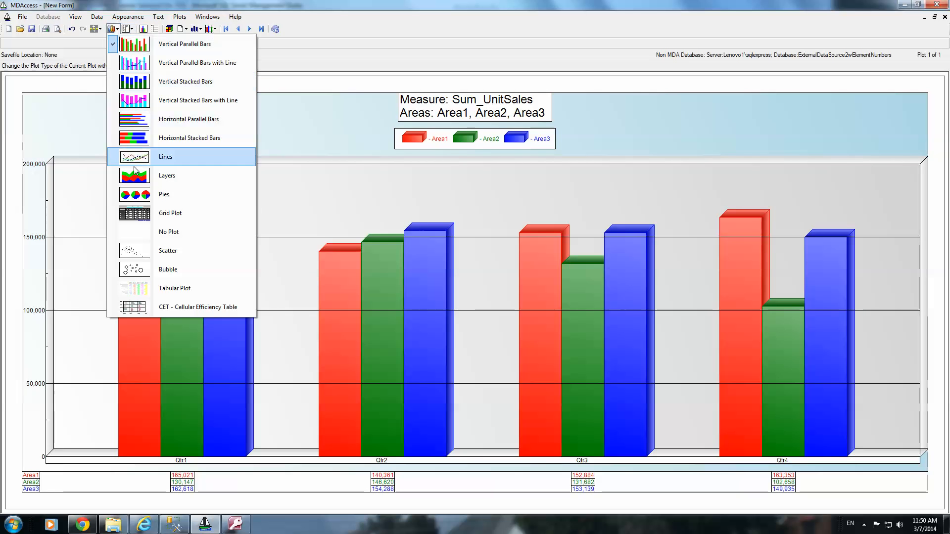
{"action": "left_click", "coordinate": [139, 194]}
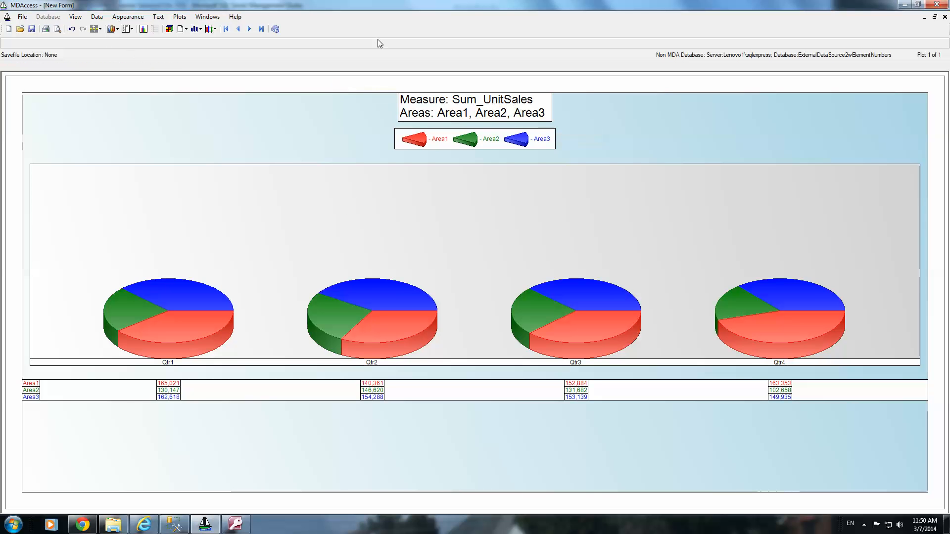
{"action": "left_click", "coordinate": [945, 18]}
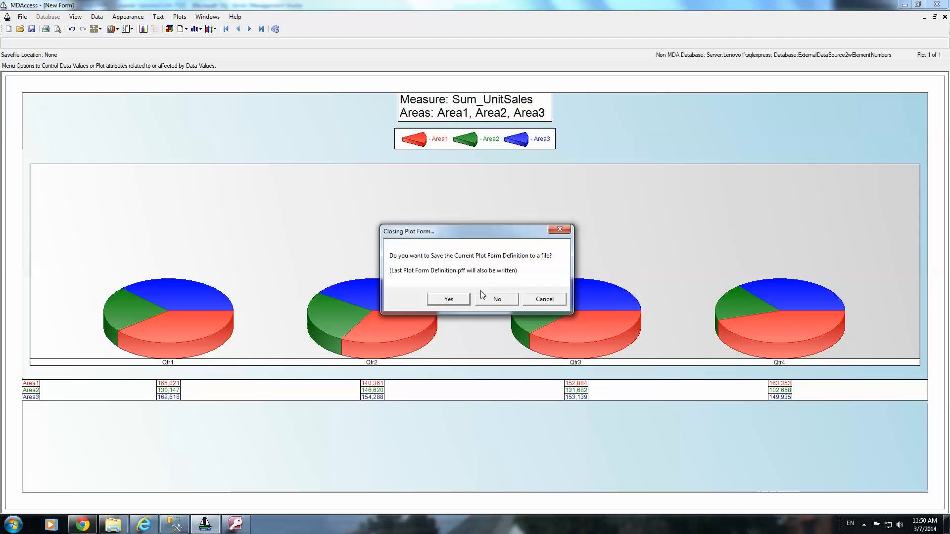
{"action": "left_click", "coordinate": [495, 299]}
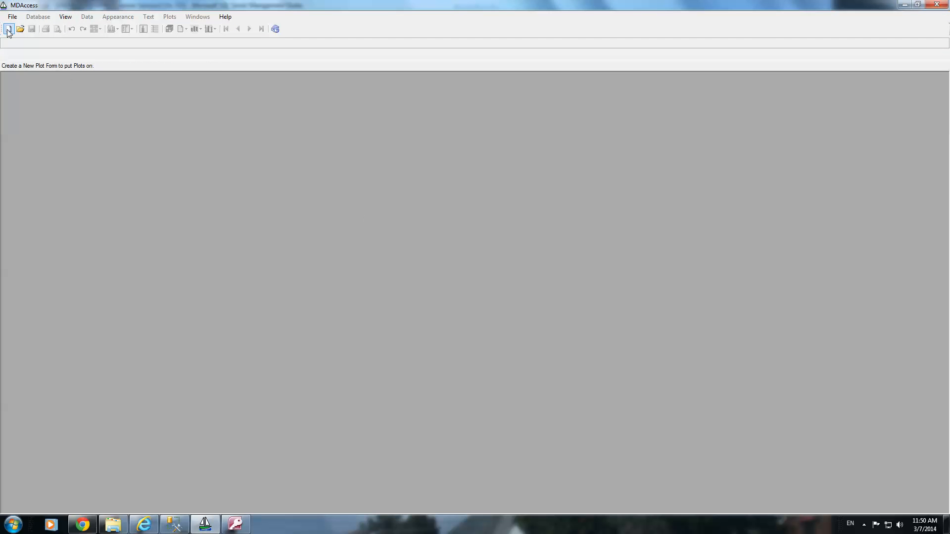
- Create a new plot form from a Sql Table or View, using the ATestDB database on the Lenovo1\sqlexpress server
{"action": "left_click", "coordinate": [8, 28]}
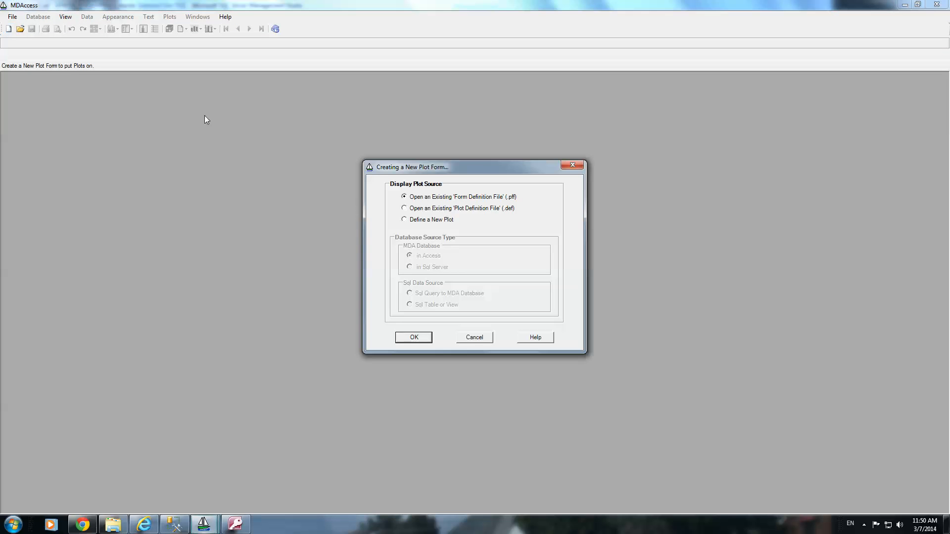
{"action": "left_click", "coordinate": [421, 222]}
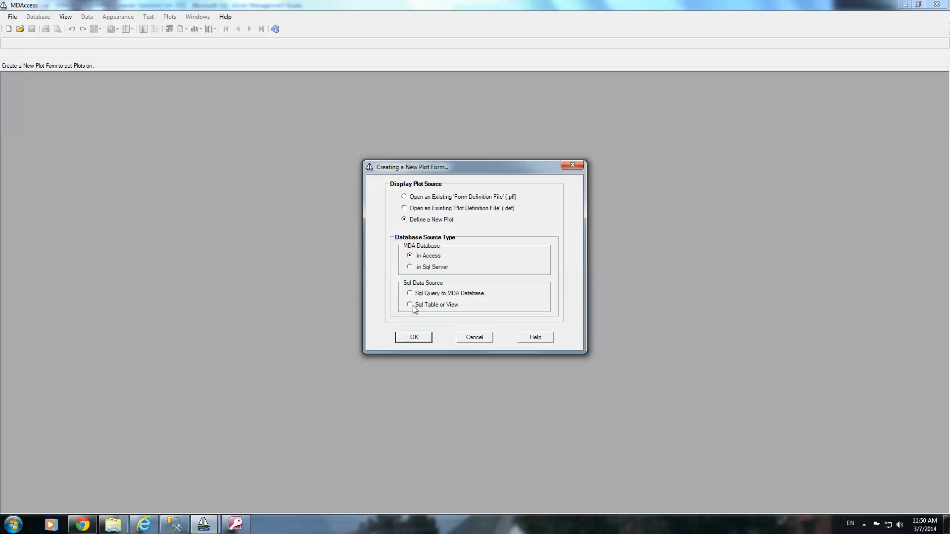
{"action": "left_click", "coordinate": [419, 338]}
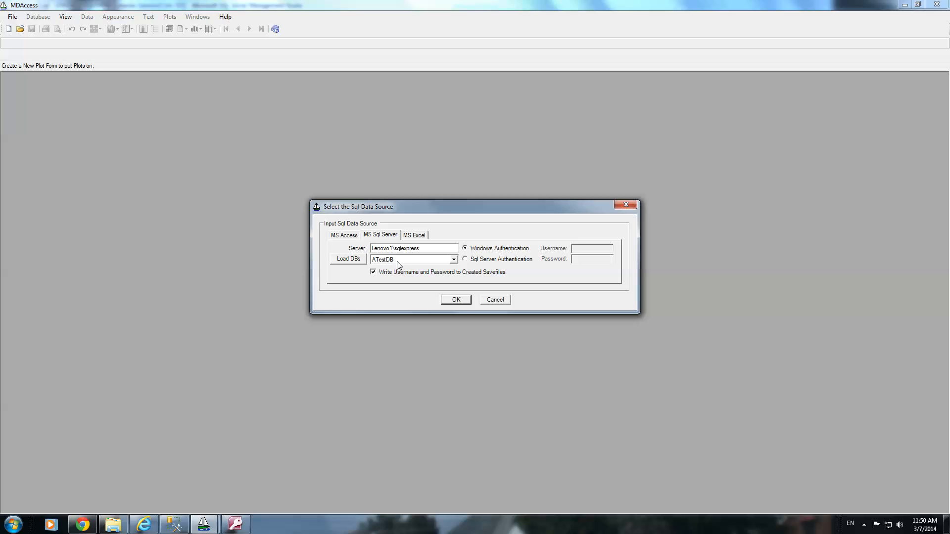
{"action": "left_click", "coordinate": [455, 300]}
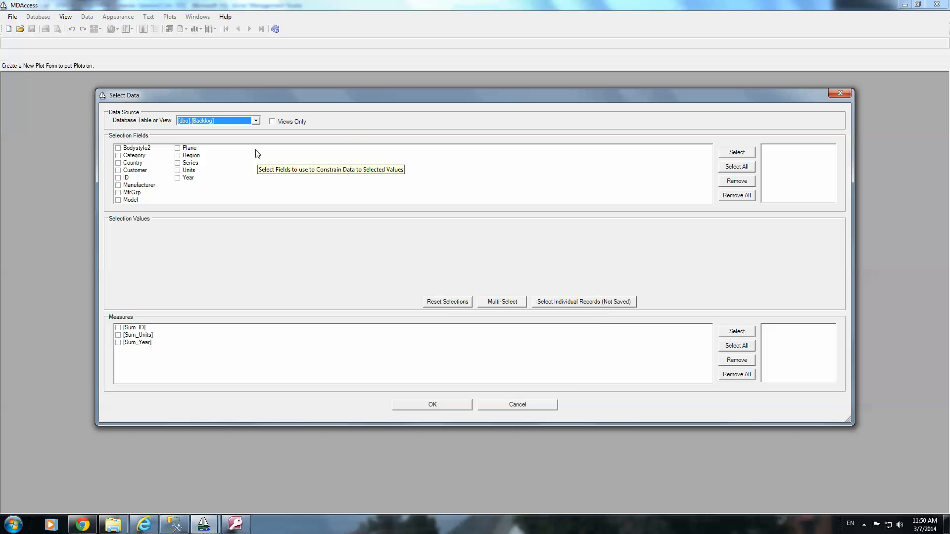
- Try the Views Only filter, turn it off again, and choose the [dbo].[JetsTest] table as the data source
{"action": "left_click", "coordinate": [255, 121]}
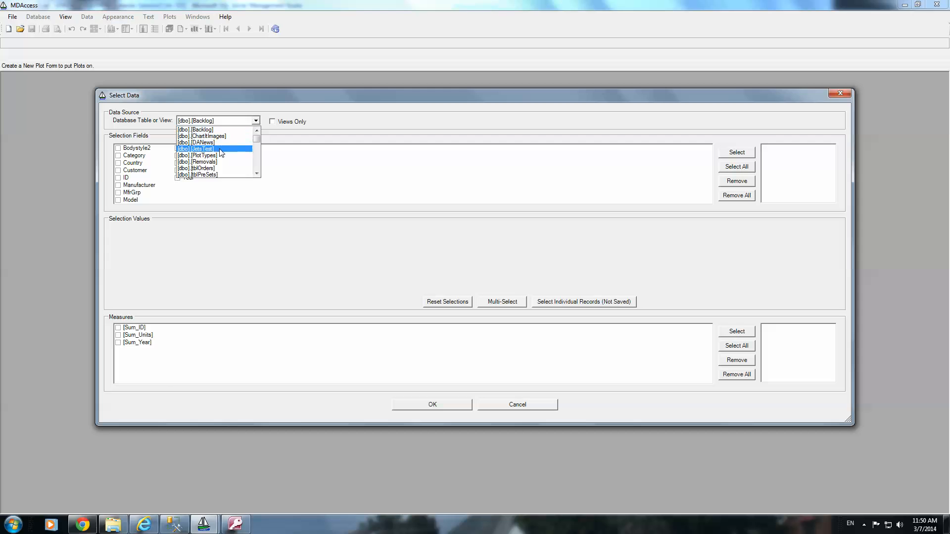
{"action": "left_click", "coordinate": [221, 152]}
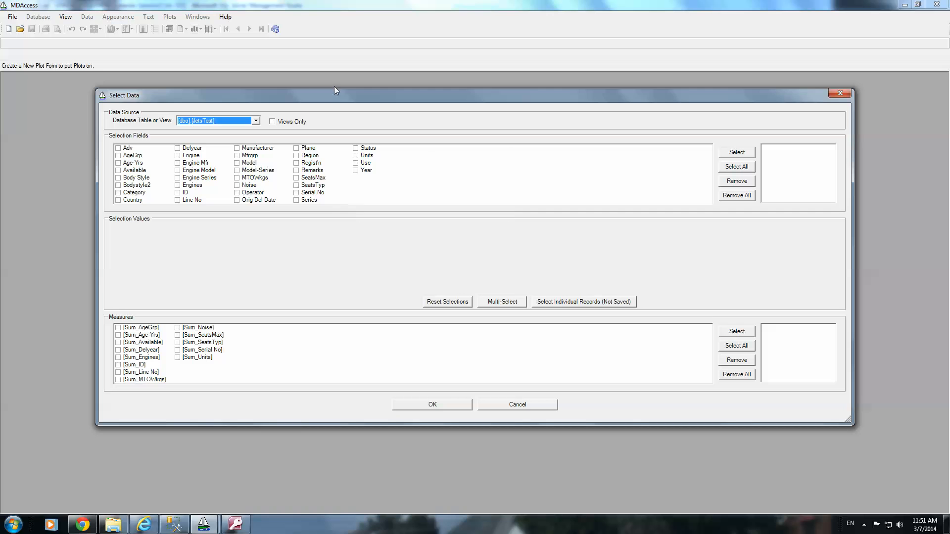
{"action": "left_click", "coordinate": [272, 122]}
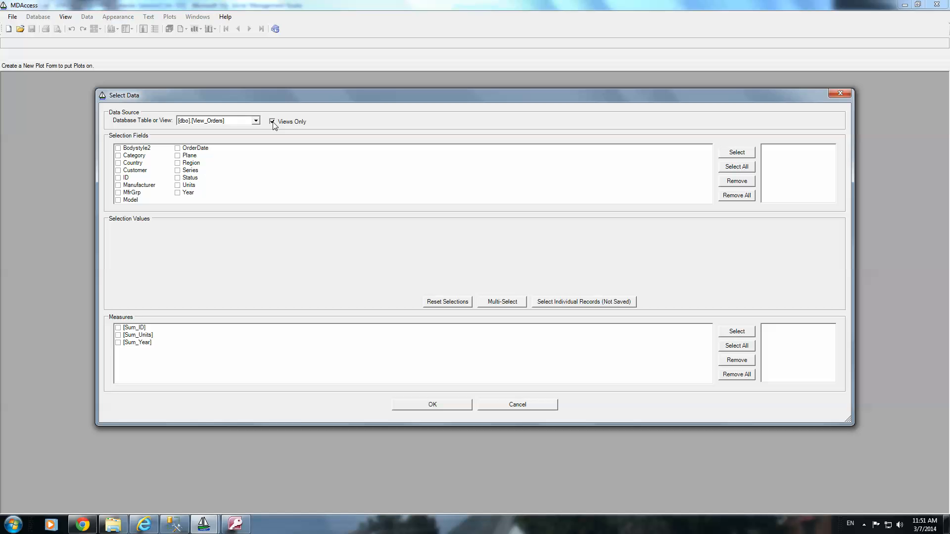
{"action": "left_click", "coordinate": [273, 122]}
{"action": "left_click", "coordinate": [255, 121]}
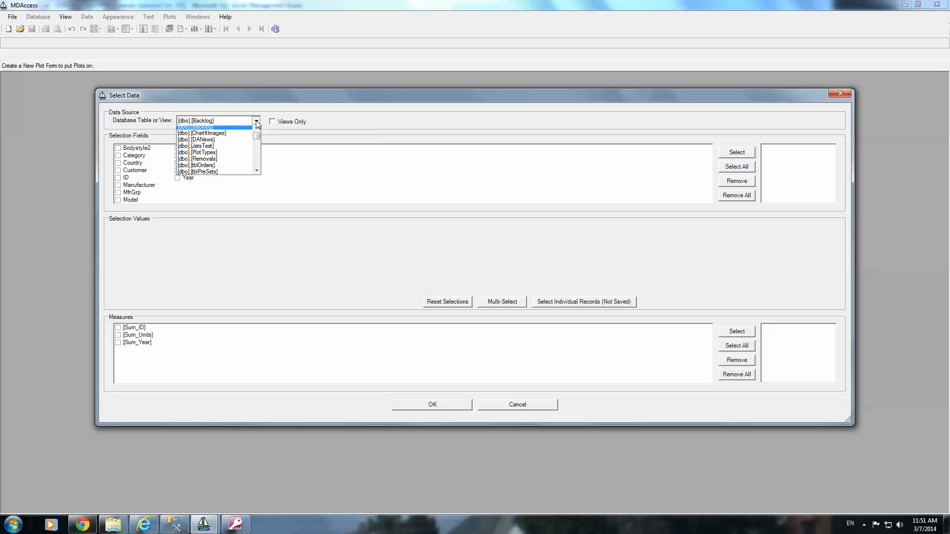
{"action": "left_click", "coordinate": [214, 149]}
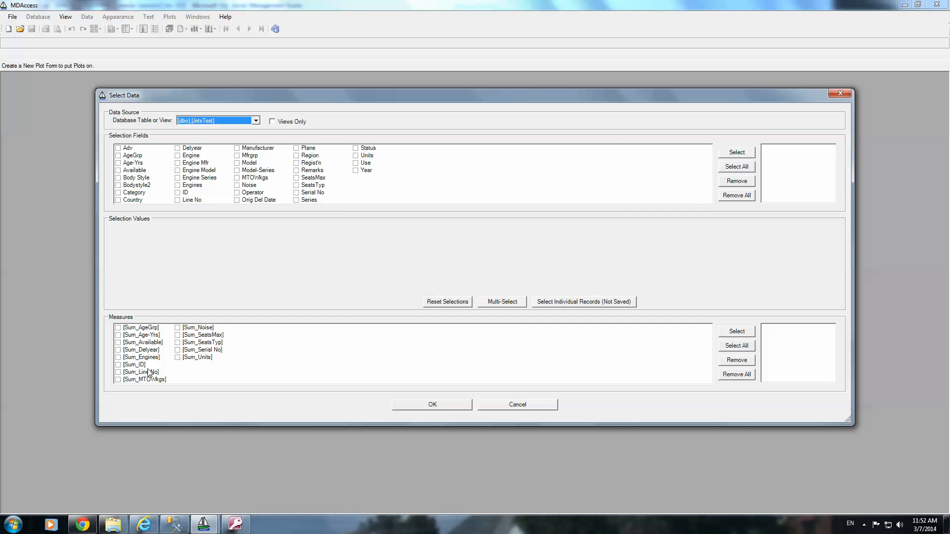
- Mark the Sum_Units measure and add Region and Year as the selection fields
{"action": "left_click", "coordinate": [178, 357]}
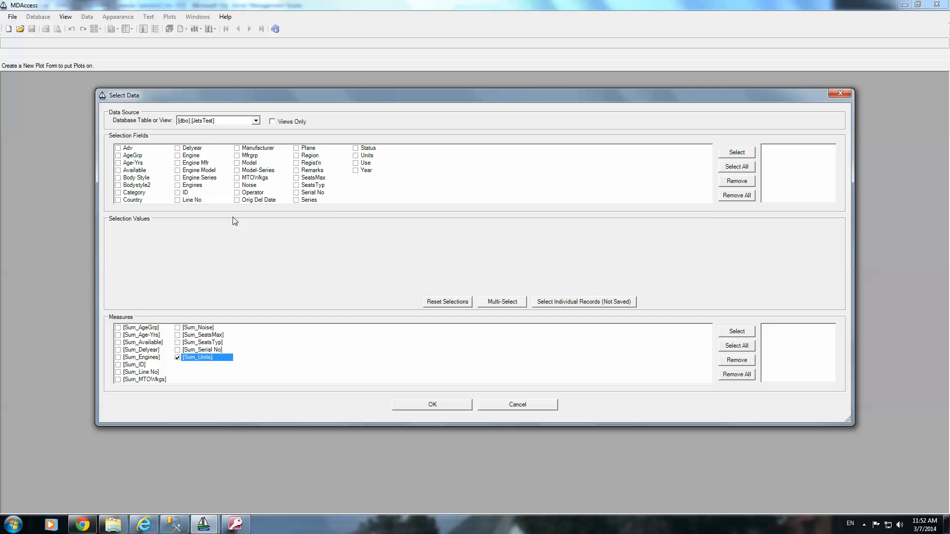
{"action": "mouse_move", "coordinate": [234, 222]}
{"action": "mouse_move", "coordinate": [246, 182]}
{"action": "left_click", "coordinate": [356, 172]}
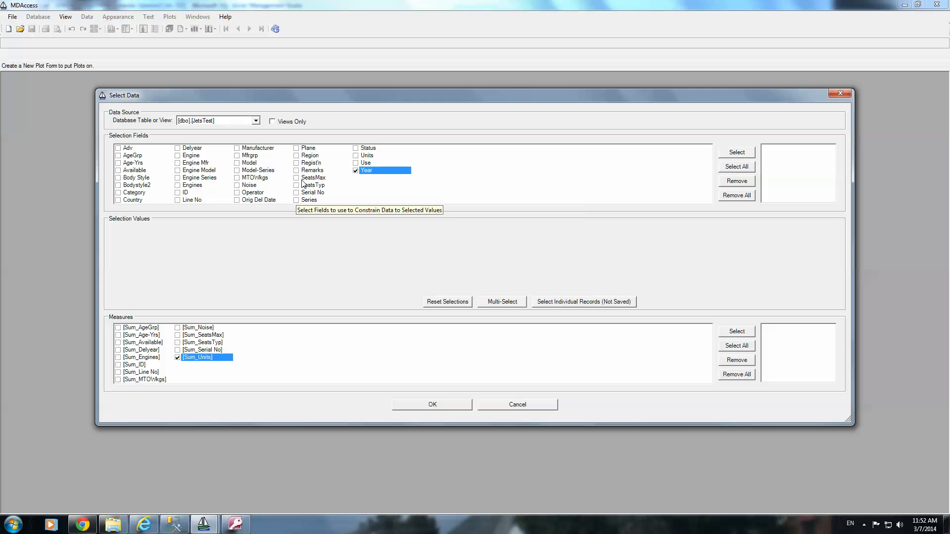
{"action": "left_click", "coordinate": [296, 156]}
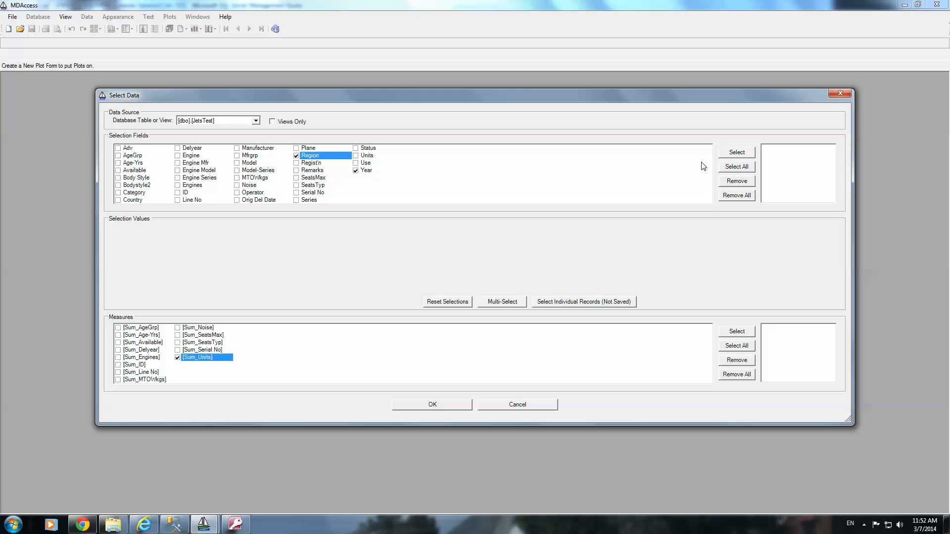
{"action": "left_click", "coordinate": [741, 154]}
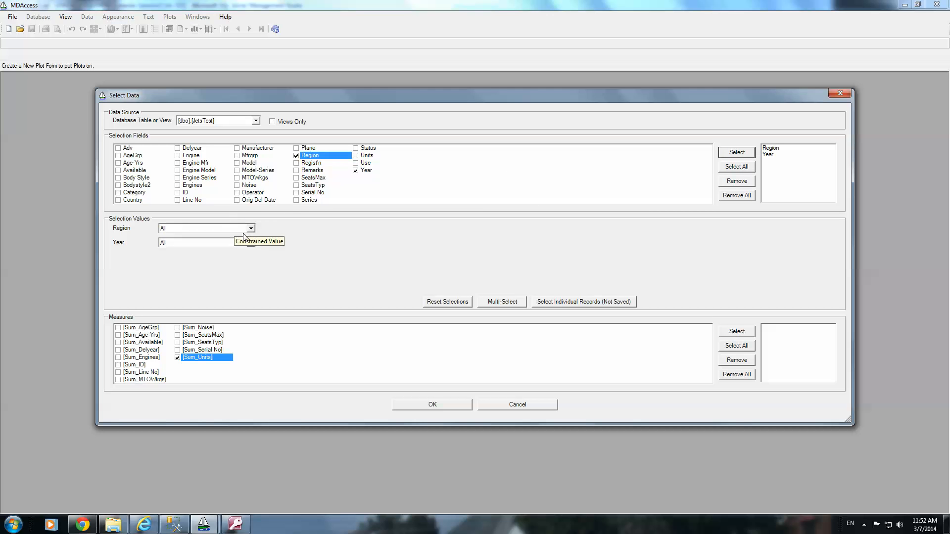
- Restrict the selection values to Year 2013Q3 and Region Europe
{"action": "left_click", "coordinate": [252, 229]}
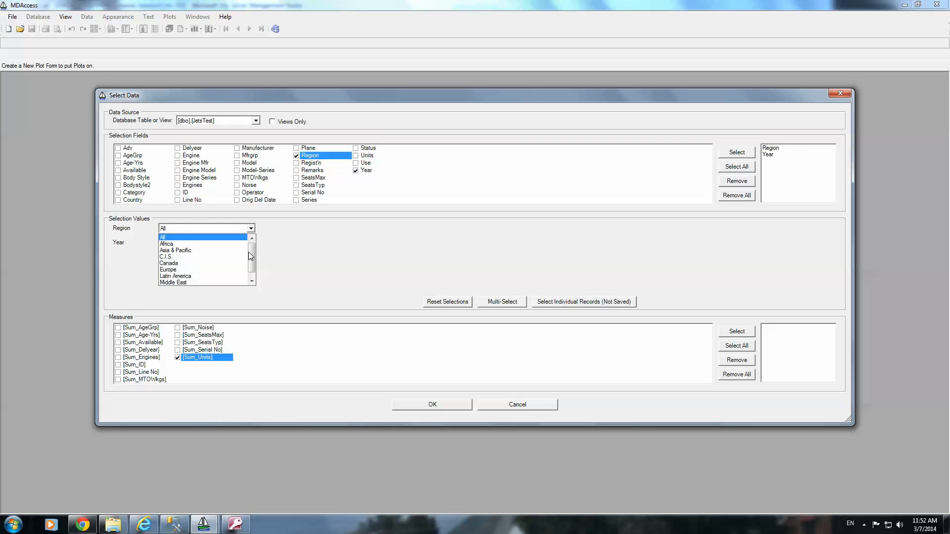
{"action": "left_click_drag", "start_coordinate": [251, 266], "coordinate": [253, 271]}
{"action": "left_click", "coordinate": [251, 242]}
{"action": "left_click", "coordinate": [251, 242]}
{"action": "left_click_drag", "start_coordinate": [250, 261], "coordinate": [251, 290]}
{"action": "left_click", "coordinate": [194, 296]}
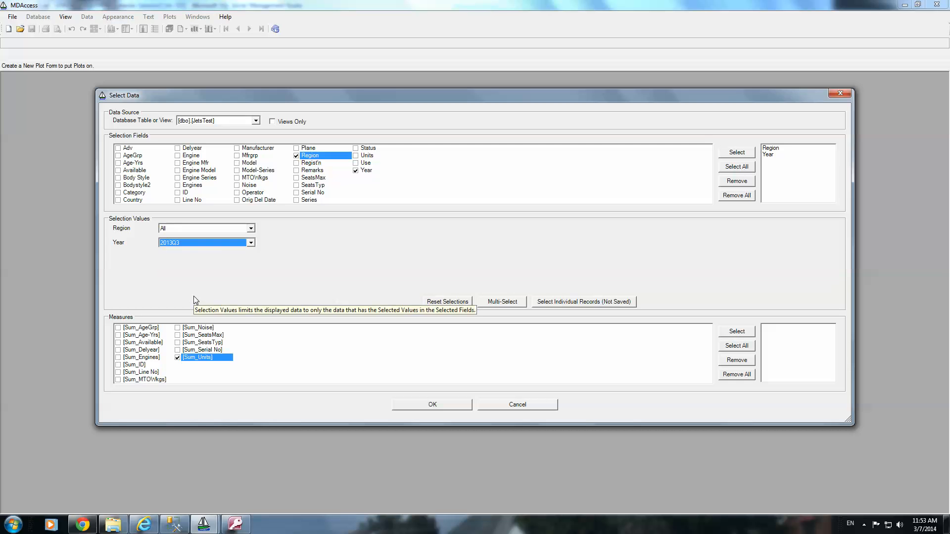
{"action": "left_click", "coordinate": [252, 229]}
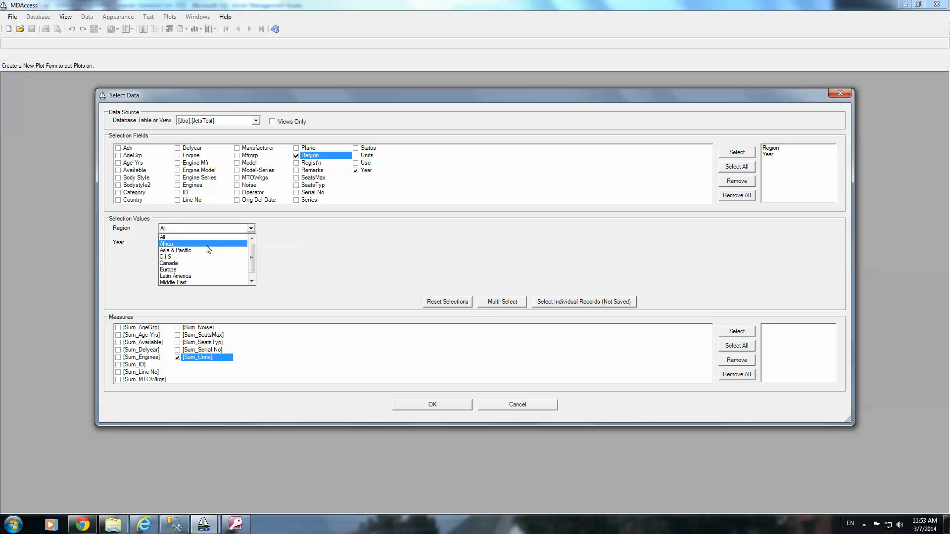
{"action": "left_click", "coordinate": [182, 270]}
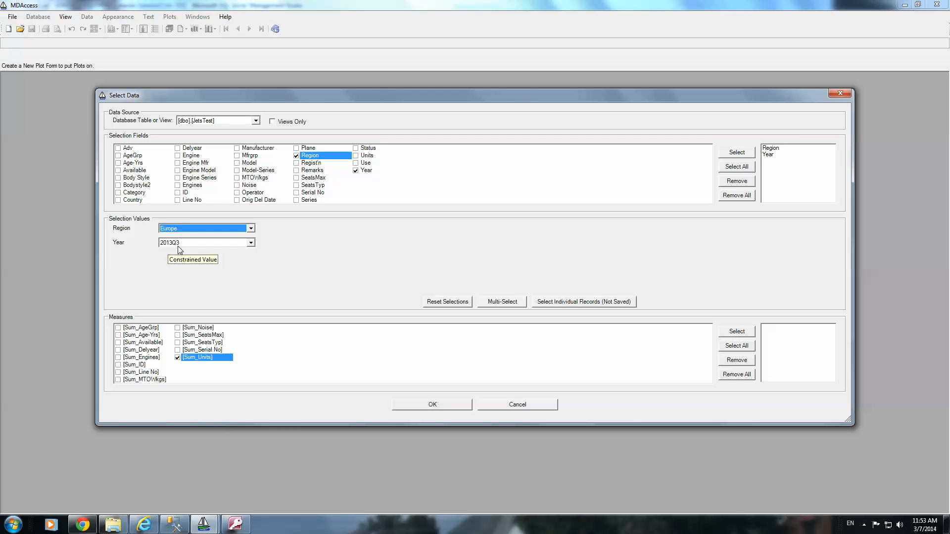
- View the multi-select values available for Region and for Year, leaving without changing the selection
{"action": "left_click", "coordinate": [503, 303]}
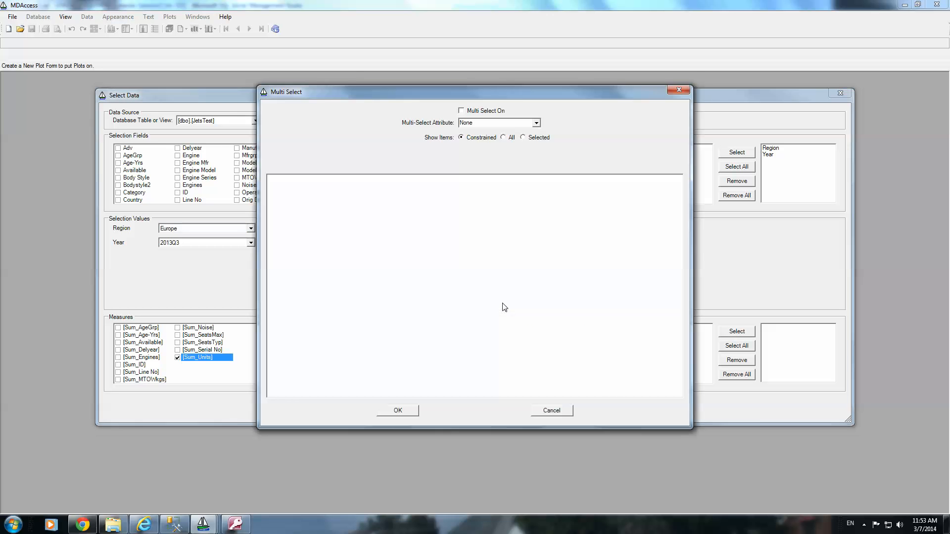
{"action": "left_click", "coordinate": [537, 124]}
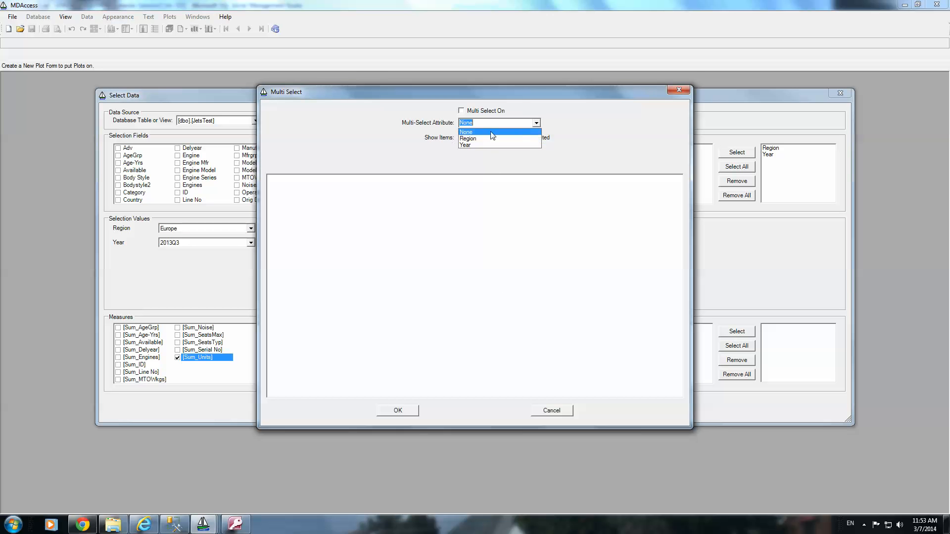
{"action": "left_click", "coordinate": [473, 140]}
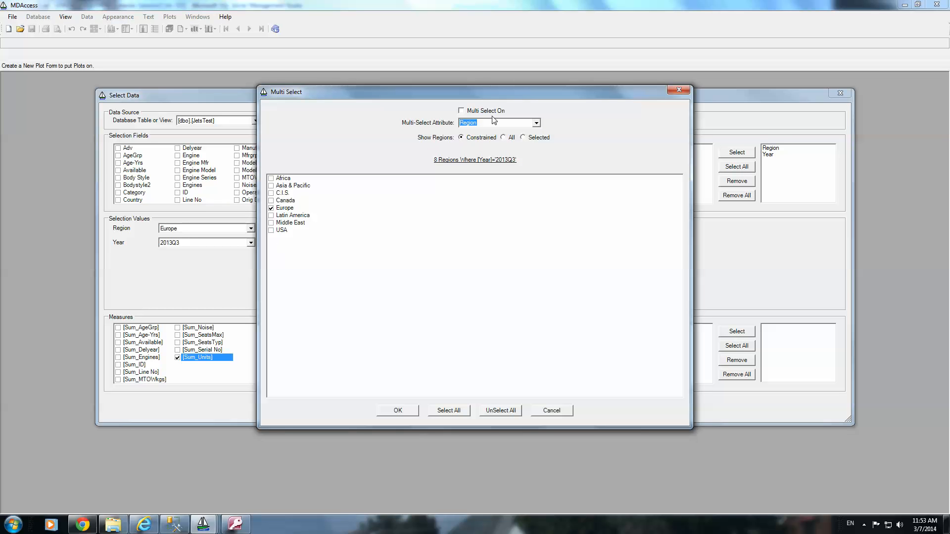
{"action": "left_click", "coordinate": [536, 124]}
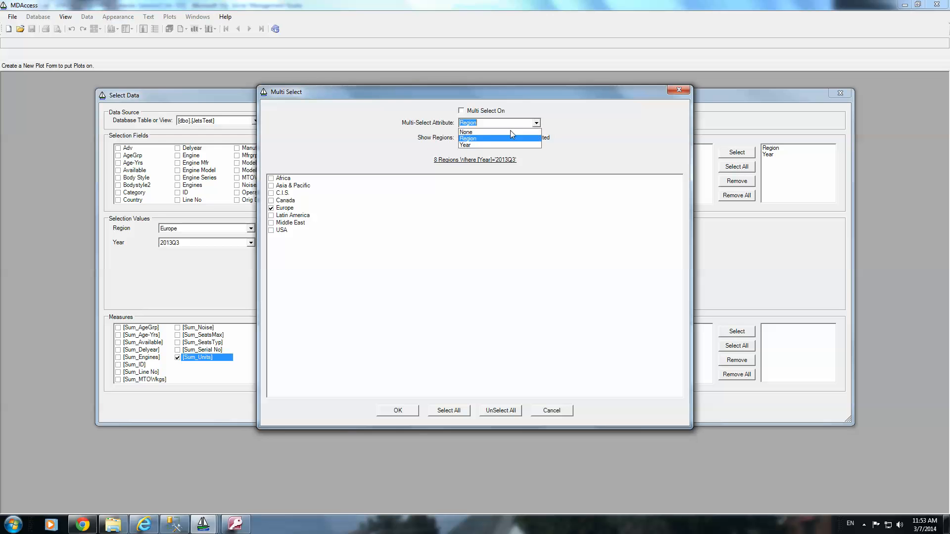
{"action": "left_click", "coordinate": [482, 144]}
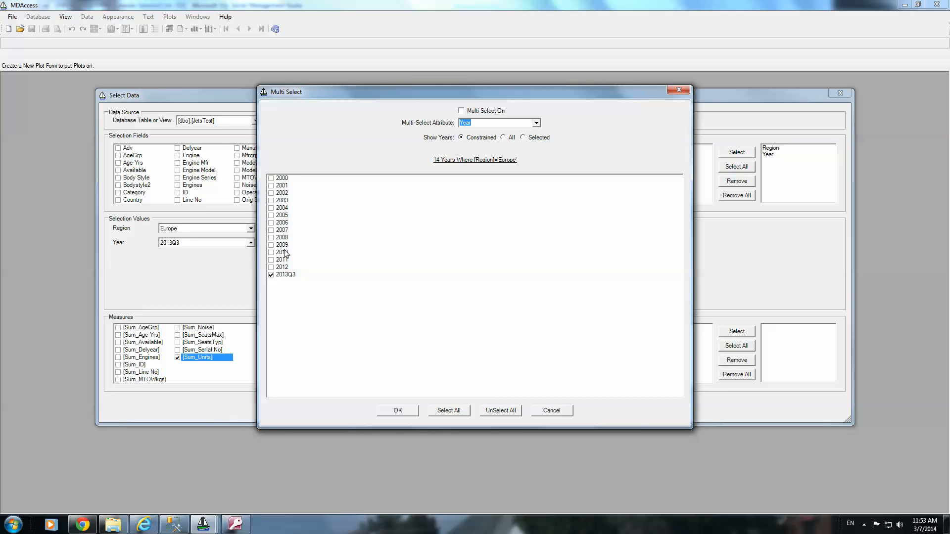
{"action": "left_click", "coordinate": [551, 412]}
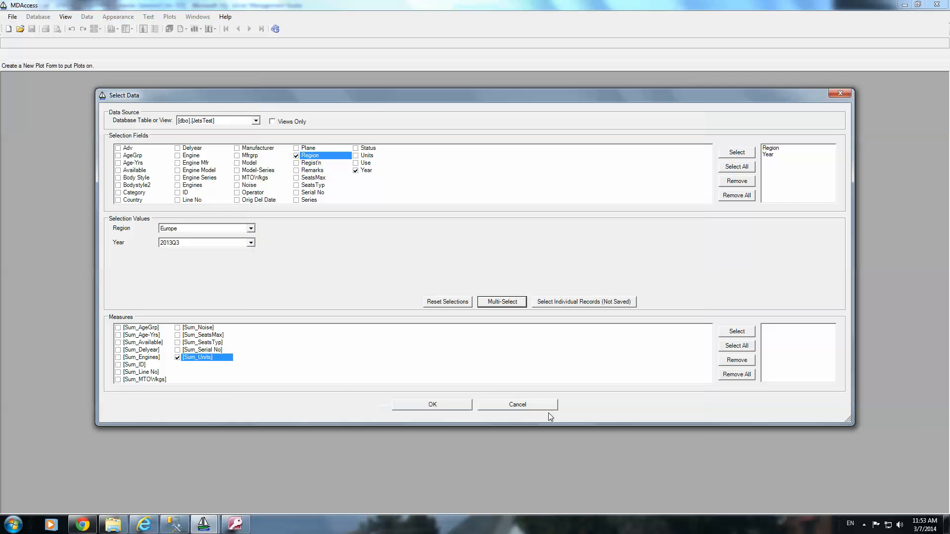
- Open individual record selection for the JetsTest data and add Model to the hierarchy's sort order attributes after Region and Year
{"action": "left_click", "coordinate": [552, 301]}
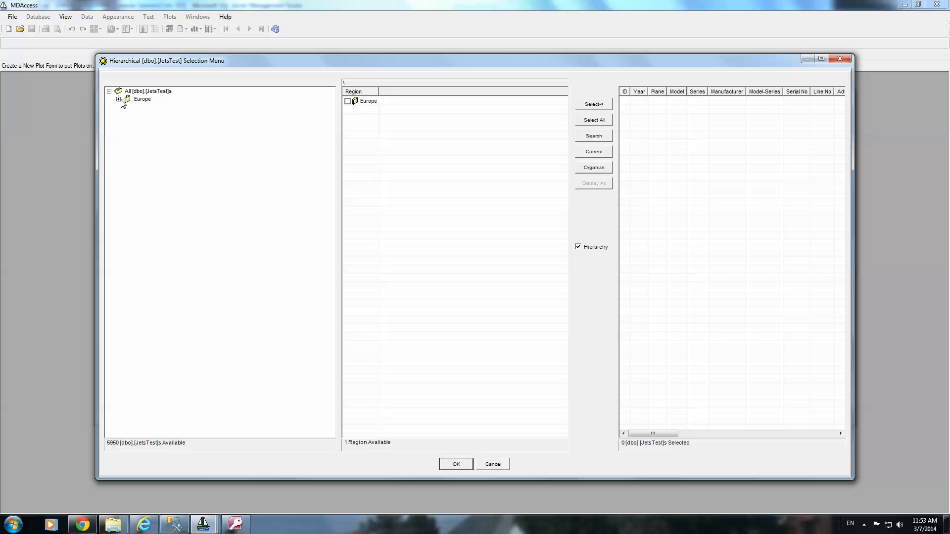
{"action": "left_click", "coordinate": [119, 99]}
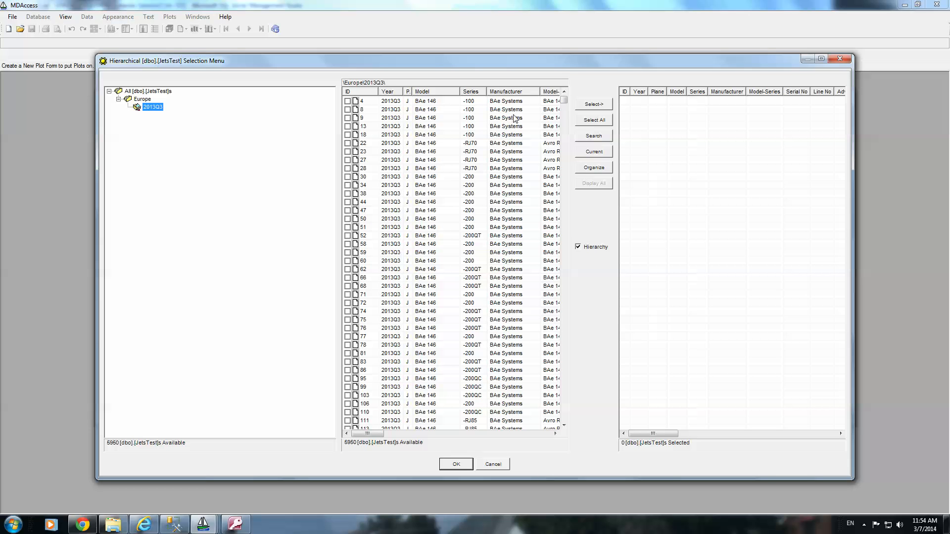
{"action": "left_click", "coordinate": [596, 167]}
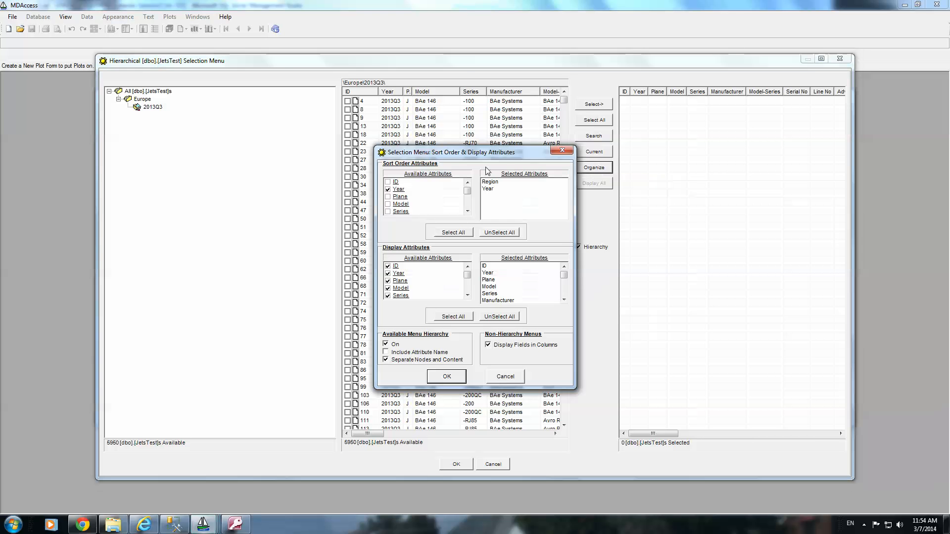
{"action": "left_click", "coordinate": [388, 204]}
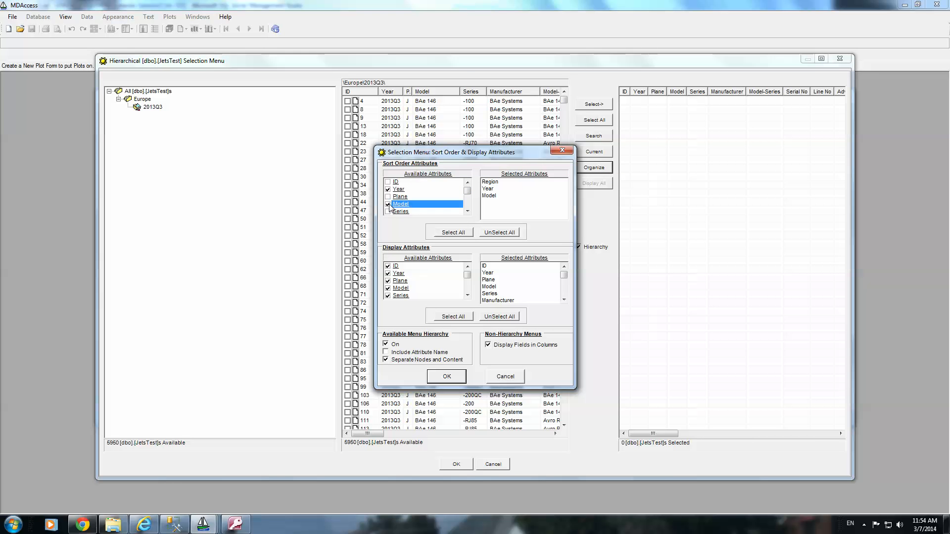
{"action": "left_click", "coordinate": [447, 376]}
- Select all Model 777 records under Europe, 2013Q3 in the hierarchy
{"action": "left_click", "coordinate": [119, 100]}
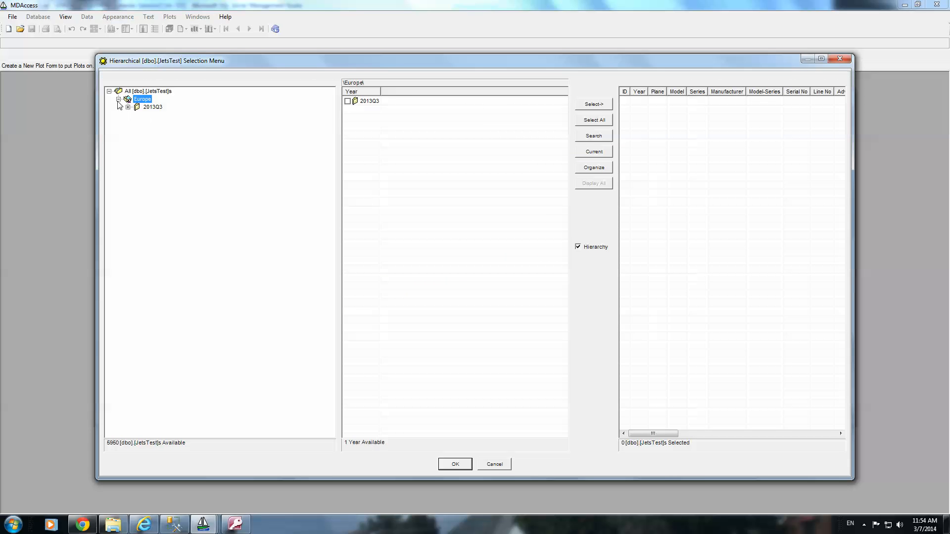
{"action": "left_click", "coordinate": [128, 107]}
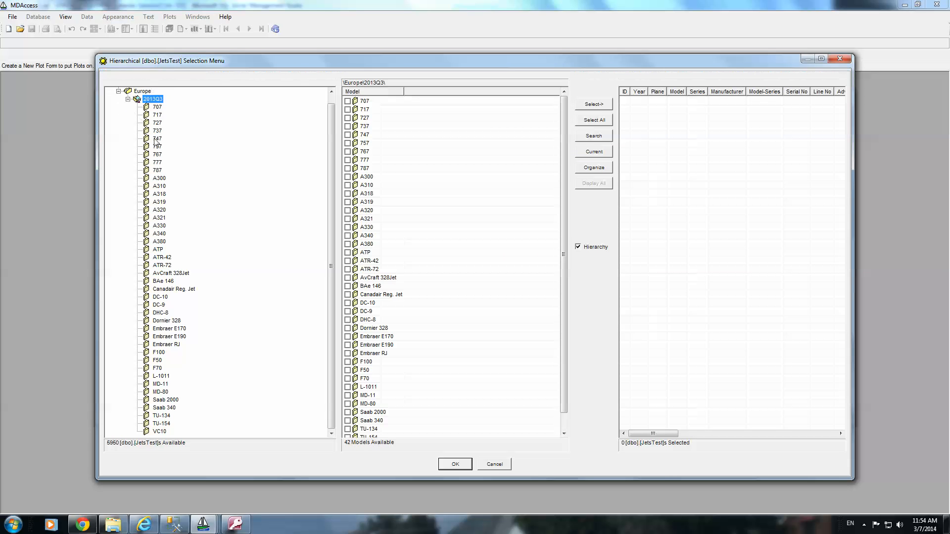
{"action": "left_click", "coordinate": [157, 163]}
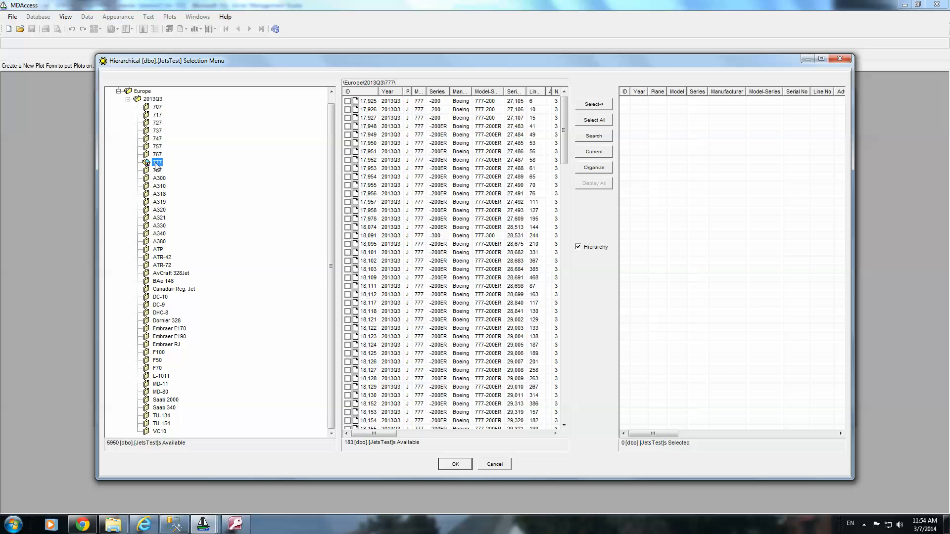
{"action": "left_click", "coordinate": [594, 104]}
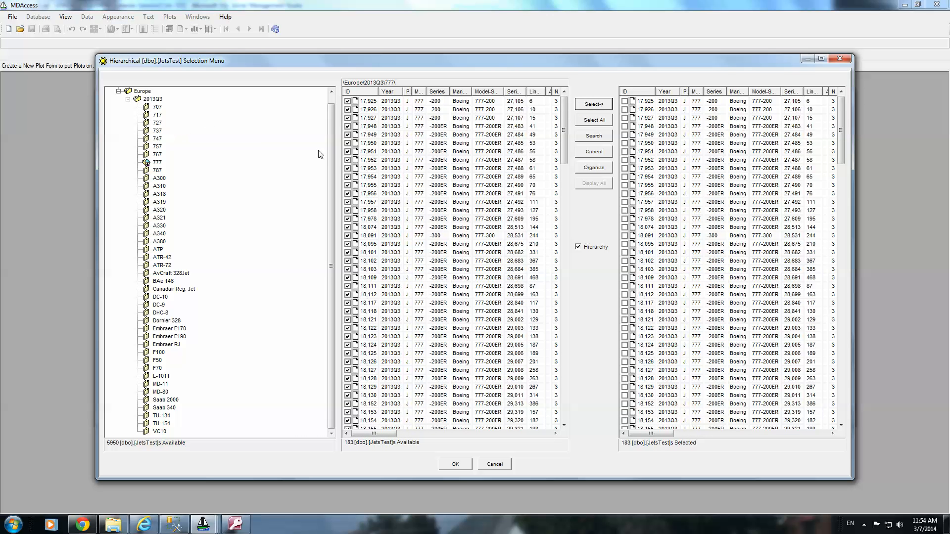
- Start a record search by the Model field and check the matches for models 777 and 737
{"action": "left_click", "coordinate": [595, 139]}
{"action": "left_click", "coordinate": [622, 154]}
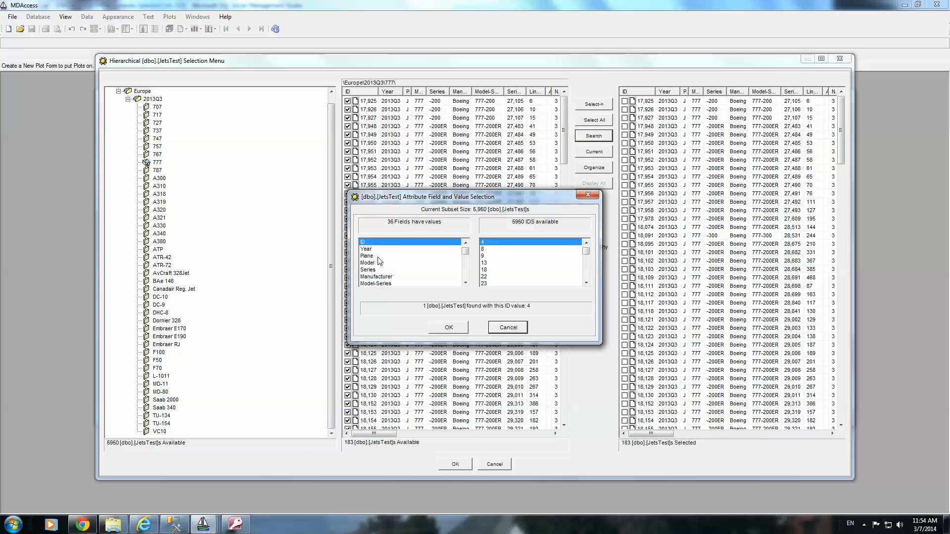
{"action": "left_click", "coordinate": [379, 263]}
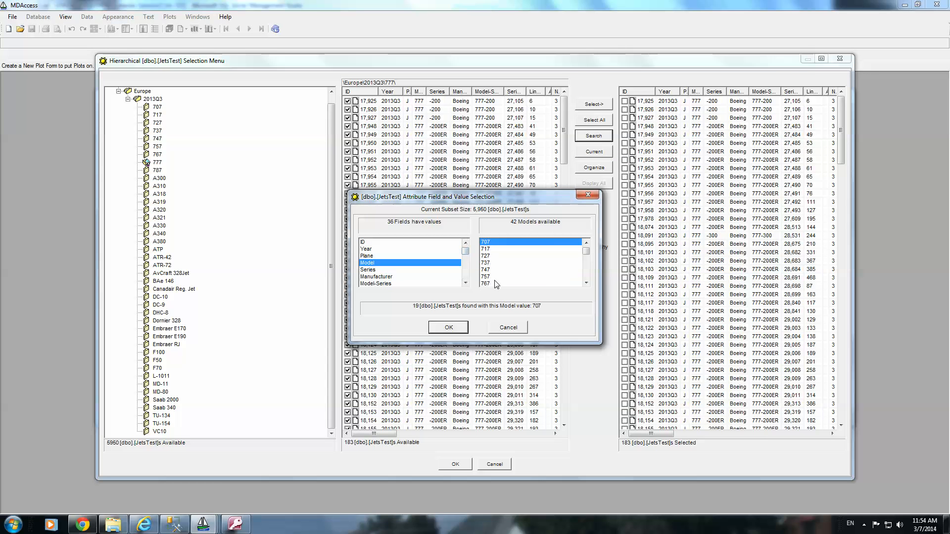
{"action": "left_click", "coordinate": [586, 283]}
{"action": "left_click", "coordinate": [586, 284]}
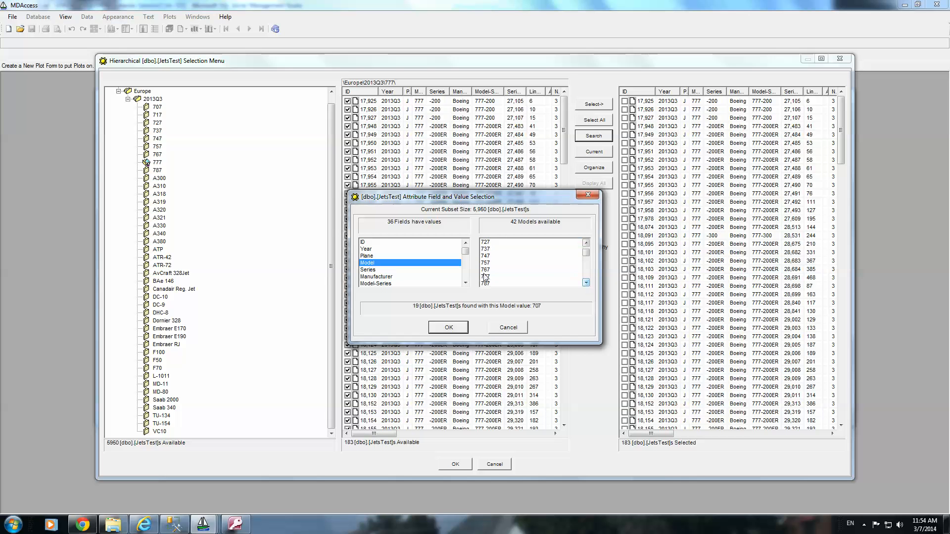
{"action": "left_click", "coordinate": [486, 276]}
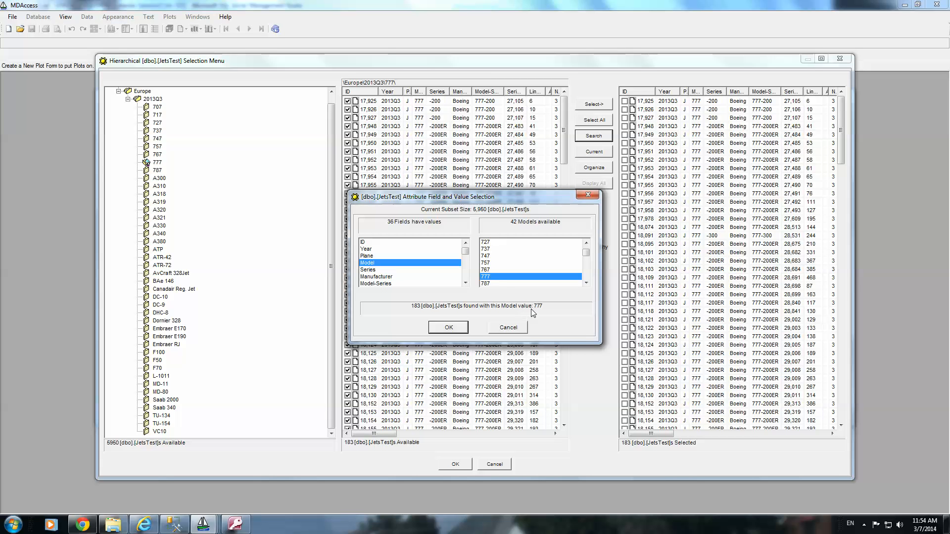
{"action": "left_click", "coordinate": [486, 250]}
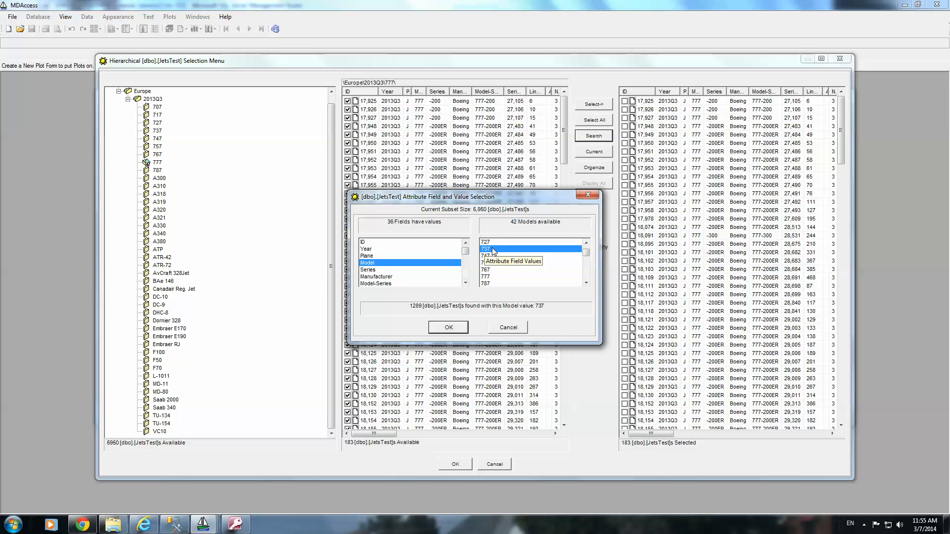
- Examine the values available for the Year and Region fields in the record search
{"action": "left_click", "coordinate": [371, 250]}
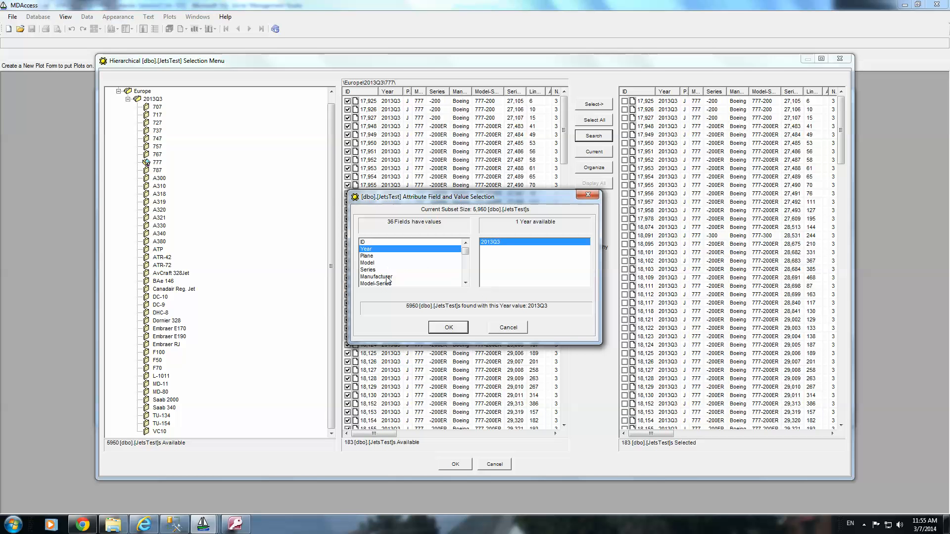
{"action": "left_click", "coordinate": [466, 282]}
{"action": "left_click", "coordinate": [466, 282]}
{"action": "left_click", "coordinate": [466, 283]}
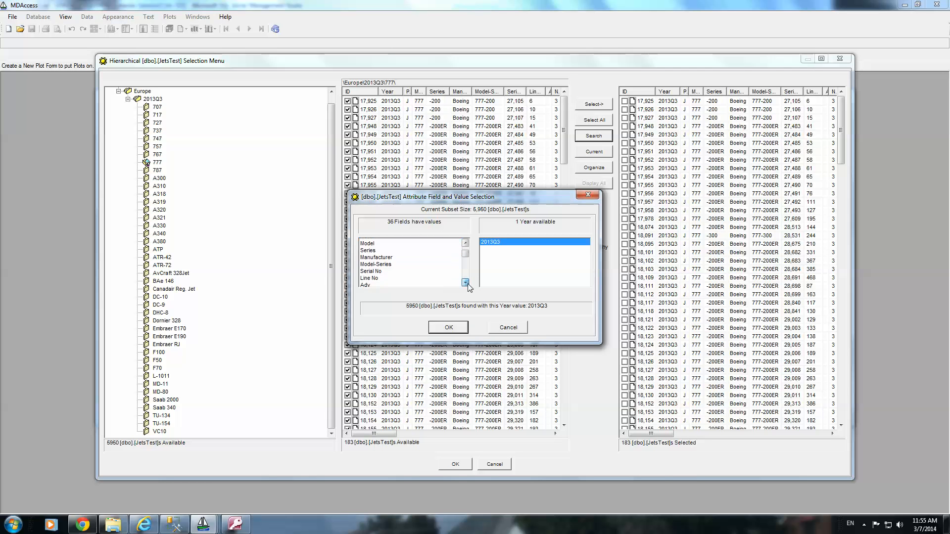
{"action": "left_click", "coordinate": [466, 283]}
{"action": "left_click", "coordinate": [465, 282]}
{"action": "left_click", "coordinate": [465, 282]}
{"action": "left_click", "coordinate": [465, 282]}
{"action": "left_click", "coordinate": [466, 282]}
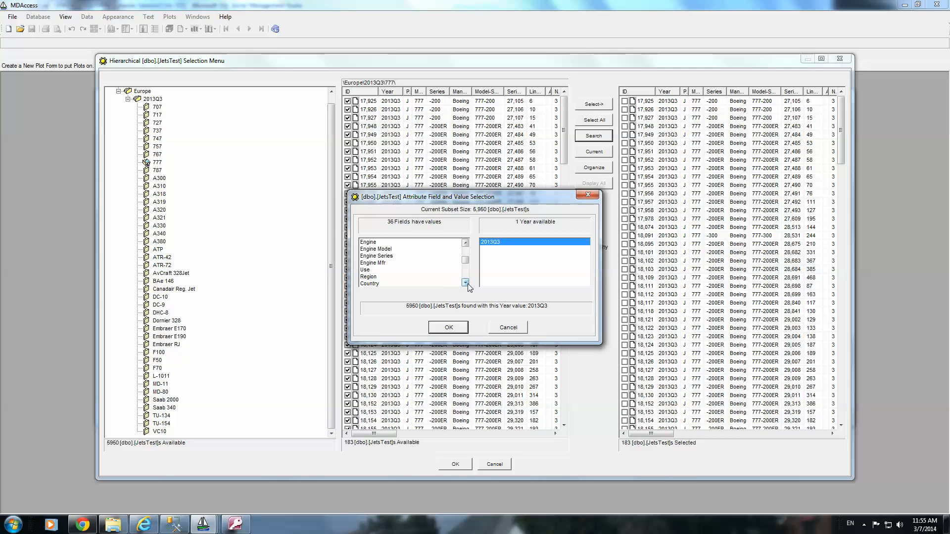
{"action": "left_click", "coordinate": [367, 278]}
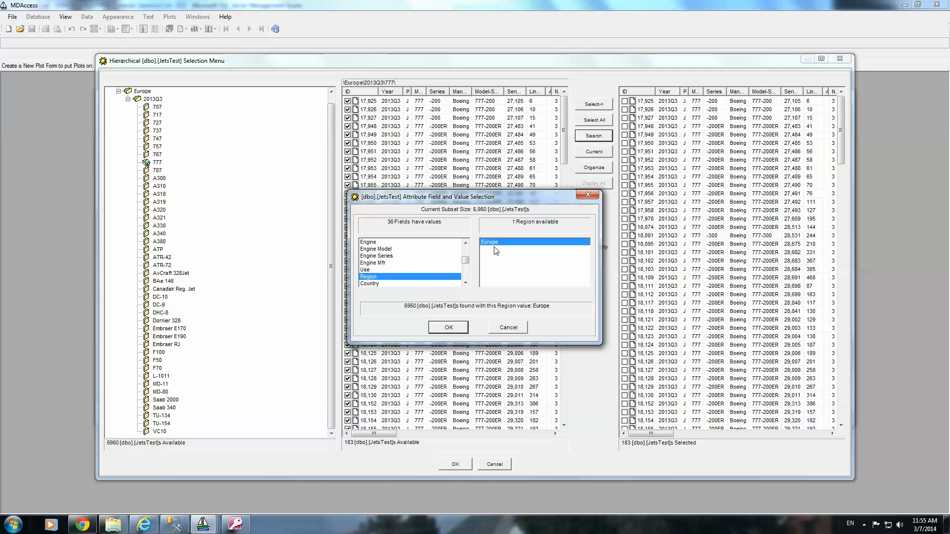
- Restrict the available records to Model 777 using the attribute search
{"action": "scroll", "coordinate": [448, 261], "scroll_direction": "up", "scroll_amount": 4}
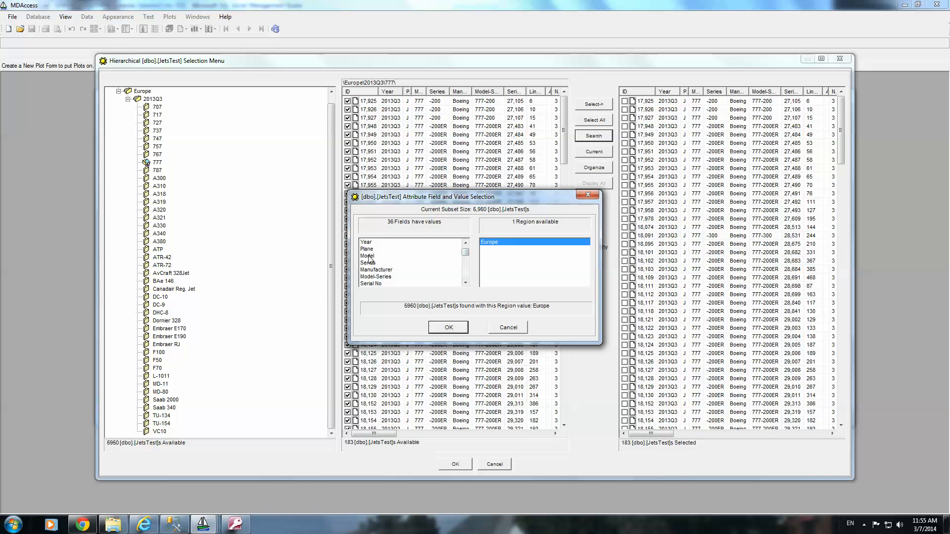
{"action": "left_click", "coordinate": [369, 256]}
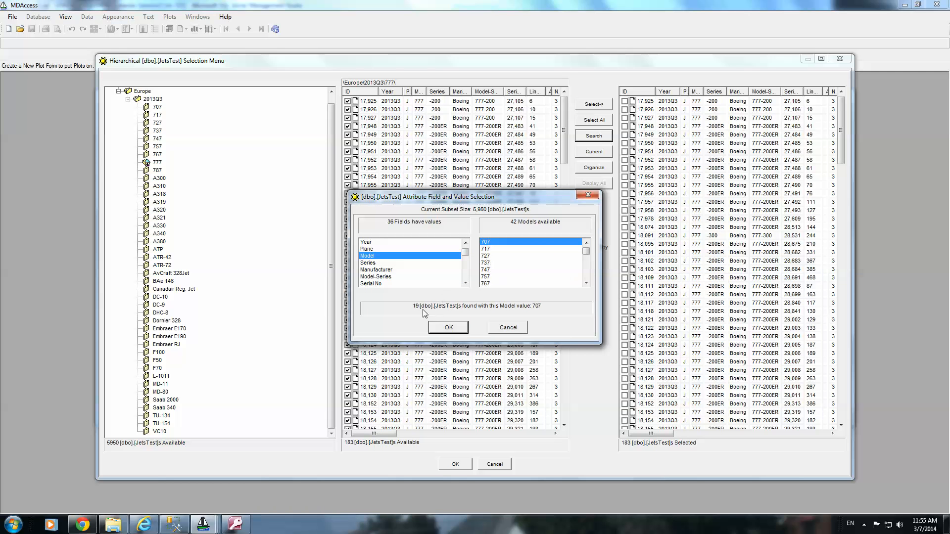
{"action": "left_click", "coordinate": [487, 250]}
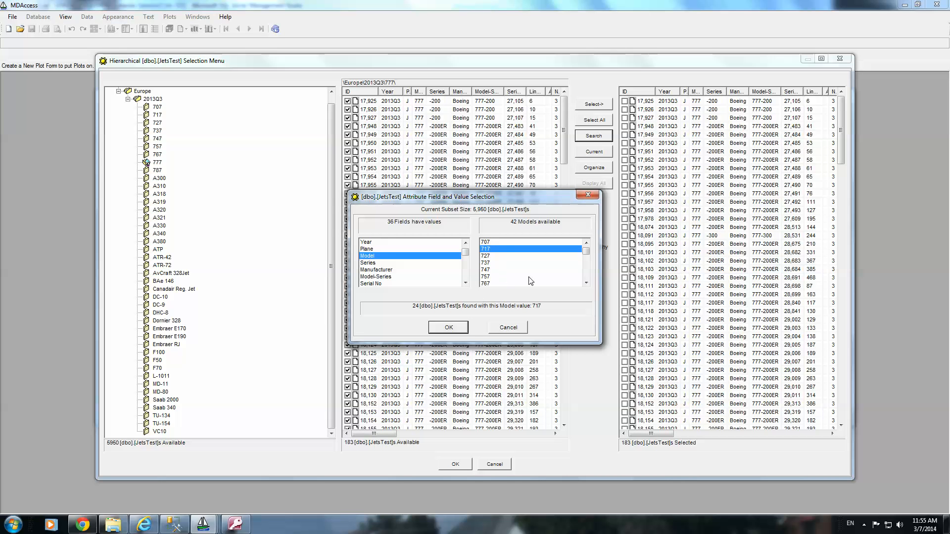
{"action": "left_click", "coordinate": [586, 283]}
{"action": "left_click", "coordinate": [586, 283]}
{"action": "left_click", "coordinate": [586, 283]}
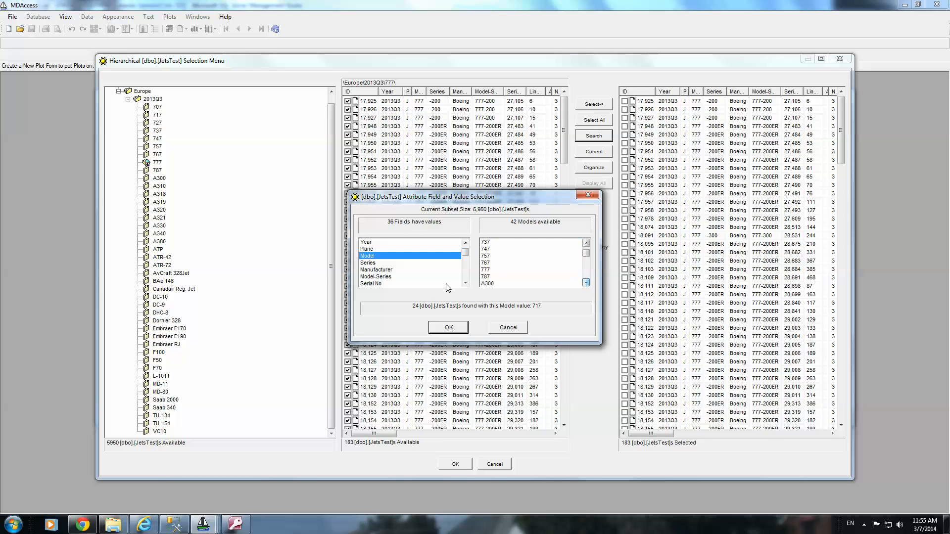
{"action": "left_click", "coordinate": [487, 269]}
{"action": "left_click", "coordinate": [455, 331]}
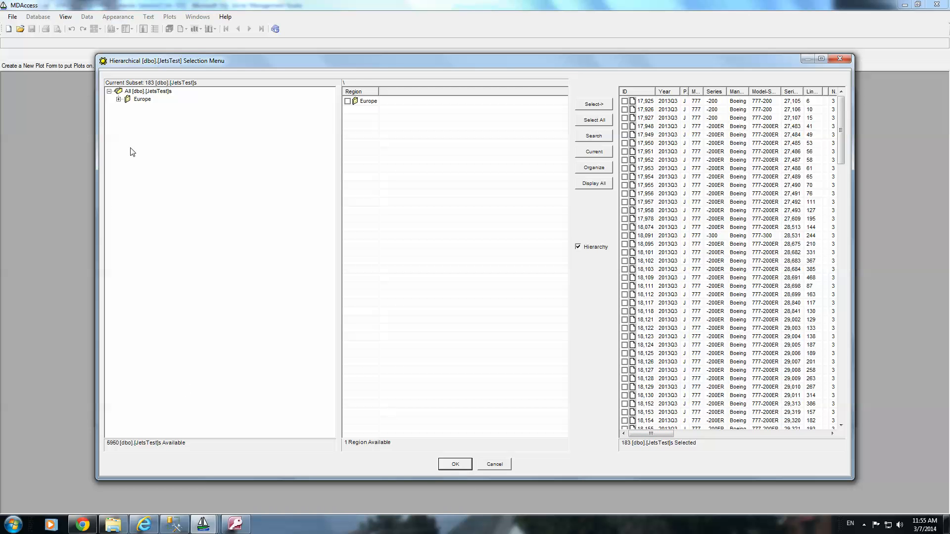
- Accept the individually selected 777 records and create the plot with the Sum_Units measure
{"action": "left_click", "coordinate": [119, 100]}
{"action": "left_click", "coordinate": [119, 99]}
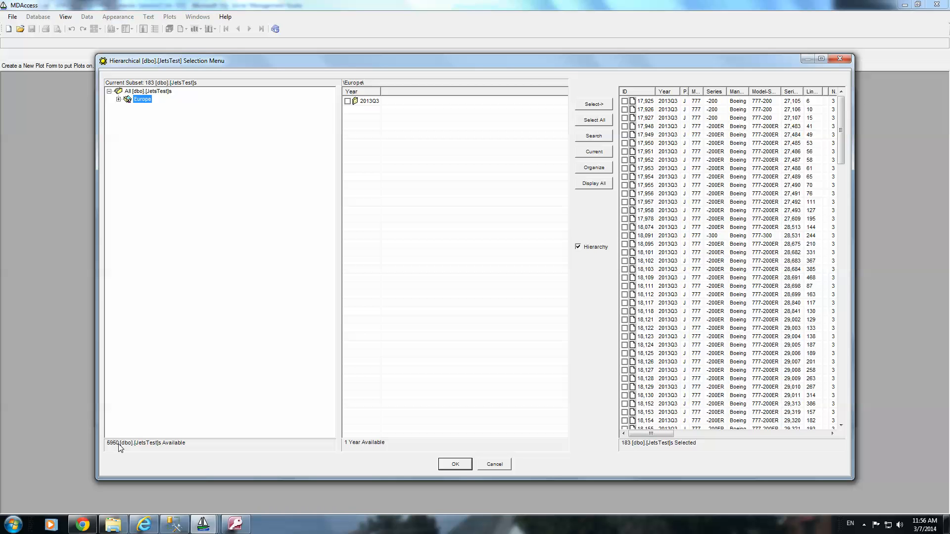
{"action": "left_click", "coordinate": [455, 465]}
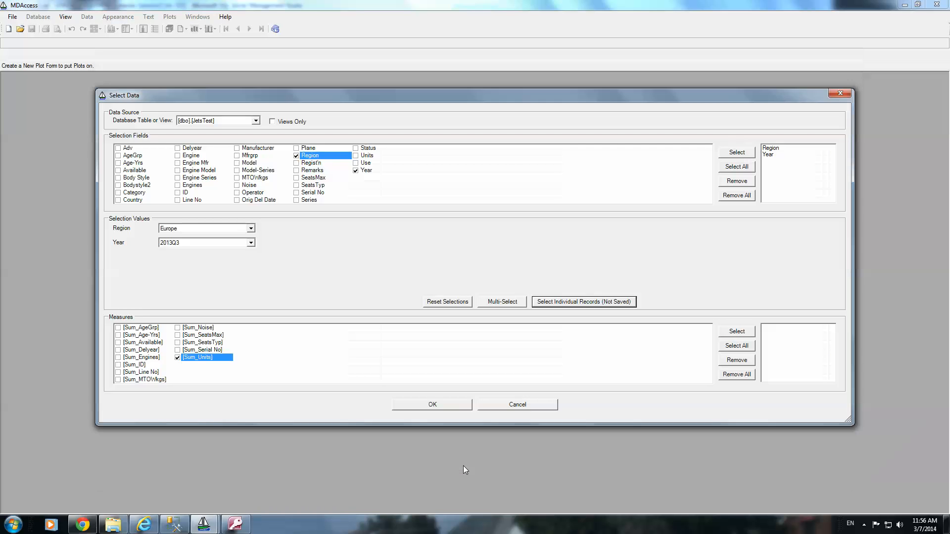
{"action": "left_click", "coordinate": [443, 406]}
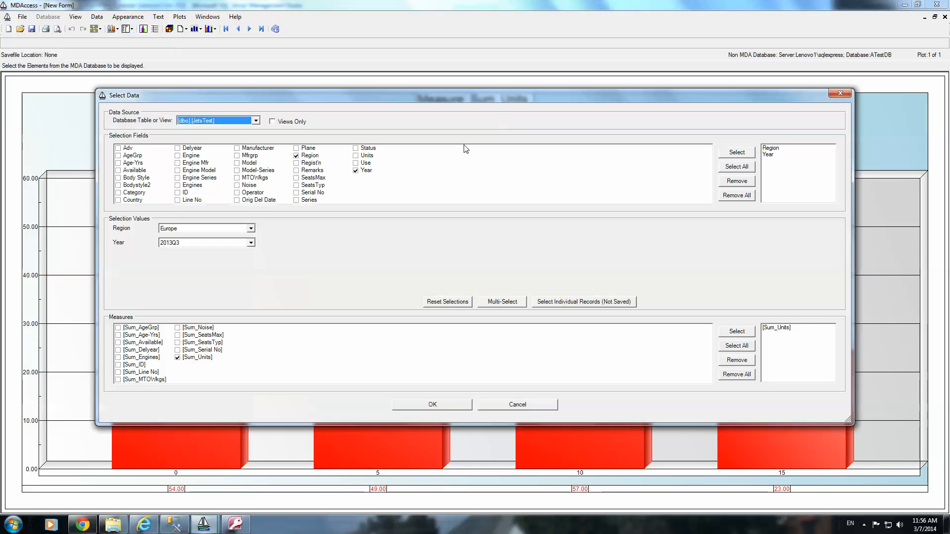
- View the individual records under Europe, leave without selecting any, and replot Sum_Units for Region Europe and Year 2013Q3
{"action": "left_click", "coordinate": [557, 302]}
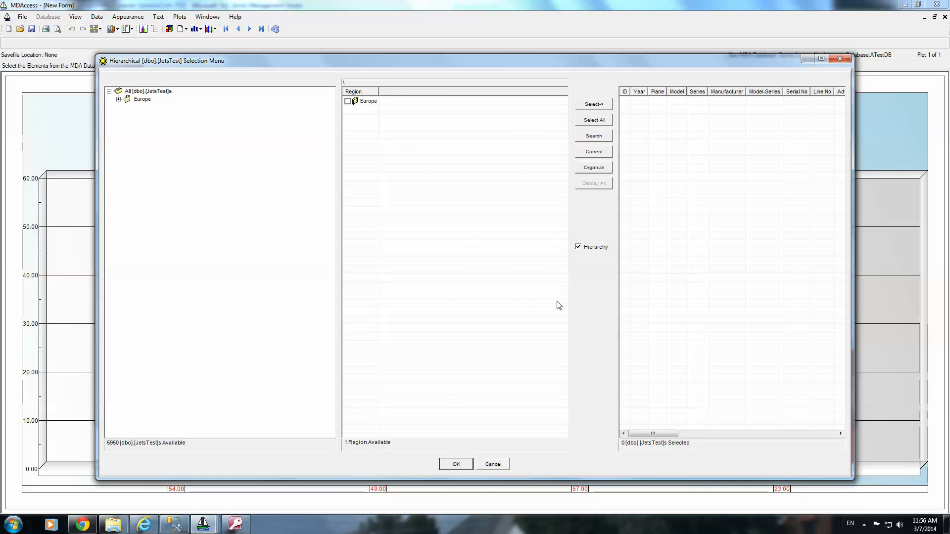
{"action": "left_click", "coordinate": [119, 99]}
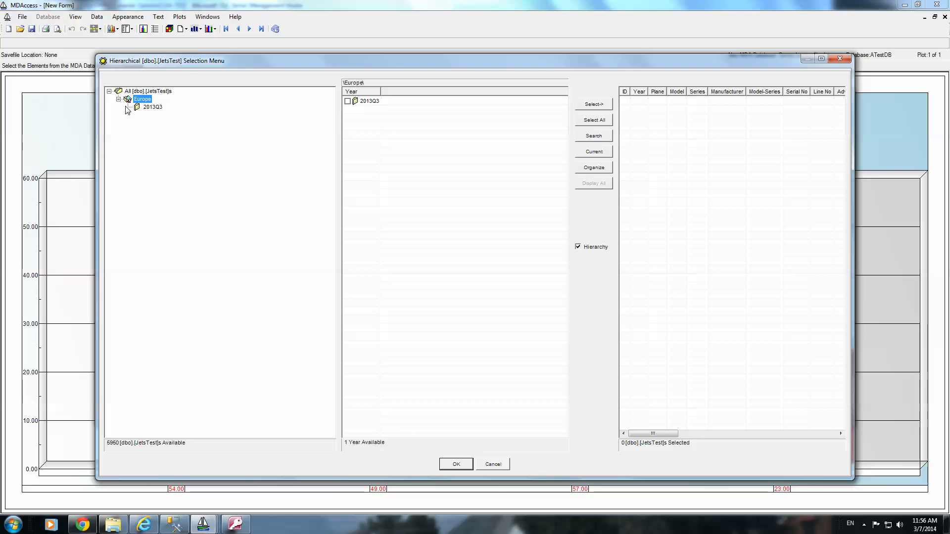
{"action": "left_click", "coordinate": [136, 108]}
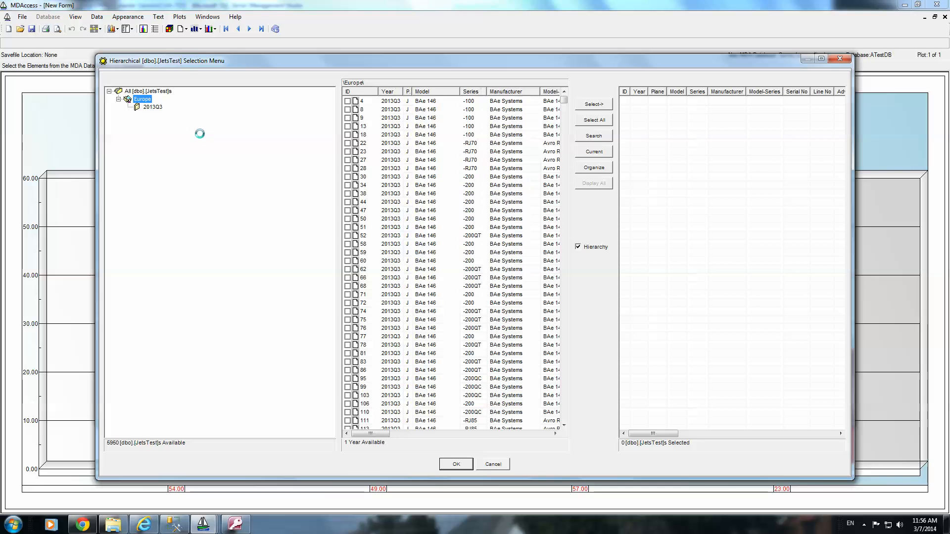
{"action": "left_click", "coordinate": [507, 465]}
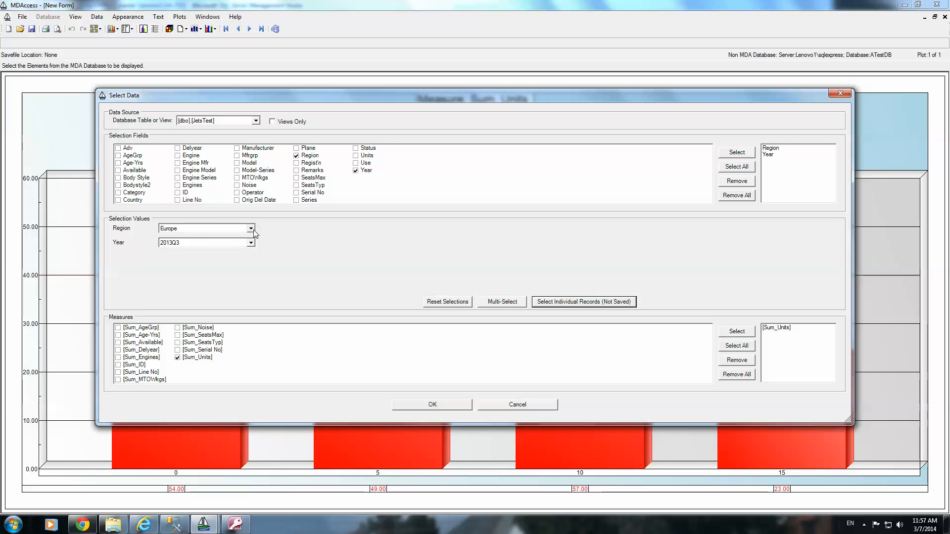
{"action": "left_click", "coordinate": [420, 405]}
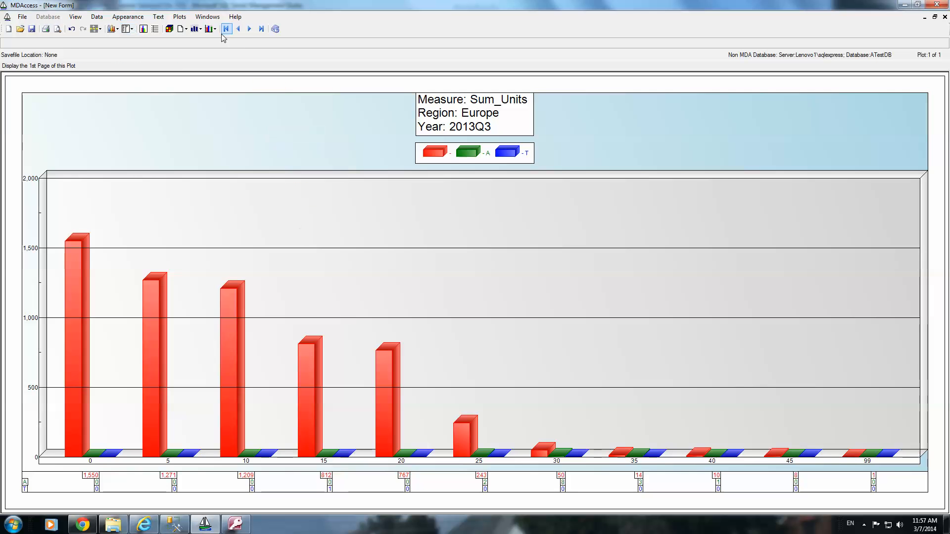
- Assign Country to the plot's group axis and Manufacturer to its pieces axis
{"action": "left_click", "coordinate": [201, 28]}
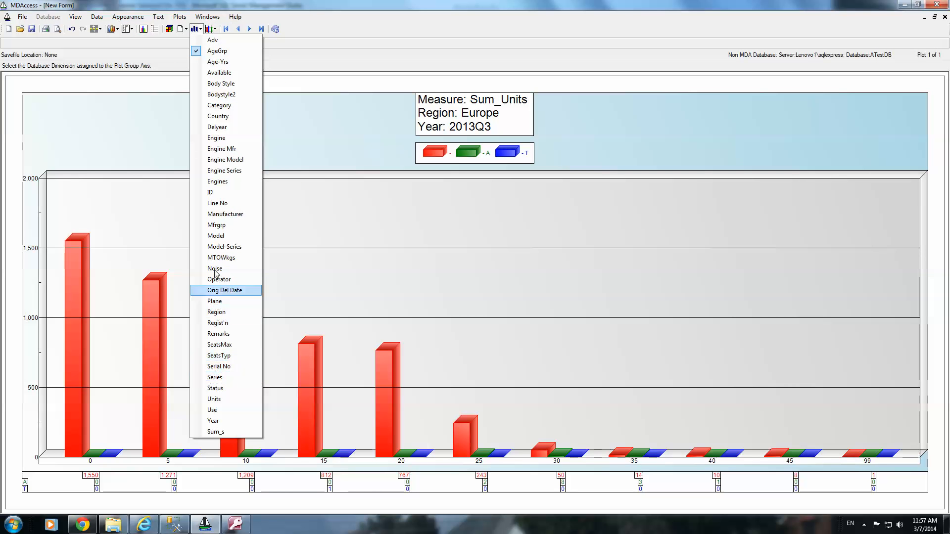
{"action": "left_click", "coordinate": [219, 117]}
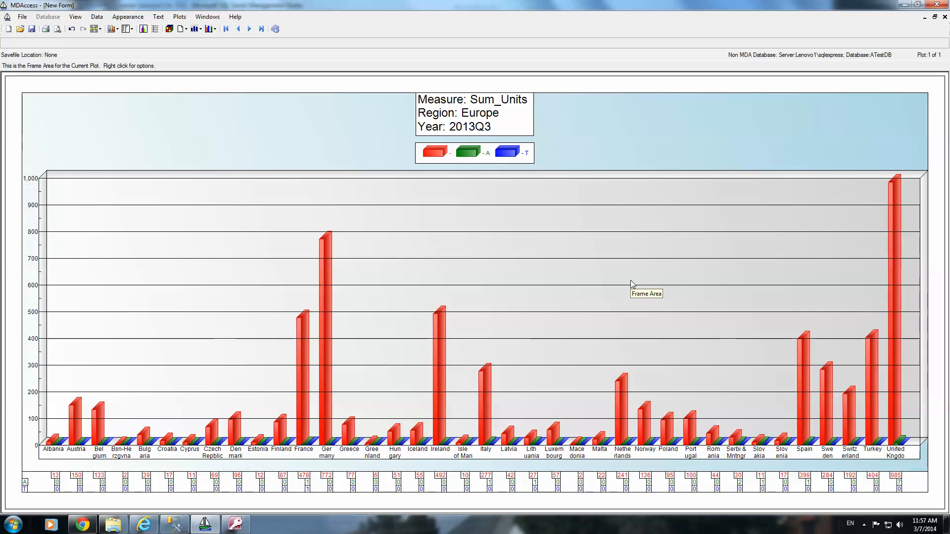
{"action": "left_click", "coordinate": [213, 28]}
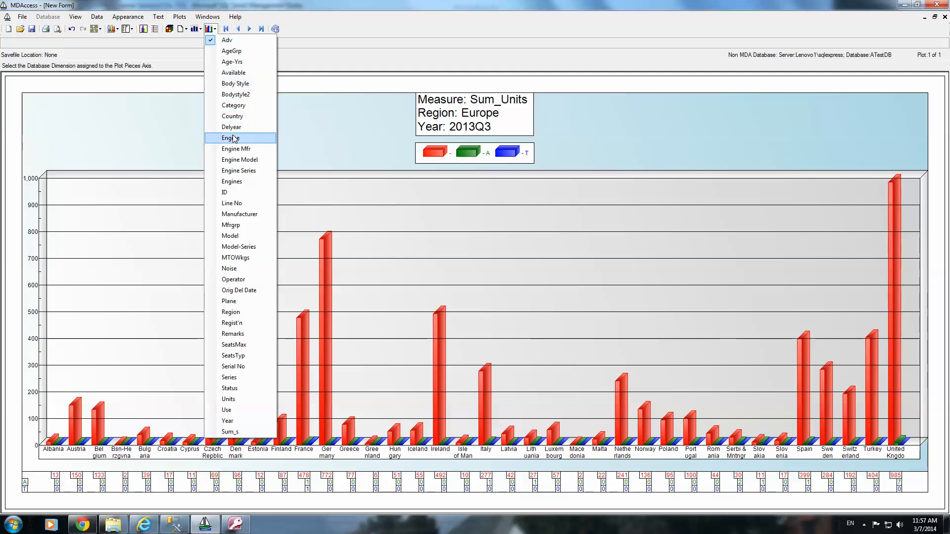
{"action": "left_click", "coordinate": [233, 214]}
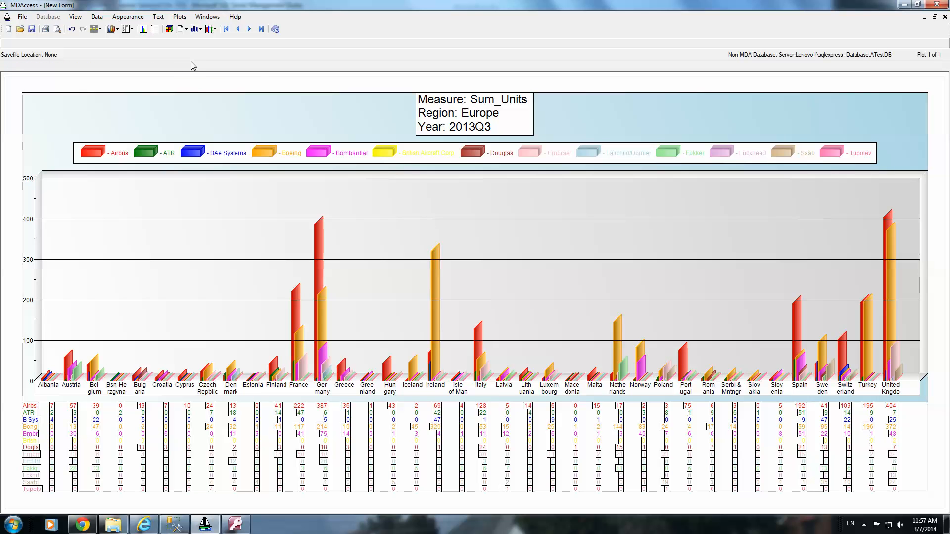
- Assign Region to the plot's group axis and Year to its pieces axis
{"action": "left_click", "coordinate": [199, 28]}
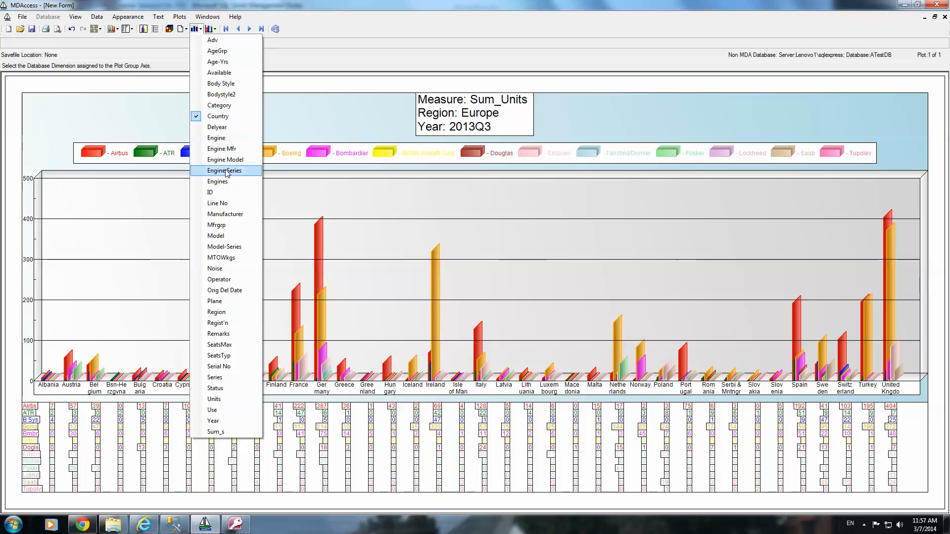
{"action": "left_click", "coordinate": [216, 312]}
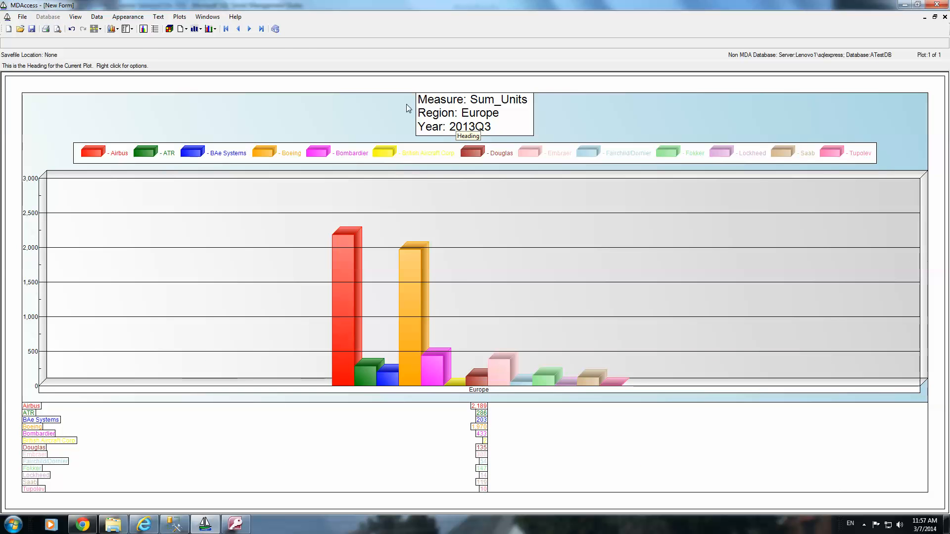
{"action": "left_click", "coordinate": [214, 30]}
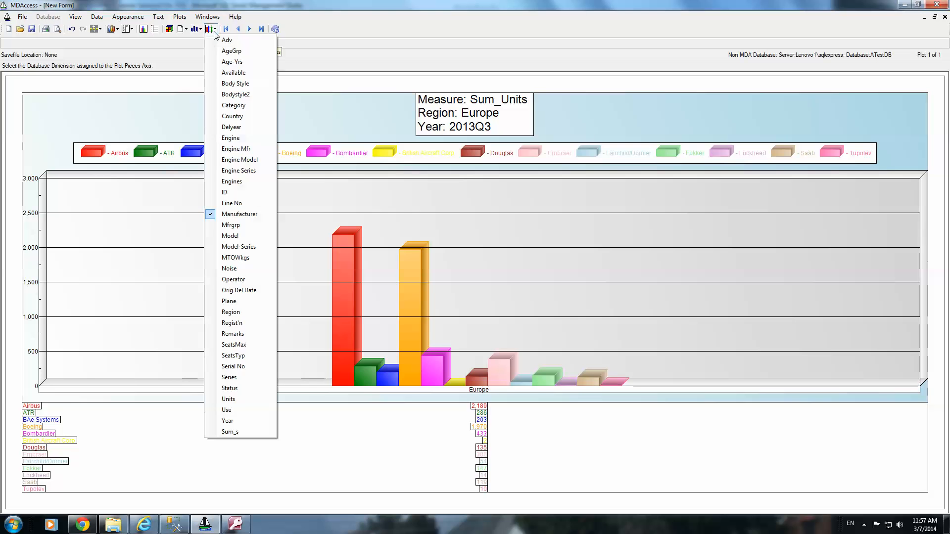
{"action": "left_click", "coordinate": [234, 422]}
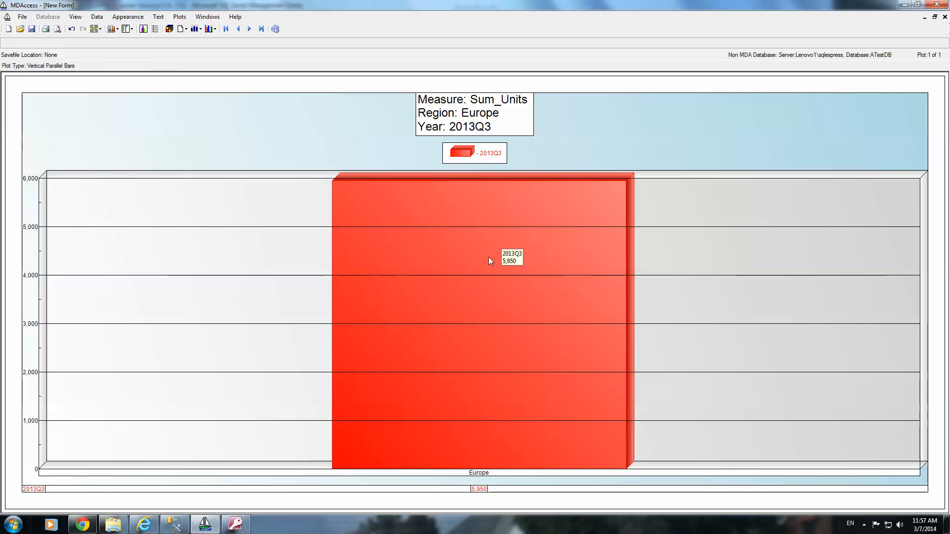
- Assign Manufacturer to the plot's group axis, check the Airbus bar, and close the plot form
{"action": "left_click", "coordinate": [203, 29]}
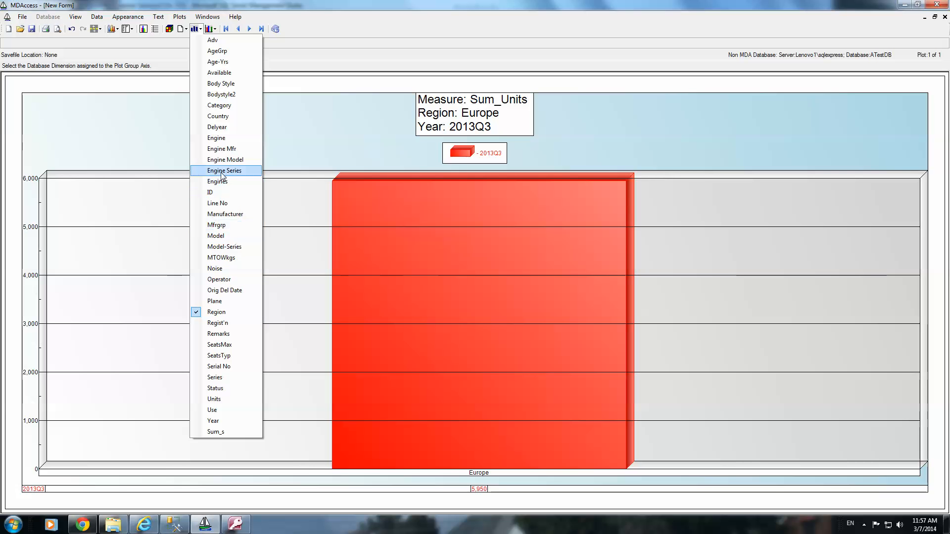
{"action": "left_click", "coordinate": [221, 215]}
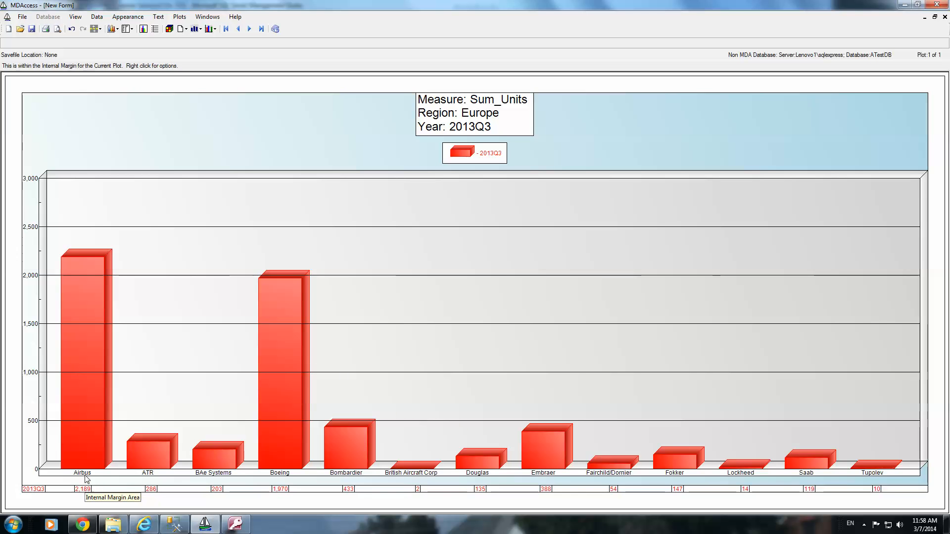
{"action": "mouse_move", "coordinate": [66, 270]}
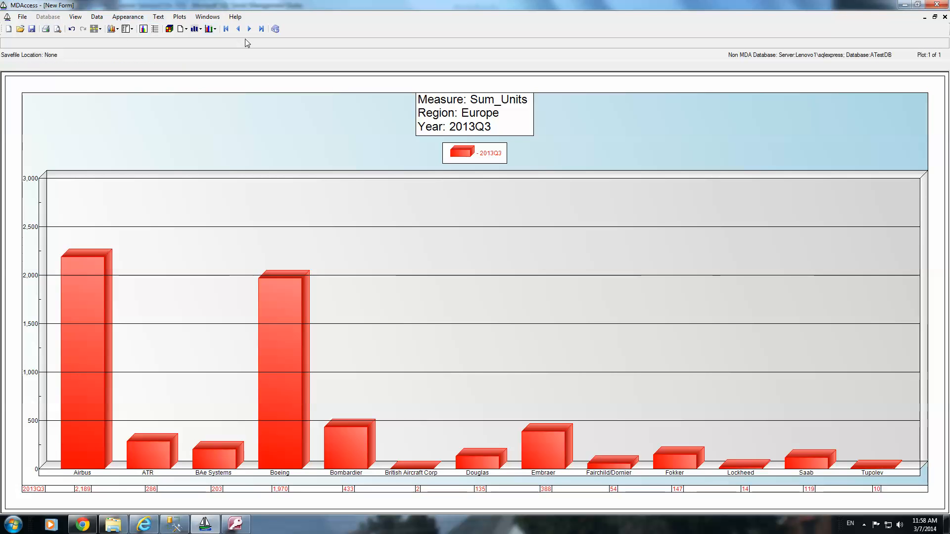
{"action": "left_click", "coordinate": [945, 18]}
{"action": "left_click", "coordinate": [497, 299]}
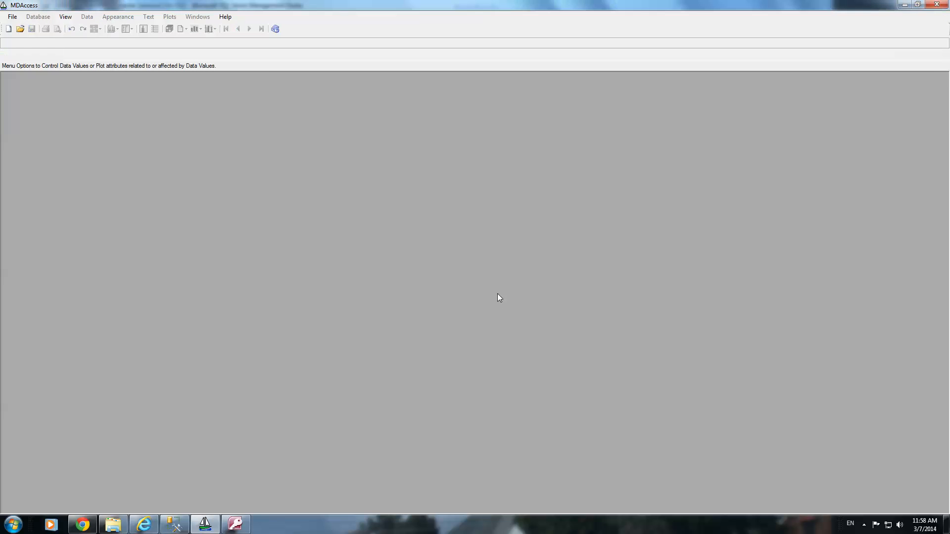